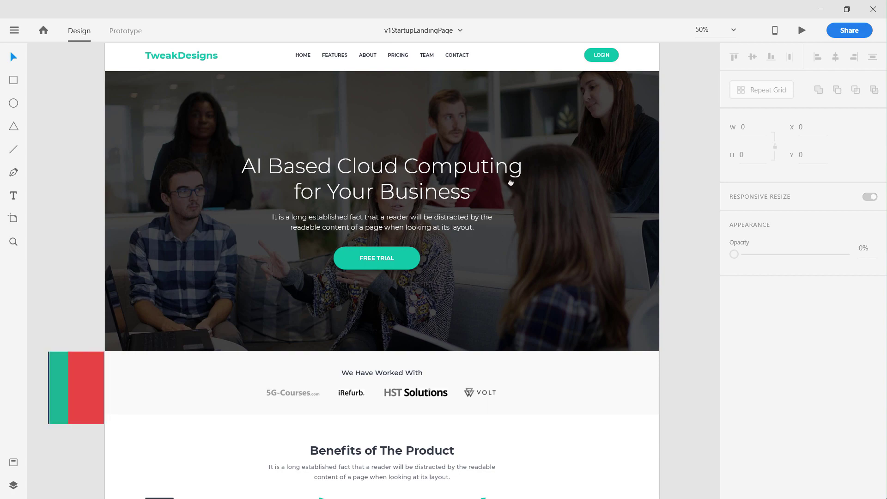
Examine the landing page design's hero, client logos, Benefits of The Product, Reasons To Choose Us and success story sections
scroll(508, 140, "down", 5)
scroll(521, 94, "up", 5)
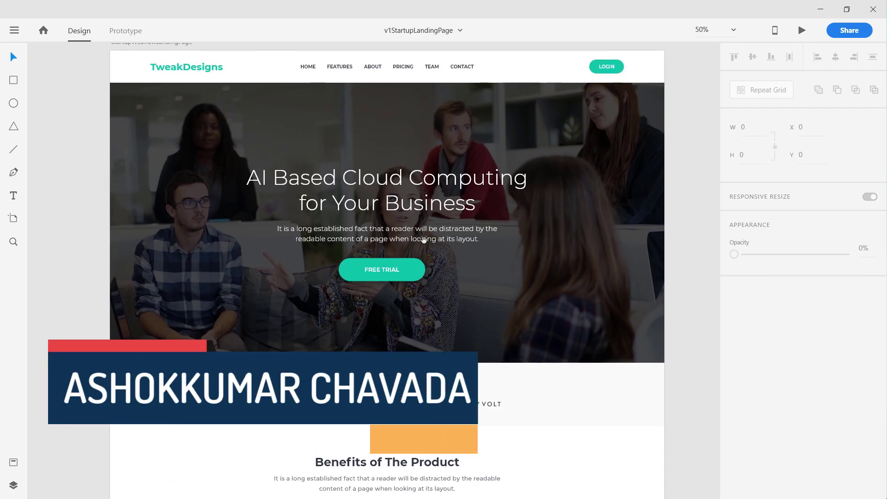
scroll(396, 174, "down", 5)
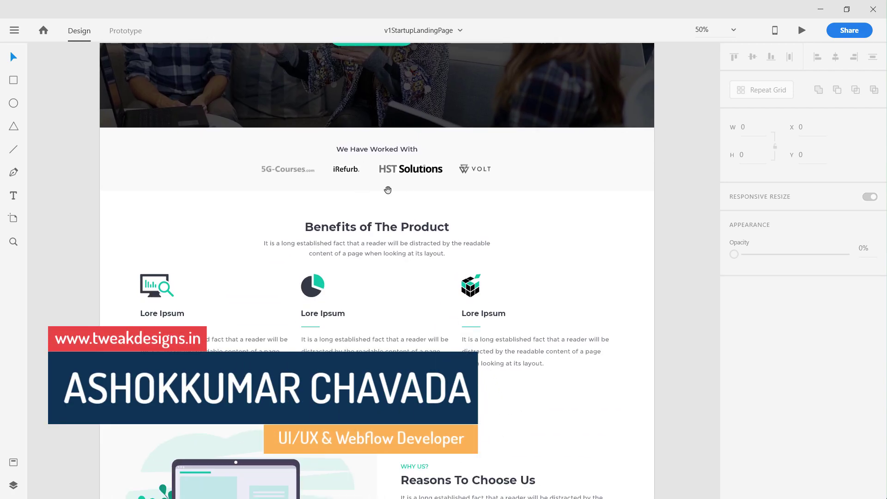
scroll(416, 194, "down", 1)
scroll(439, 200, "down", 2)
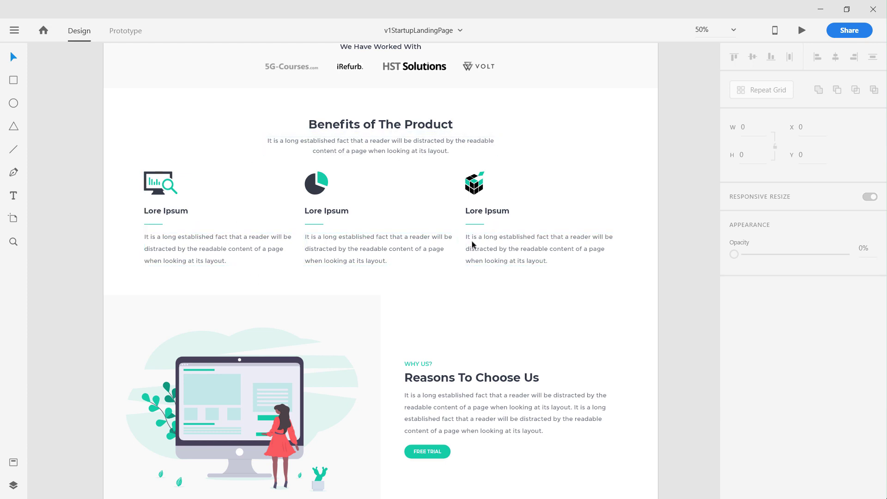
scroll(653, 307, "down", 5)
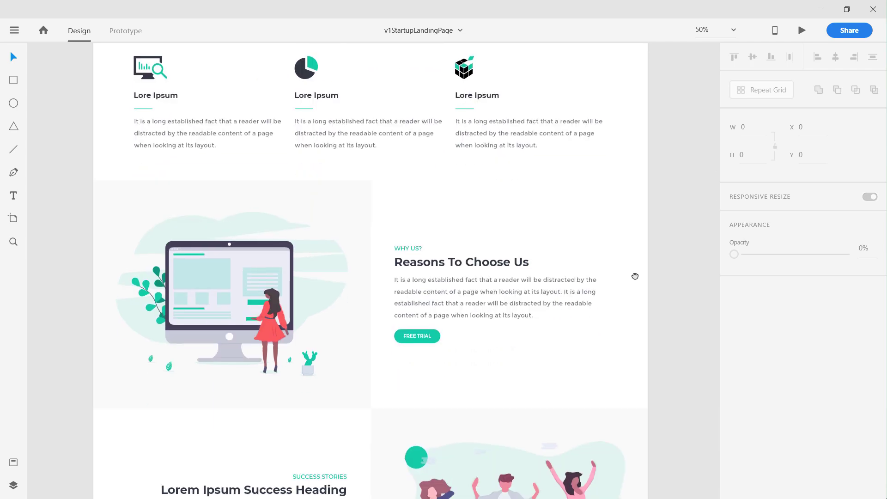
scroll(613, 278, "down", 4)
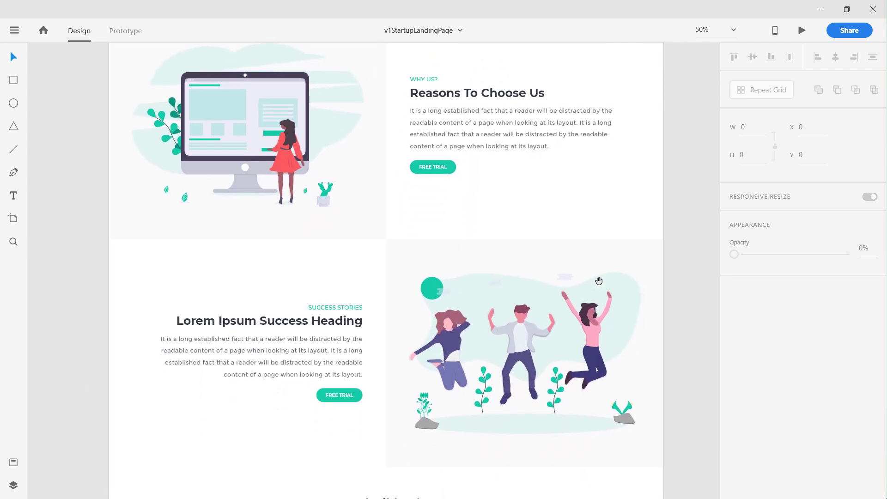
scroll(604, 279, "down", 1)
scroll(575, 259, "up", 2)
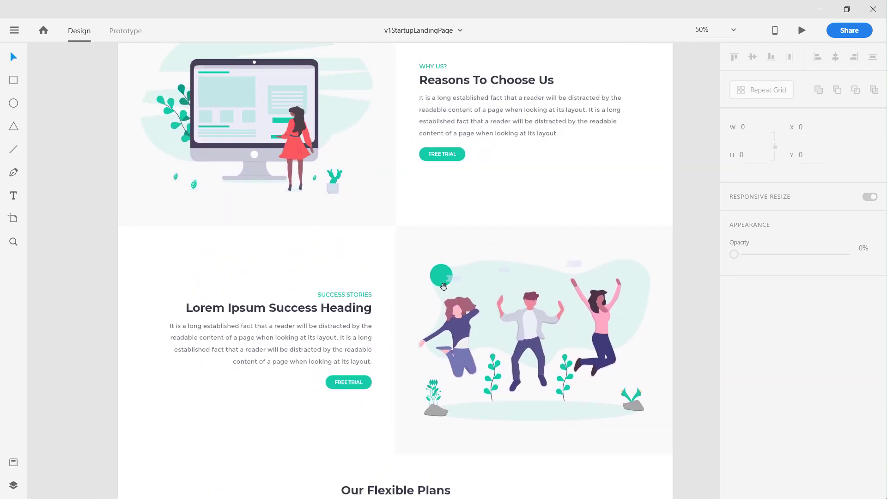
scroll(547, 227, "up", 1)
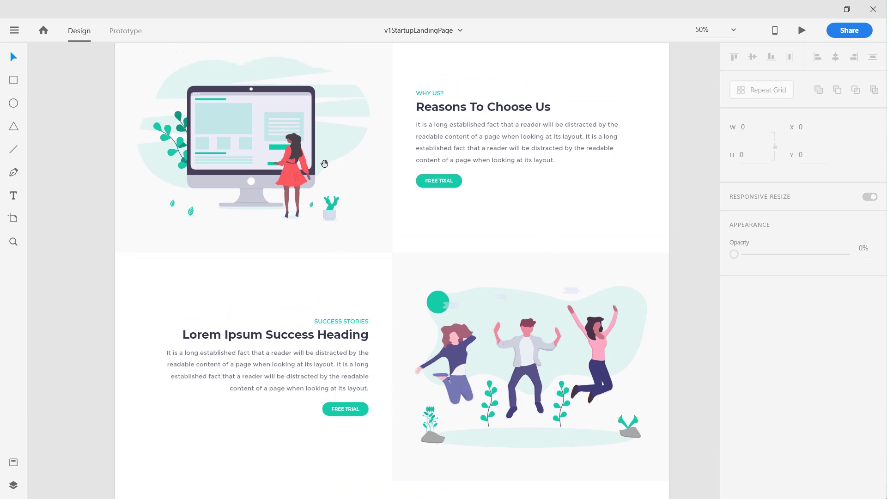
Examine the design's Our Flexible Plans, Meet The Team, Contact Us and footer sections, and return to the page header
scroll(426, 303, "down", 12)
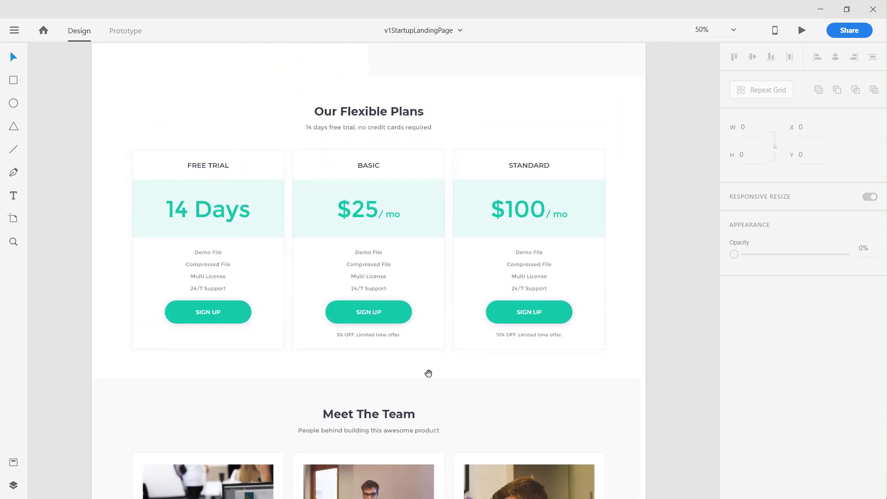
scroll(428, 370, "down", 1)
scroll(427, 360, "down", 5)
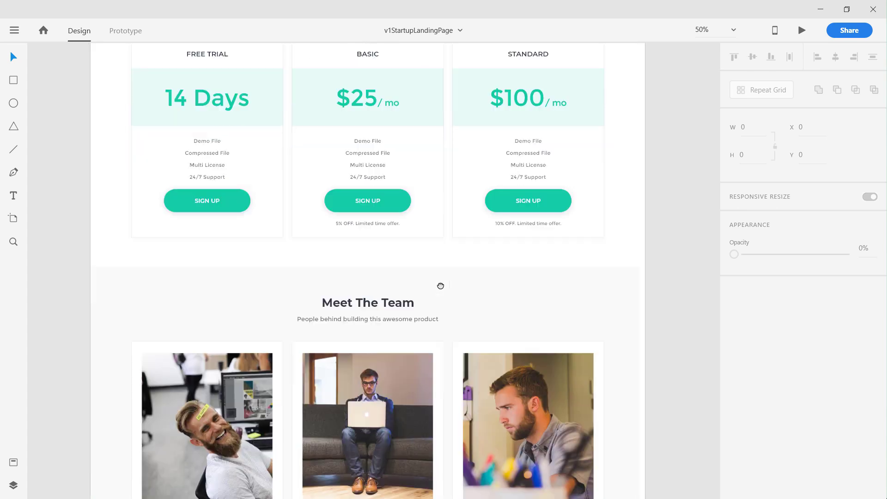
scroll(446, 286, "down", 3)
scroll(407, 277, "down", 8)
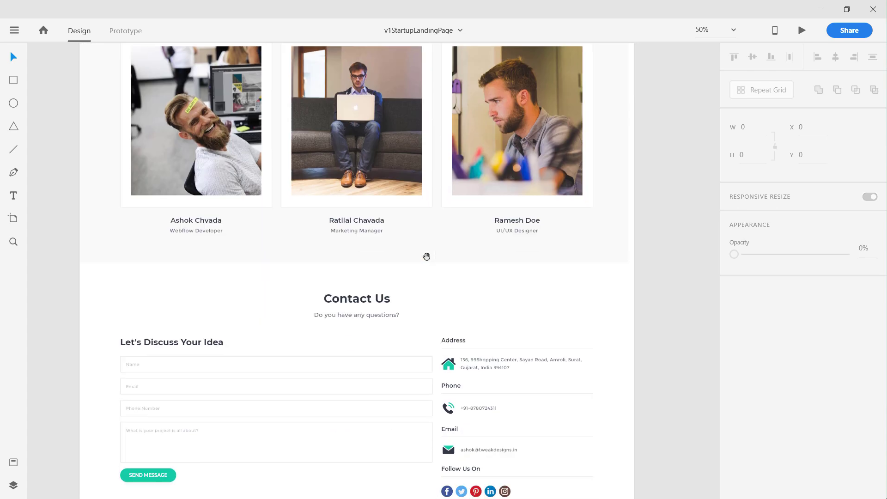
scroll(444, 324, "down", 1)
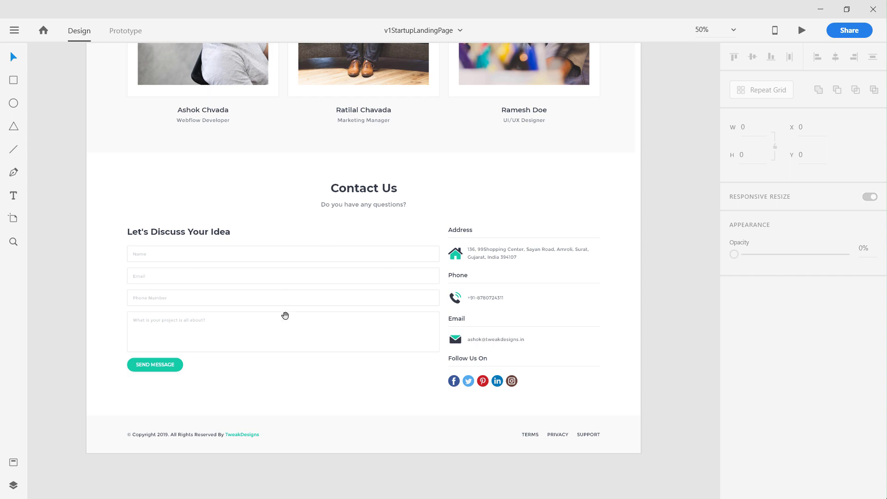
scroll(525, 208, "up", 20)
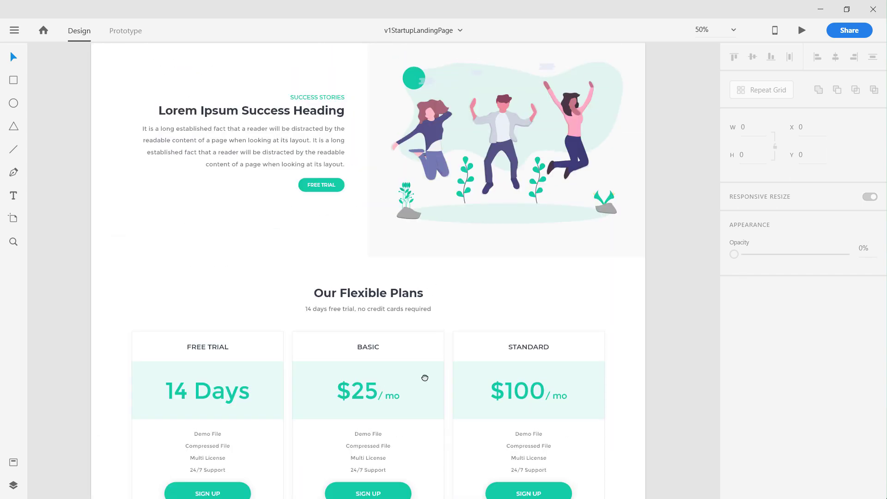
scroll(405, 237, "up", 17)
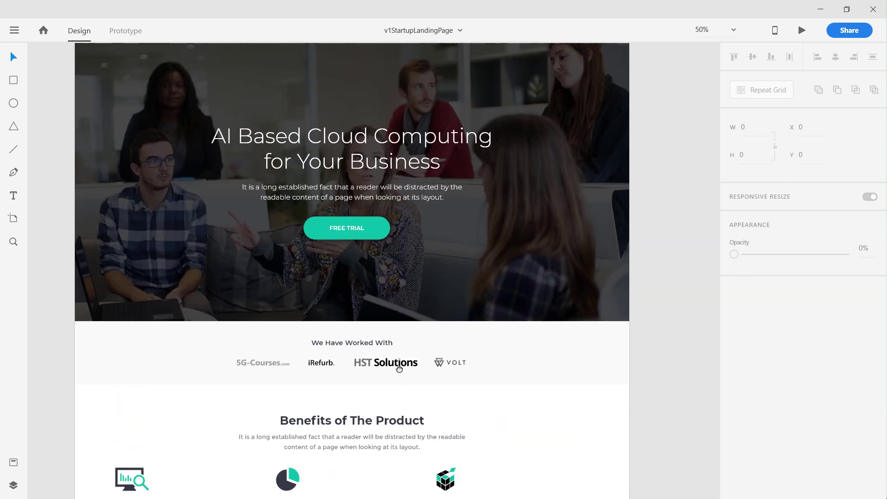
scroll(393, 347, "up", 1)
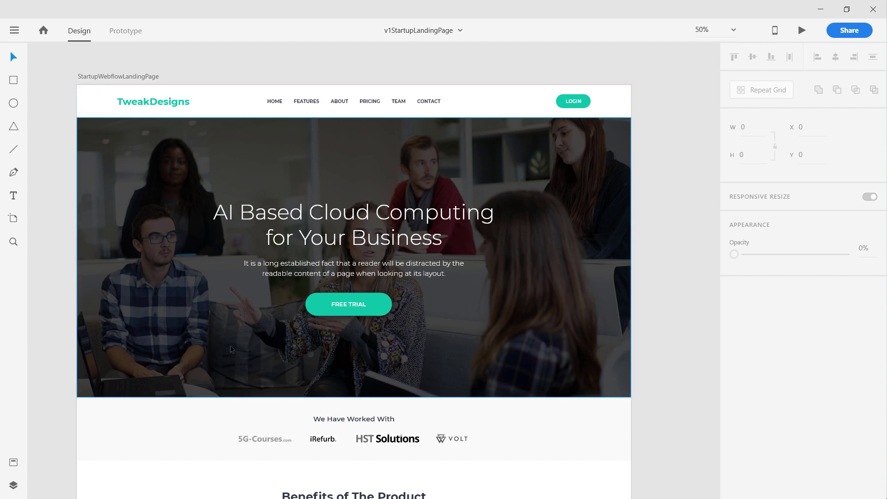
Review the layout of the header, hero text group, client logos and Benefits of The Product section once more
scroll(657, 339, "down", 9)
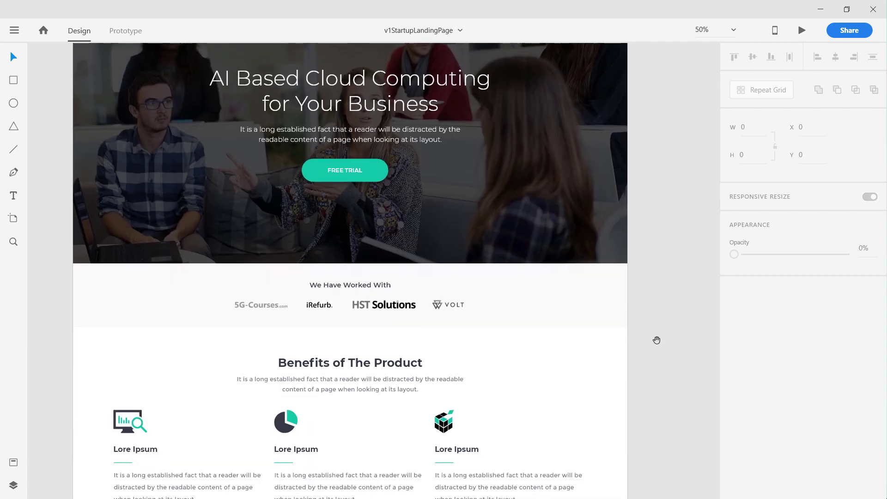
scroll(659, 305, "down", 4)
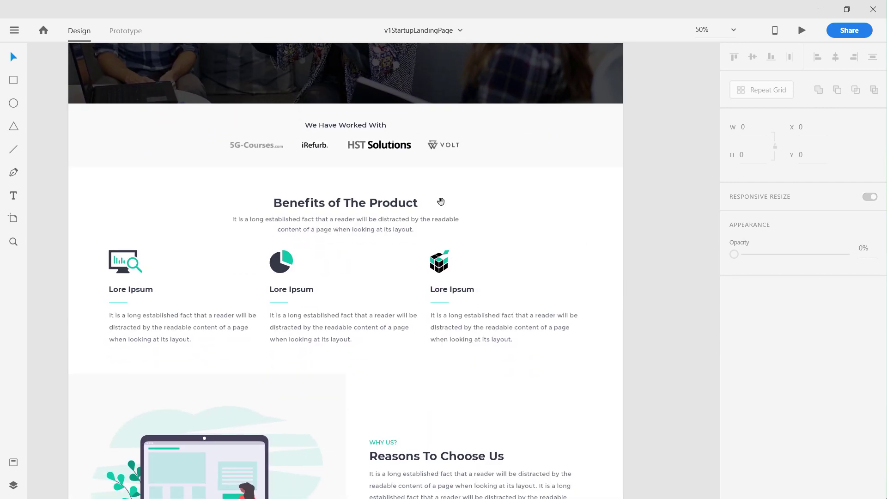
scroll(631, 199, "up", 12)
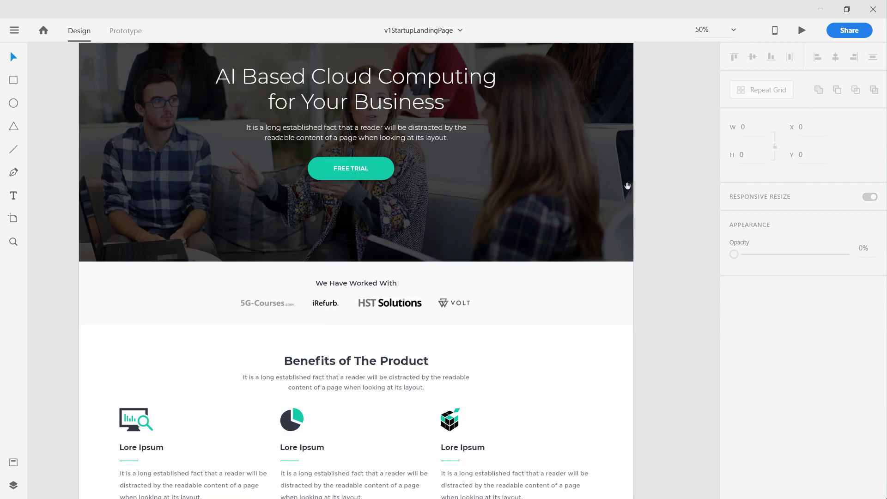
scroll(630, 199, "up", 2)
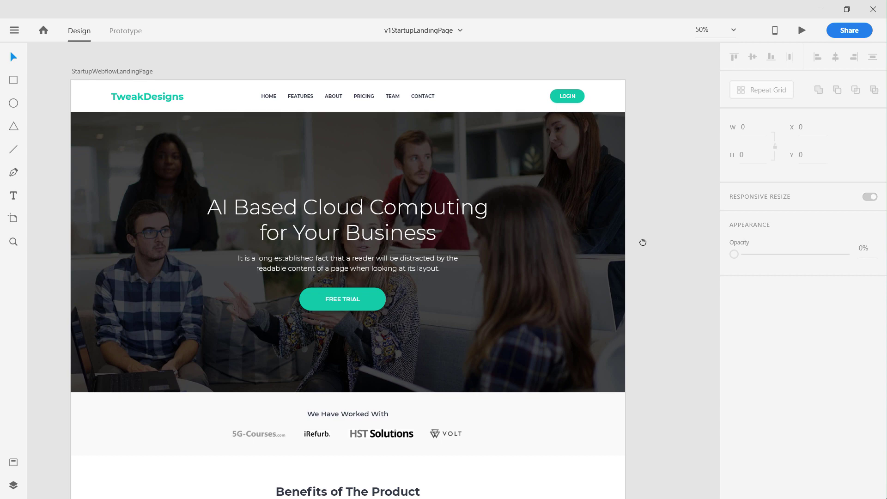
scroll(647, 259, "down", 1)
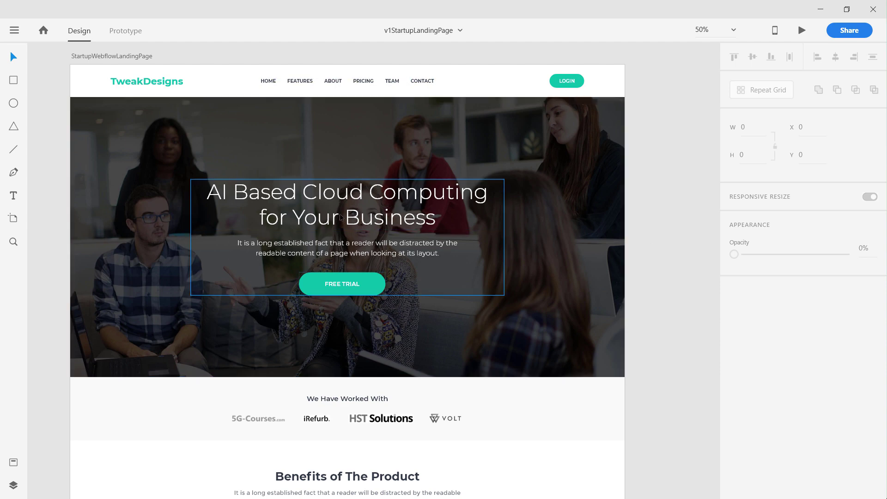
left_click(320, 214)
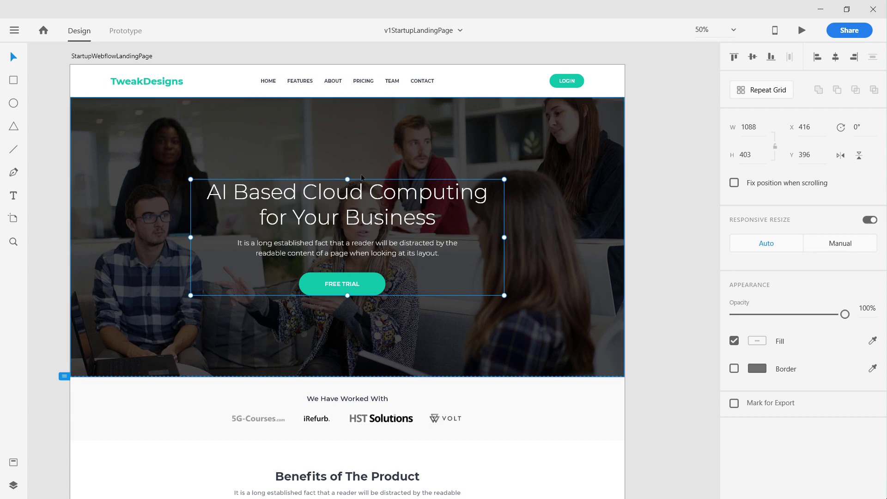
left_click(654, 234)
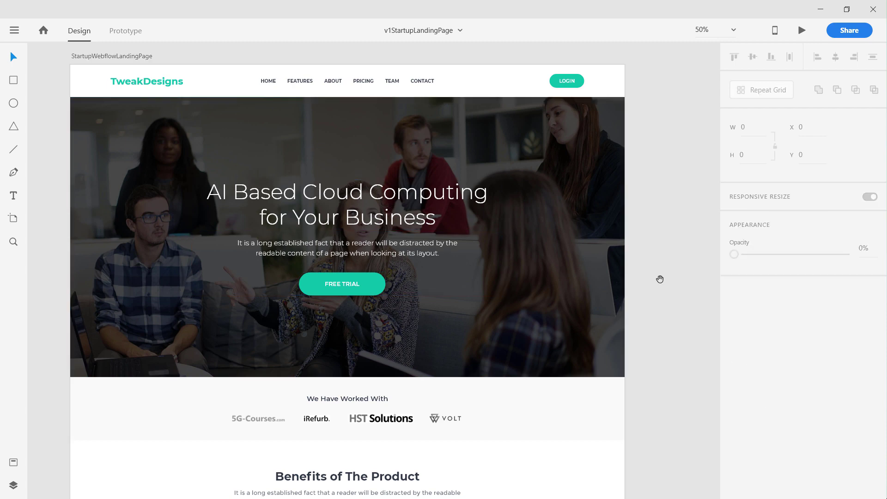
left_click_drag(659, 279, 663, 268)
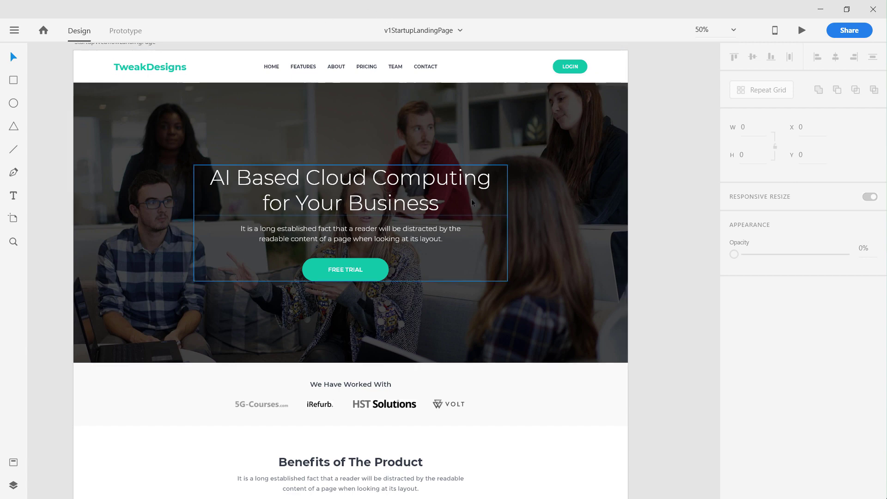
scroll(665, 258, "down", 5)
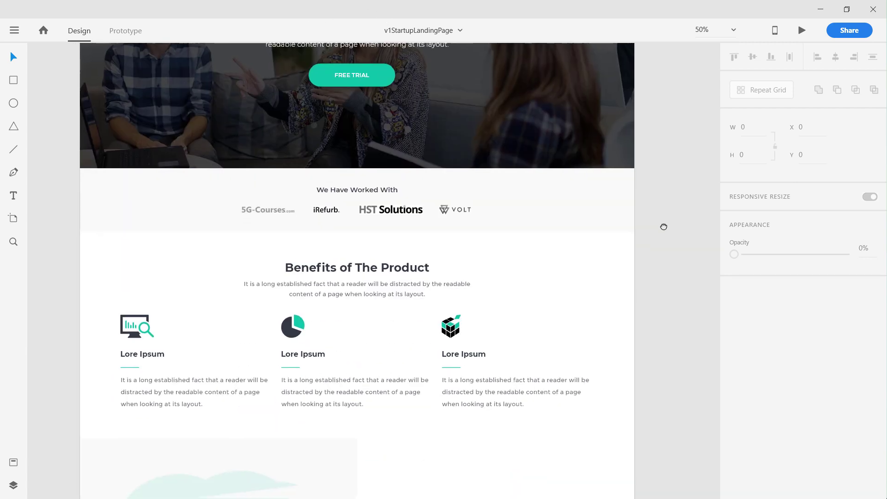
scroll(667, 344, "down", 4)
scroll(660, 290, "up", 2)
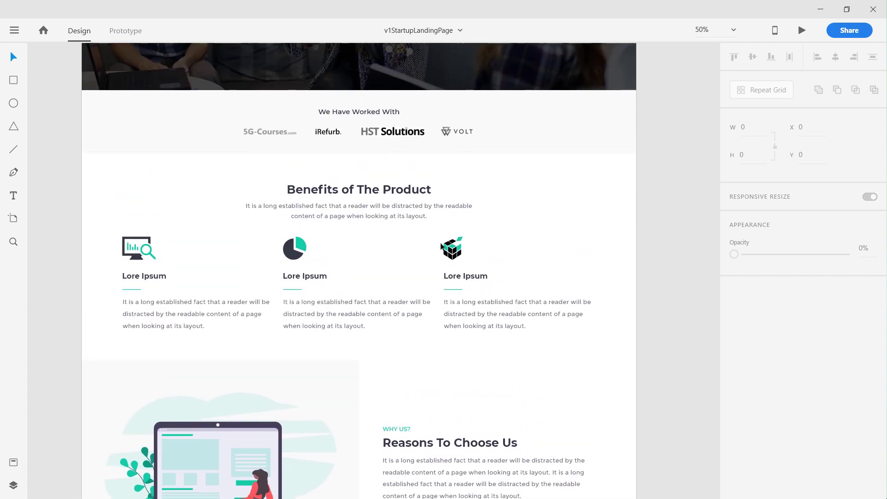
scroll(597, 277, "up", 5)
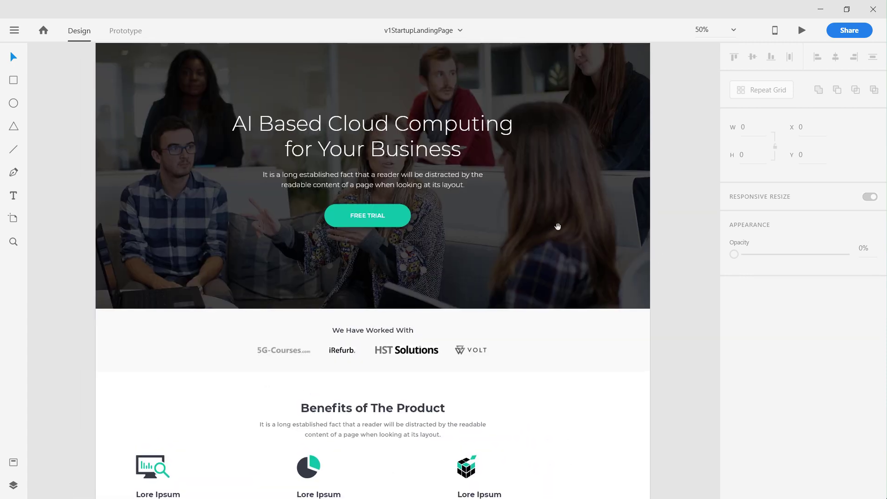
scroll(539, 230, "up", 2)
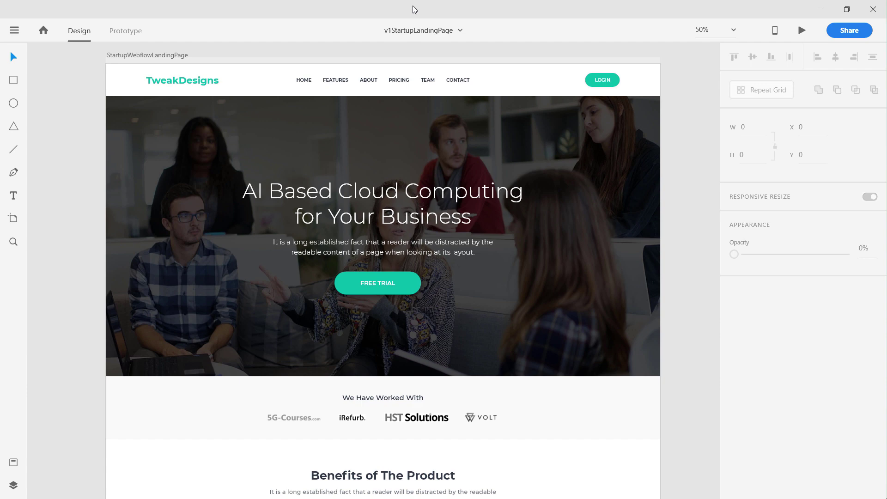
Switch to the Webflow project in the browser and look through the Body element's styles, settings, interactions and page structure
left_click_drag(348, 15, 886, 112)
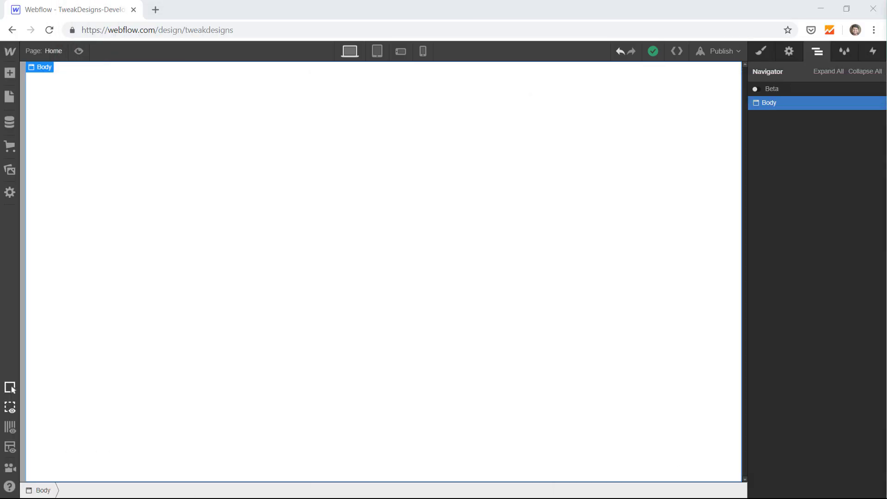
left_click(253, 4)
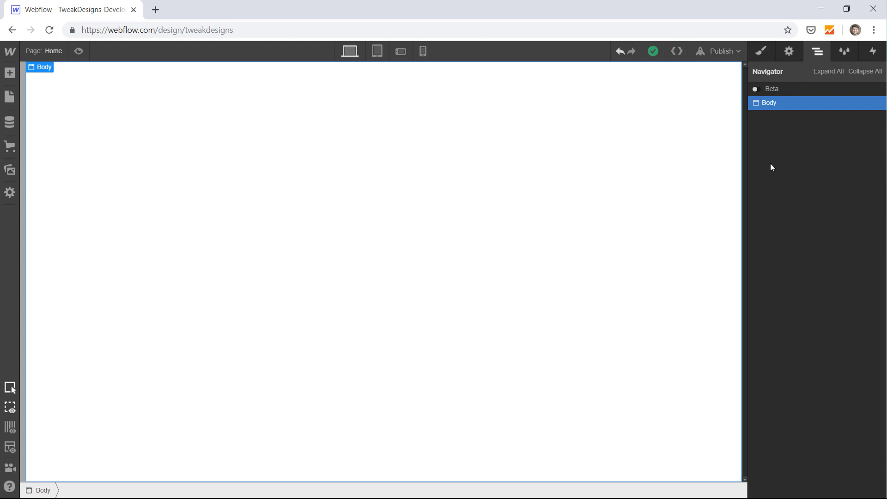
left_click(760, 54)
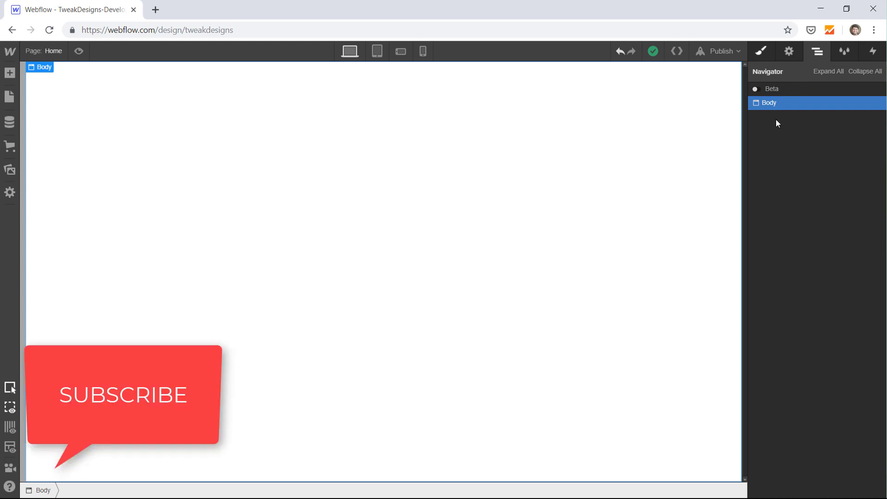
scroll(791, 221, "down", 6)
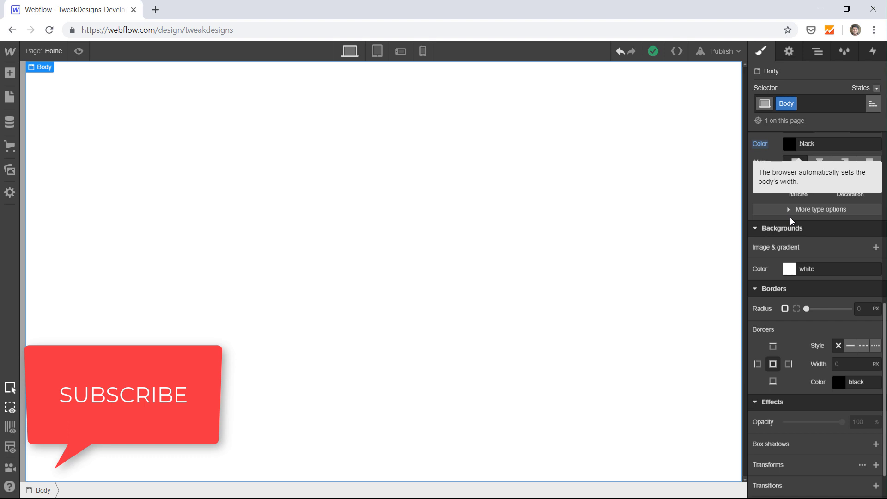
left_click(789, 51)
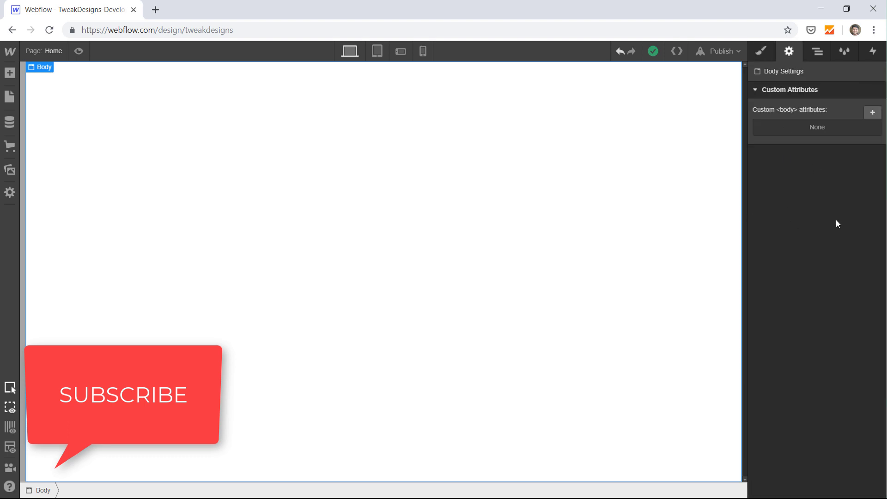
left_click(873, 52)
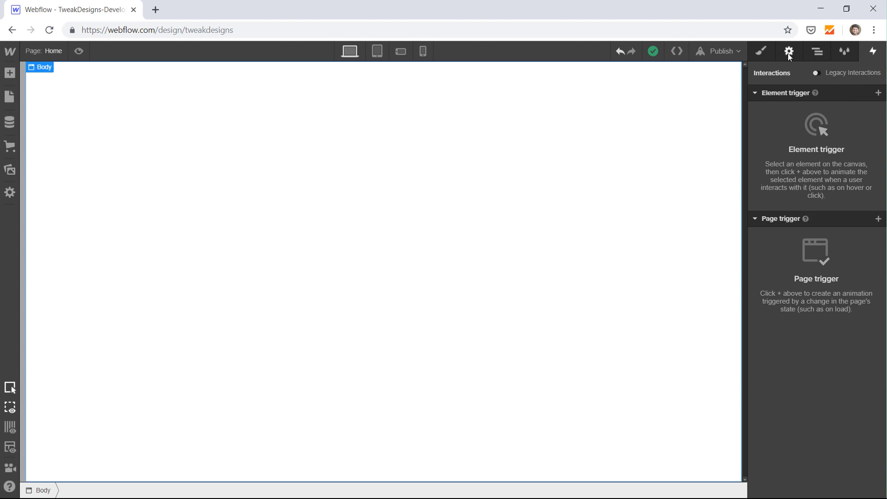
left_click(817, 55)
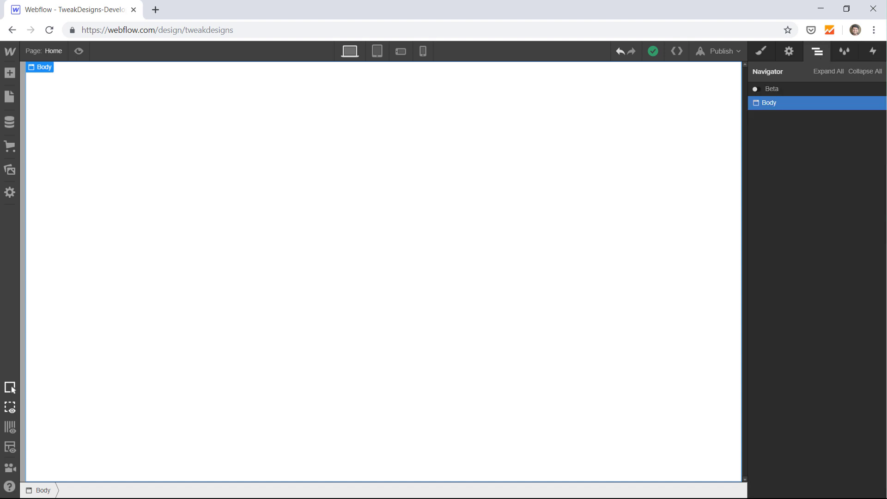
key("alt+Tab")
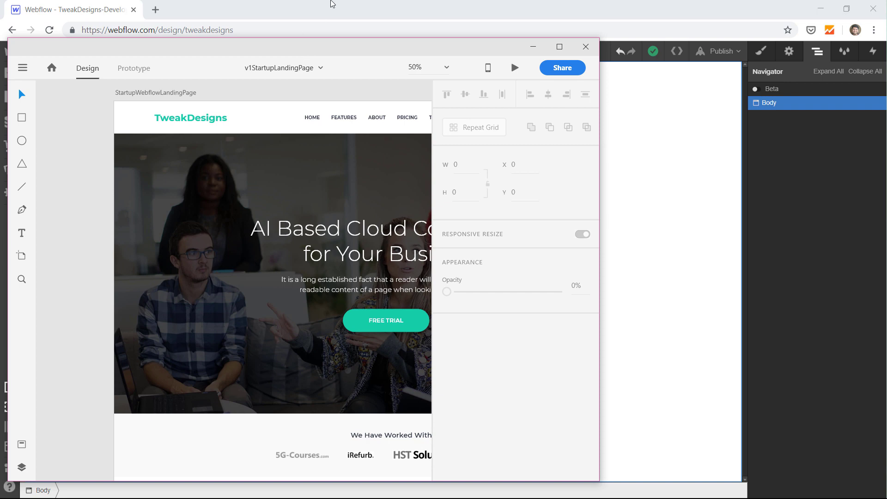
left_click(331, 4)
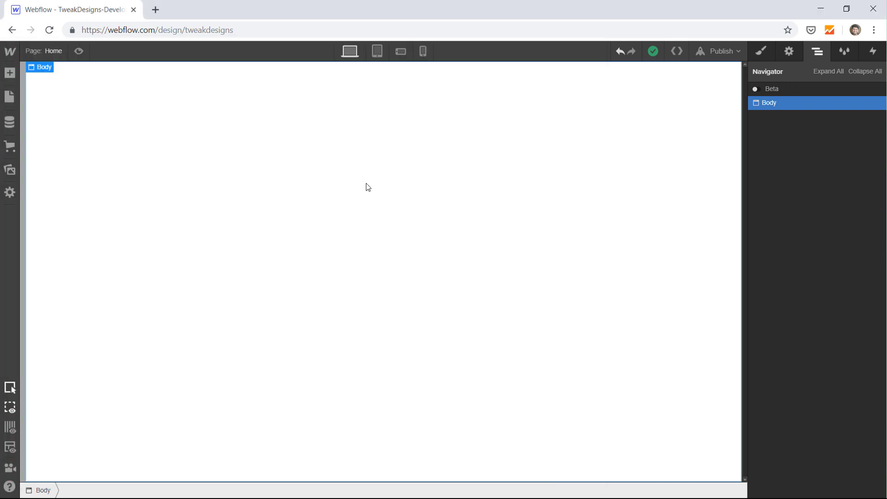
left_click(9, 72)
left_click_drag(48, 154, 365, 169)
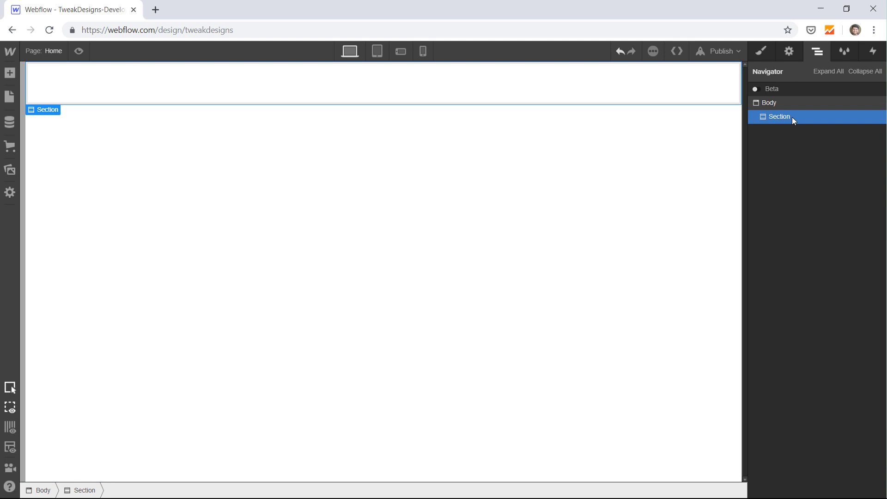
key("Delete")
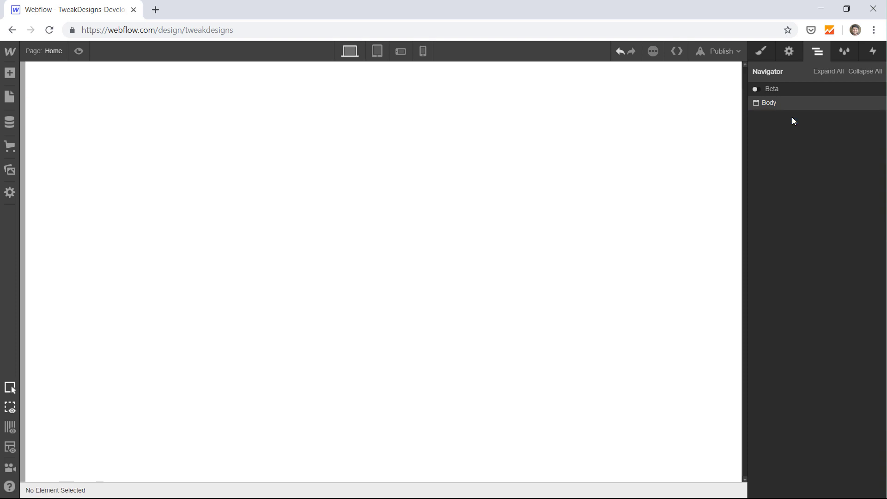
Add a Navbar component to the page body and expand its structure down to the Brand, Nav Menu and Menu Button
left_click(10, 73)
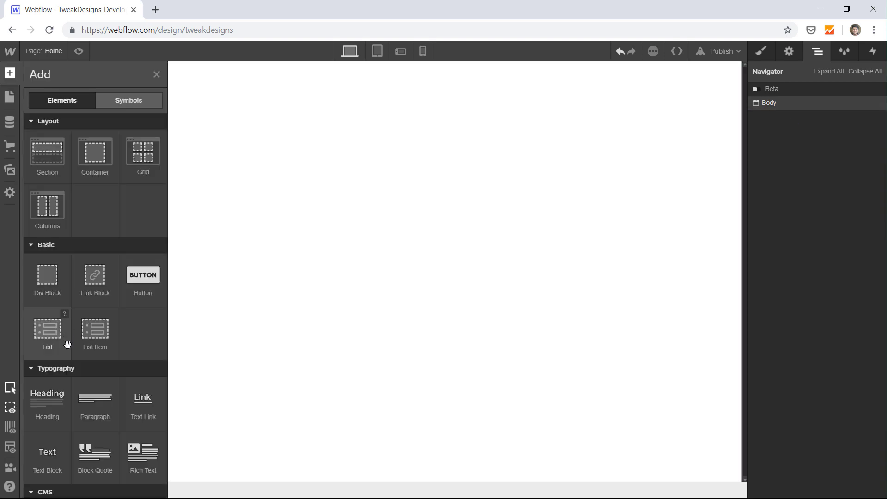
scroll(67, 344, "down", 15)
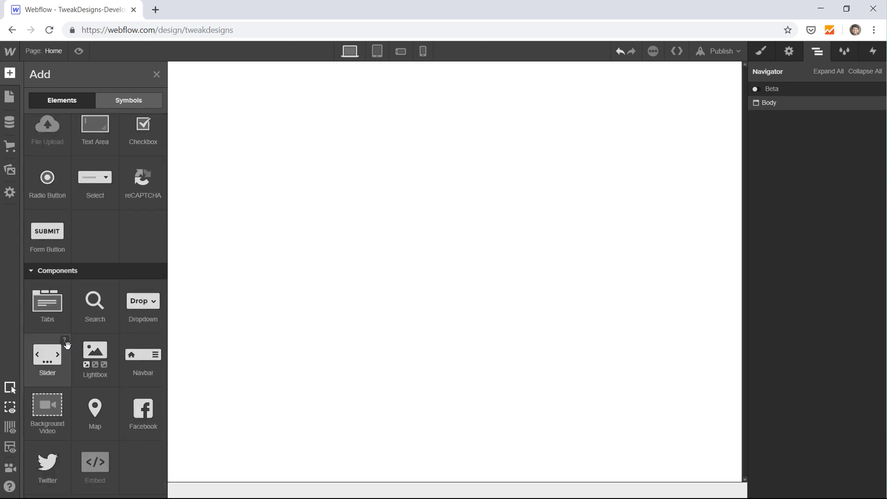
left_click_drag(139, 362, 406, 286)
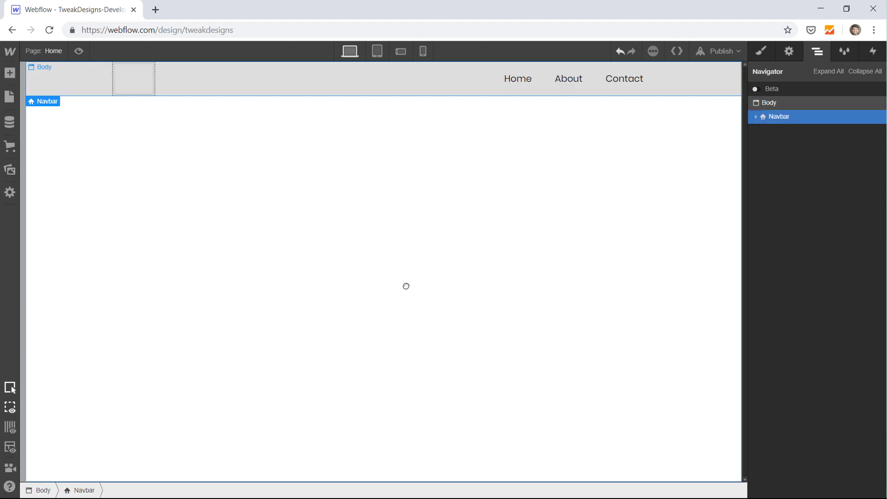
left_click(756, 117)
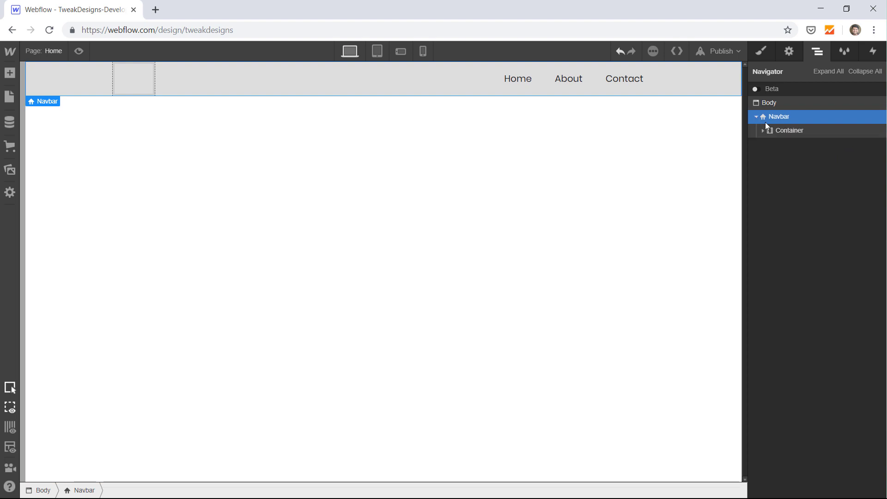
left_click(763, 132)
left_click(791, 145)
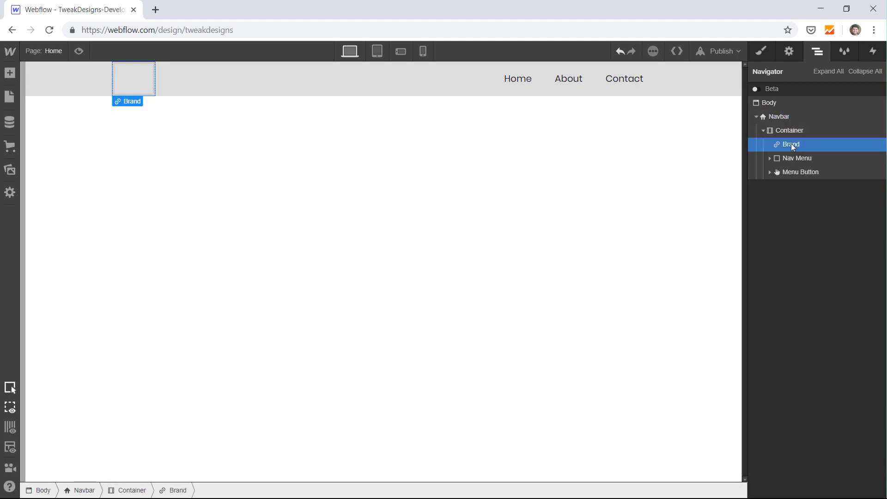
Move the Brand, Nav Menu and Menu Button out of the Container so they sit directly inside the Navbar
left_click(10, 73)
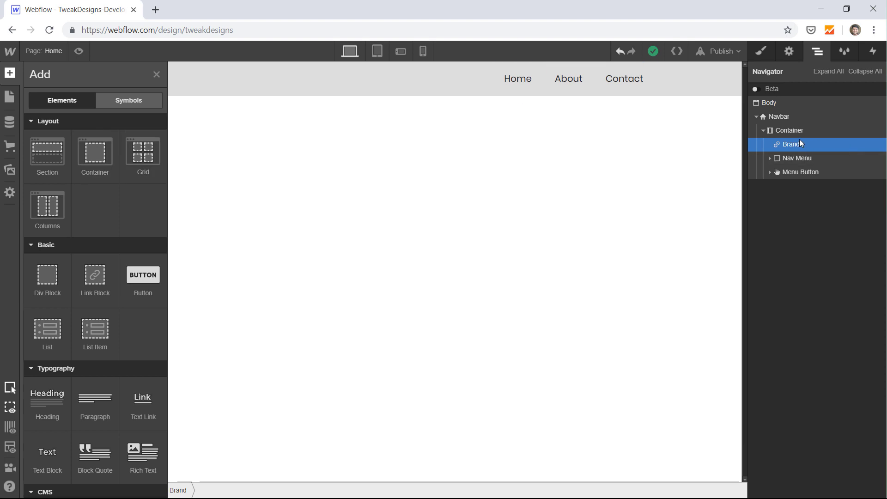
left_click_drag(802, 144, 797, 126)
mouse_move(804, 158)
left_mouse_down()
mouse_move(799, 140)
mouse_move(796, 171)
mouse_move(796, 157)
left_mouse_up()
left_click(796, 169)
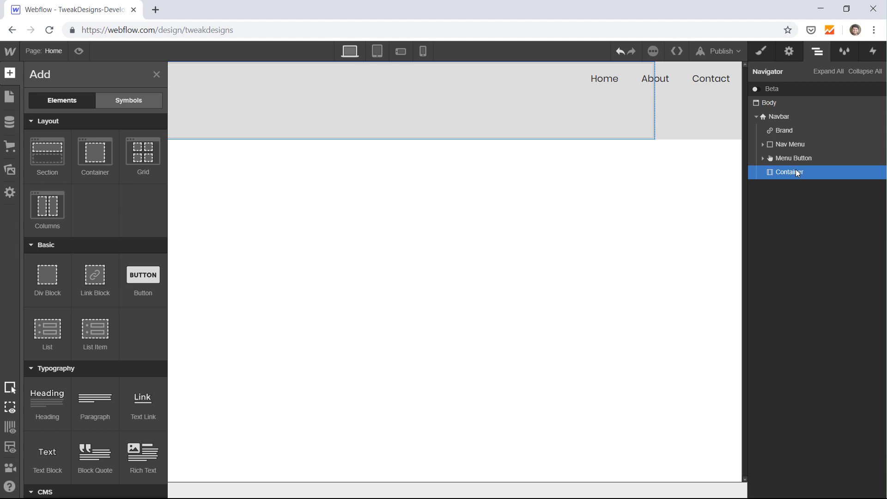
left_click(791, 147)
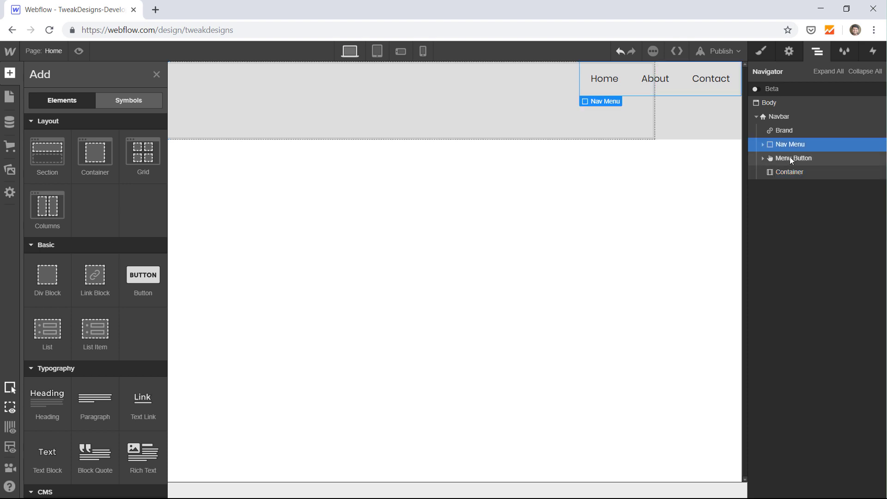
left_click(789, 157)
left_click(784, 172)
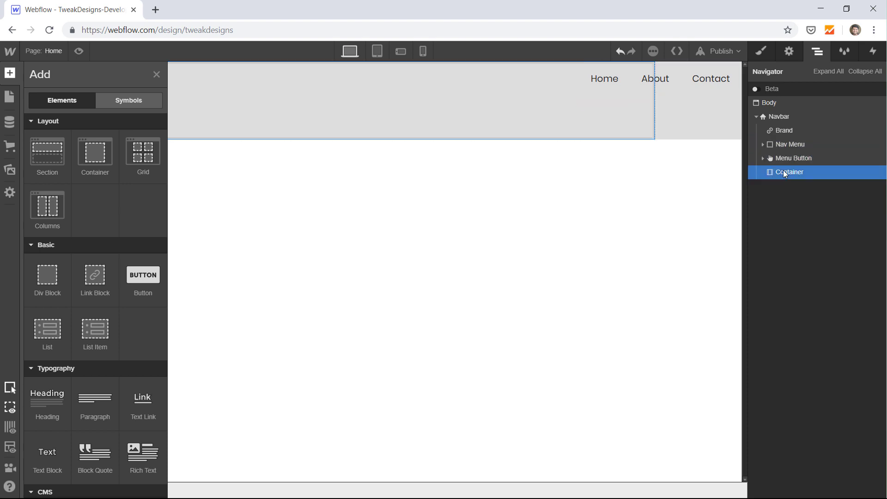
Delete the emptied Container from the Navbar
right_click(783, 170)
key("Escape")
left_click(10, 72)
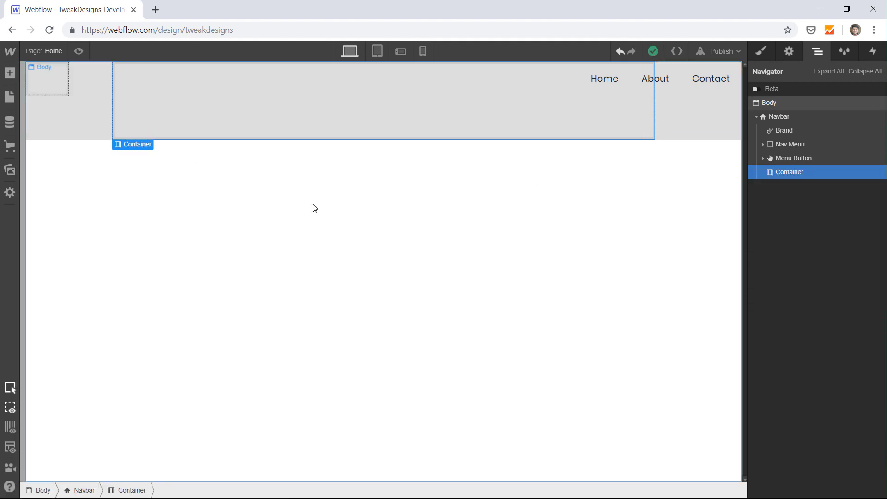
left_click(314, 208)
left_click(786, 173)
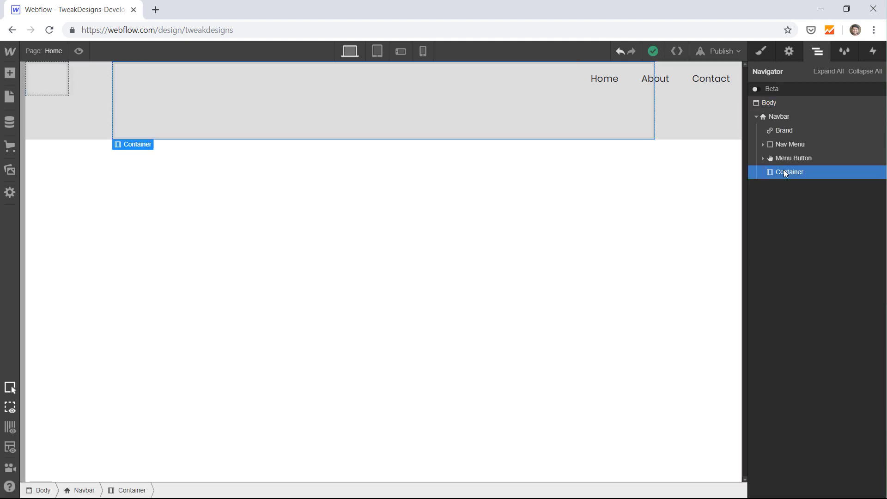
key("Delete")
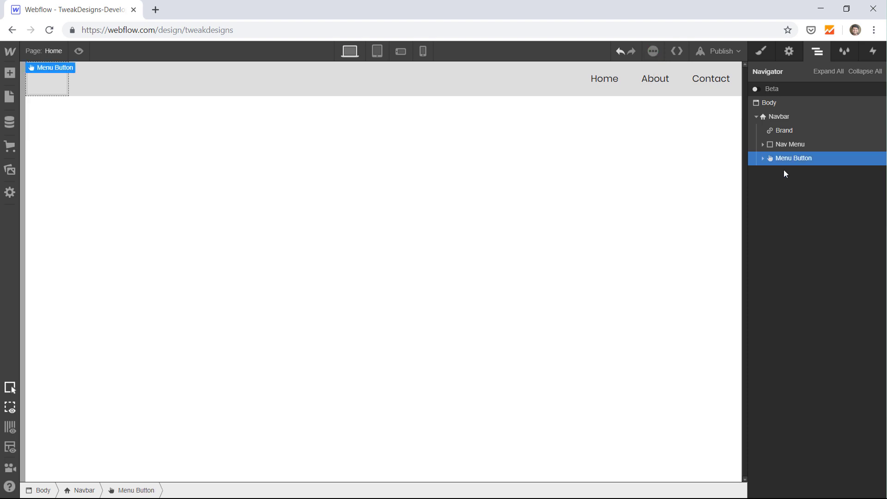
Add a Div Block as the first child of the Navbar, above the Brand
left_click(777, 121)
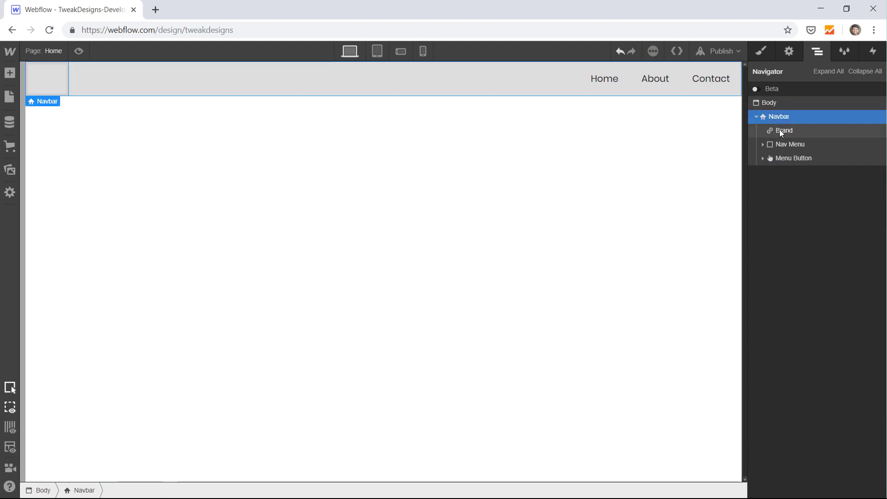
left_click(10, 73)
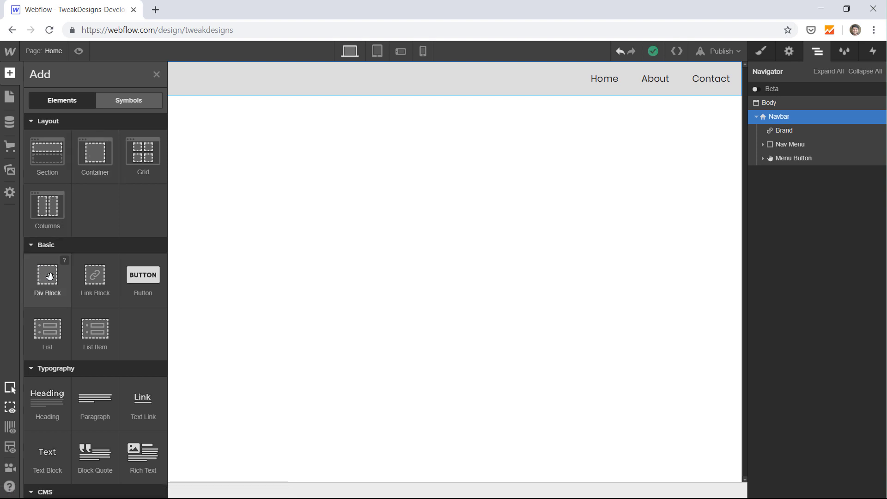
left_click_drag(42, 276, 786, 126)
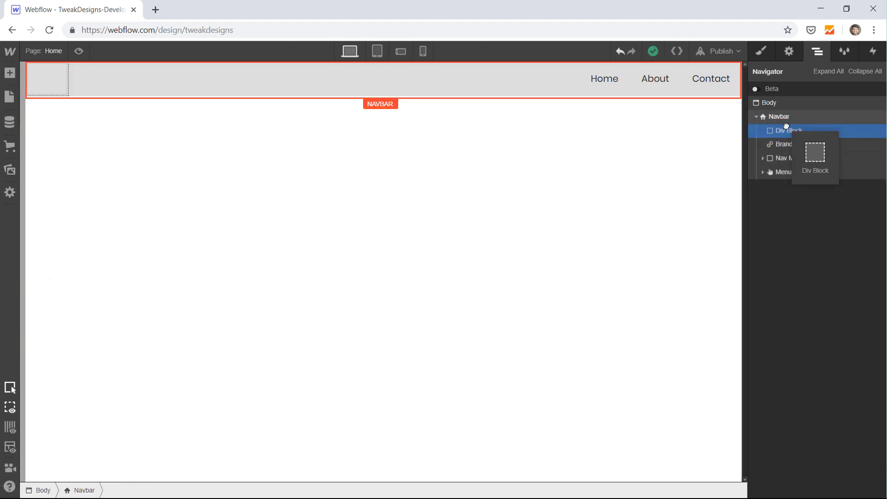
Set the new div block's maximum width to 1230 px
left_click(760, 52)
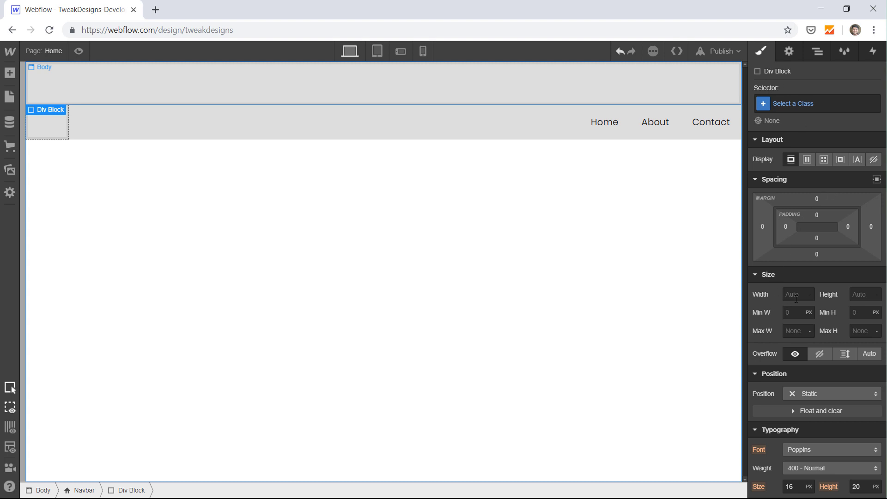
left_click(793, 330)
key("Return")
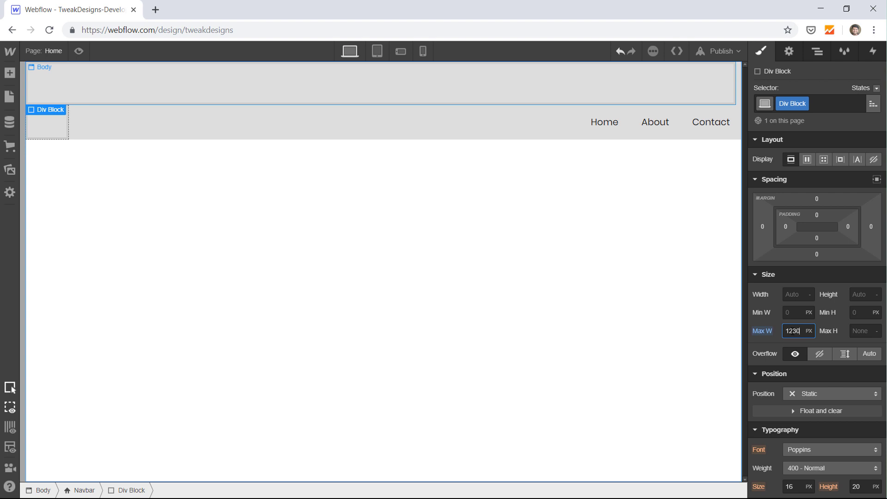
Give the div block 15 px left and right padding and center it with automatic side margins
left_click(786, 227)
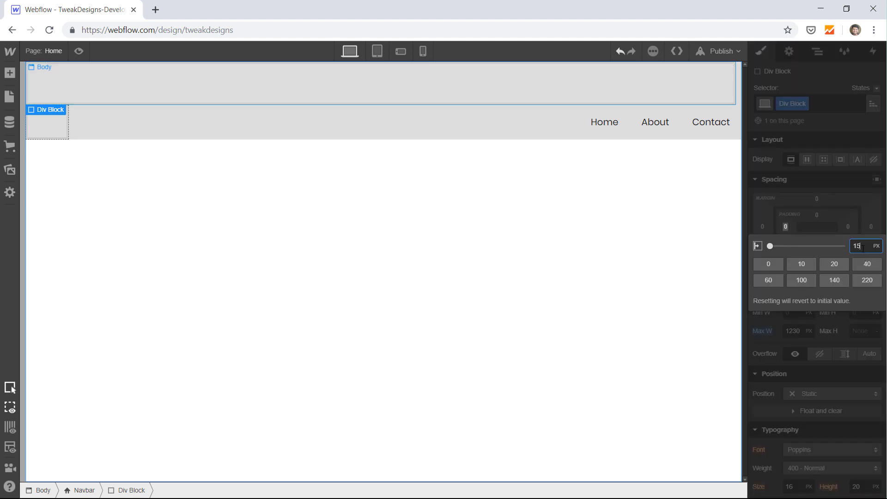
type("15")
key("Return")
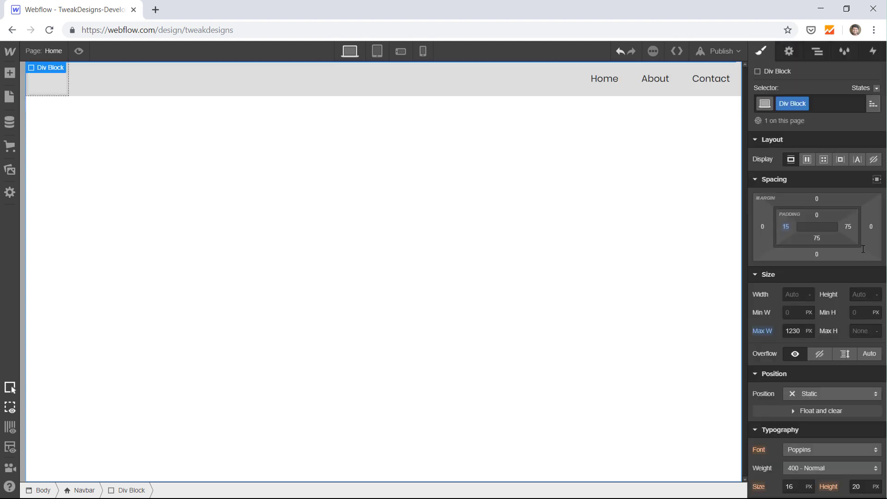
left_click(850, 225)
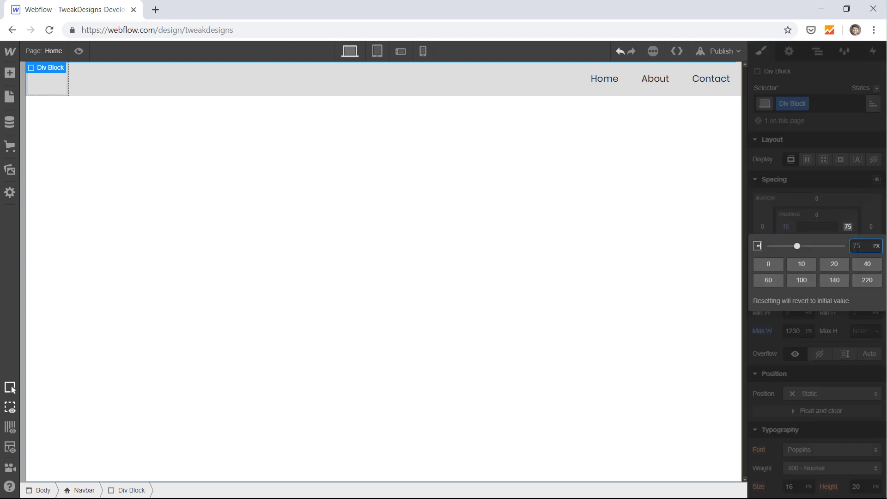
type("15")
key("Return")
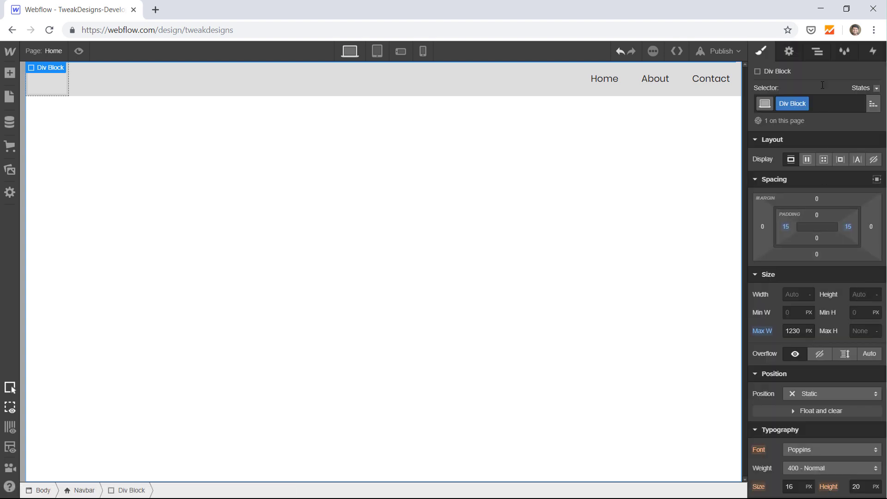
left_click(877, 180)
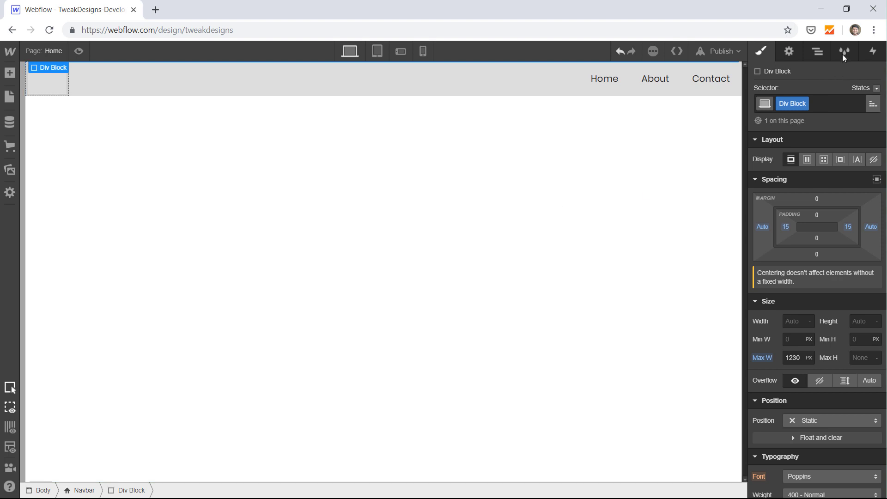
Nest the Brand, Nav Menu and Menu Button inside the div block in the Navbar
left_click(817, 56)
left_click(785, 144)
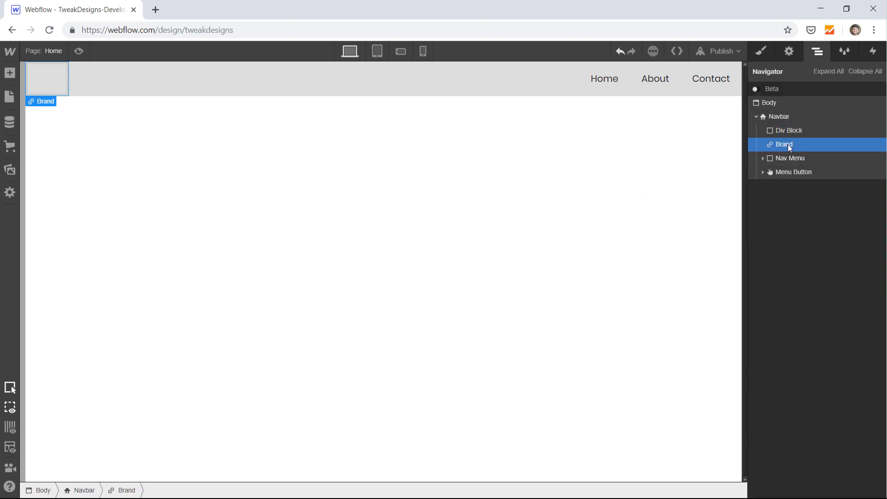
mouse_move(807, 137)
left_mouse_down()
mouse_move(755, 135)
mouse_move(786, 135)
mouse_move(808, 150)
mouse_move(809, 168)
mouse_move(780, 156)
mouse_move(805, 152)
left_mouse_up()
left_click(805, 154)
left_click(796, 171)
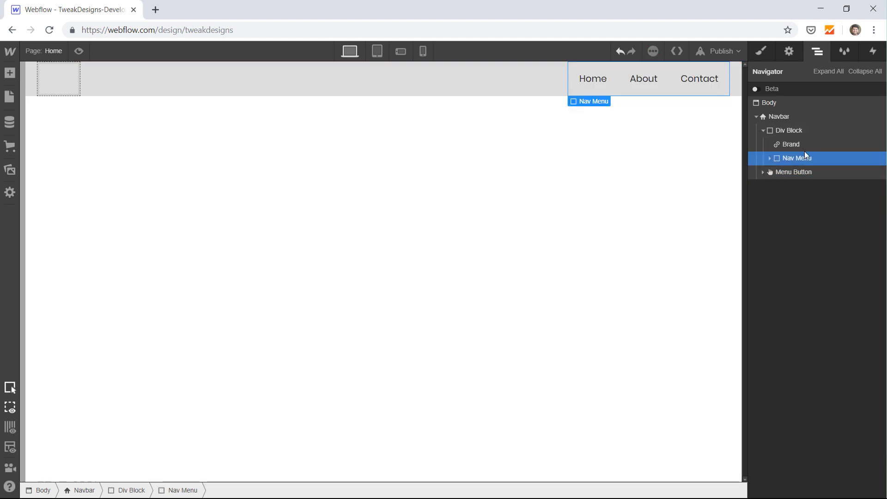
left_click(806, 169)
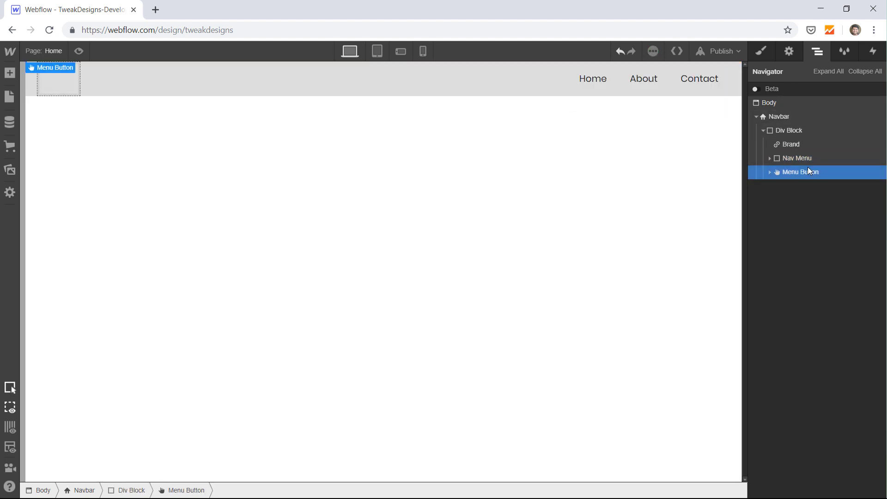
Rename the navbar div block's class to container
left_click(779, 117)
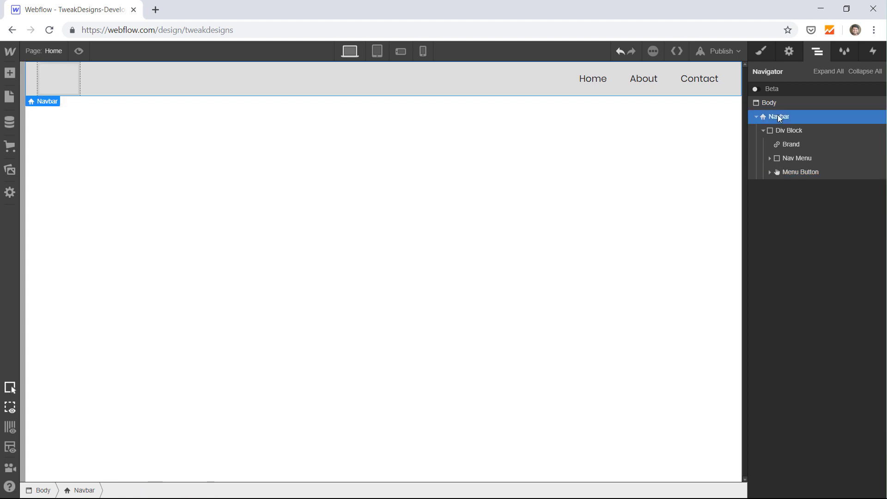
left_click(762, 52)
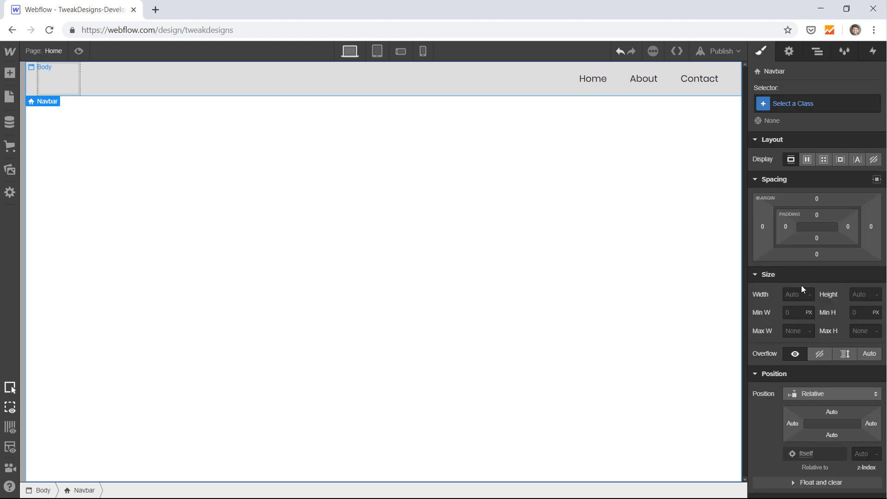
left_click(818, 51)
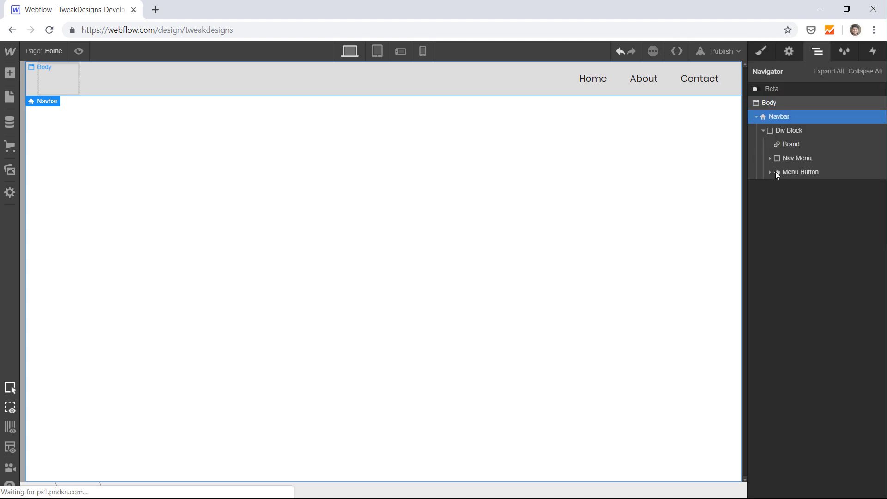
left_click(791, 131)
key("s")
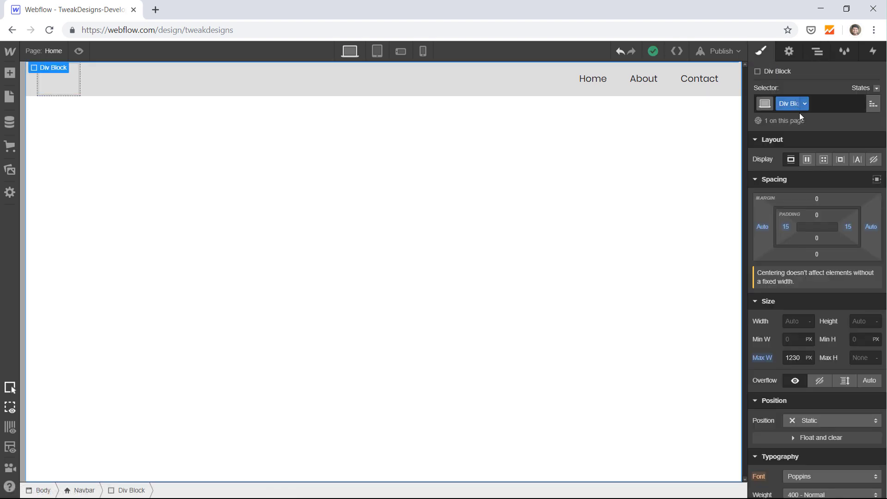
left_click(839, 106)
double_click(787, 103)
type("container")
key("Return")
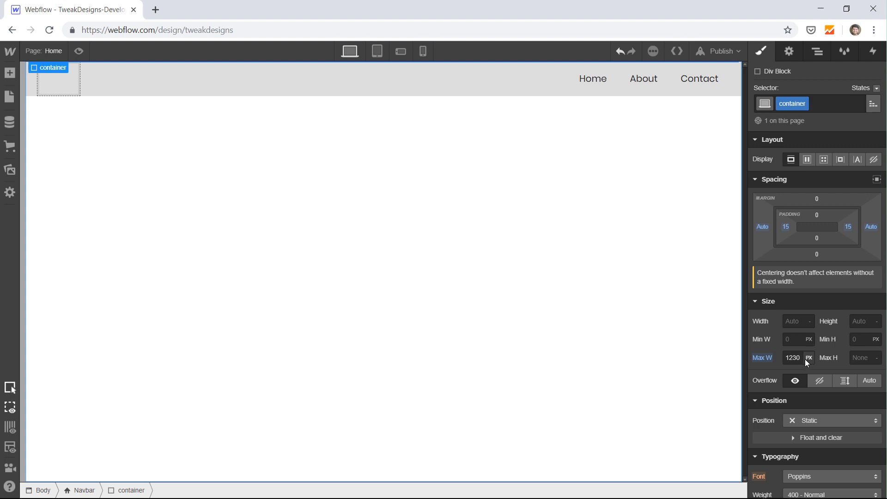
Set the container's width to 90% and check the navbar in preview mode before returning to the Brand element
left_click(789, 322)
key("Return")
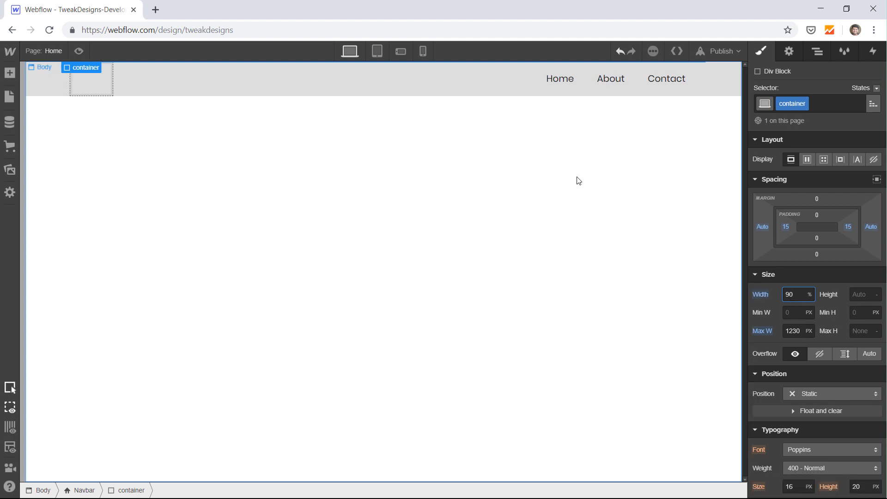
left_click(80, 54)
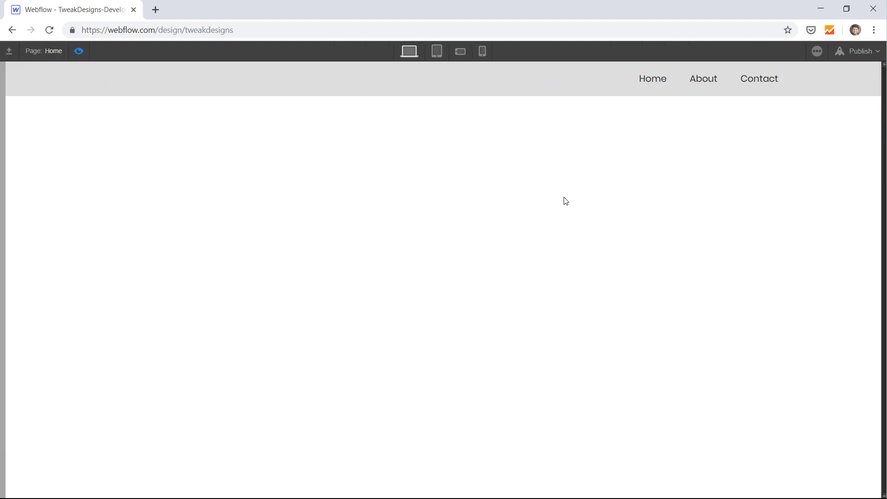
left_click(79, 52)
left_click(100, 95)
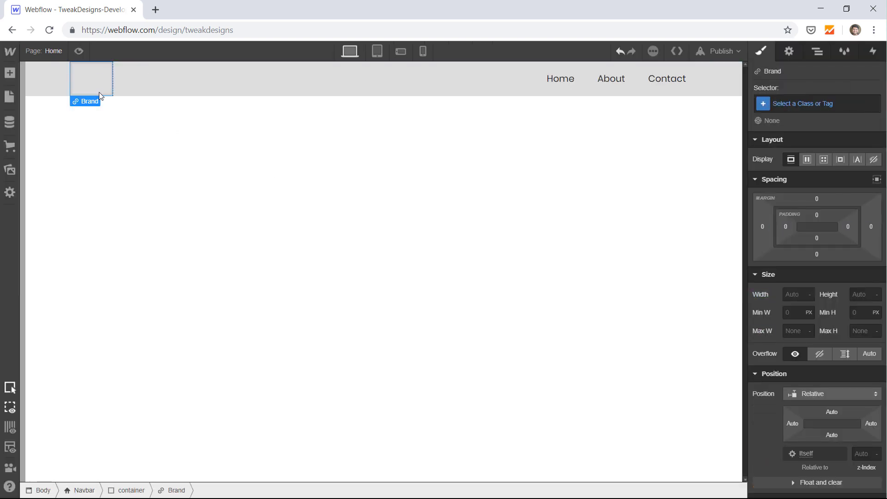
Insert an Image element inside the Brand element of the navbar
left_click(808, 54)
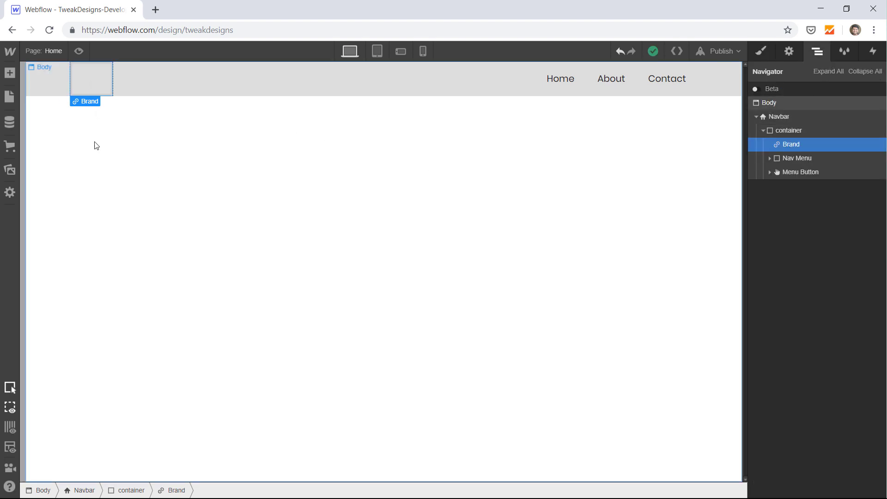
left_click(10, 72)
scroll(95, 391, "down", 11)
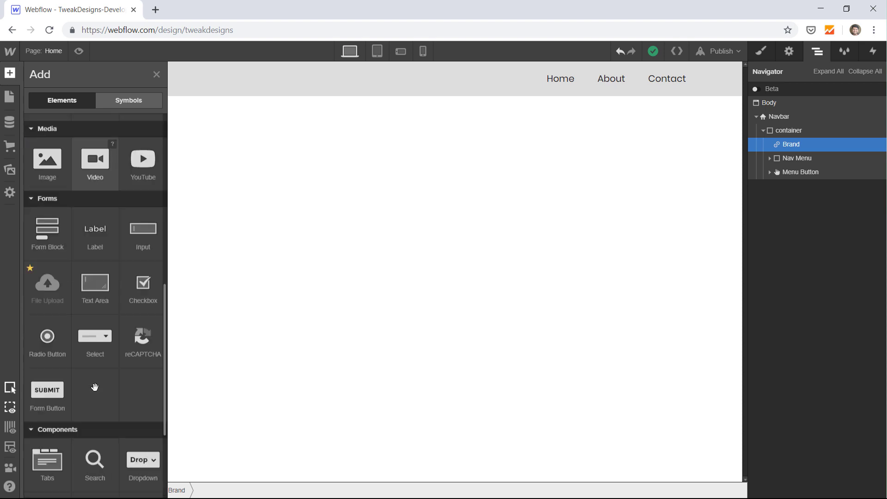
scroll(95, 392, "up", 6)
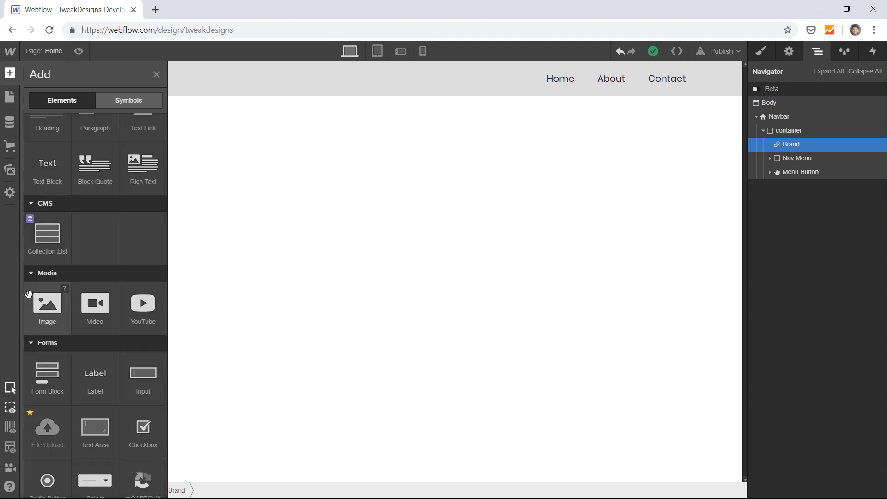
left_click(43, 306)
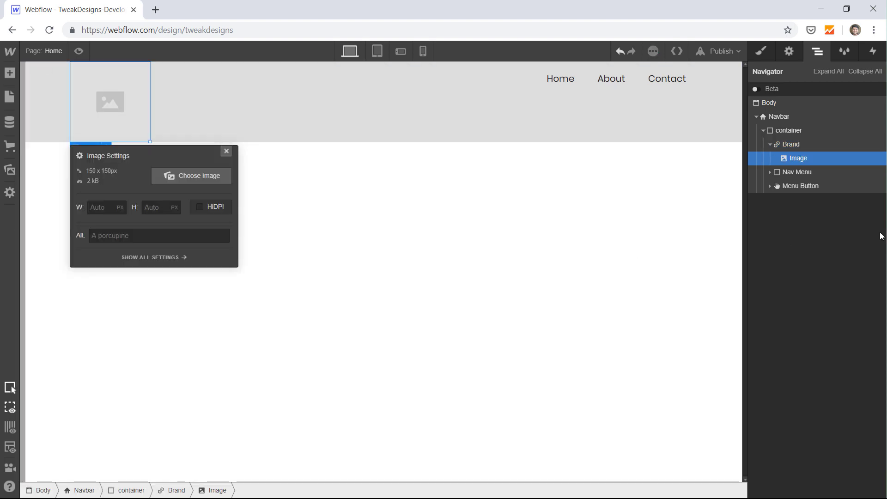
Use the TweakDesigns logo as the Brand image and check the navbar in preview mode
left_click(194, 175)
left_click(93, 214)
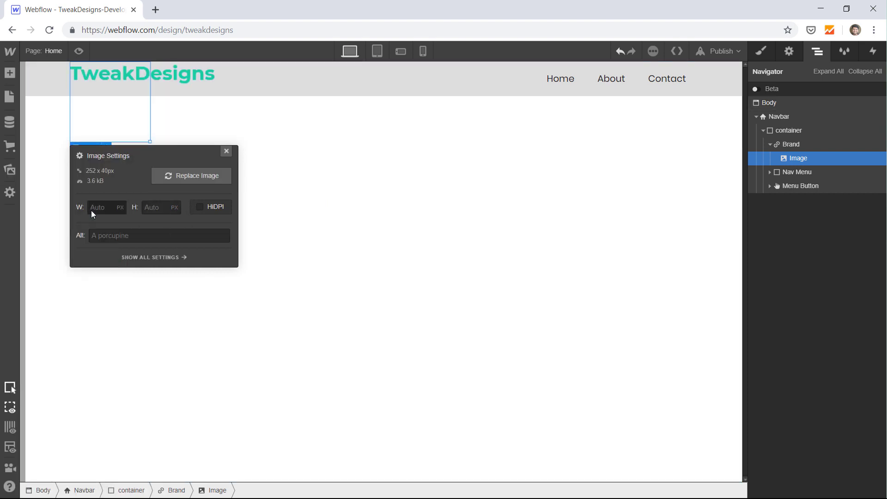
left_click(227, 151)
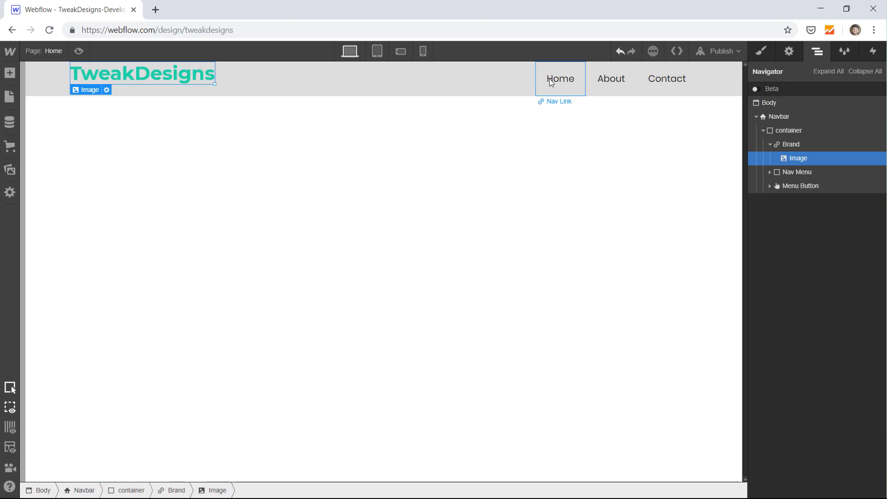
left_click(79, 51)
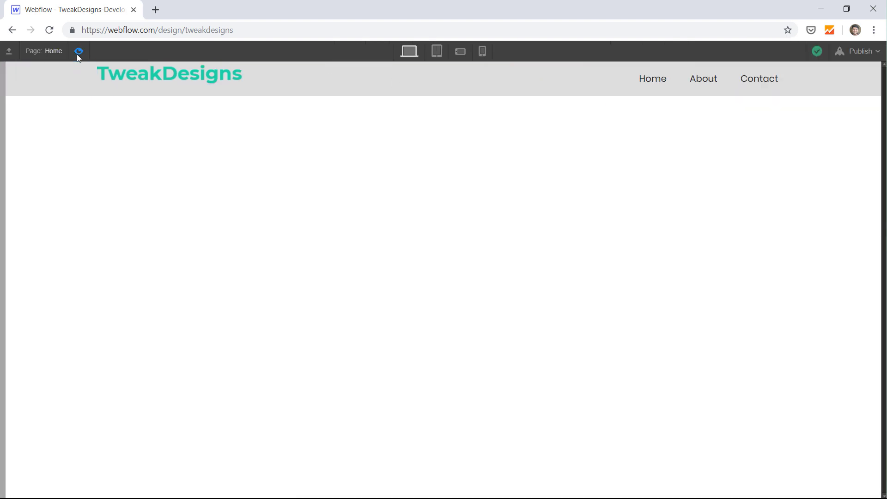
left_click(79, 50)
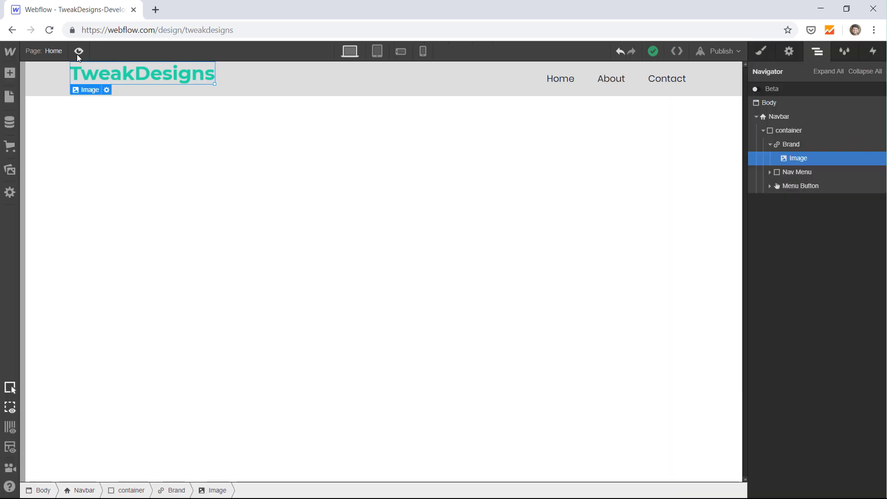
Set the Navbar's background color to white (#ffffff)
left_click(36, 88)
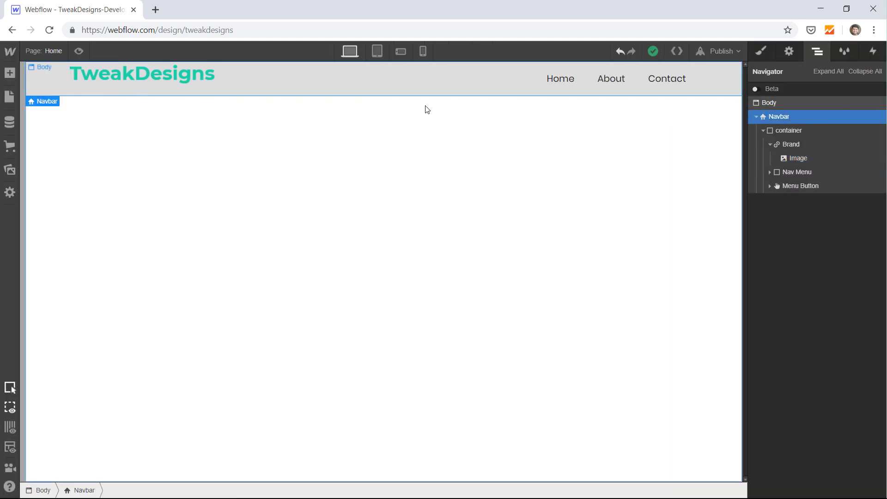
left_click(761, 51)
scroll(847, 250, "down", 10)
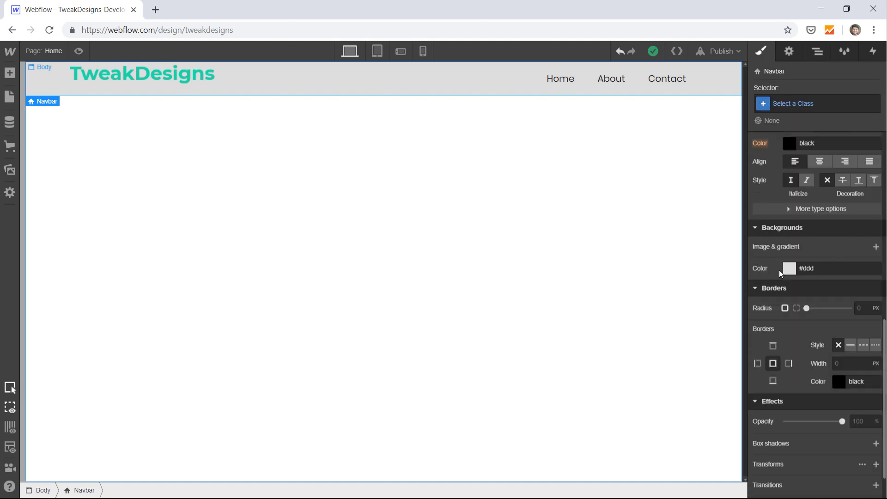
left_click(789, 269)
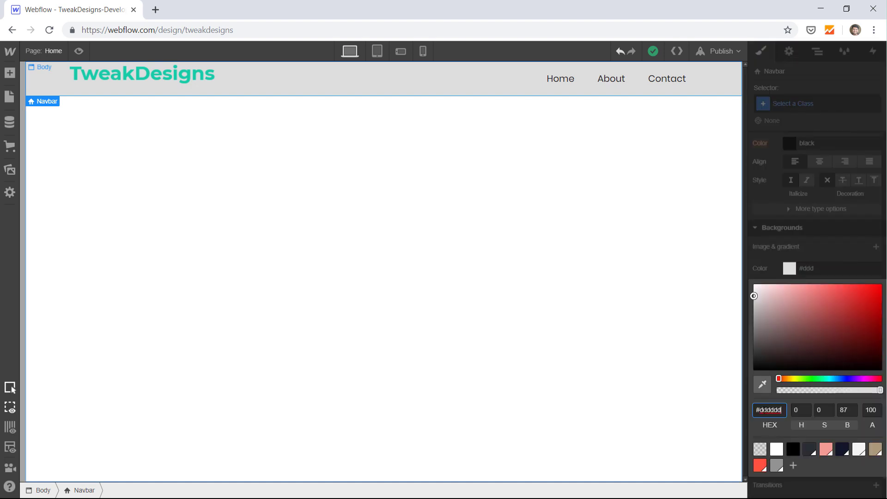
left_click_drag(782, 314, 717, 230)
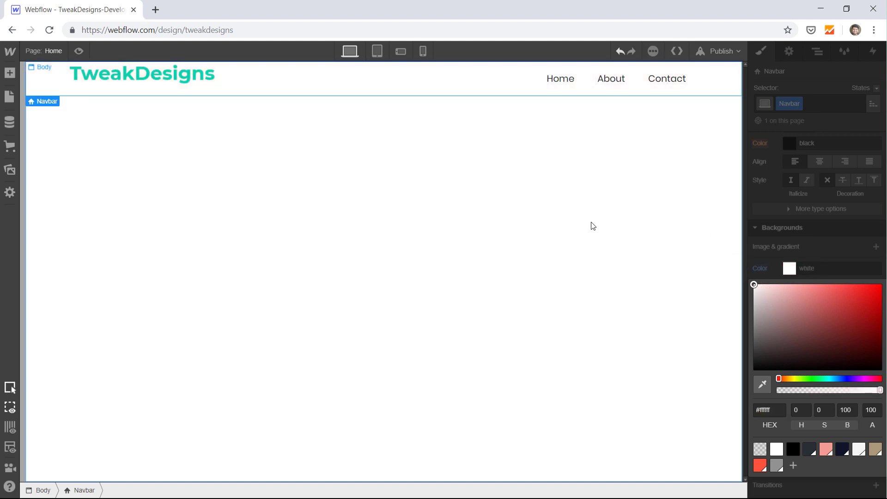
left_click(591, 225)
left_click(143, 73)
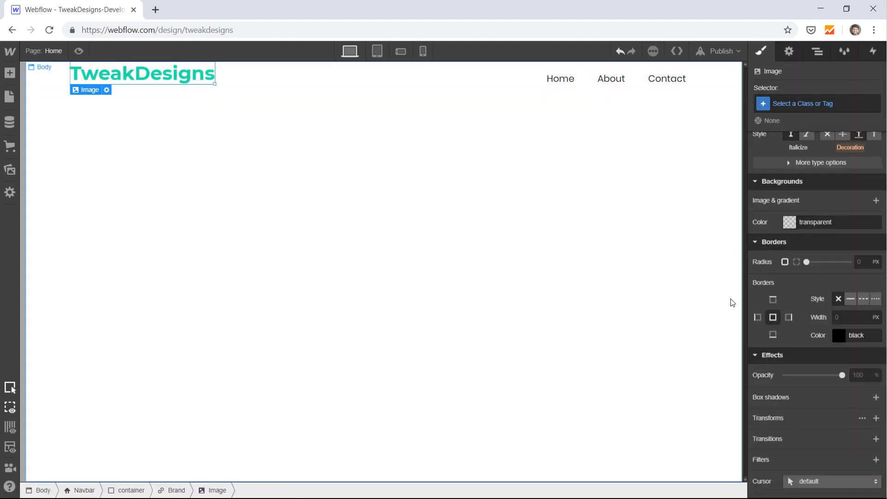
left_click(107, 90)
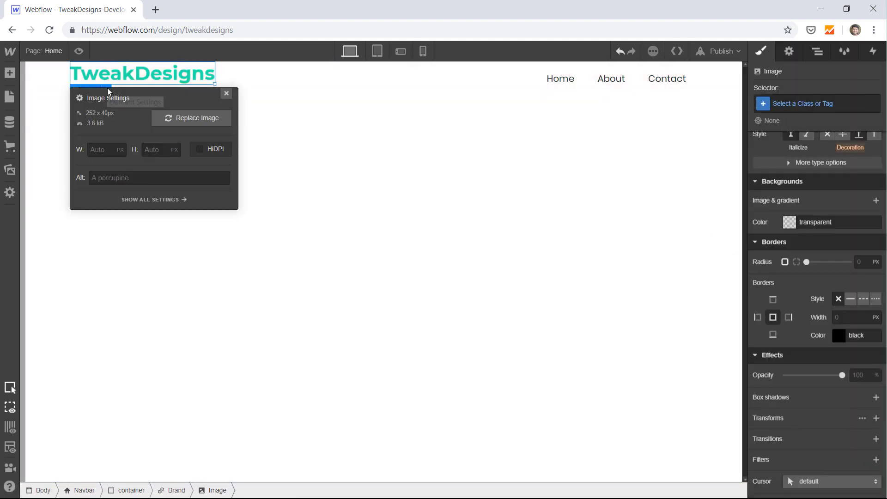
left_click(226, 93)
left_click(561, 79)
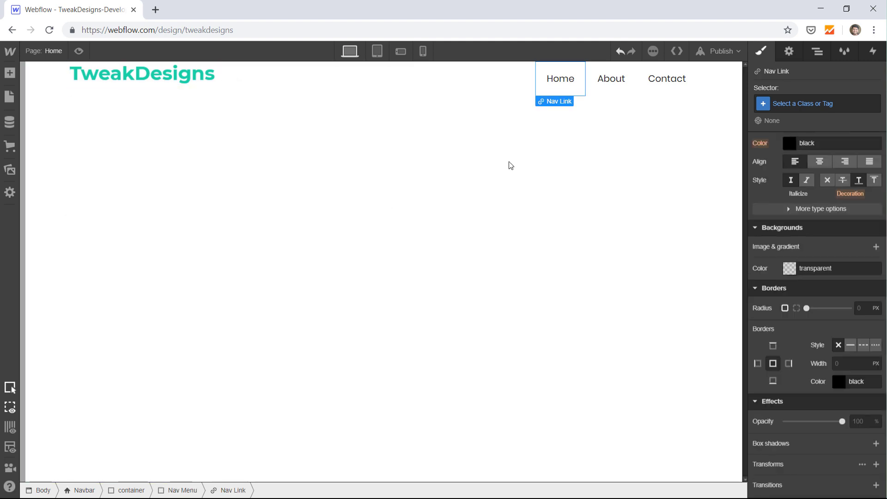
left_click(469, 188)
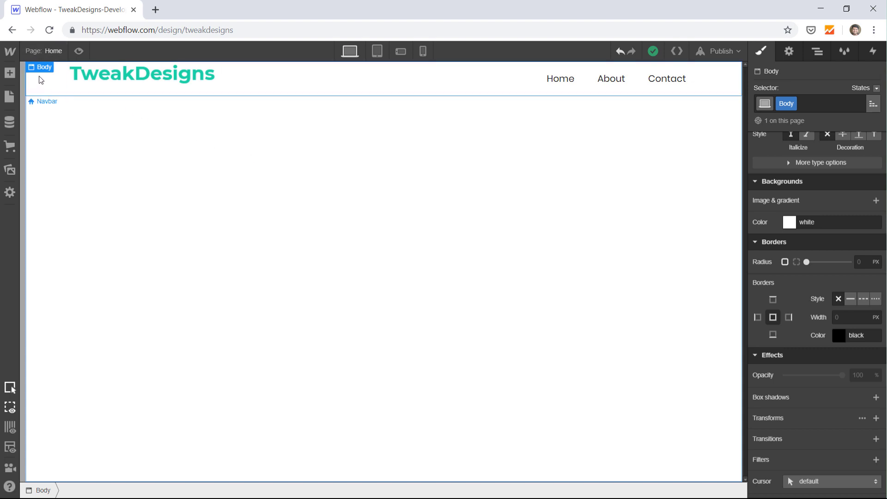
Delete the added Google fonts Roboto, Montserrat Alternates and Poppins from the project's font settings
left_click(5, 53)
left_click(57, 86)
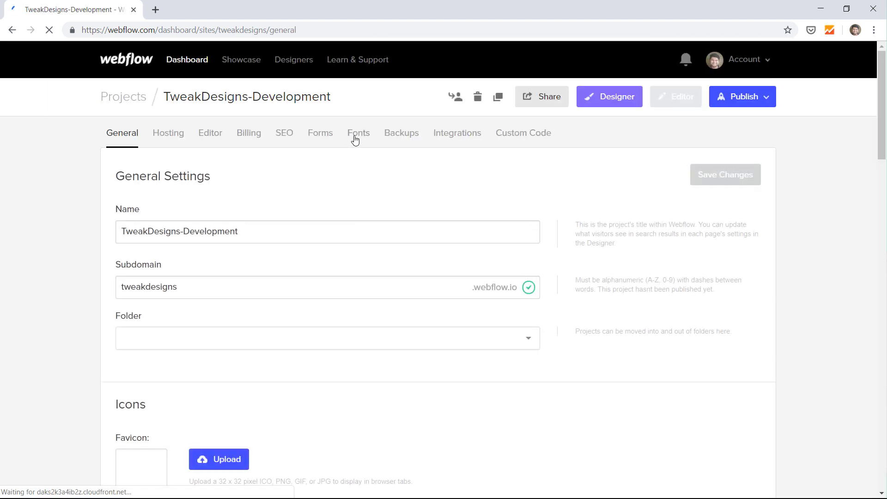
left_click(357, 134)
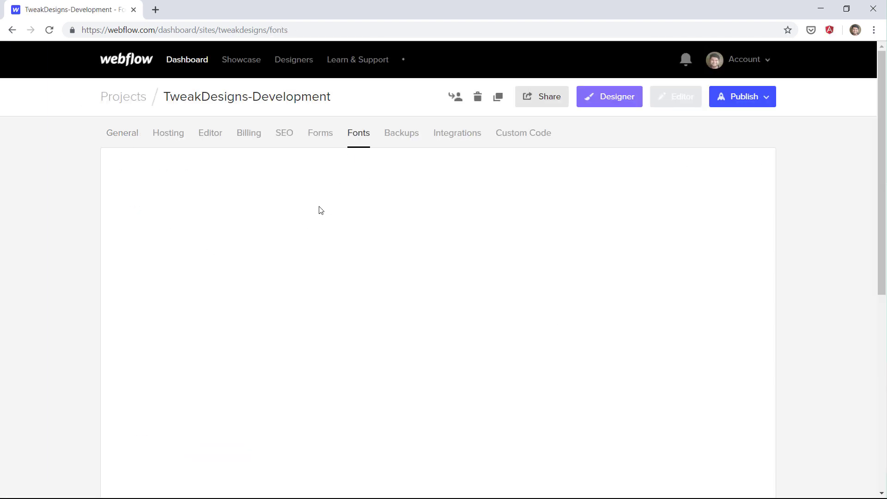
scroll(333, 208, "down", 1)
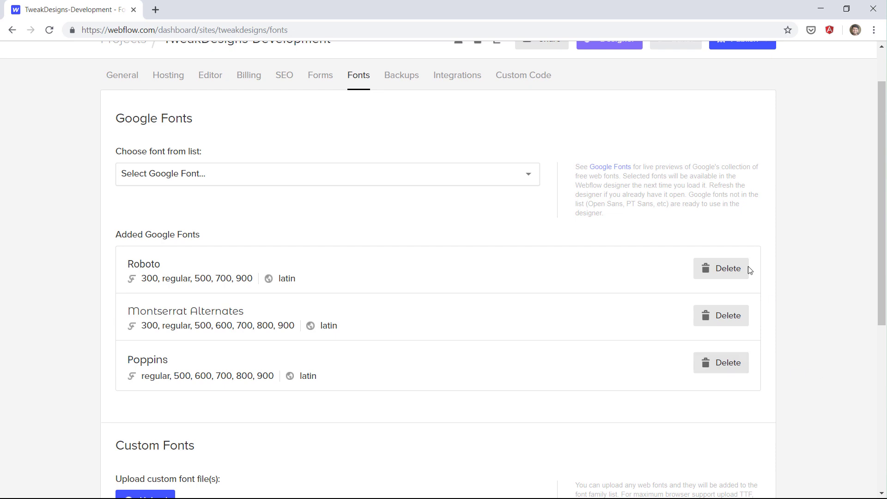
left_click(725, 269)
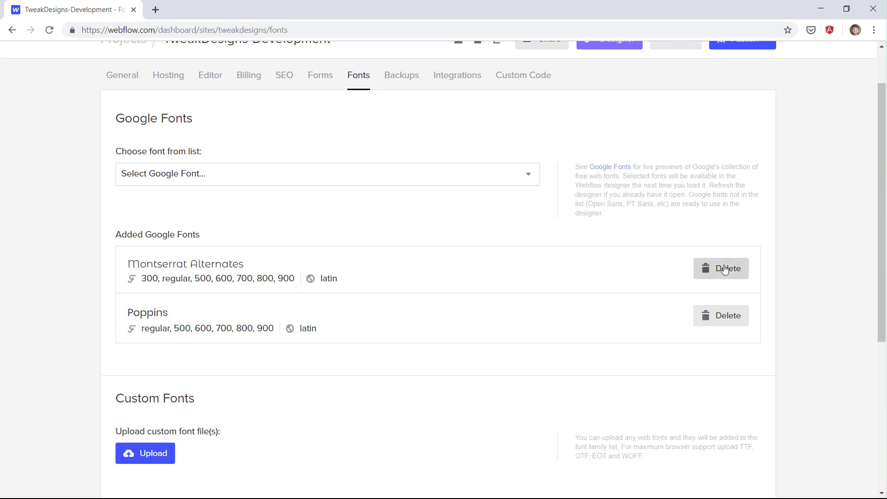
left_click(725, 270)
left_click(725, 270)
Choose Montserrat Alternates as the Google font to add to the project
left_click(202, 181)
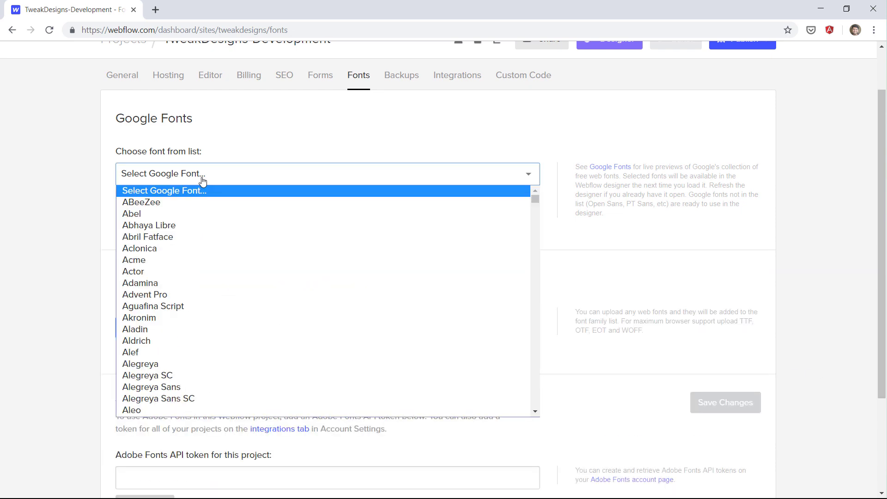
scroll(279, 259, "down", 8)
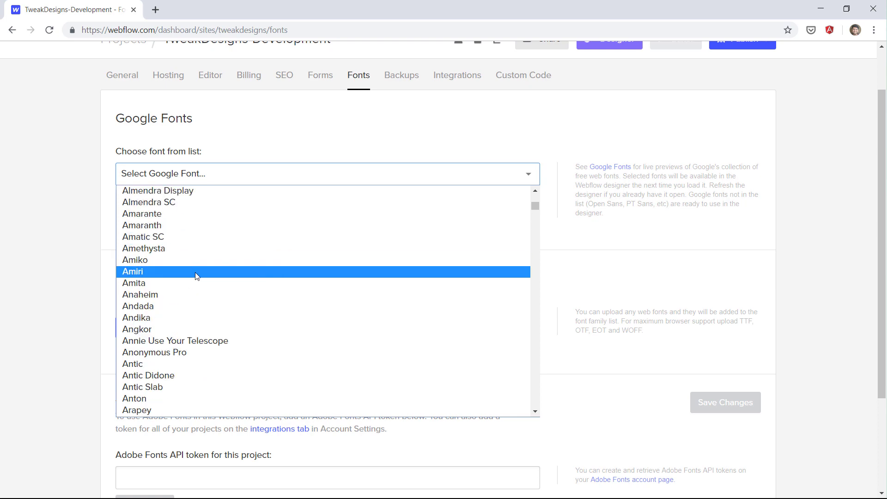
scroll(229, 280, "down", 3)
scroll(227, 279, "down", 20)
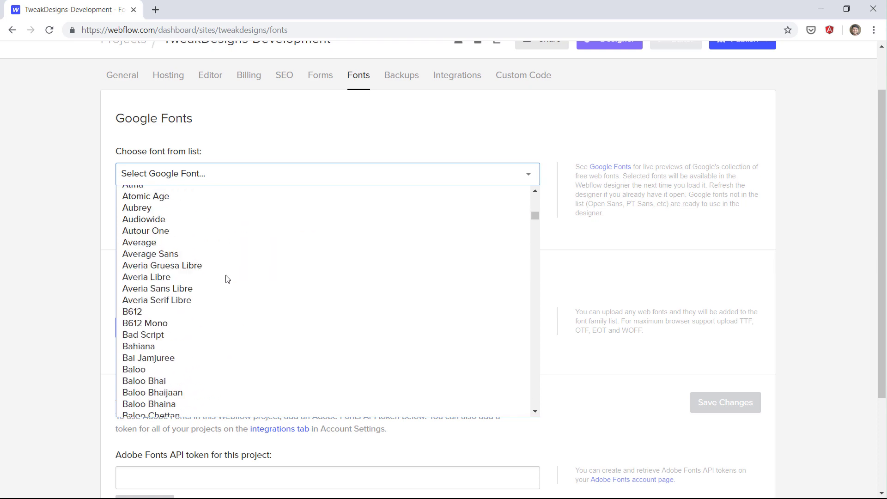
scroll(227, 280, "down", 20)
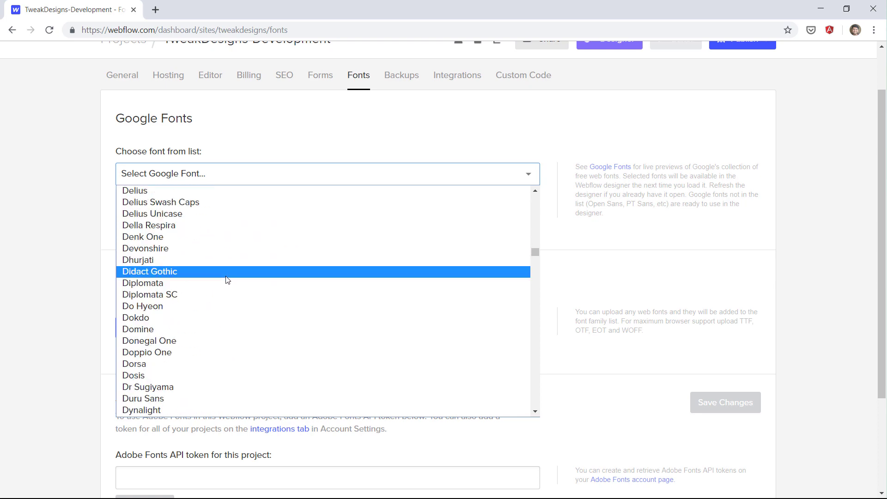
scroll(227, 280, "down", 20)
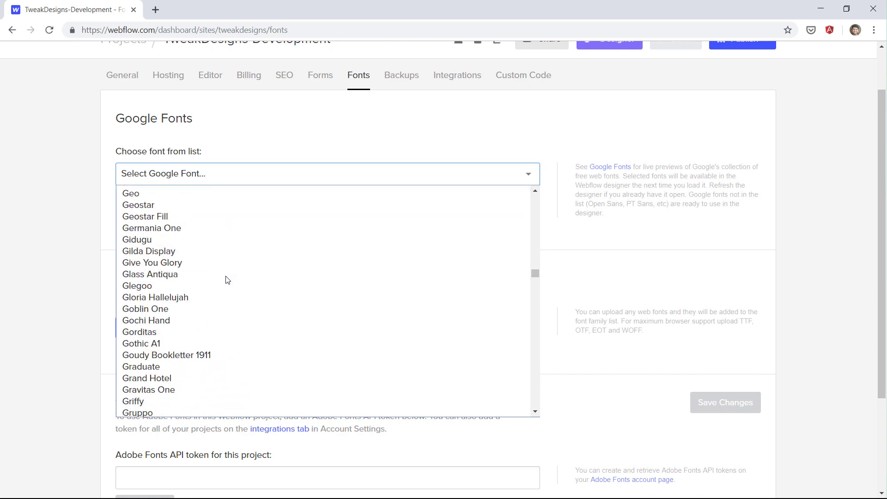
scroll(226, 280, "down", 20)
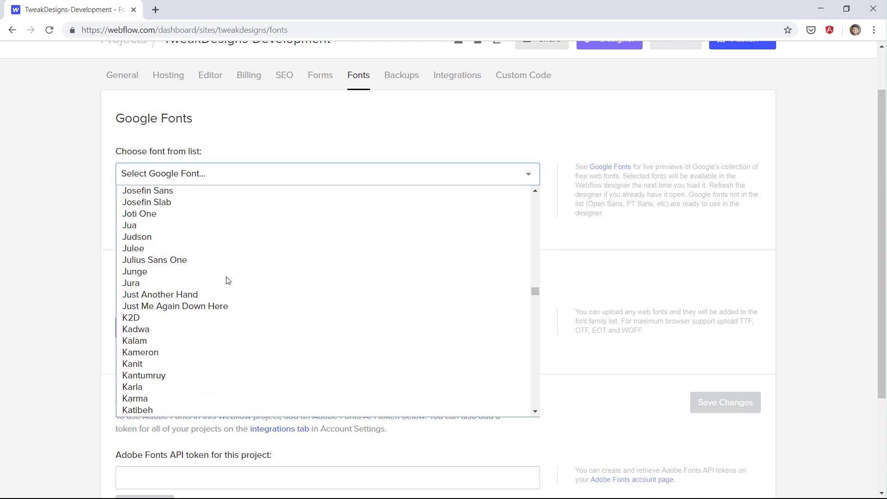
scroll(227, 280, "down", 20)
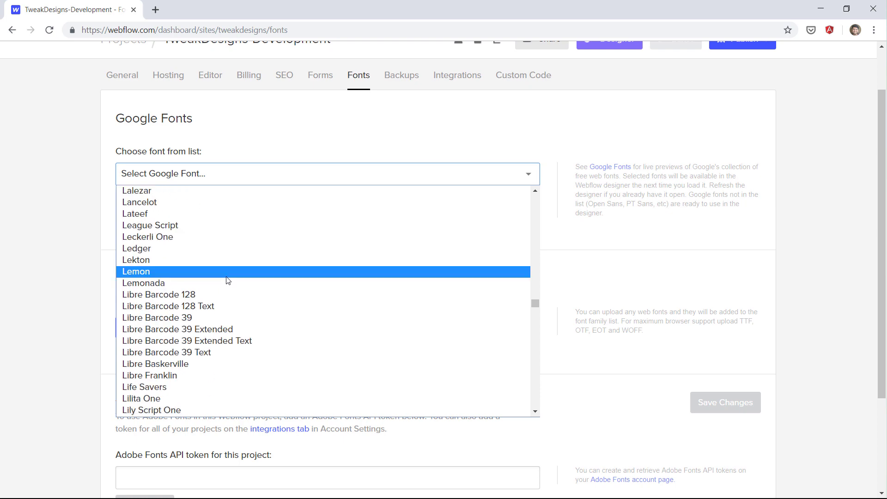
scroll(227, 280, "down", 12)
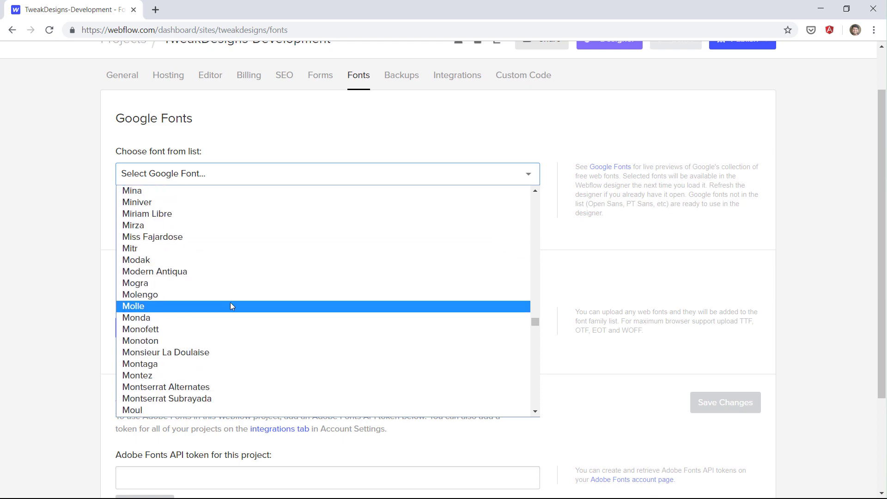
scroll(235, 304, "down", 3)
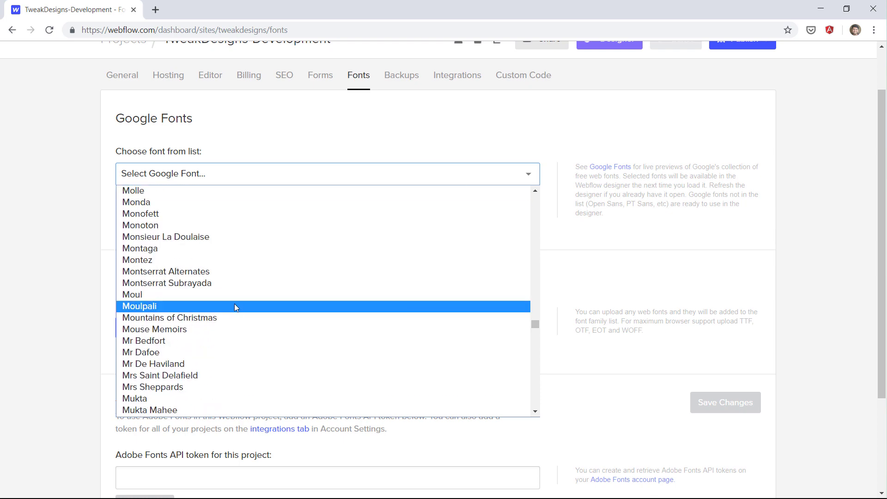
left_click(181, 272)
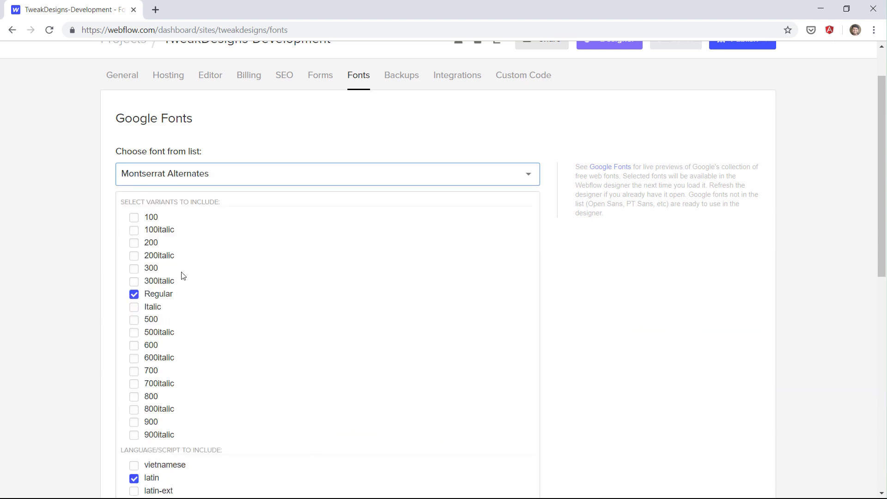
Add the font with variants 300, 300italic, Regular, Italic, 500, 600, 700, 800 and 900 in latin, and return to the dashboard
left_click(132, 270)
left_click(132, 271)
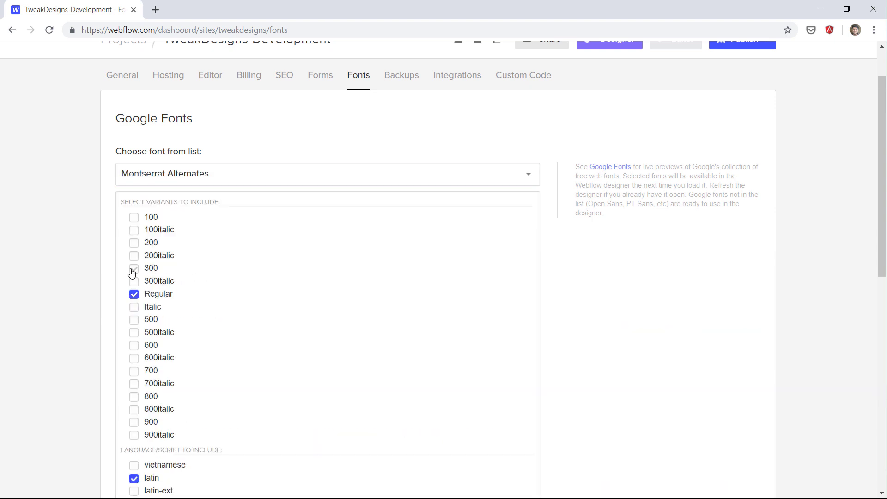
left_click(132, 272)
left_click(133, 282)
scroll(134, 268, "down", 1)
left_click(134, 249)
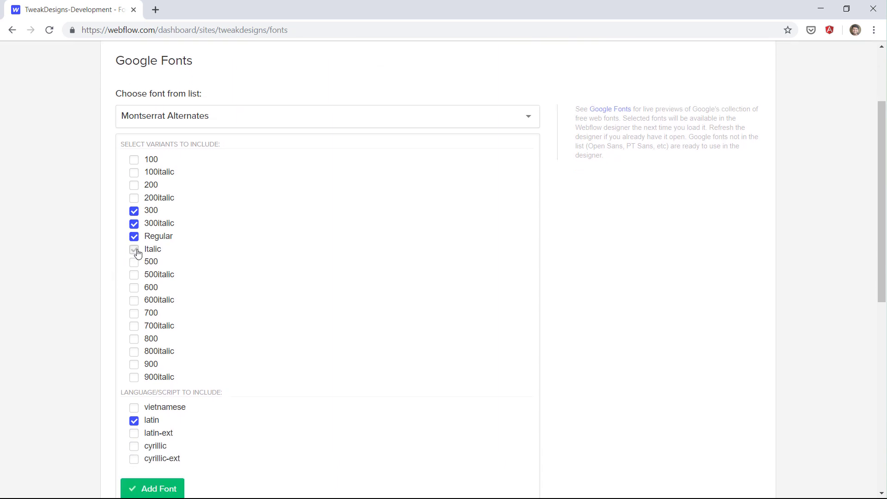
left_click(133, 288)
left_click(134, 262)
left_click(134, 364)
scroll(72, 317, "down", 1)
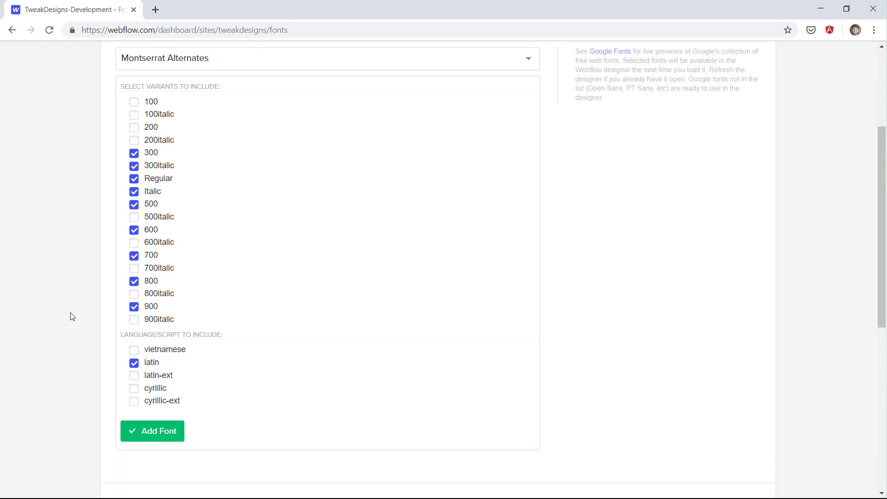
left_click(153, 435)
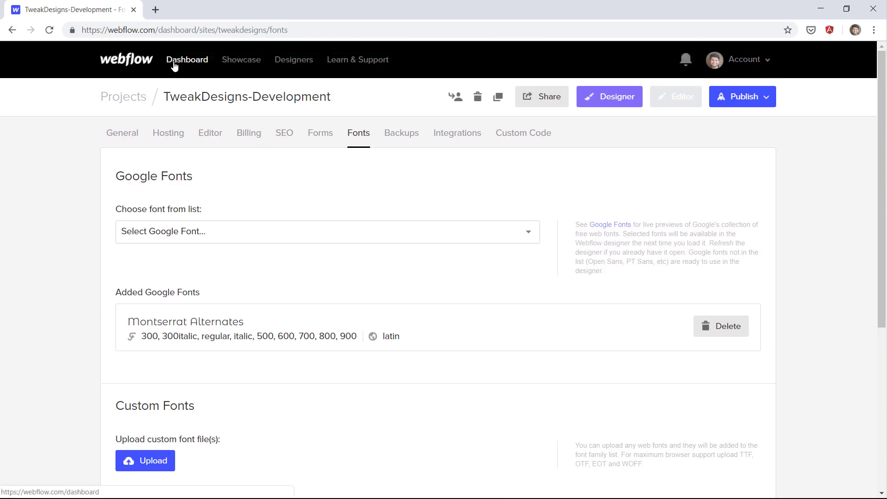
left_click(175, 67)
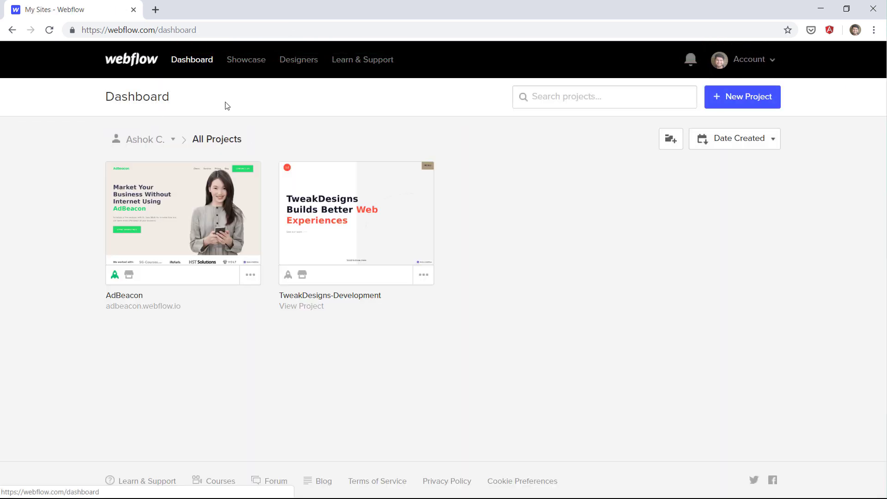
Open the TweakDesigns-Development project in the Designer and show its Navigator with the Beta mode switched off
left_click(355, 206)
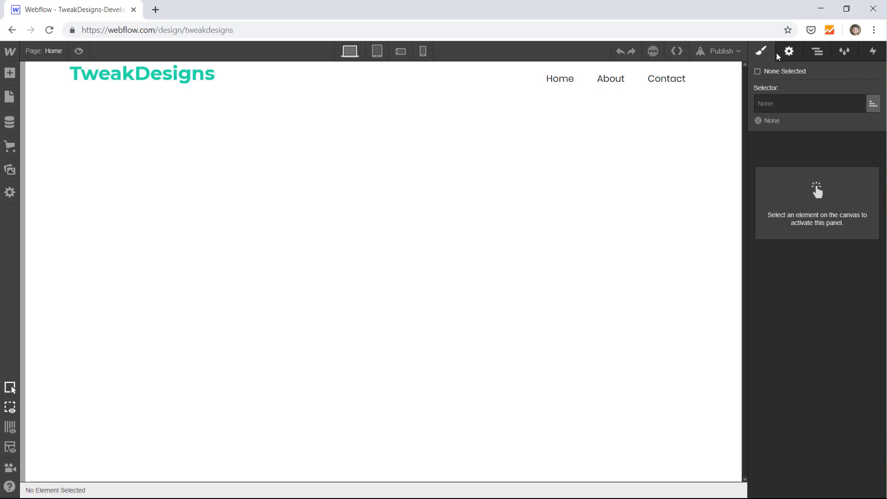
left_click(818, 50)
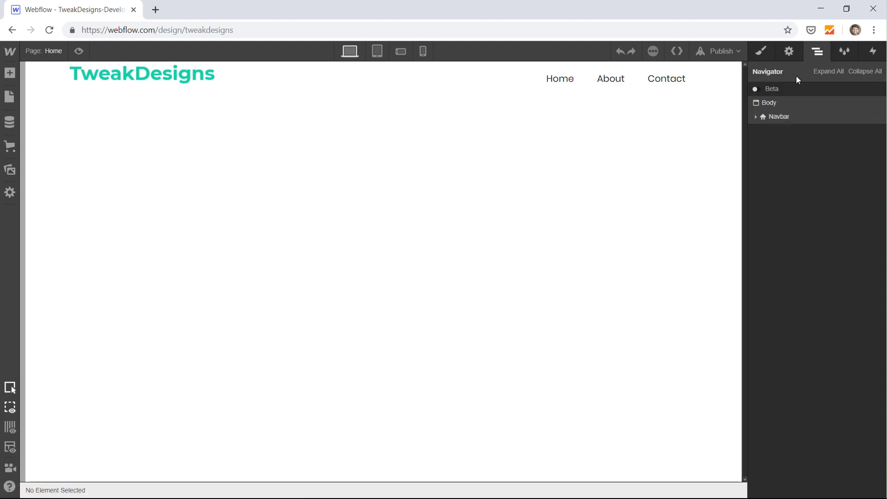
left_click(777, 89)
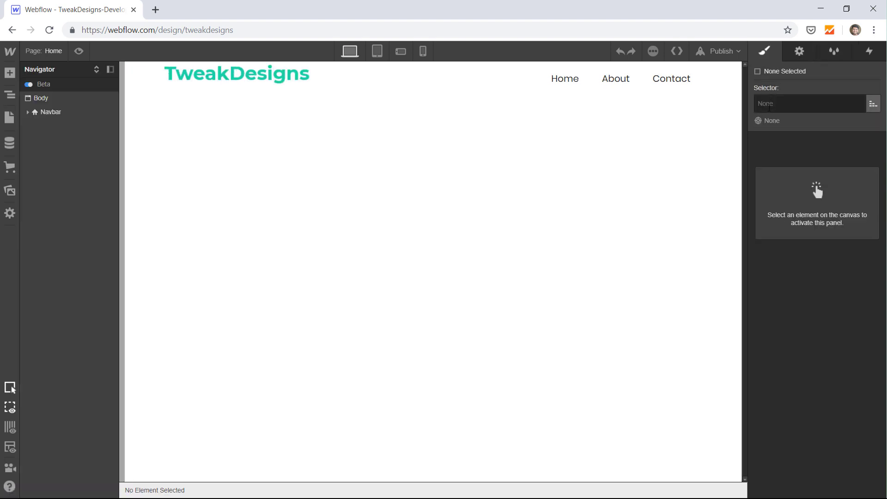
left_click(29, 84)
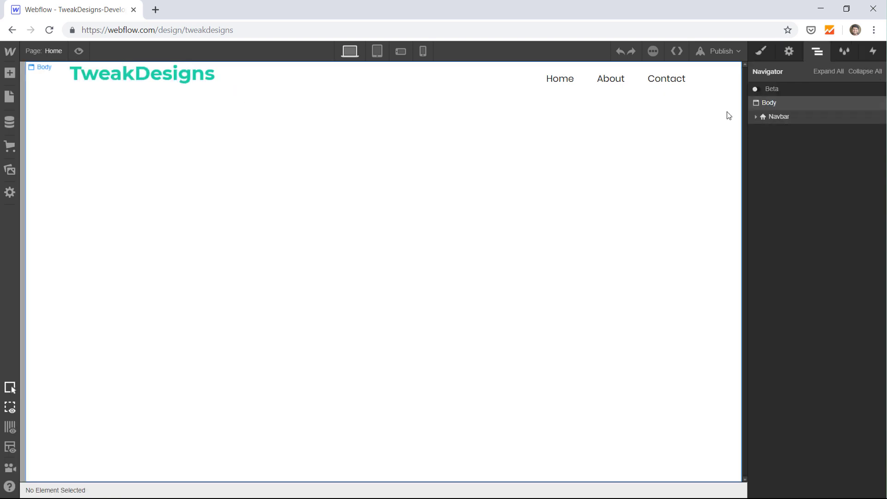
Set the Body element's font to Montserrat, after trying Montserrat Alternates
left_click(773, 104)
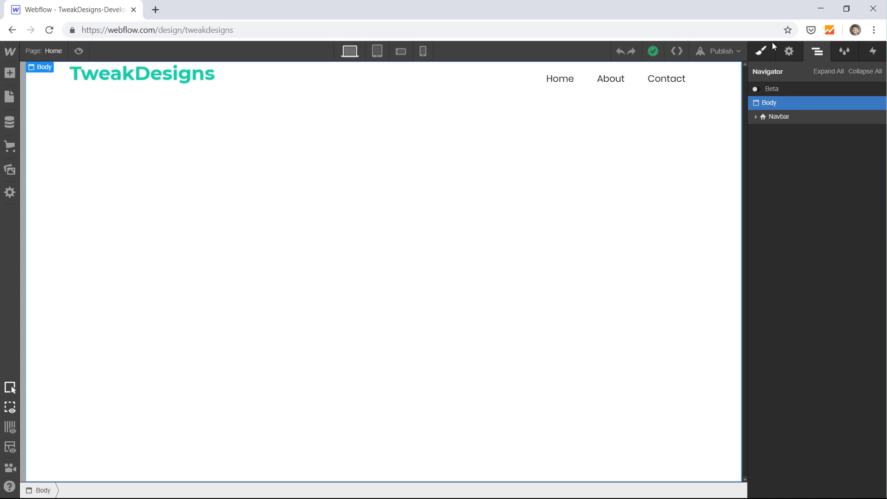
left_click(762, 51)
scroll(808, 228, "down", 5)
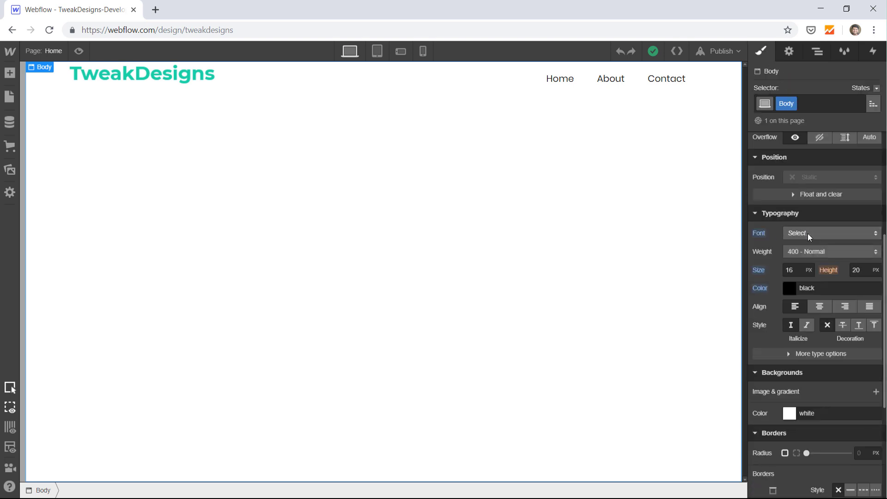
left_click(808, 234)
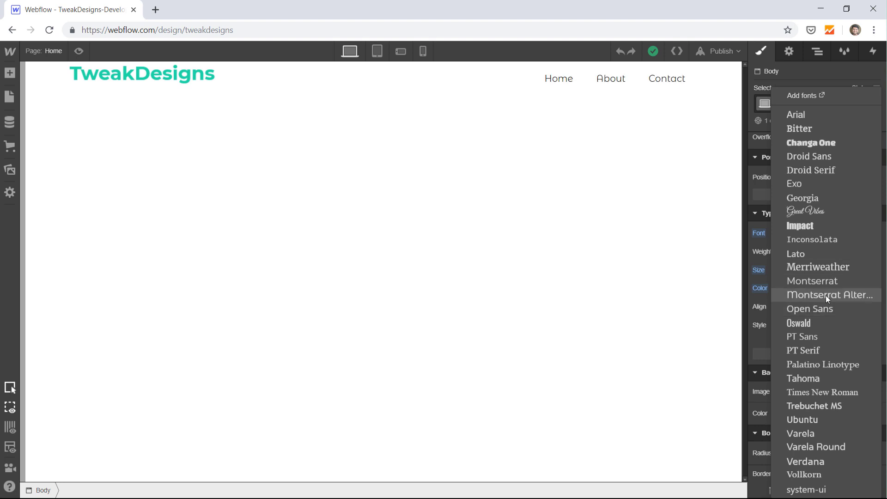
left_click(825, 295)
left_click(813, 235)
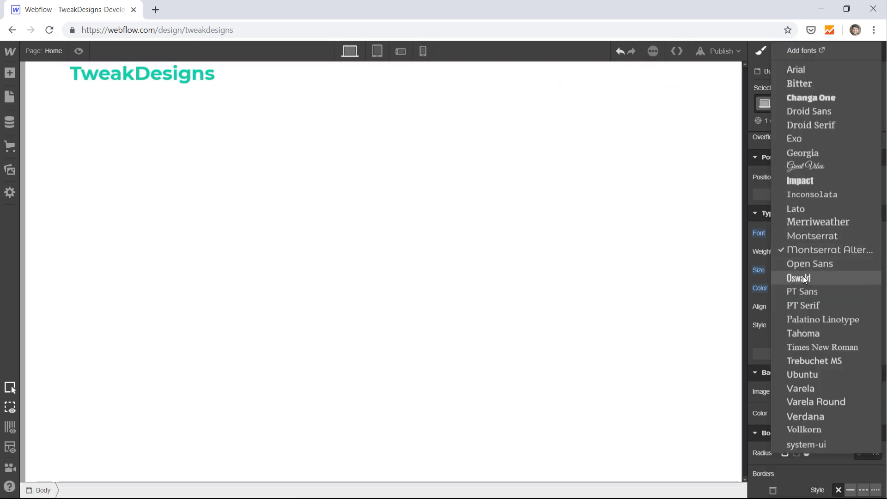
left_click(803, 239)
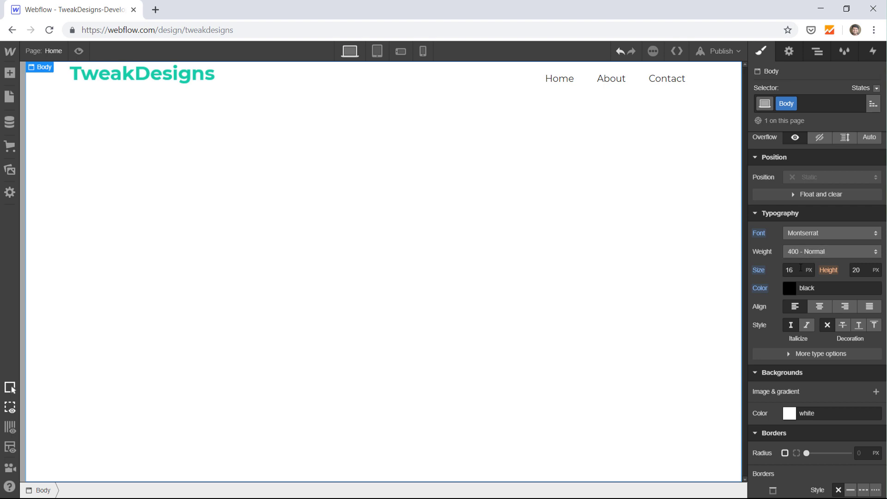
Set the Body text's line height to 24 px
left_click(786, 269)
left_click(425, 306)
left_click(864, 270)
type("24")
key("Return")
left_click(435, 272)
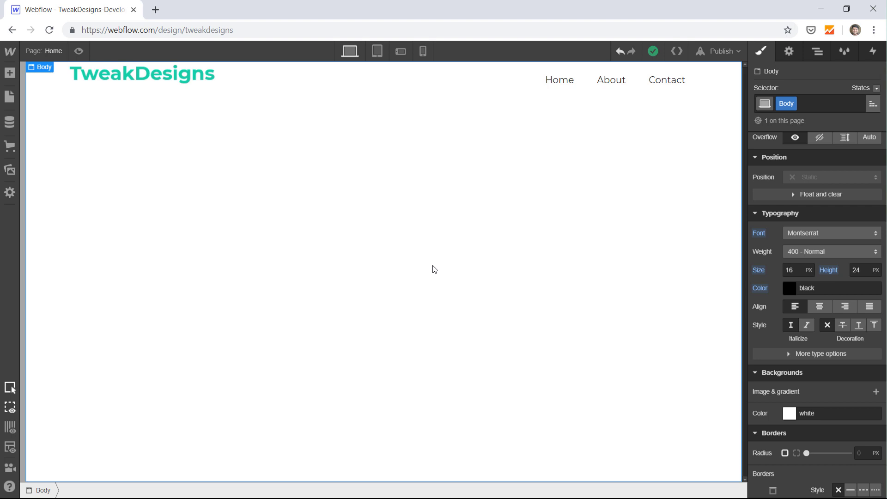
Expand the Navbar and its container in the Navigator and select the container
left_click(817, 51)
left_click(756, 118)
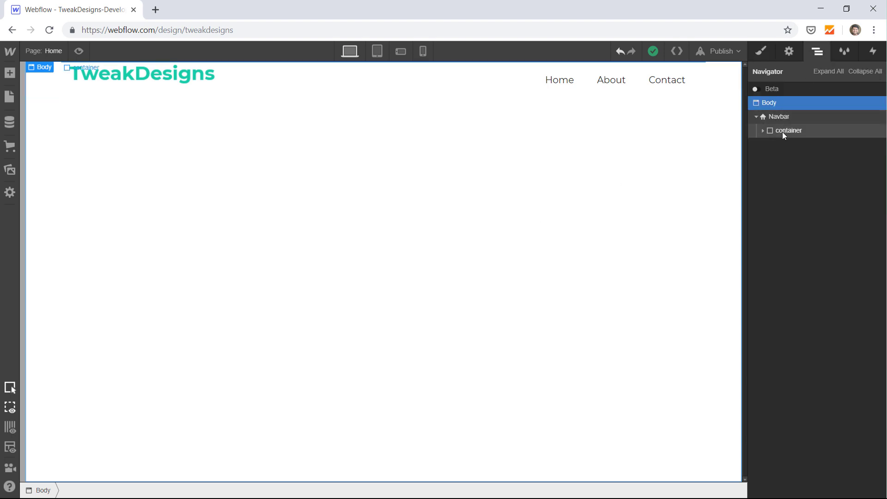
left_click(764, 131)
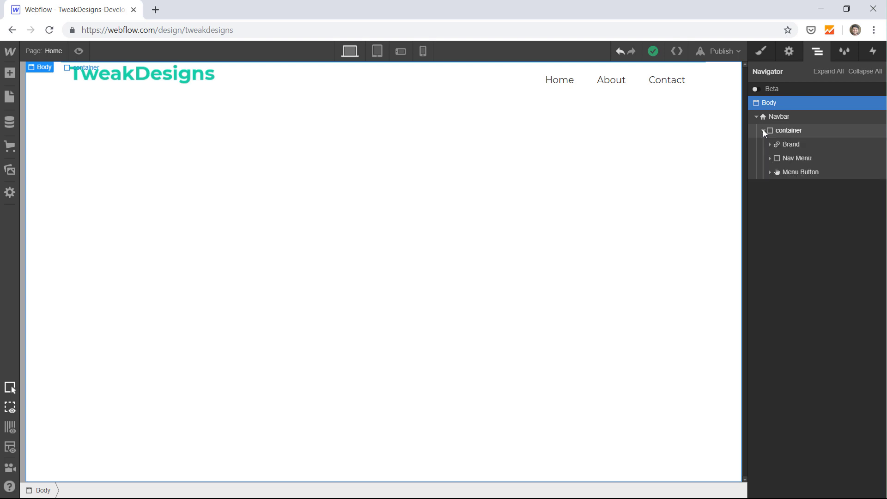
left_click(764, 130)
left_click(764, 130)
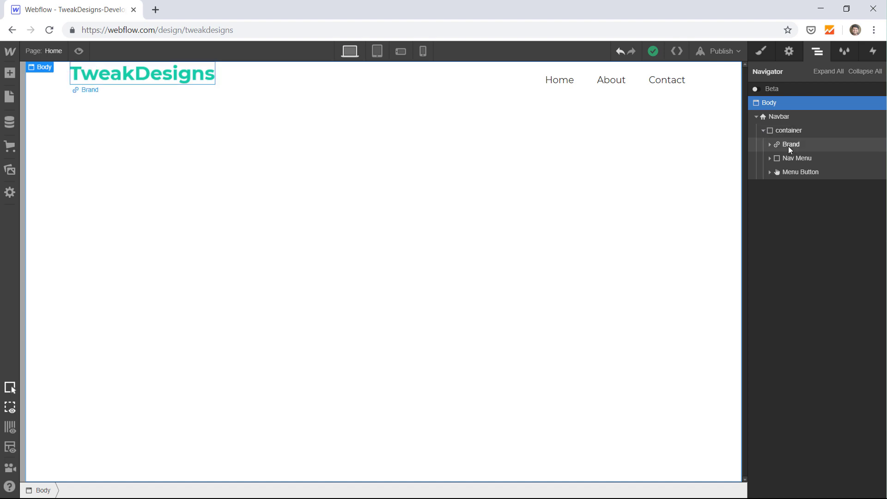
left_click(791, 158)
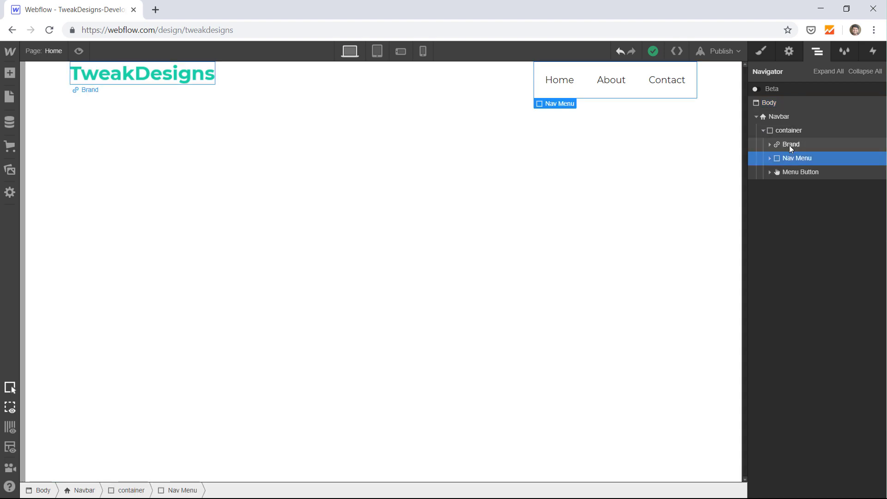
left_click(790, 132)
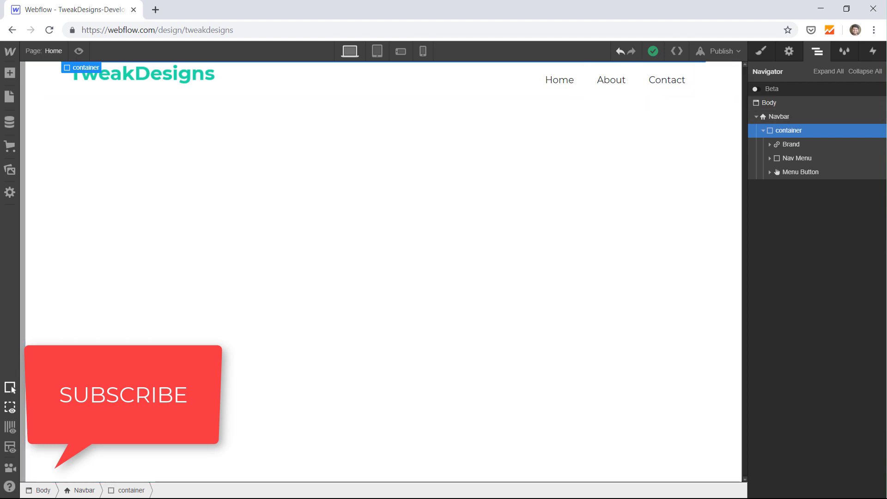
Check the LOGIN button in the Adobe XD design, then return to Webflow and add a Button between Nav Menu and Menu Button in the container
key("alt+Tab")
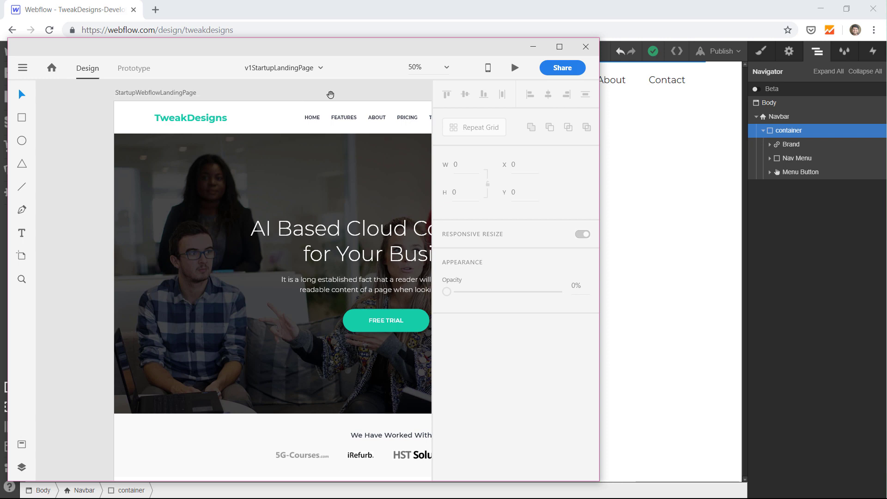
scroll(330, 94, "right", 10)
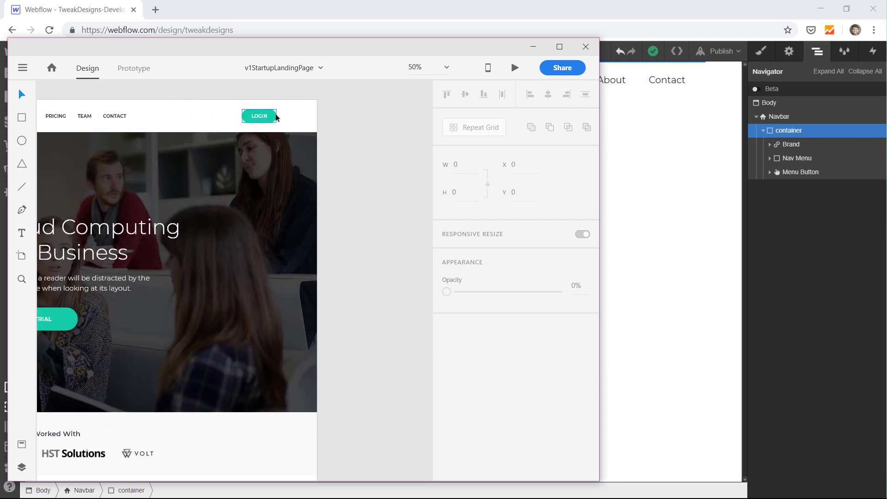
left_click(276, 116)
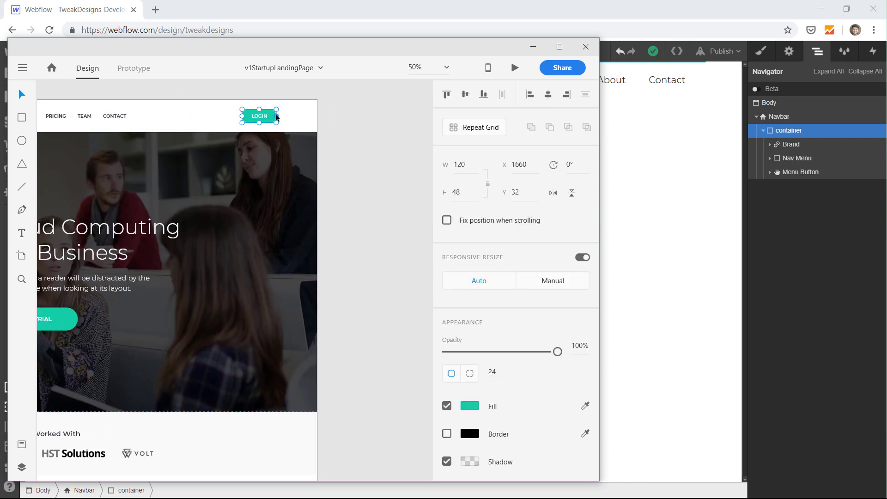
left_click(796, 227)
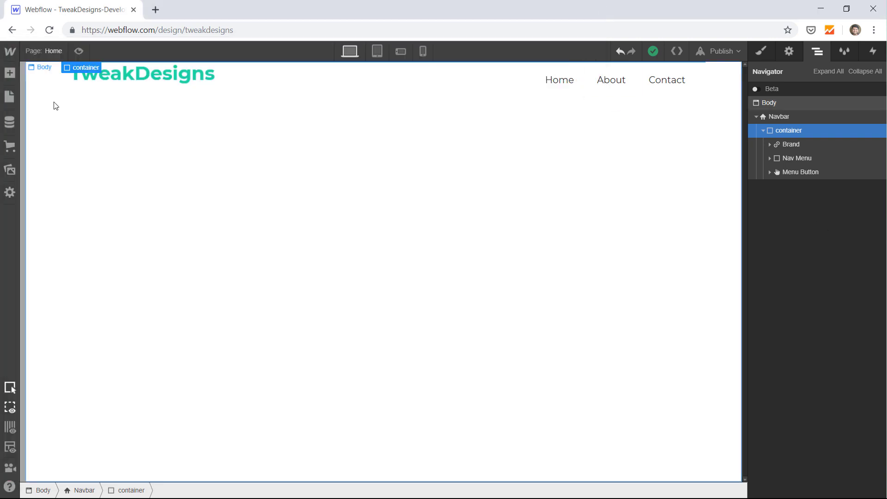
left_click(9, 74)
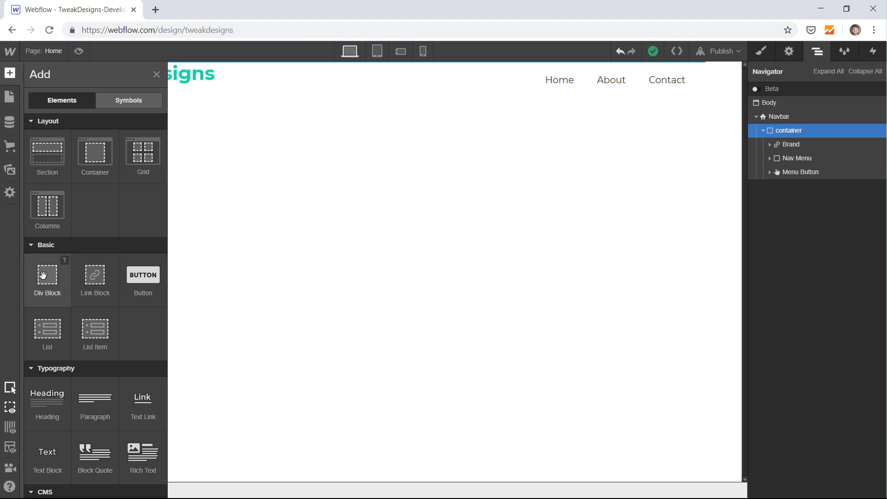
scroll(44, 282, "down", 5)
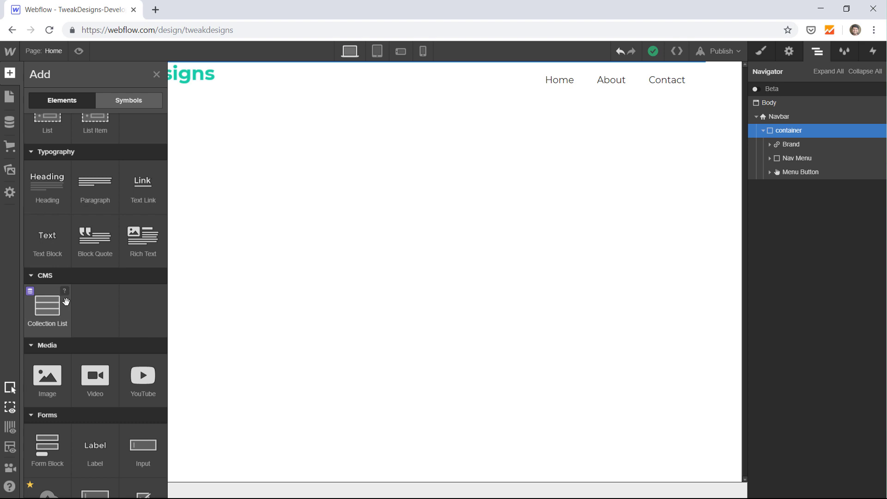
scroll(66, 302, "down", 3)
scroll(66, 302, "up", 8)
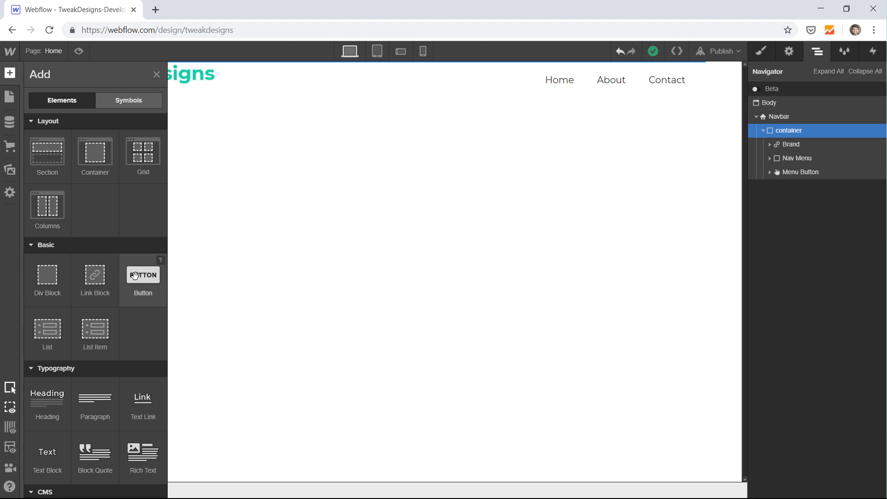
left_click_drag(139, 276, 849, 176)
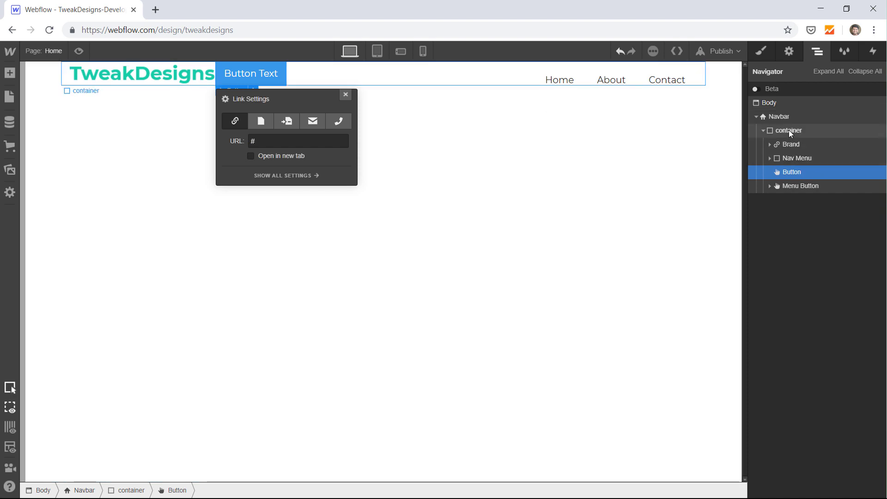
Give the Navbar a flex layout with children aligned to the center and justified with space between
left_click(786, 117)
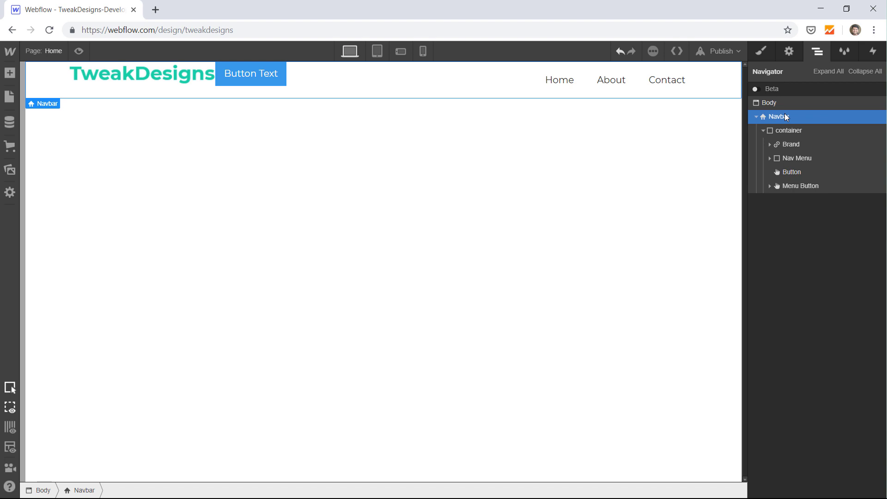
left_click(764, 52)
left_click(808, 160)
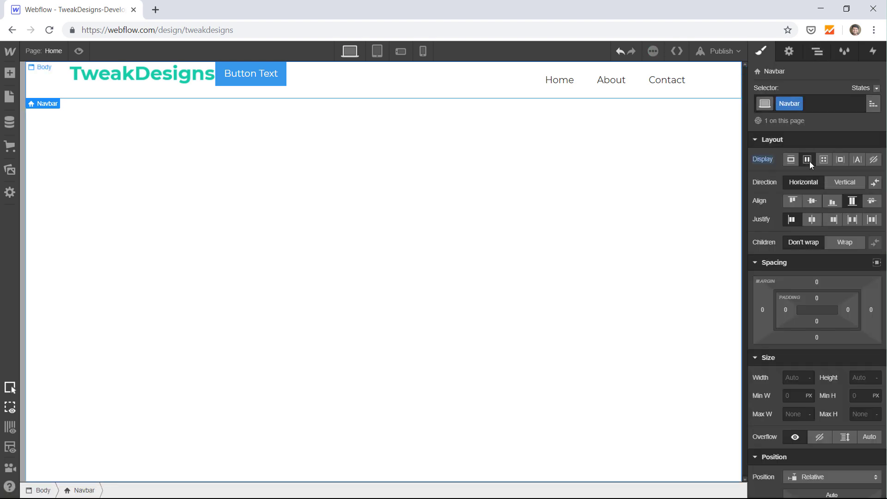
left_click(810, 202)
left_click(811, 221)
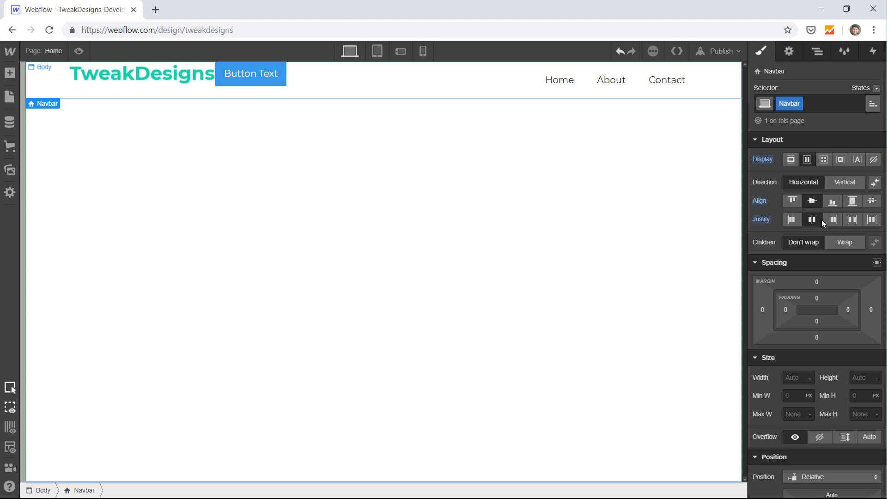
left_click(852, 221)
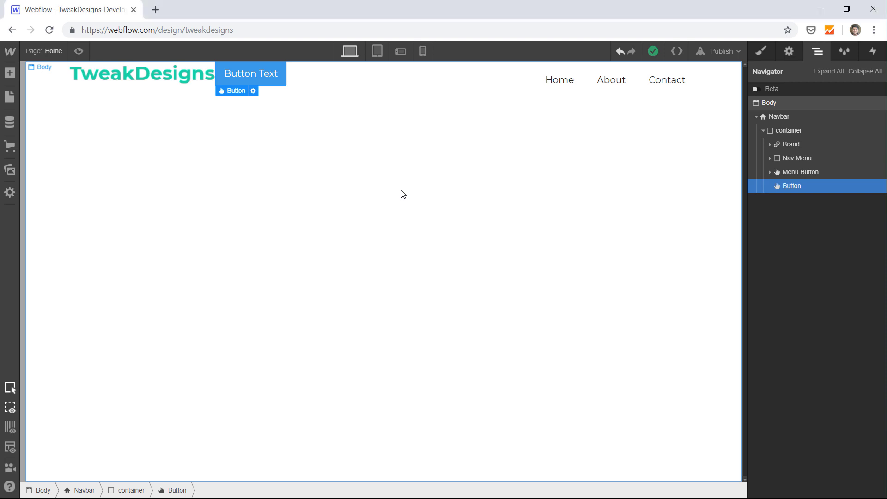
Examine the arrangement of the logo, menu links and LOGIN button in the Adobe XD design's navbar, and return to Webflow
left_click(403, 194)
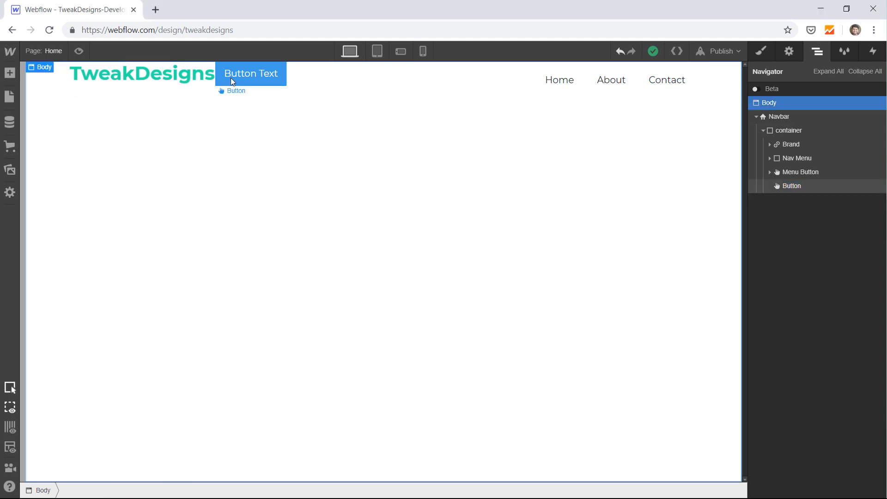
key("alt+Tab")
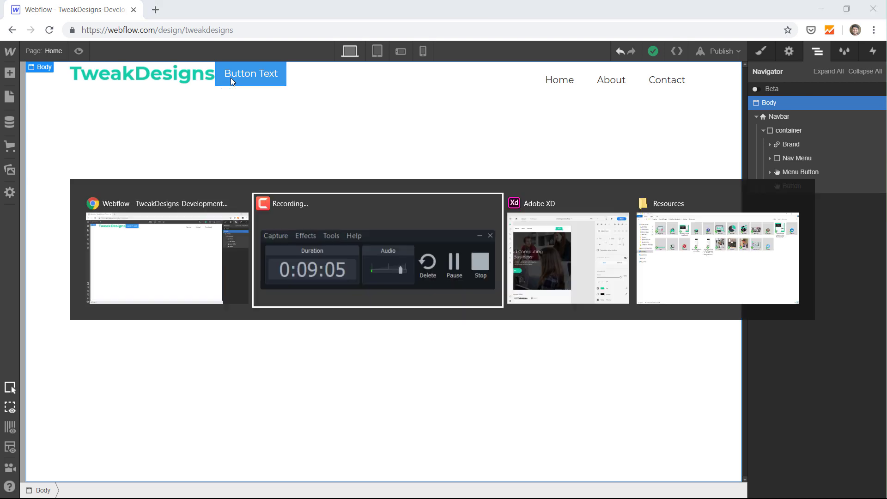
key("alt+Tab")
left_click(399, 125)
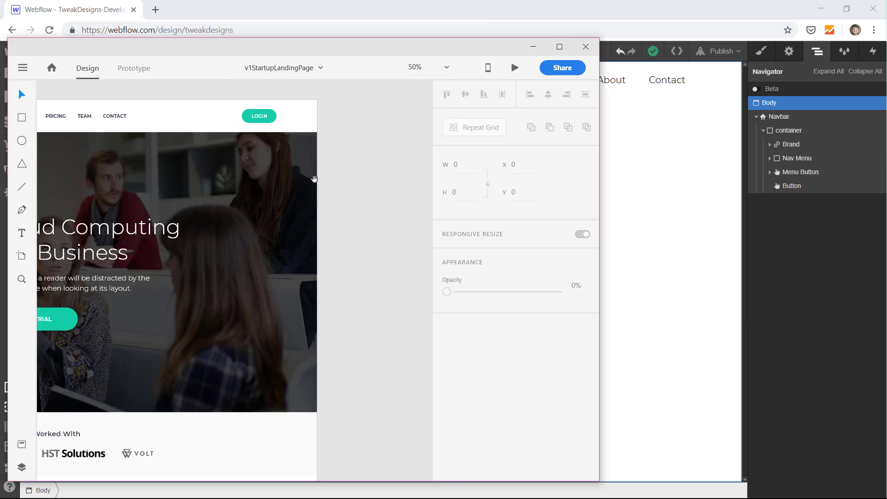
left_click_drag(313, 179, 283, 174)
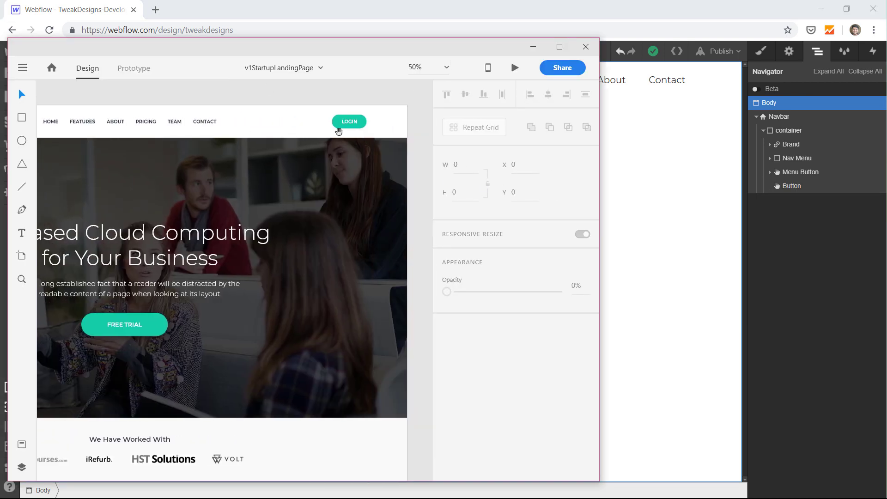
scroll(351, 131, "left", 5)
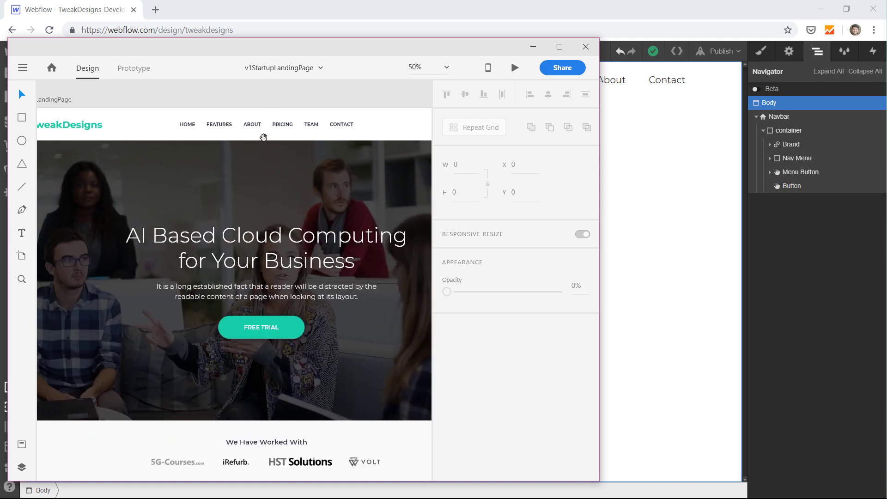
scroll(206, 177, "left", 4)
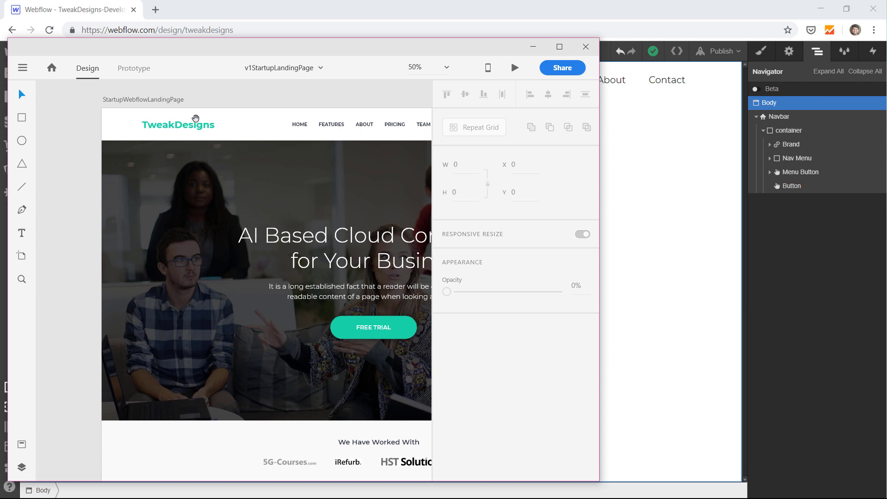
key("alt+Tab")
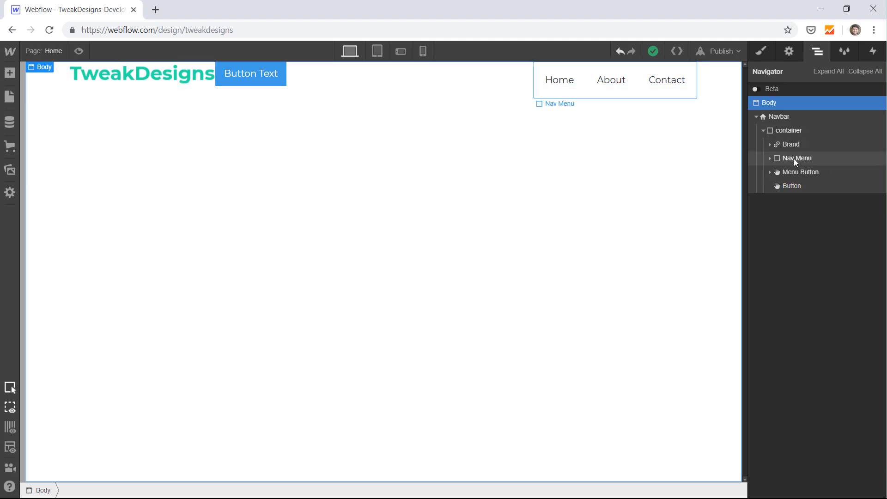
Add a Div Block between Brand and Nav Menu in the container and assign it the existing class "middle nav"
left_click(10, 73)
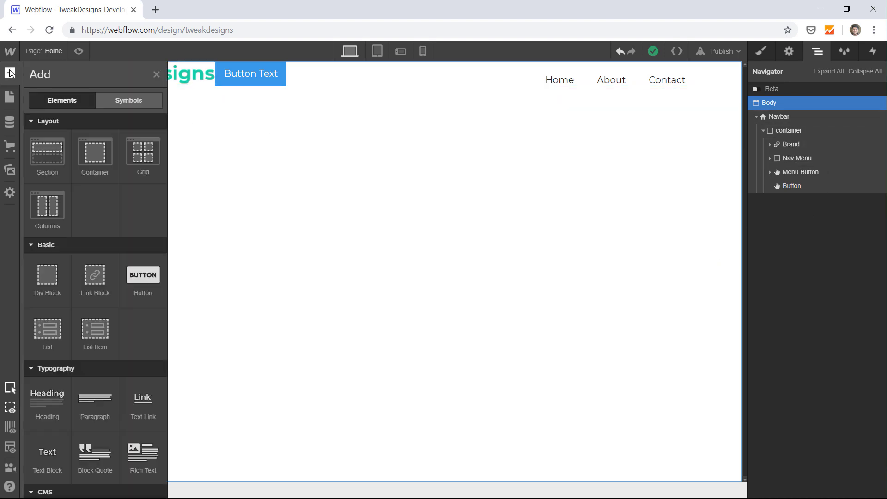
left_click_drag(60, 275, 827, 154)
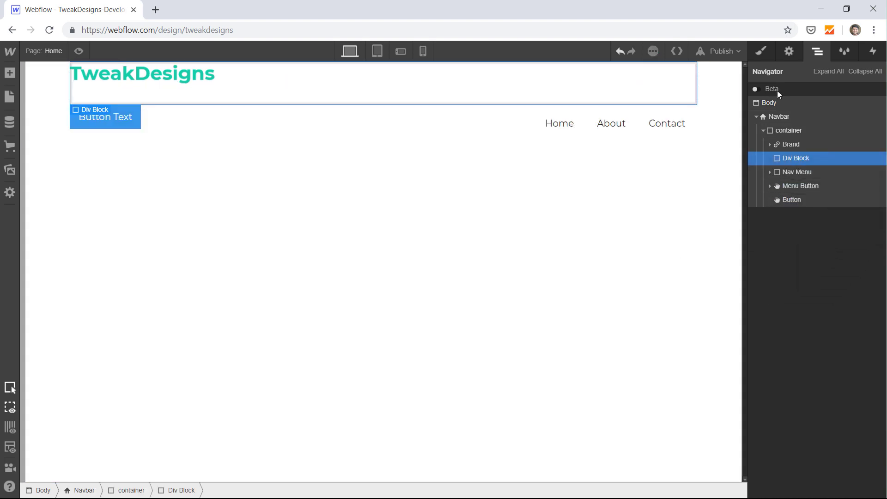
left_click(766, 58)
left_click(802, 106)
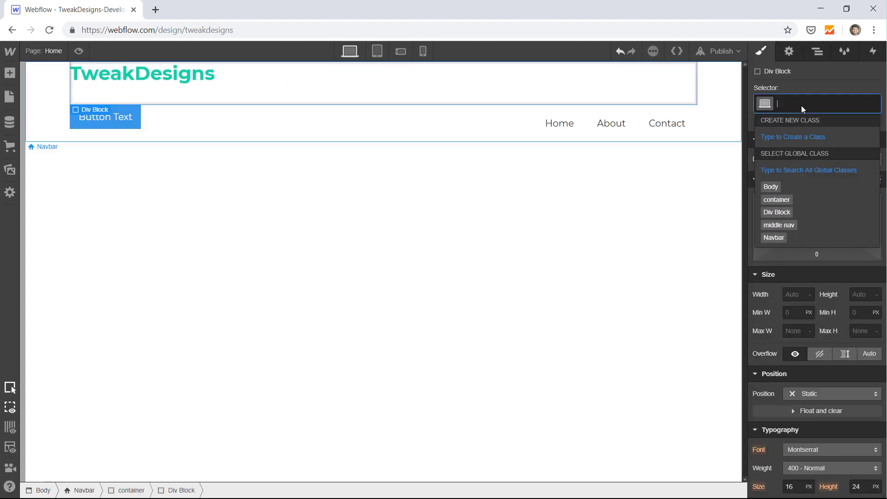
type("mid")
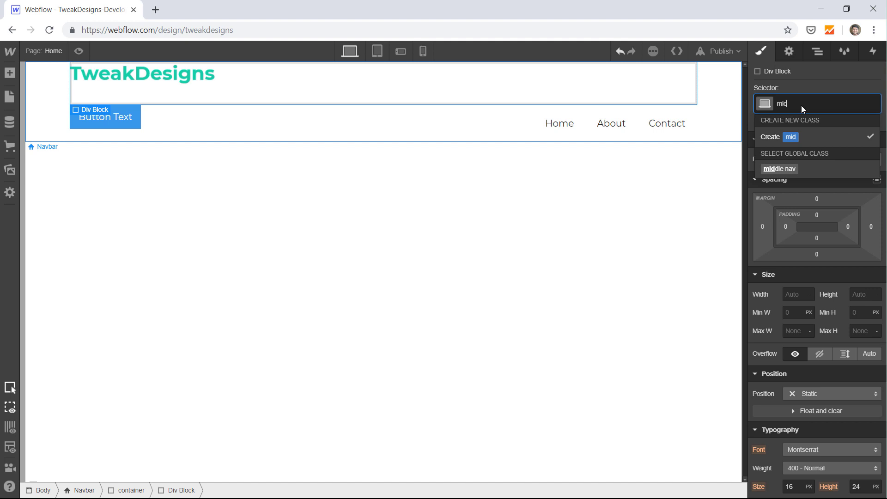
left_click(781, 167)
Move Nav Menu and Menu Button inside the middle nav div in the Navigator, and collapse that div
left_click(818, 51)
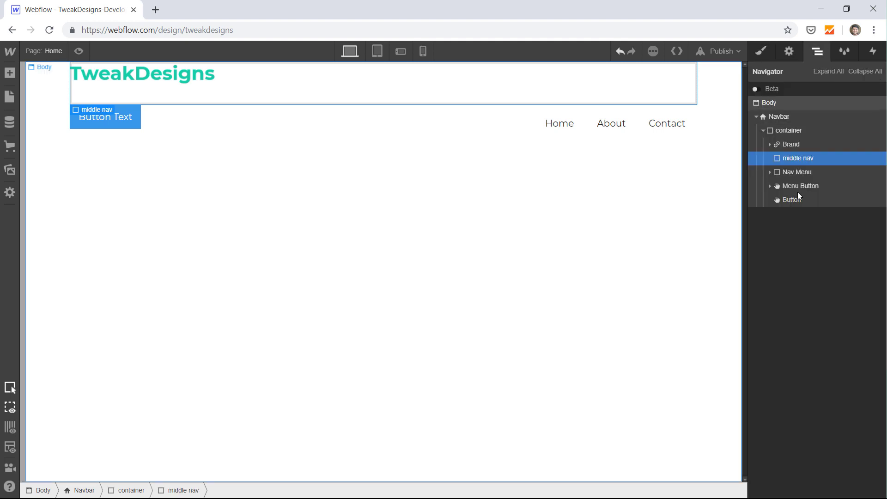
left_click(803, 172)
mouse_move(795, 173)
left_mouse_down()
mouse_move(782, 162)
mouse_move(792, 185)
mouse_move(775, 183)
mouse_move(804, 188)
left_mouse_up()
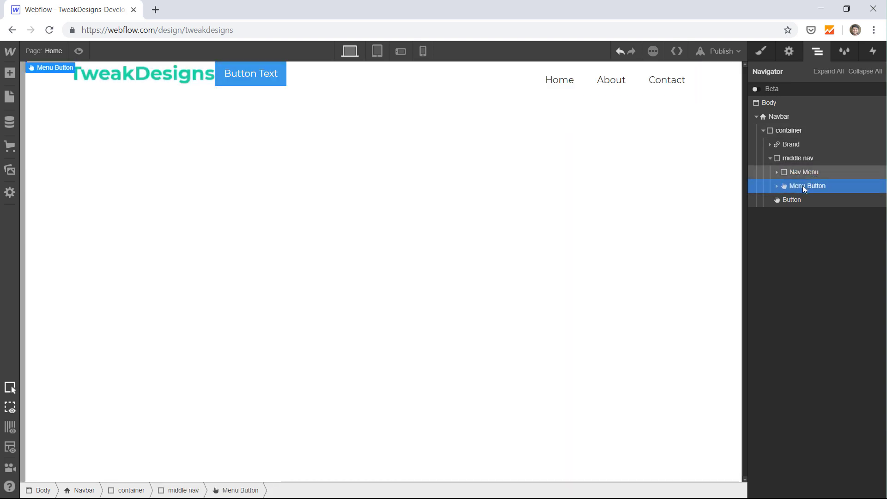
left_click(776, 158)
left_click(770, 159)
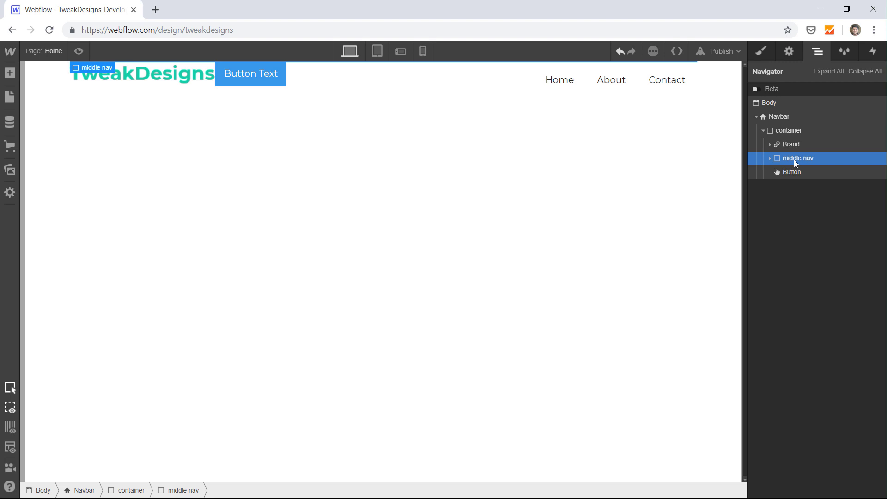
left_click(793, 173)
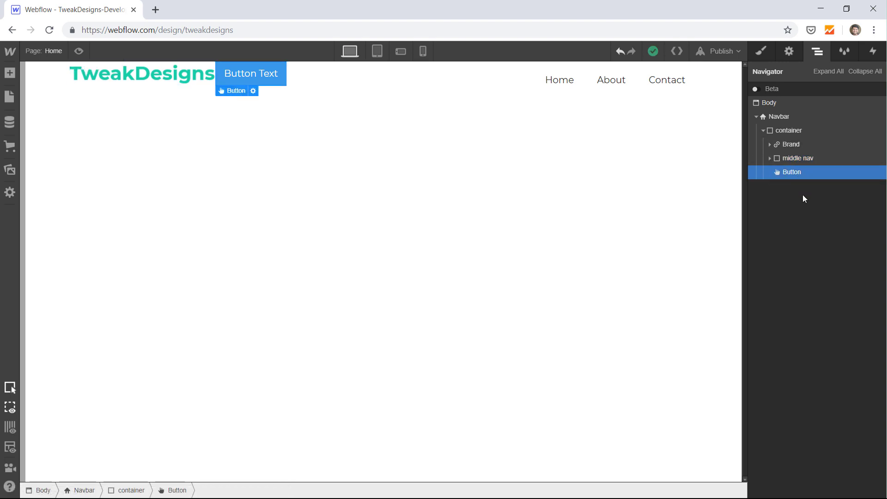
left_click(790, 143)
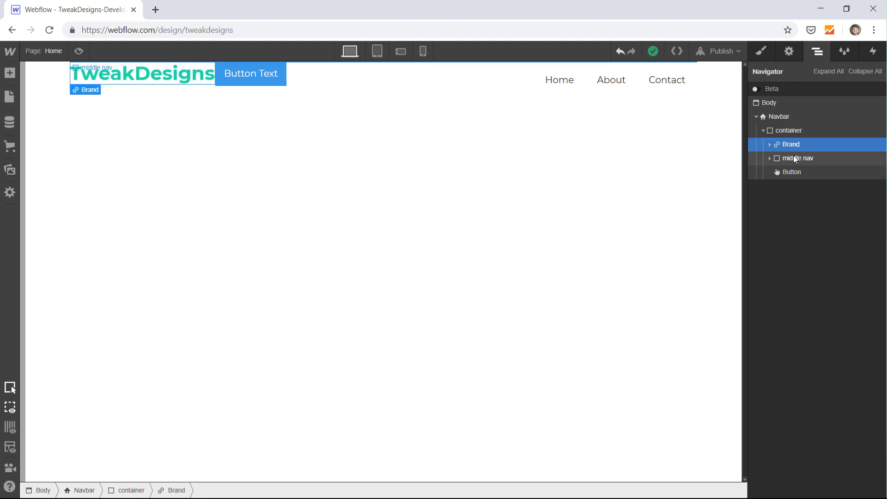
left_click(795, 159)
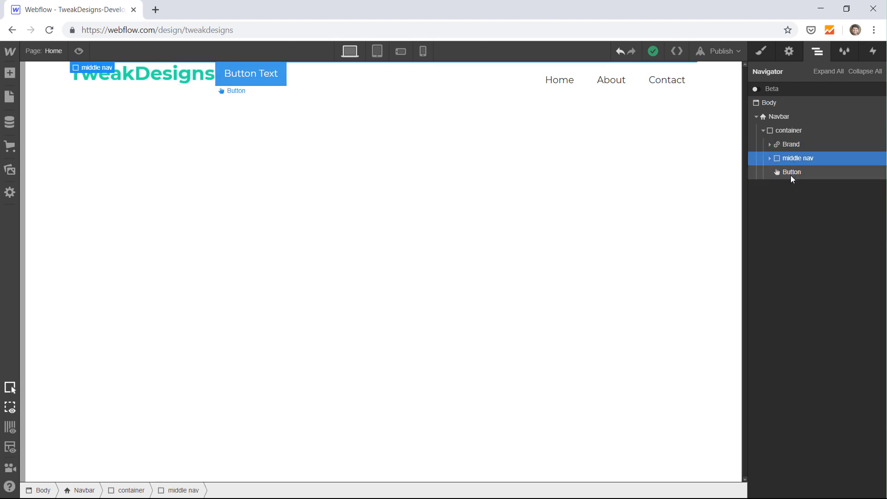
left_click(791, 175)
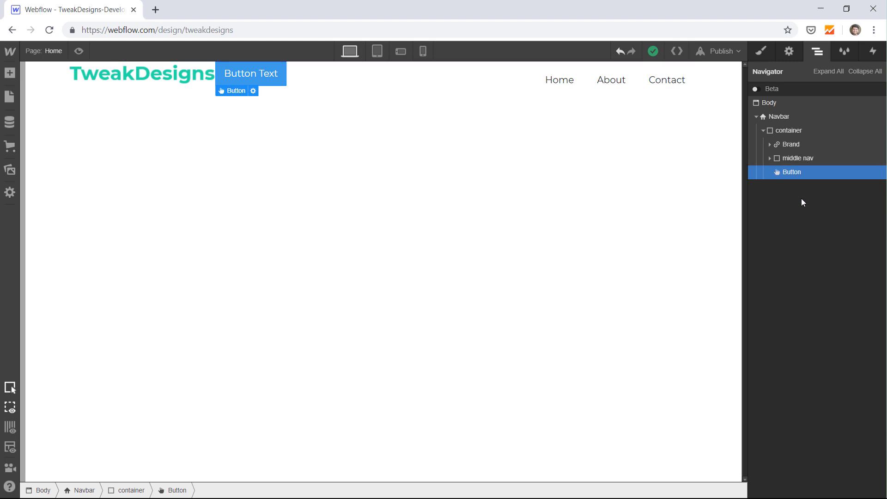
Add another Div Block at the start of the container and nest Brand, middle nav and Button inside it
left_click(9, 73)
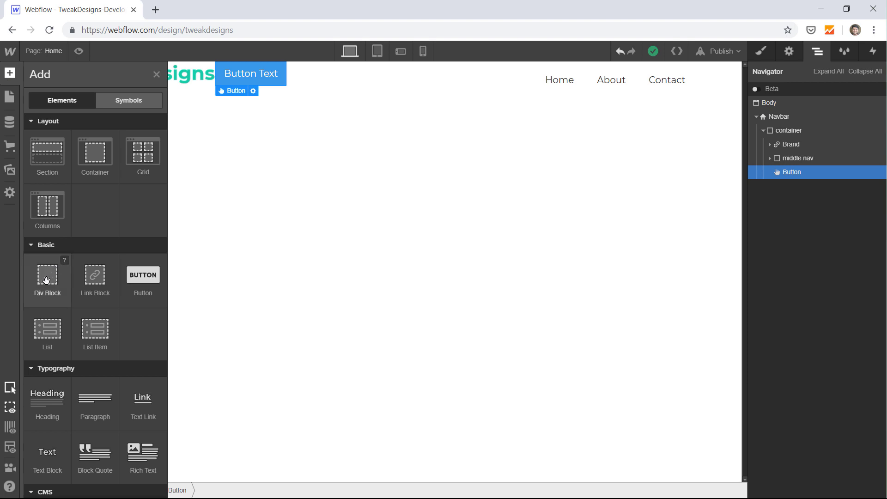
left_click_drag(46, 280, 823, 147)
left_click_drag(806, 136, 814, 184)
left_click(790, 158)
left_click(790, 174)
left_click(784, 185)
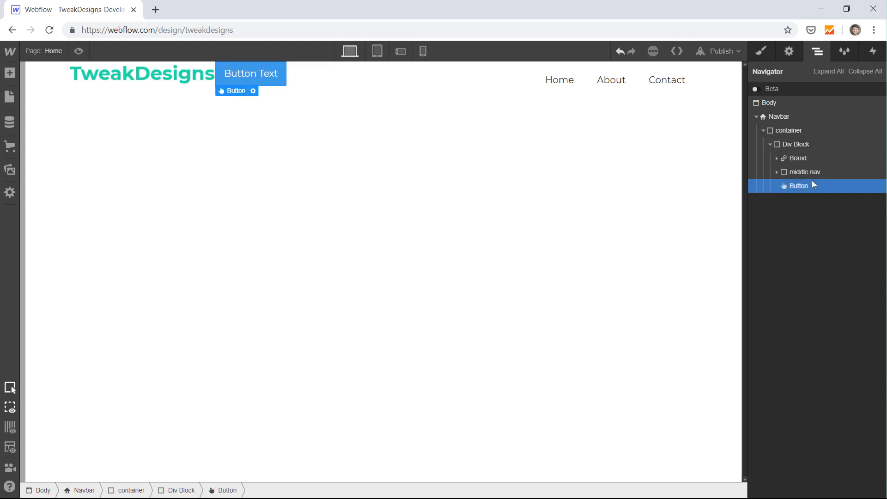
Create the class "heronav" on the new Div Block that wraps the logo, menu and button
left_click(798, 144)
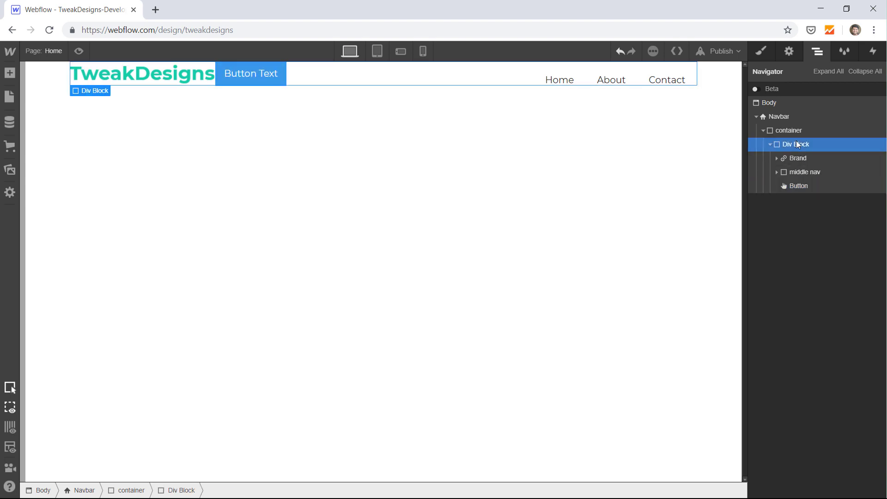
left_click(761, 52)
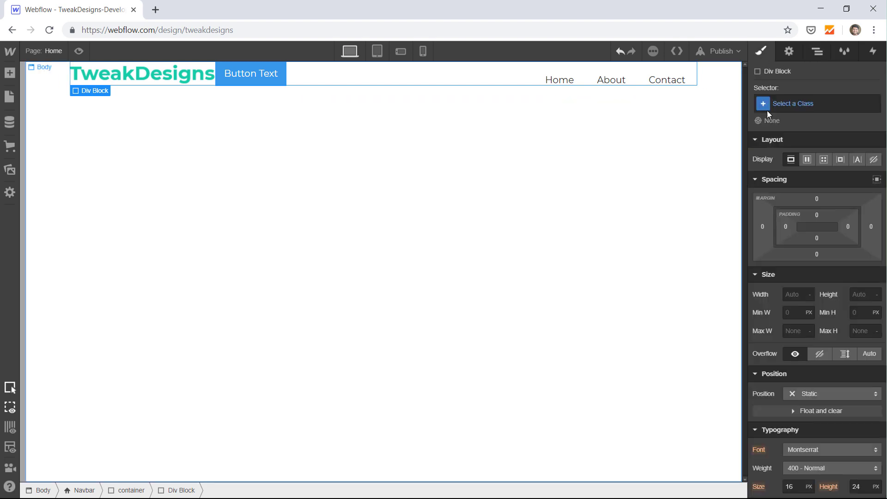
left_click(811, 107)
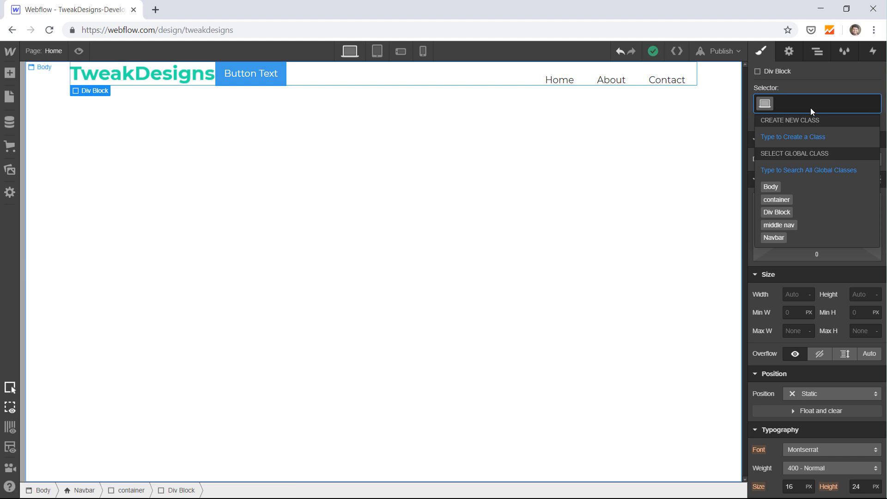
type("heronav")
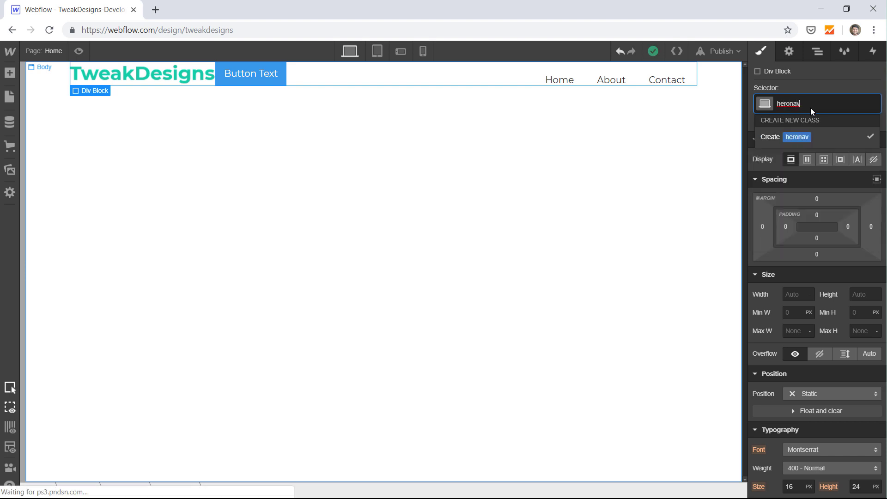
key("Return")
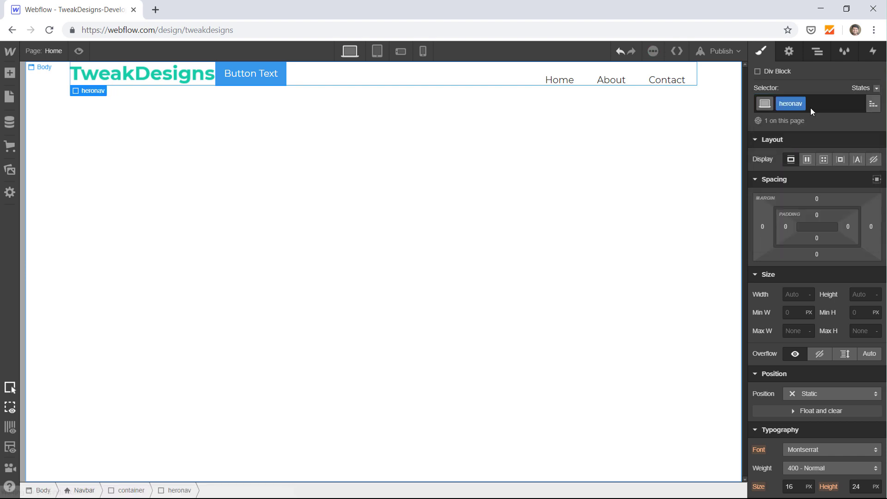
Give heronav a horizontal flex layout with children aligned to the center and justified with space between, and check it in preview
left_click(818, 52)
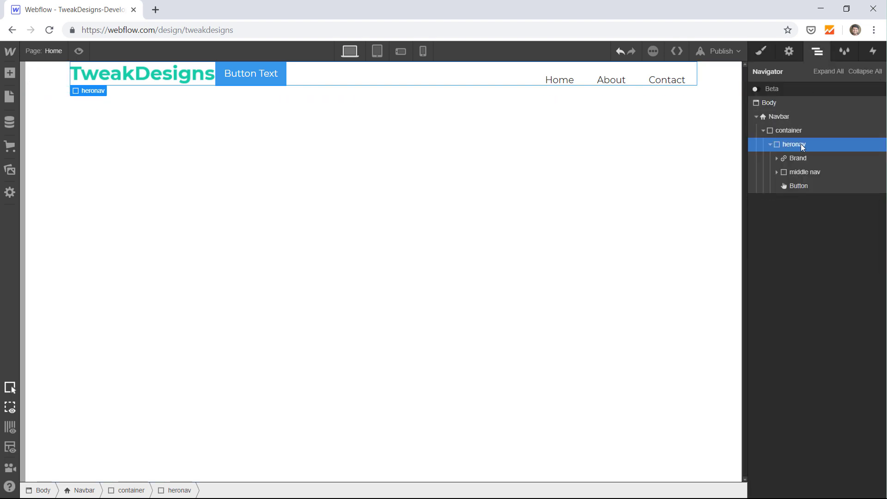
left_click(759, 52)
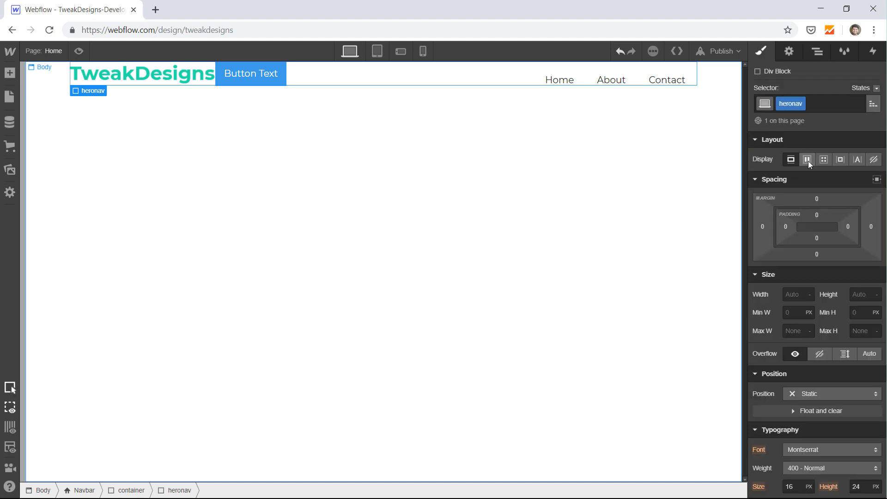
left_click(807, 160)
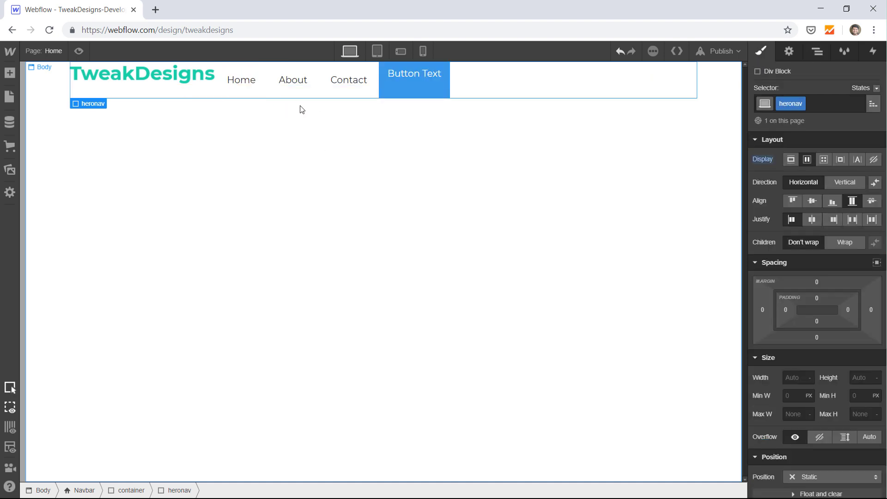
left_click(793, 159)
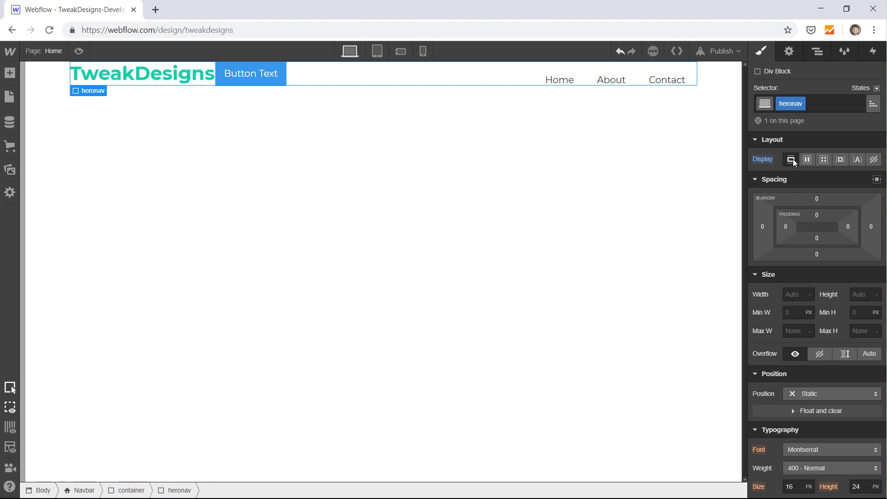
left_click(804, 162)
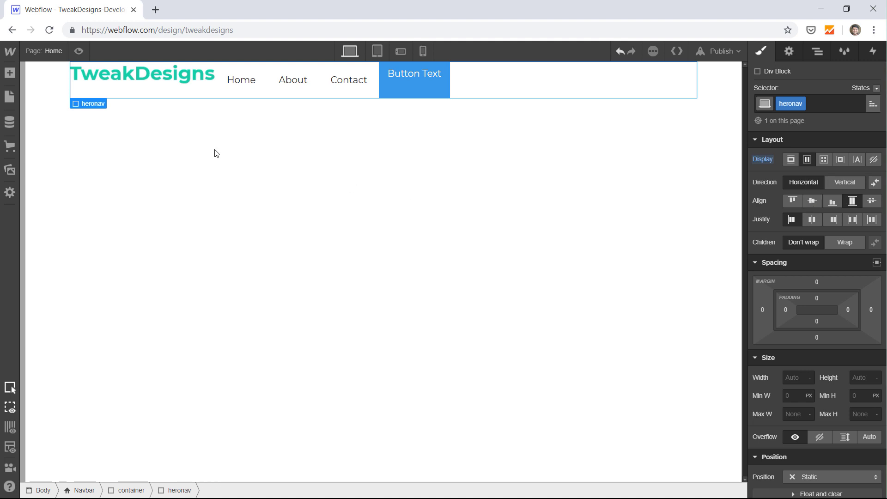
left_click(812, 202)
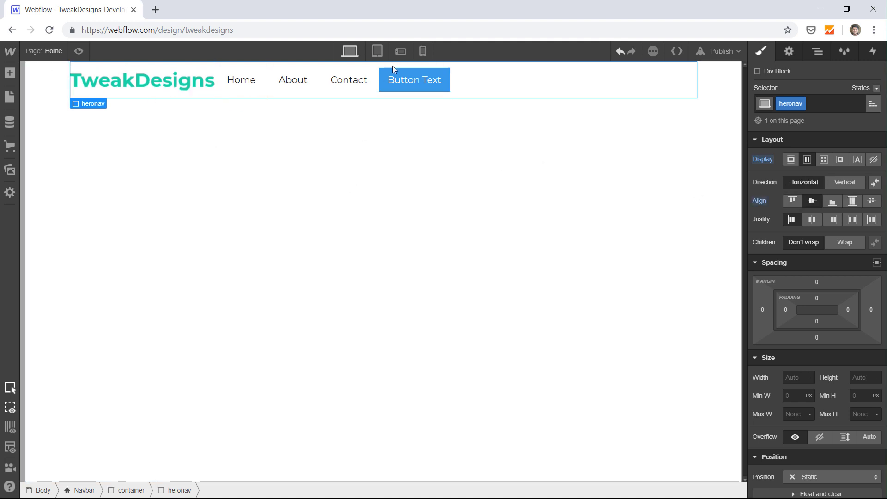
left_click(852, 219)
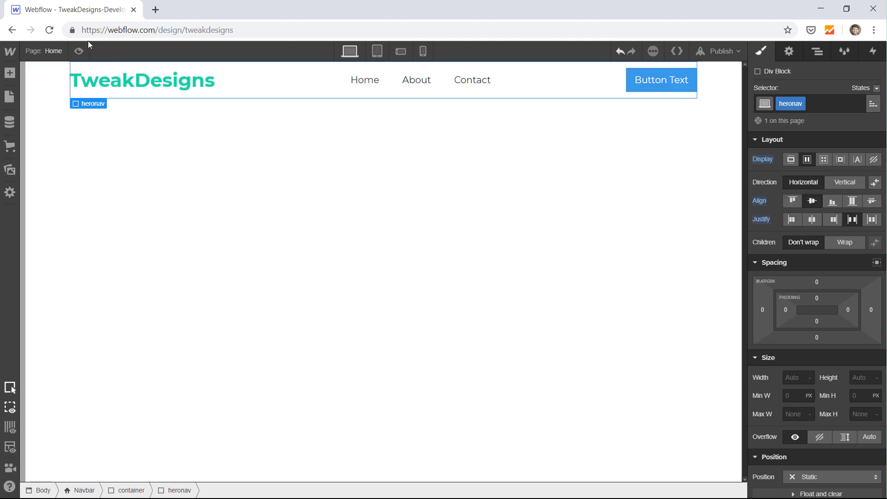
left_click(78, 53)
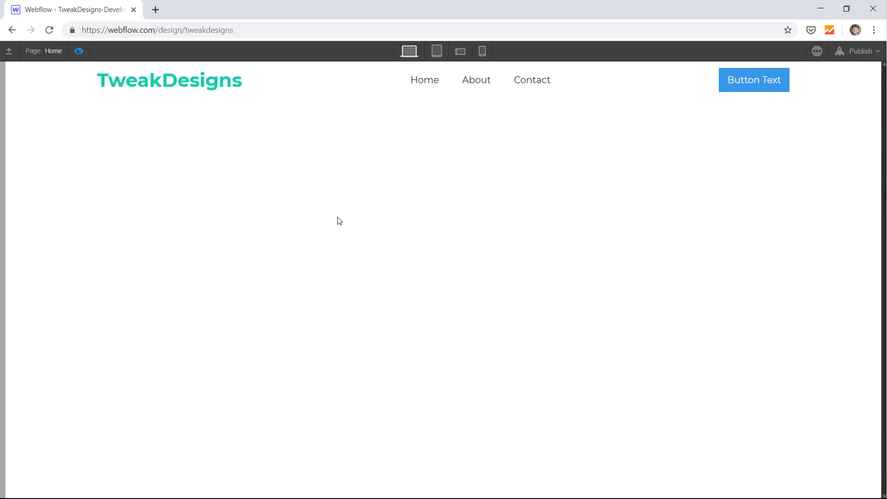
left_click(79, 53)
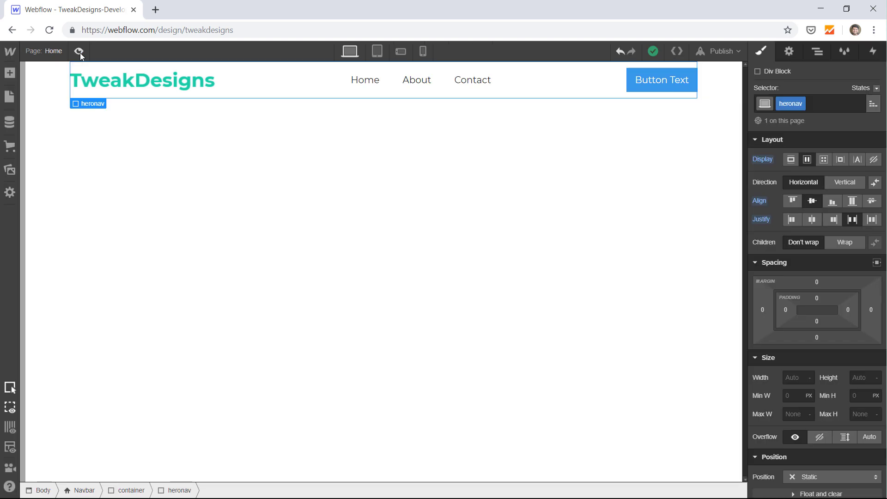
Create the class "CTANav" on the navbar's button
left_click(675, 79)
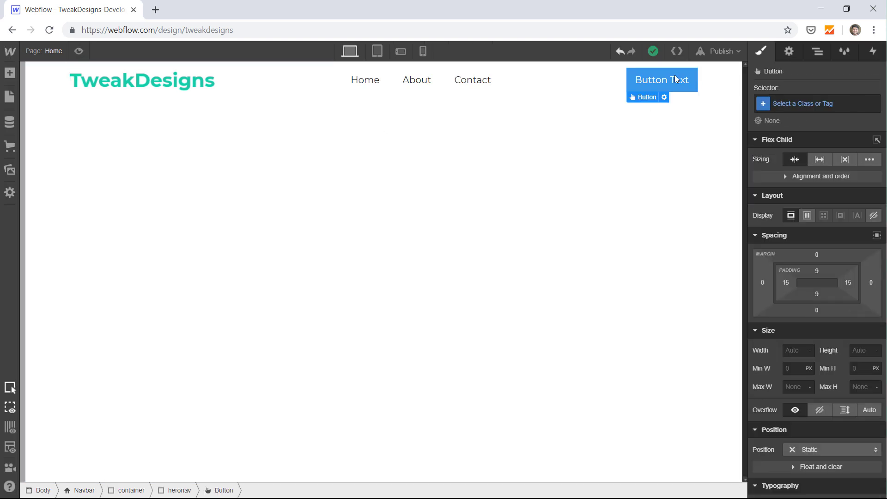
left_click(834, 111)
type("CTANav")
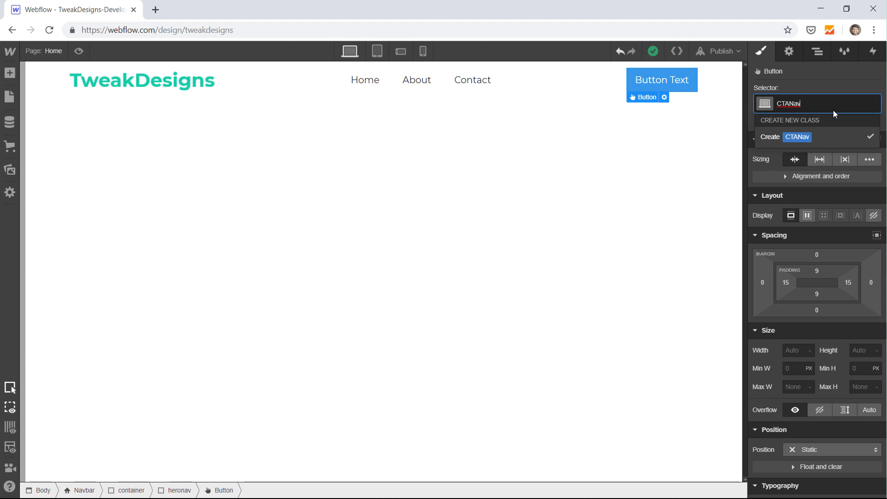
key("Return")
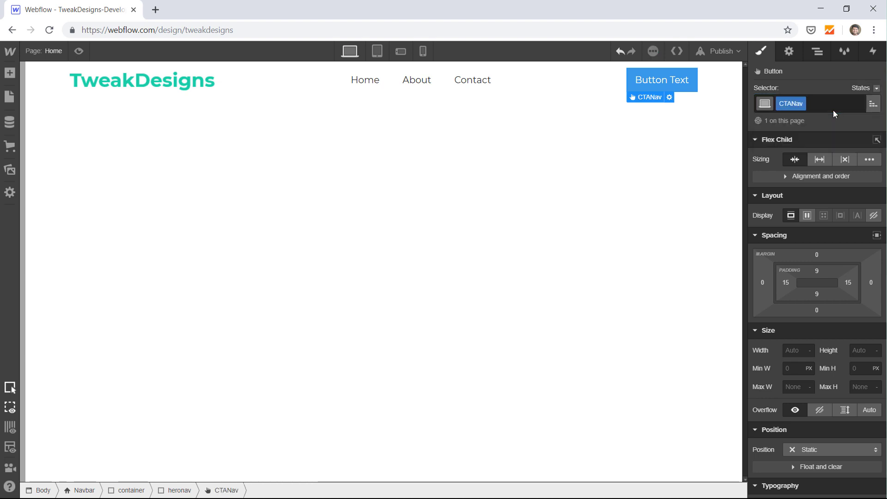
Round the CTANav button's corners with a border radius of 100 px
scroll(757, 387, "down", 10)
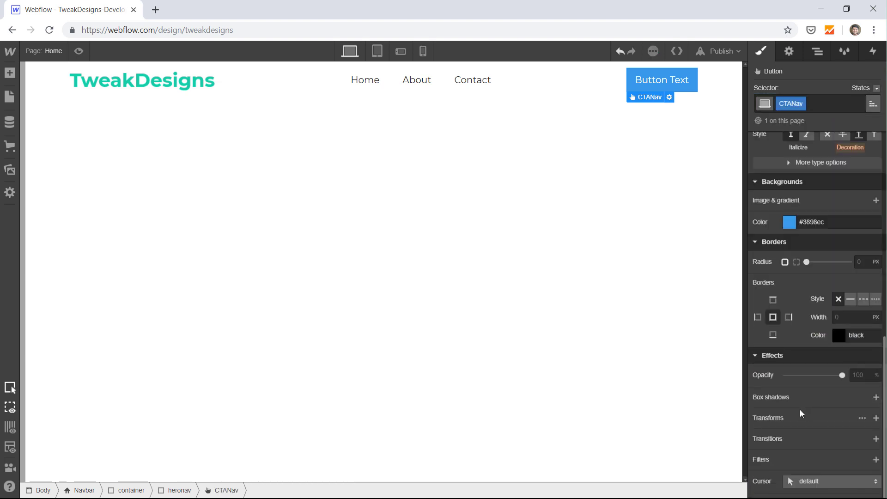
left_click(790, 222)
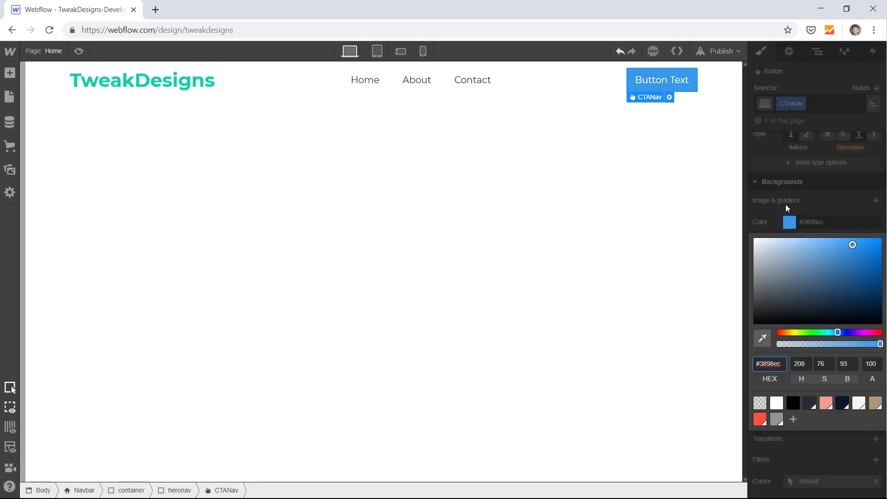
left_click(786, 204)
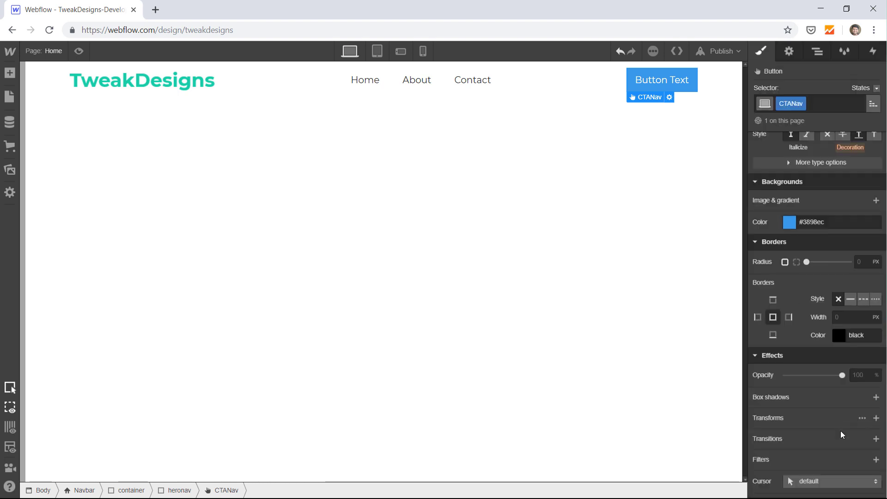
left_click(859, 262)
type("100")
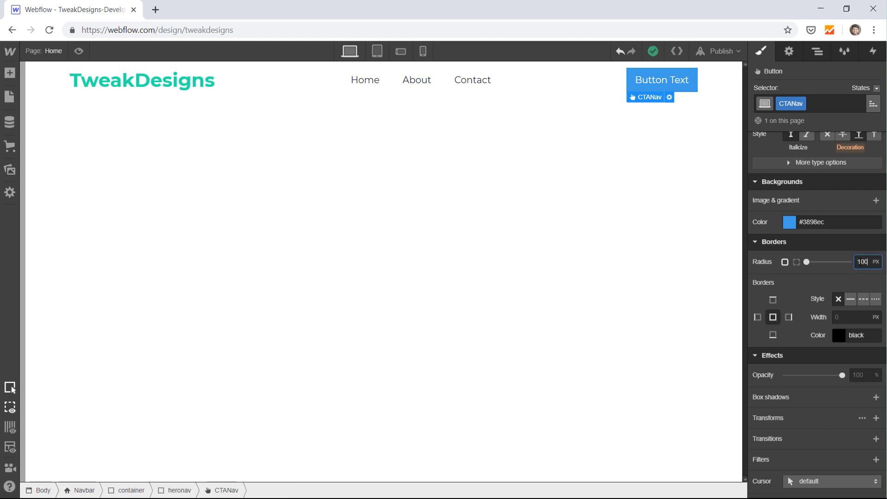
key("Return")
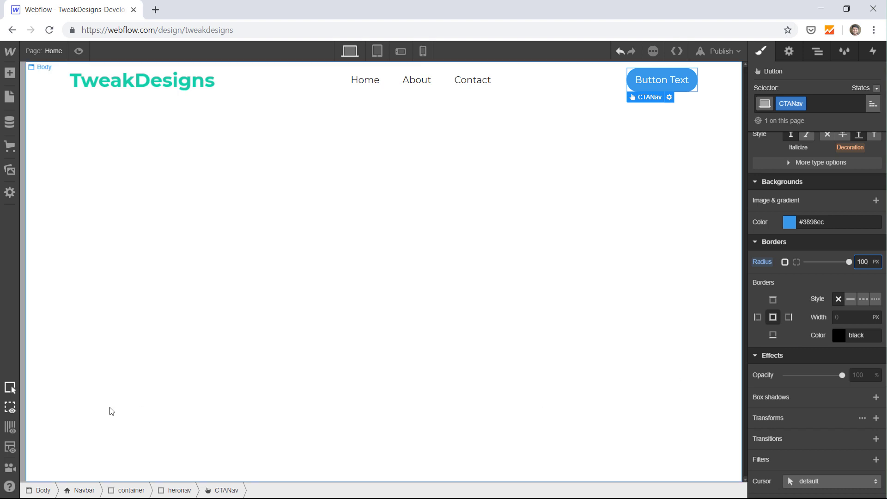
Switch to the Adobe XD design, copy the fill hex code of the navbar's LOGIN button and inspect its label's text settings
key("alt+Tab")
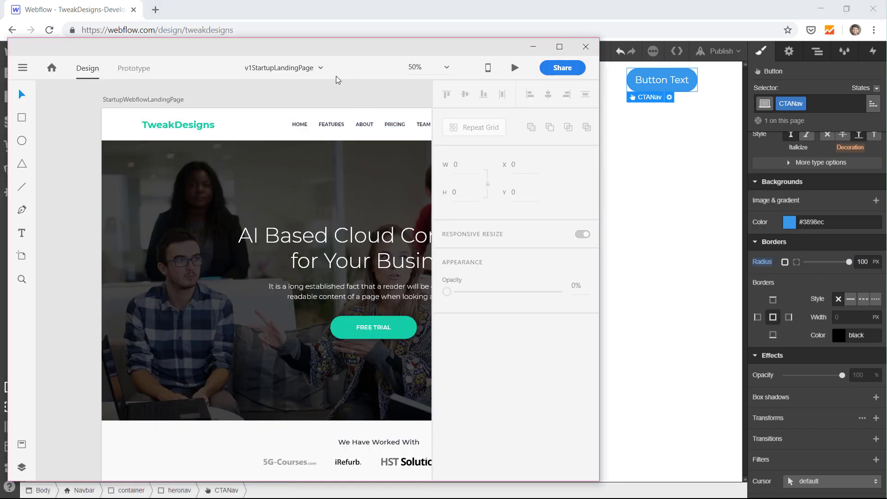
scroll(333, 89, "right", 10)
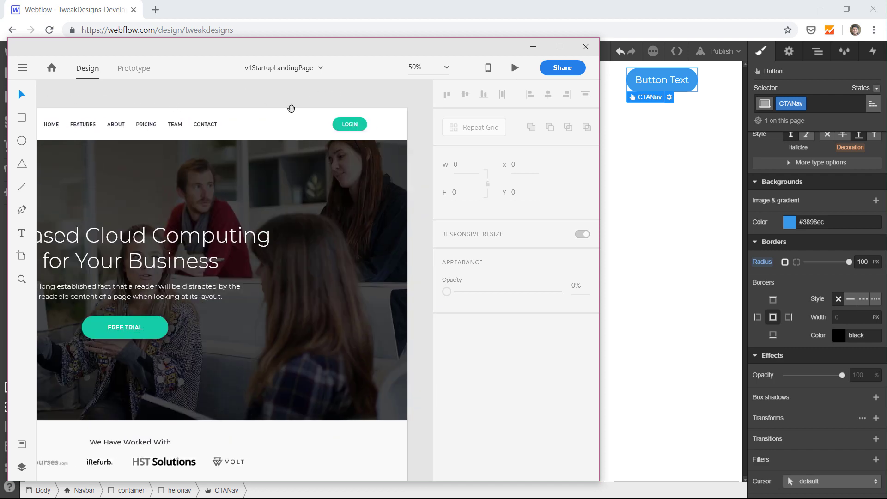
left_click(322, 123)
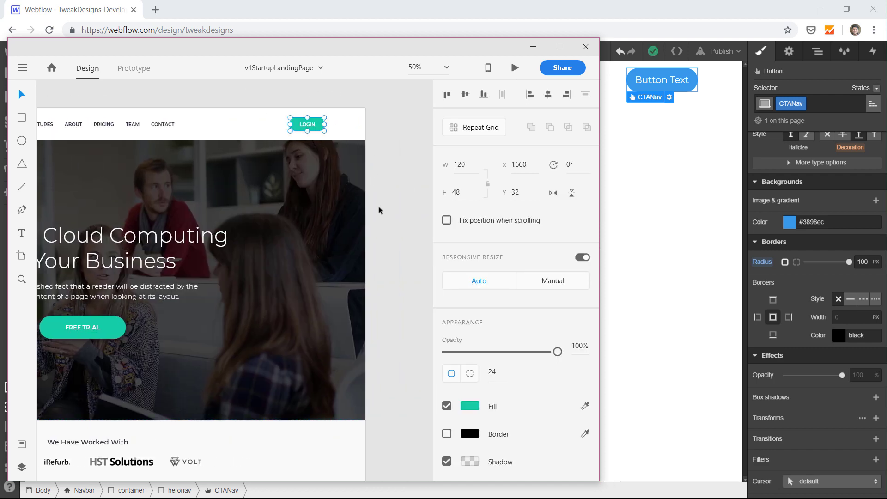
left_click(470, 406)
key("ctrl+c")
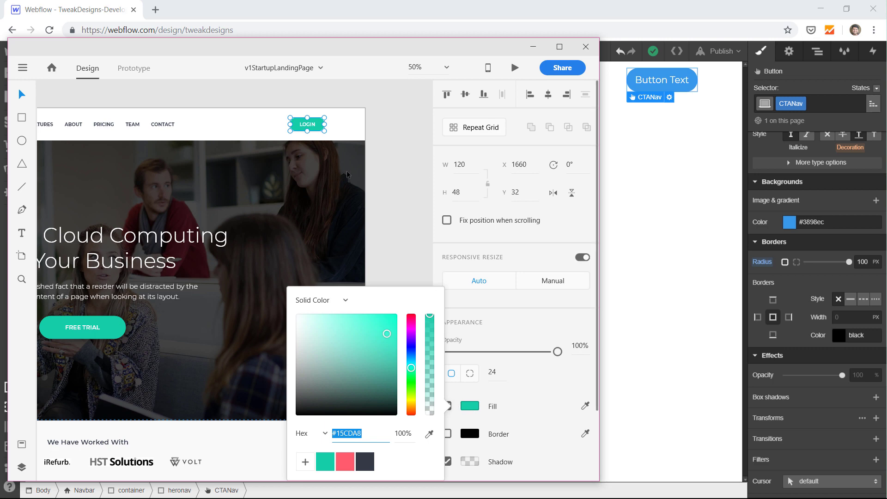
double_click(310, 126)
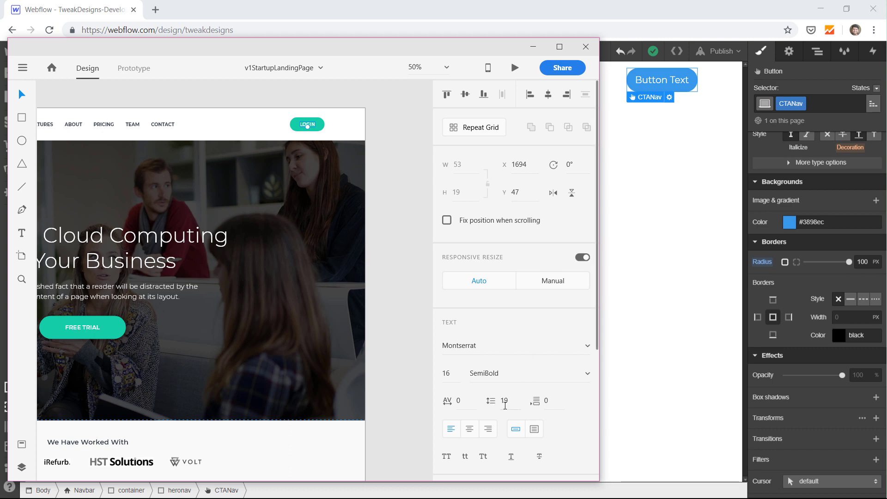
Return to Webflow and set the CTANav button's background color to the copied hex code #15CDA8
left_click(669, 4)
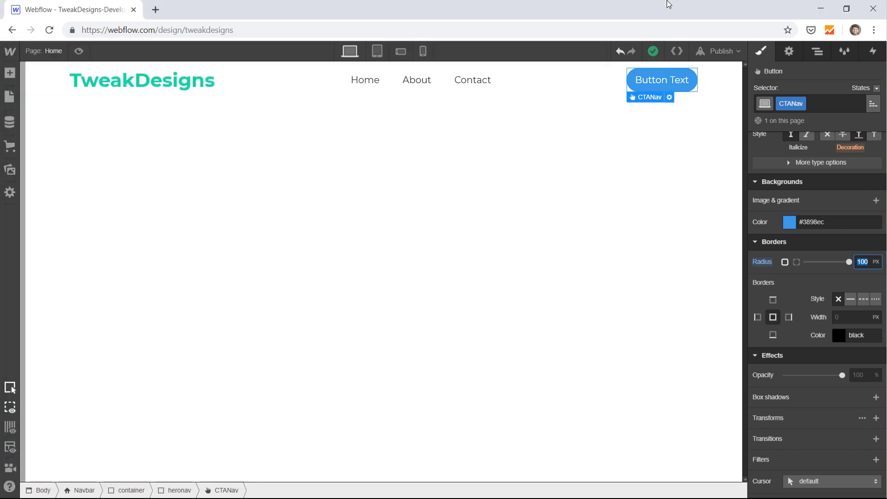
left_click(789, 226)
key("ctrl+v")
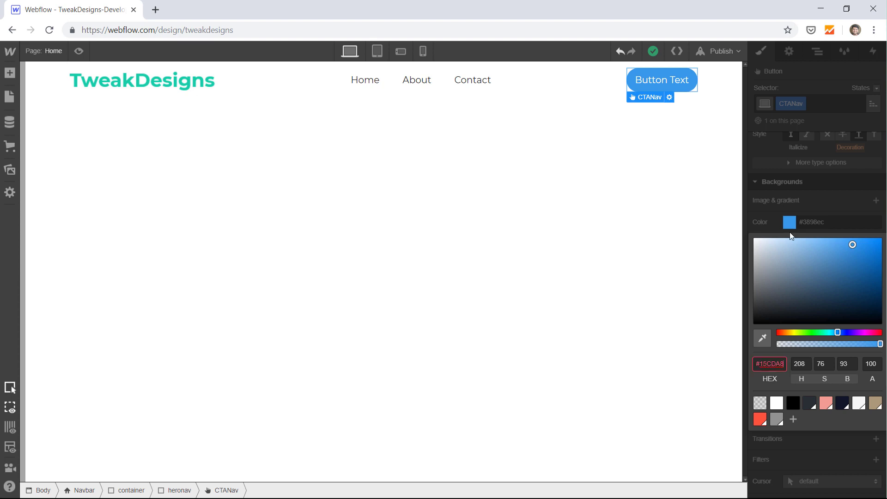
key("ctrl+a")
key("ctrl+c")
key("BackSpace")
key("ctrl+v")
key("Return")
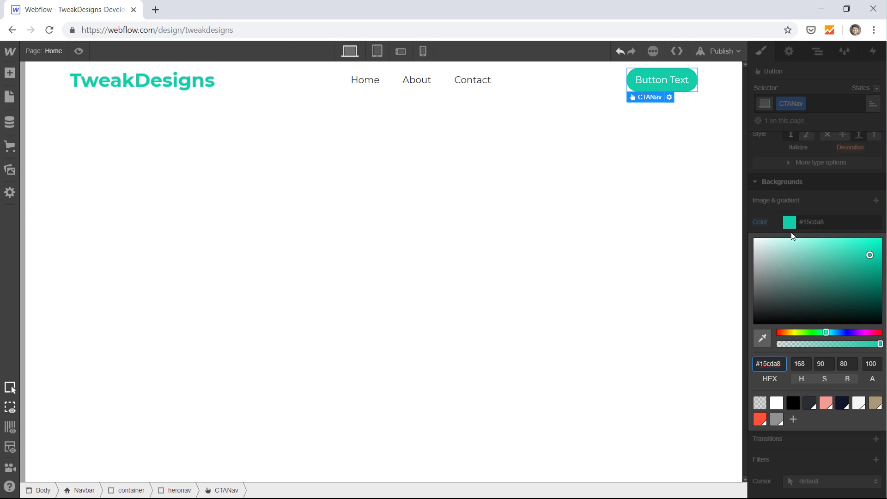
Save the CTANav button's background color as a global swatch, keeping the suggested name
left_click(794, 420)
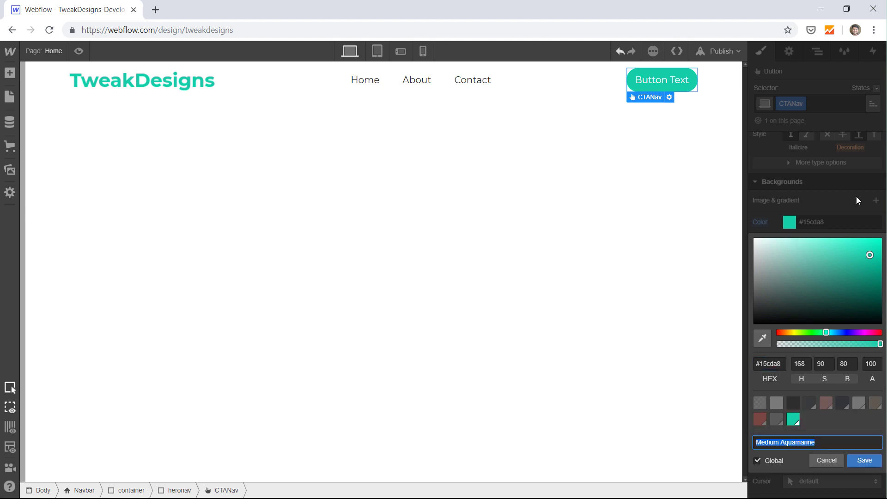
left_click(864, 461)
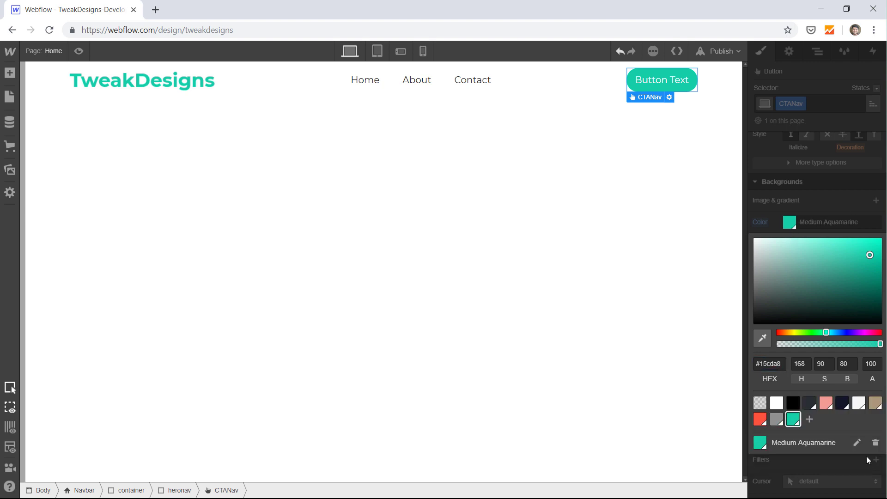
left_click(814, 203)
Set the CTANav button's font weight to 600 - Semi Bold and its line height to 19 px
scroll(814, 203, "up", 5)
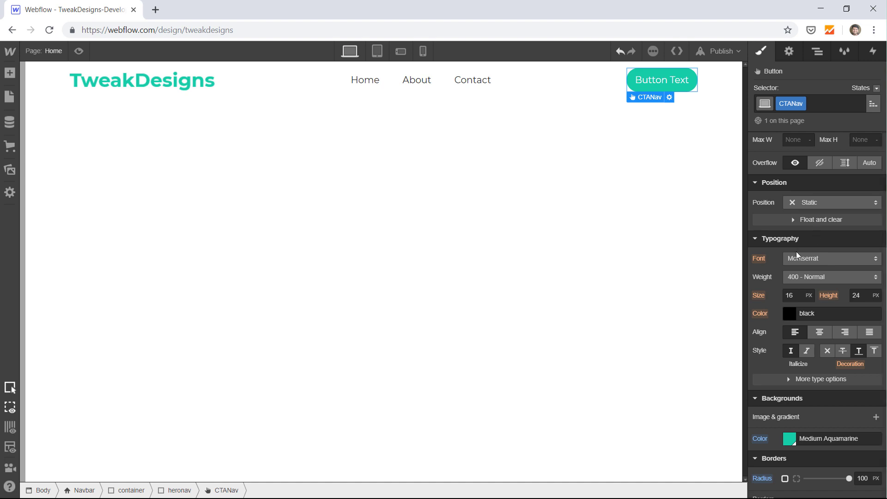
left_click(825, 273)
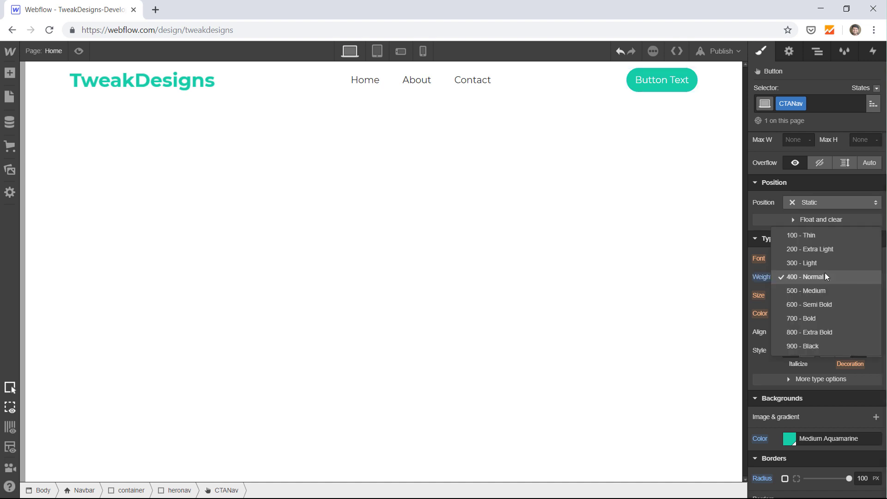
left_click(820, 310)
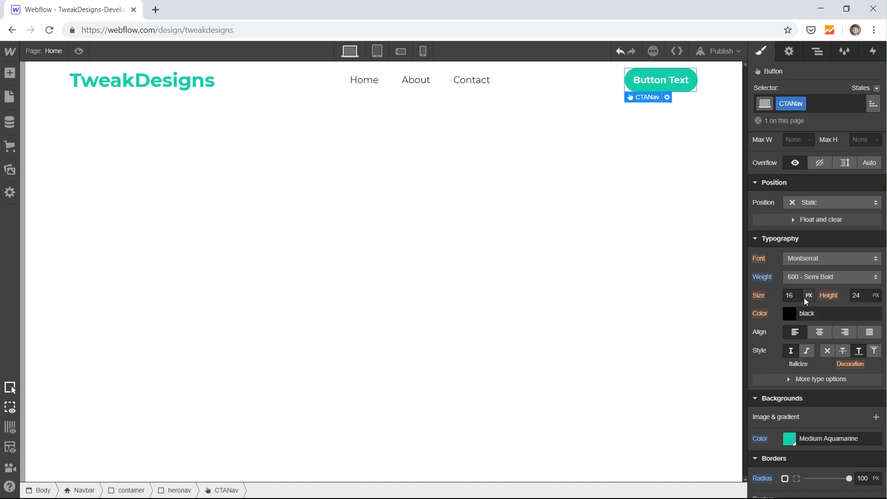
left_click(865, 297)
key("Down")
key("Down")
key("Down")
key("Down")
key("Down")
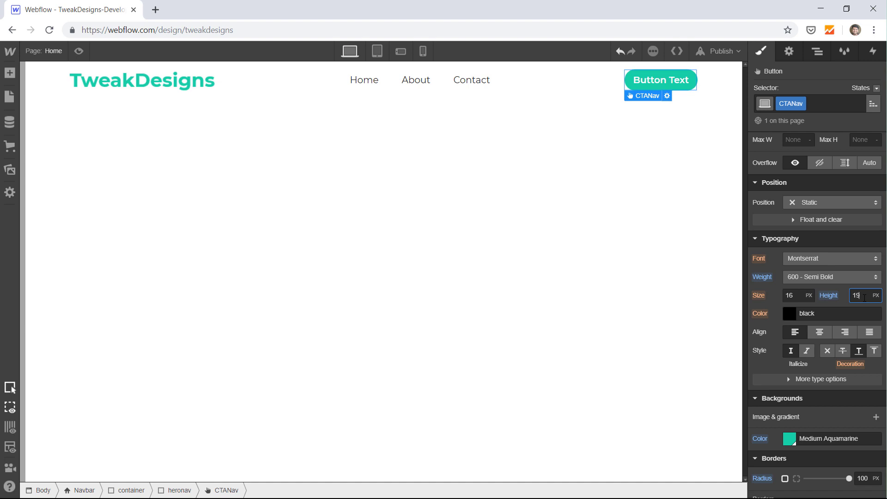
Set the CTANav button's top padding to 8 px
left_click(841, 239)
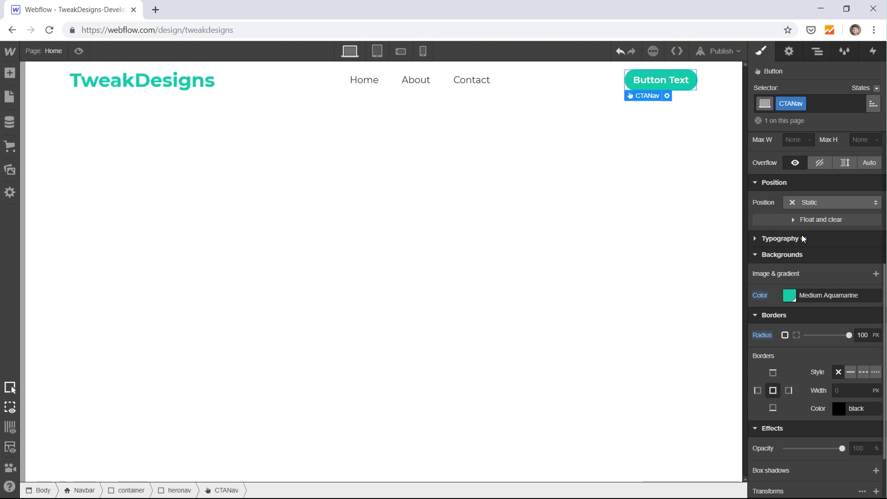
scroll(802, 234, "up", 5)
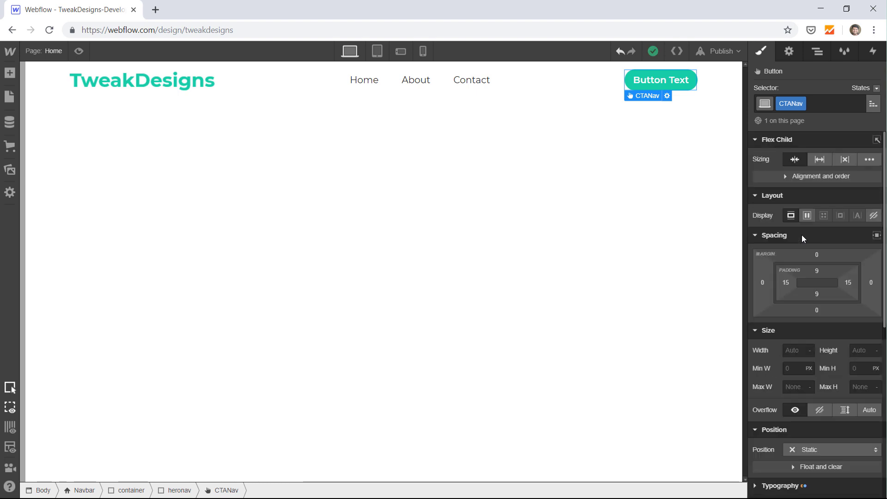
left_click(816, 270)
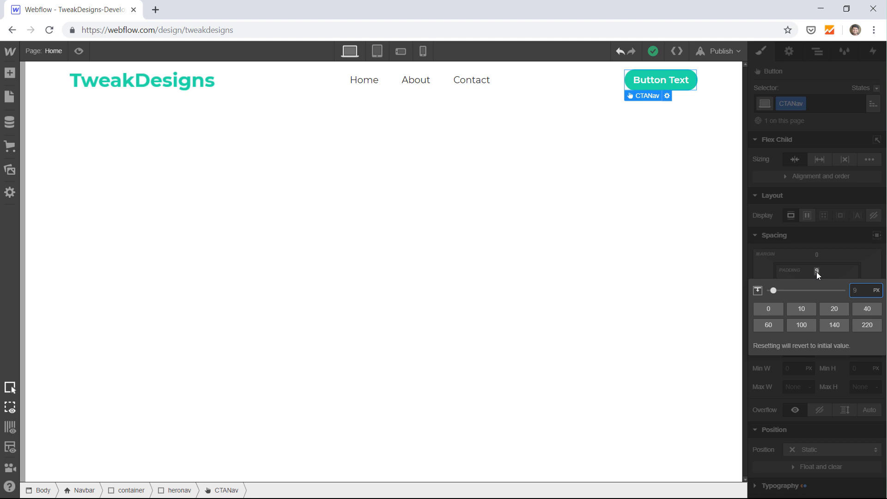
type("8")
key("Return")
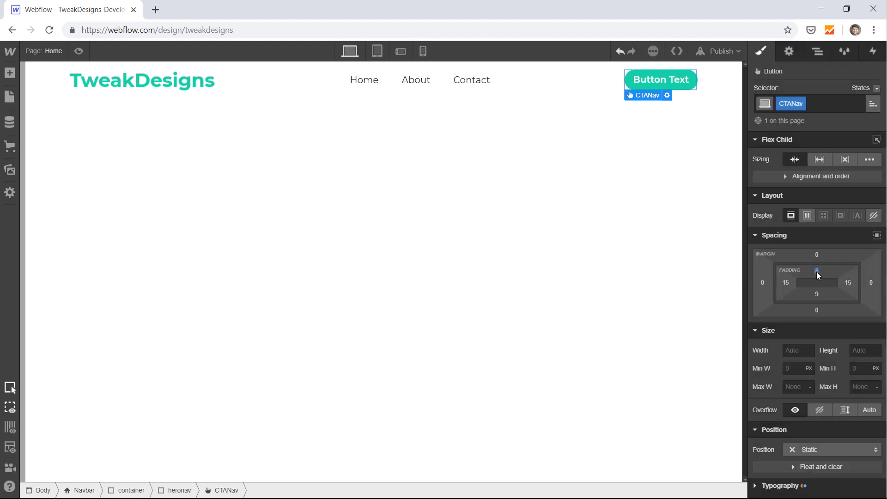
Set the CTANav button's top and bottom padding to 16 px each
left_click(816, 271)
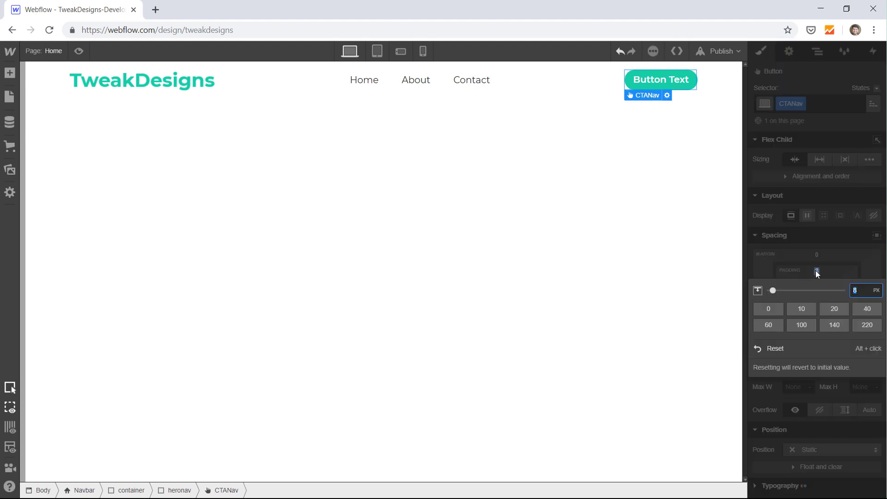
type("16")
key("Return")
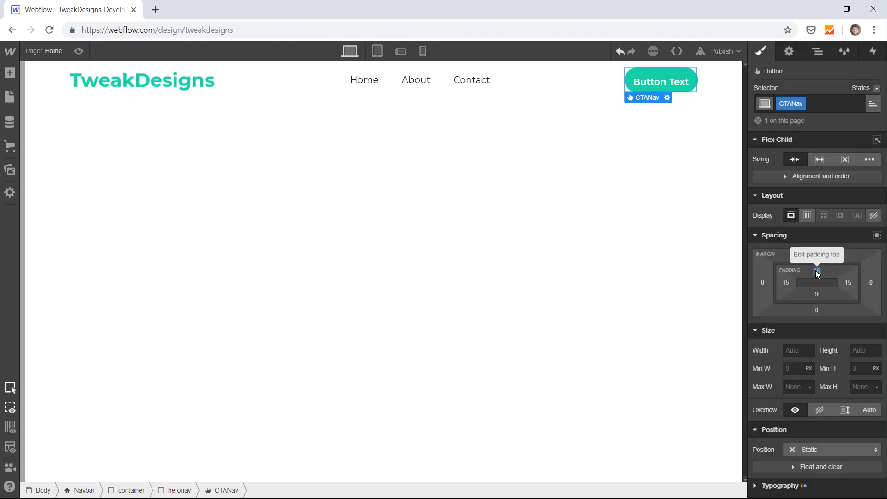
left_click(817, 293)
type("9")
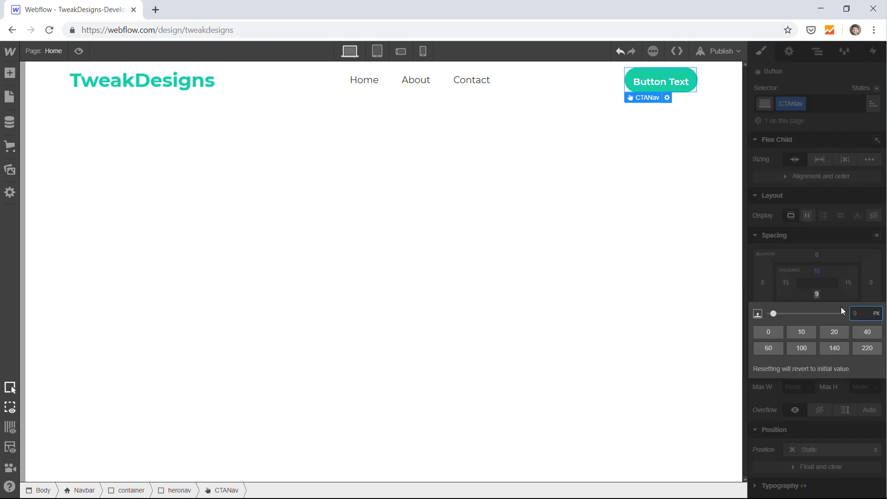
key("BackSpace")
type("16")
key("Return")
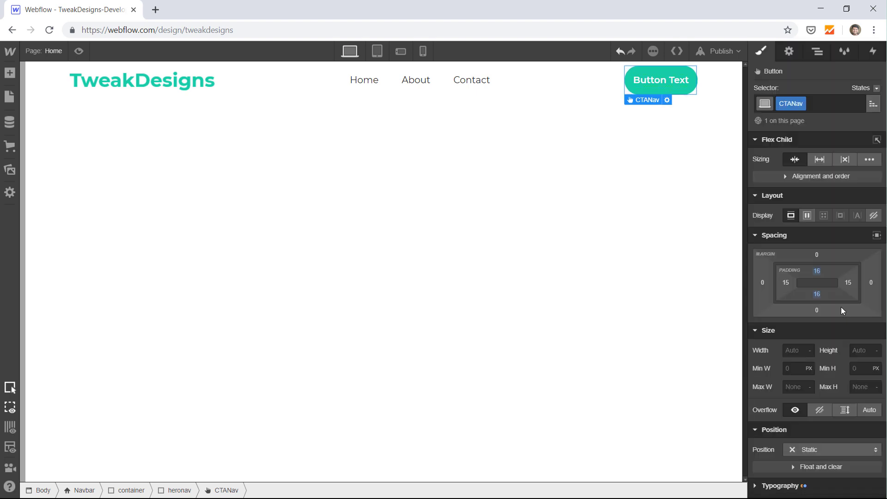
Set the CTANav button's left and right padding to 30 px each
left_click(784, 283)
type("30")
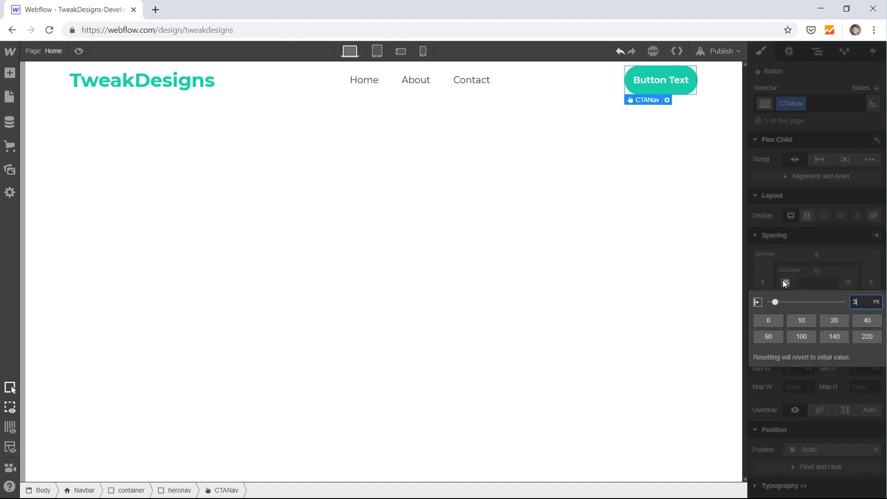
key("Return")
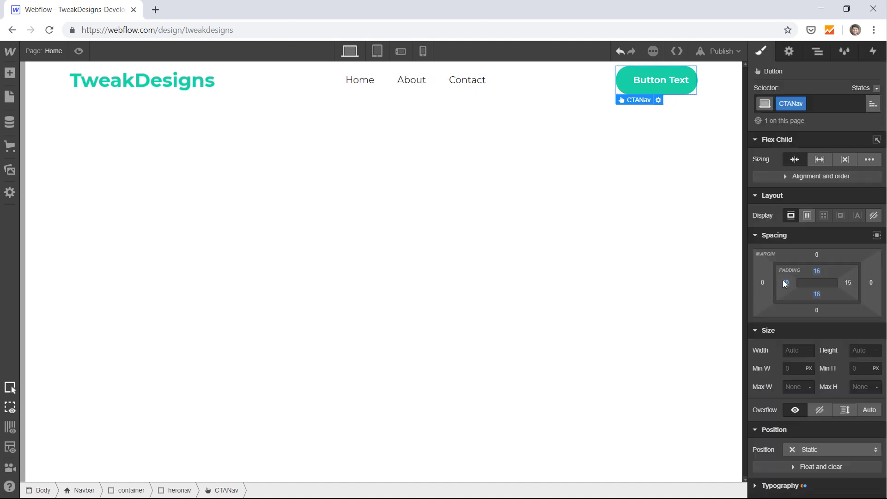
left_click(849, 283)
type("30")
key("Return")
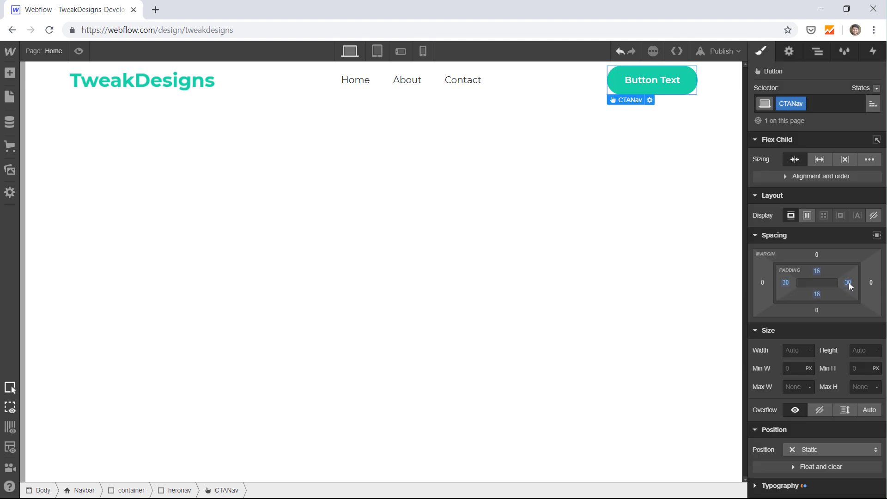
left_click(444, 255)
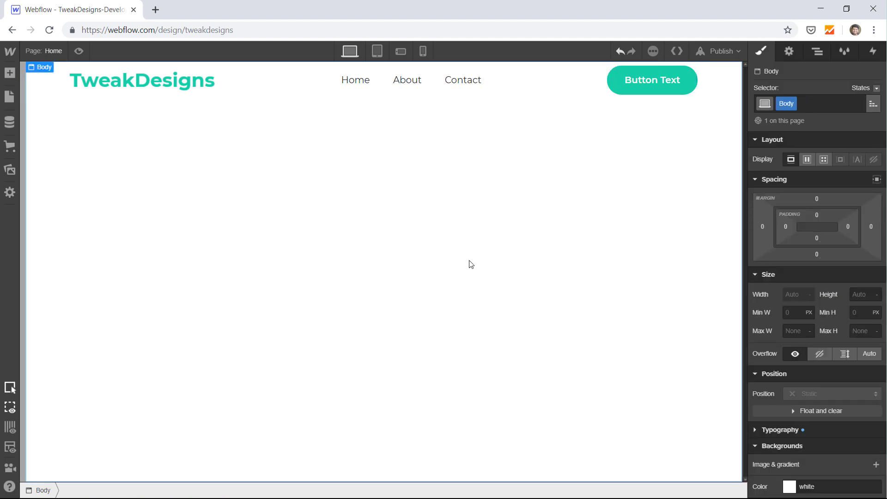
Check the button's label in the Adobe XD design and change the Webflow button's text to LOGIN
key("alt+Tab")
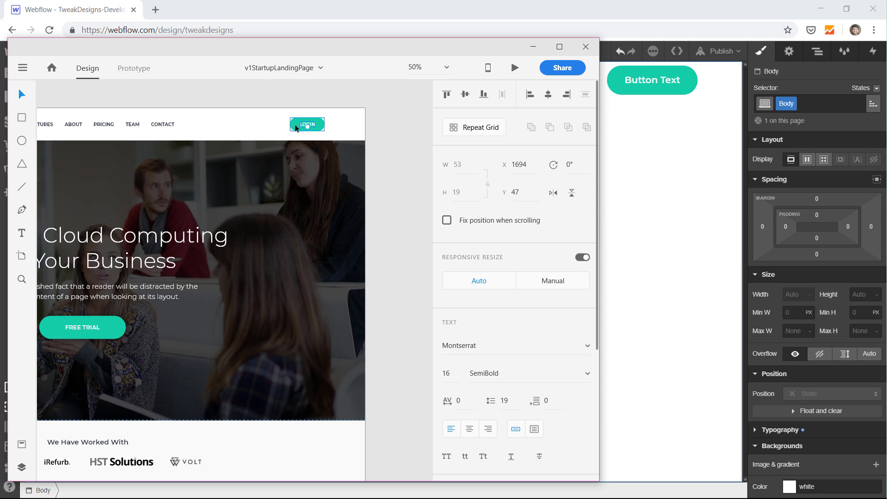
key("alt+Tab")
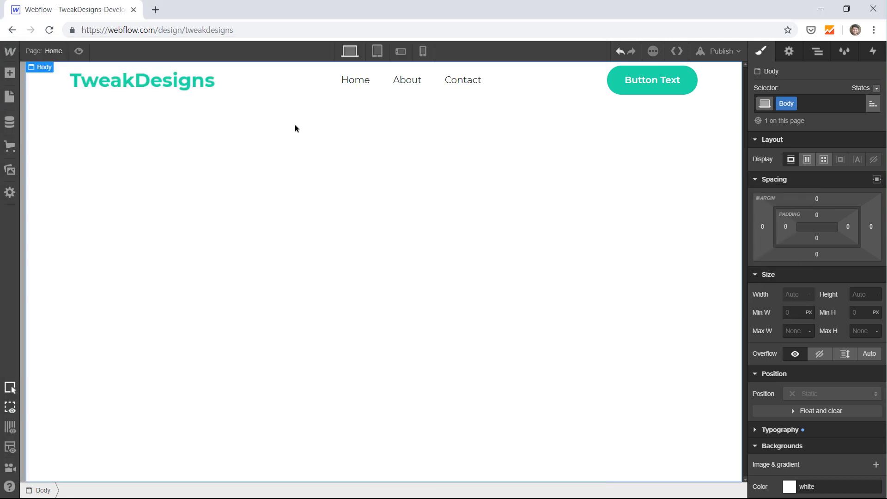
left_click(640, 79)
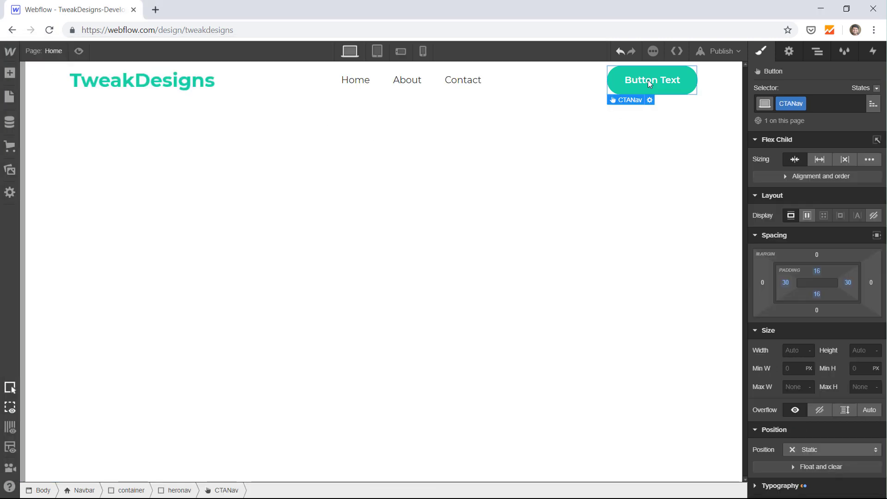
double_click(648, 79)
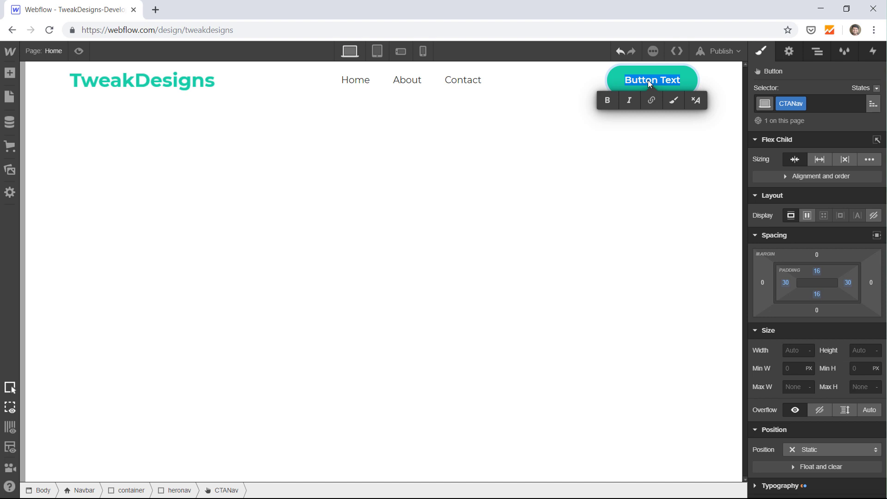
type("LOGIN")
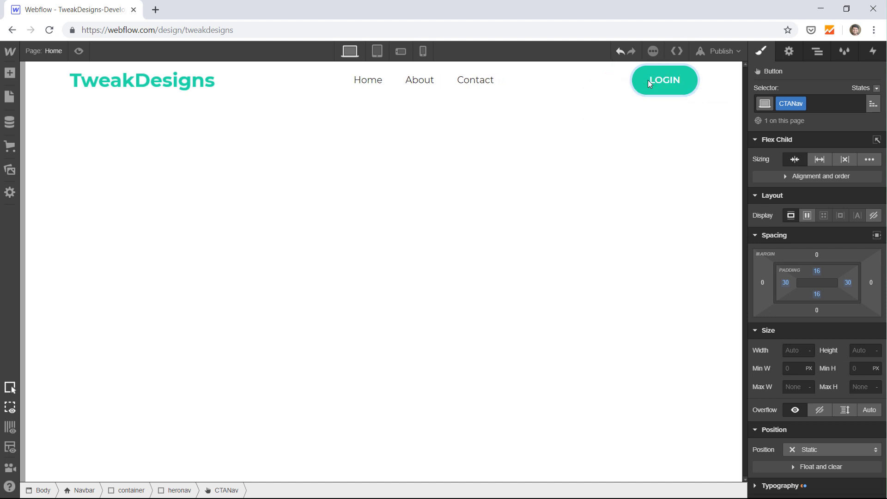
left_click(595, 216)
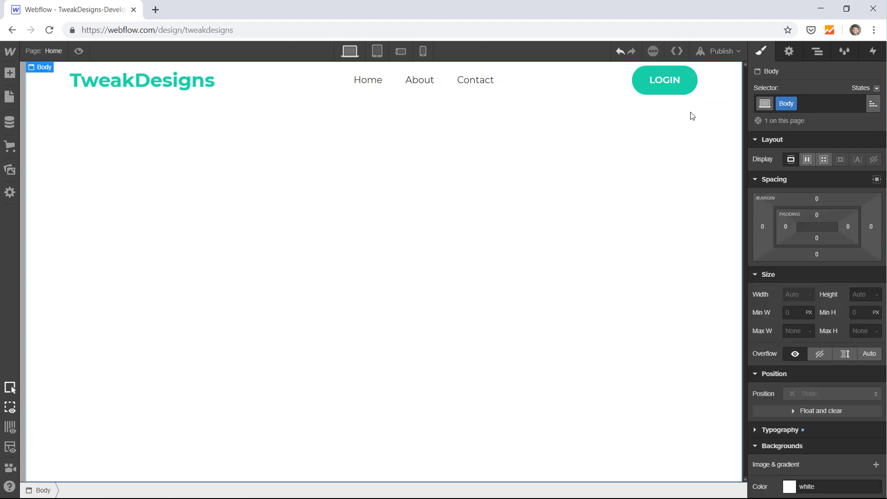
Set the border radius of the navbar's LOGIN button to 200 px
left_click(696, 78)
scroll(864, 323, "down", 7)
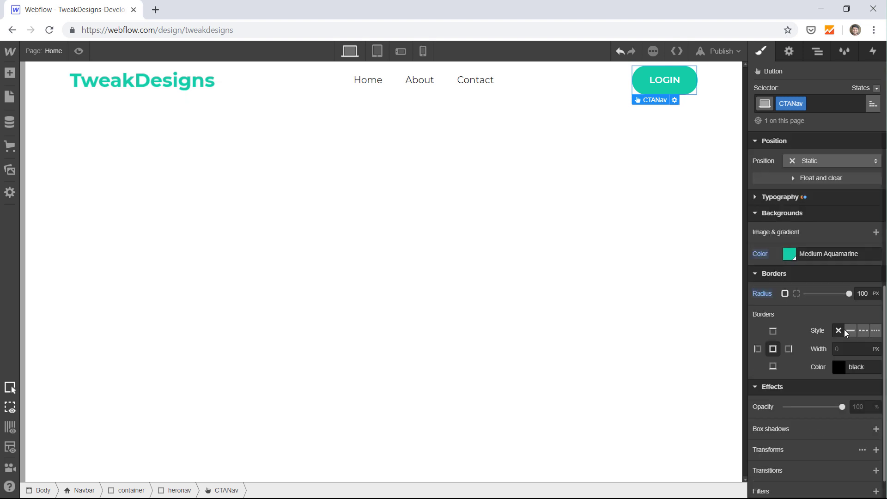
left_click(862, 262)
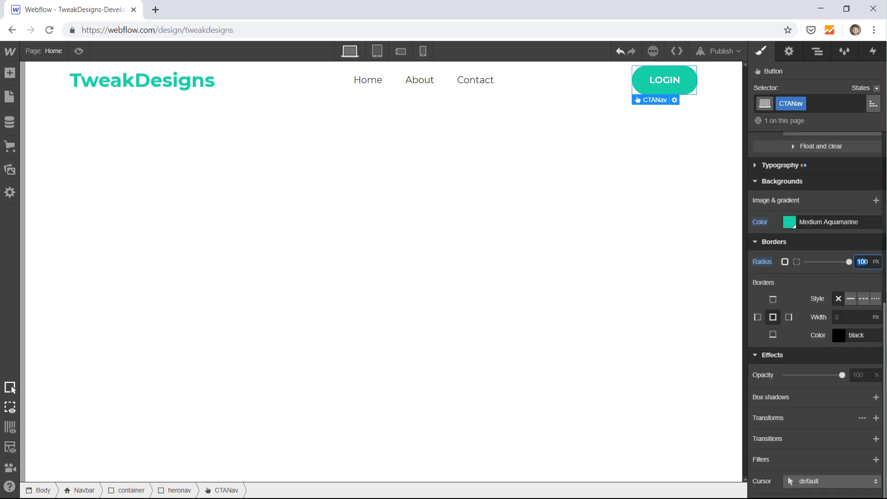
type("200")
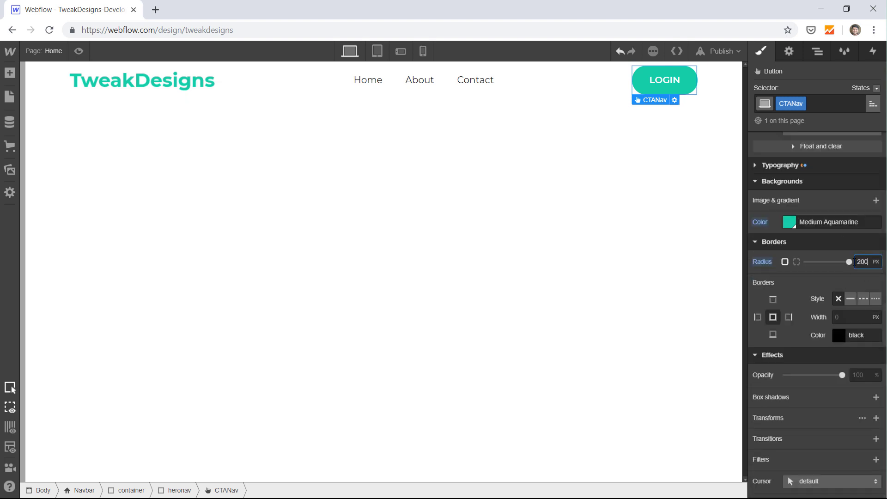
left_click(417, 226)
Set the LOGIN button's top and bottom padding to 13 px each
left_click(694, 79)
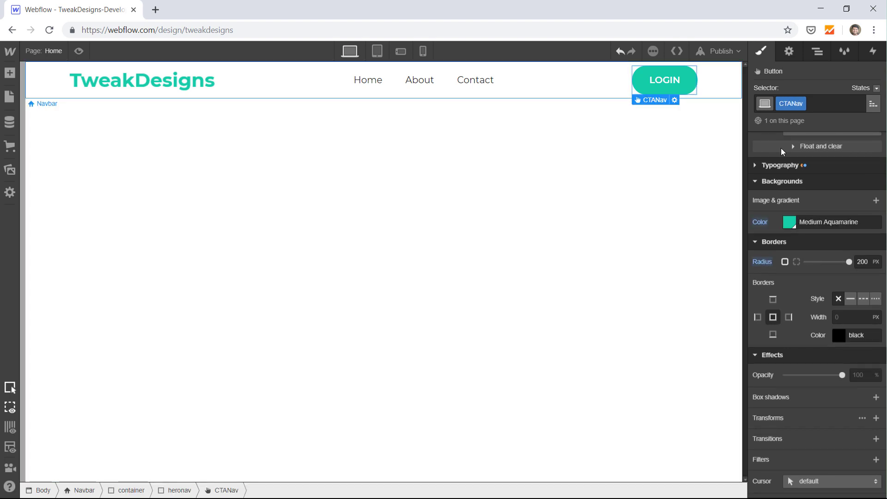
scroll(806, 196, "up", 7)
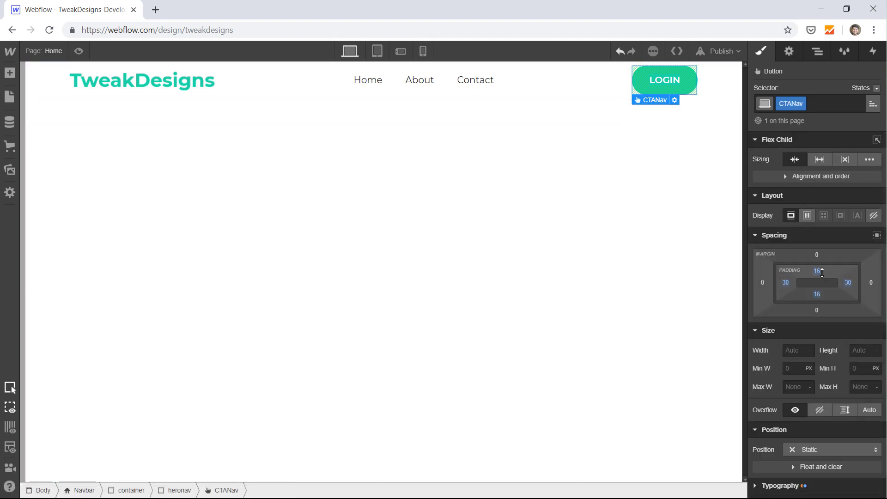
left_click(817, 273)
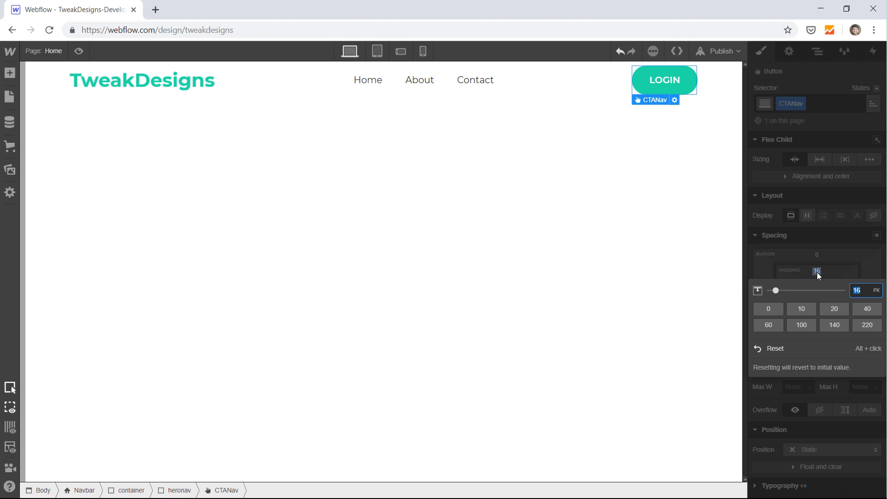
type("13")
key("Return")
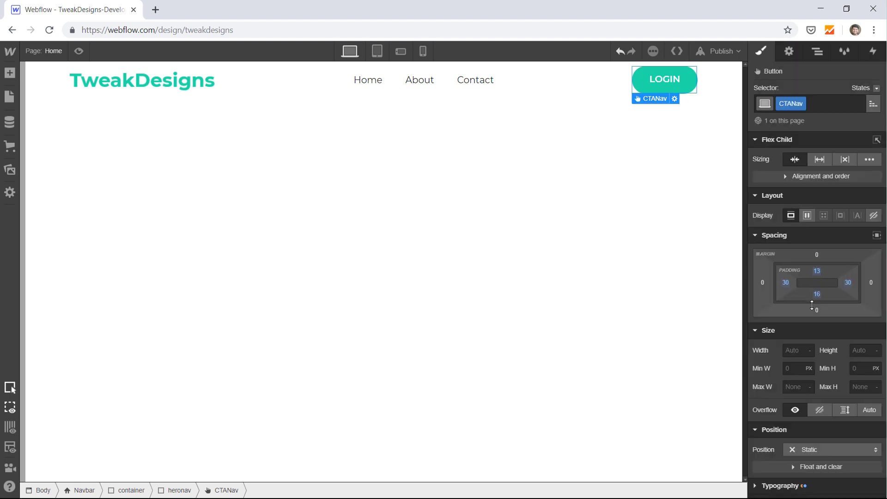
left_click(818, 294)
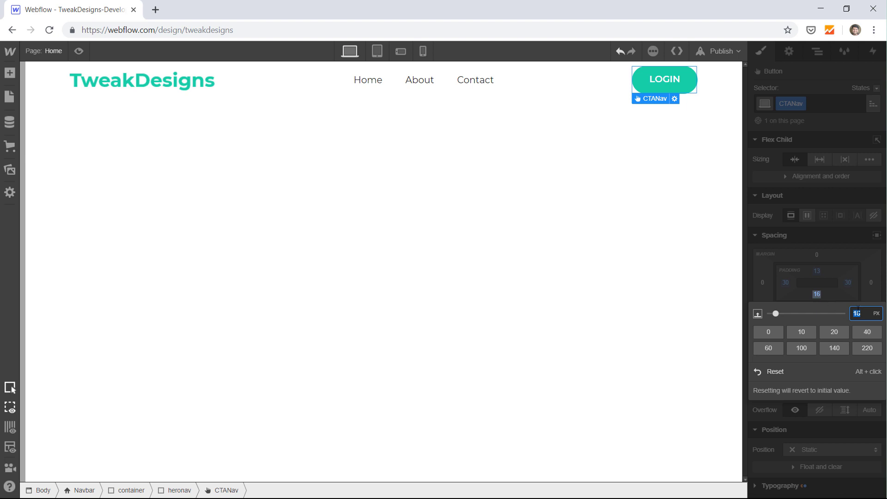
type("13")
key("Return")
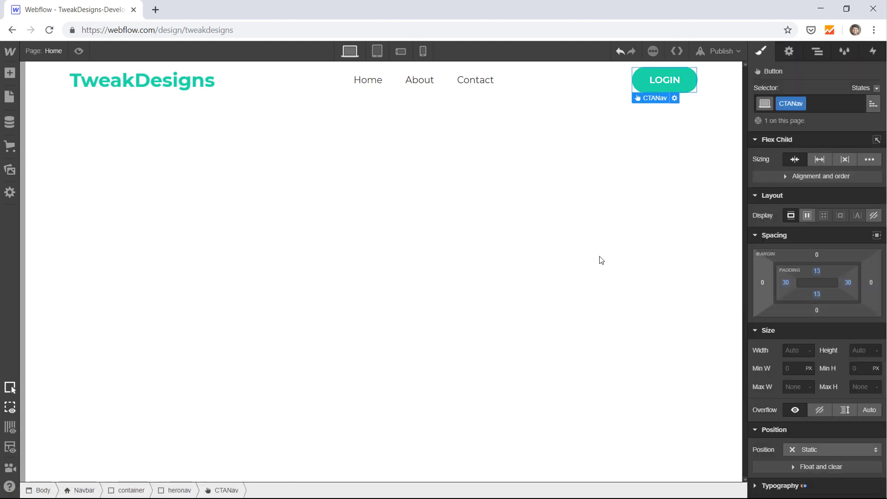
left_click(494, 249)
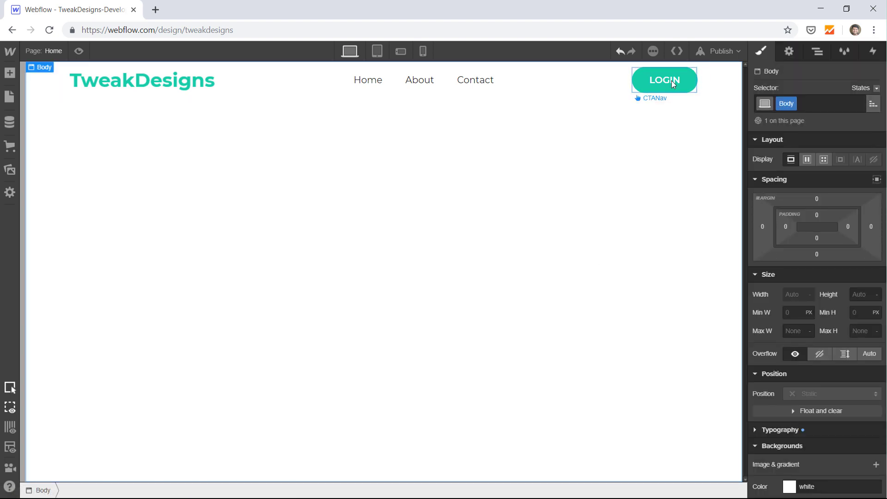
Select the Home nav link, then switch to Adobe XD and check the CONTACT link's font, size, weight and line height
left_click(382, 88)
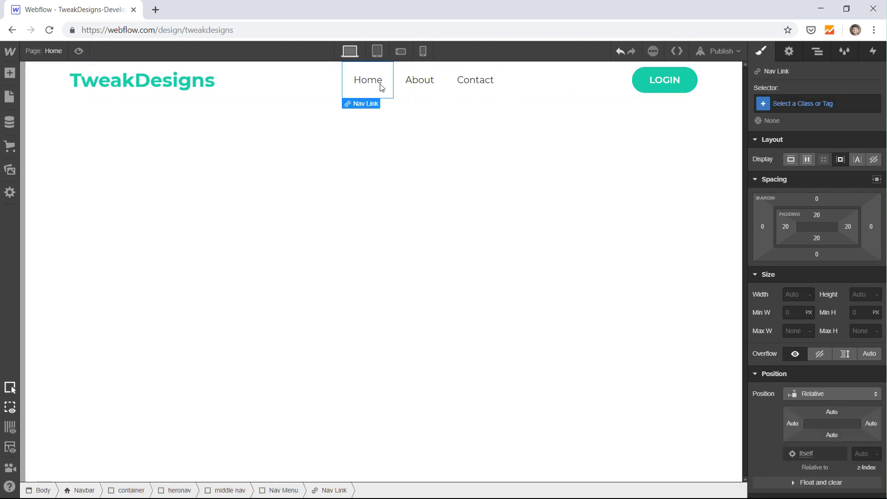
key("alt+Tab")
left_click(172, 124)
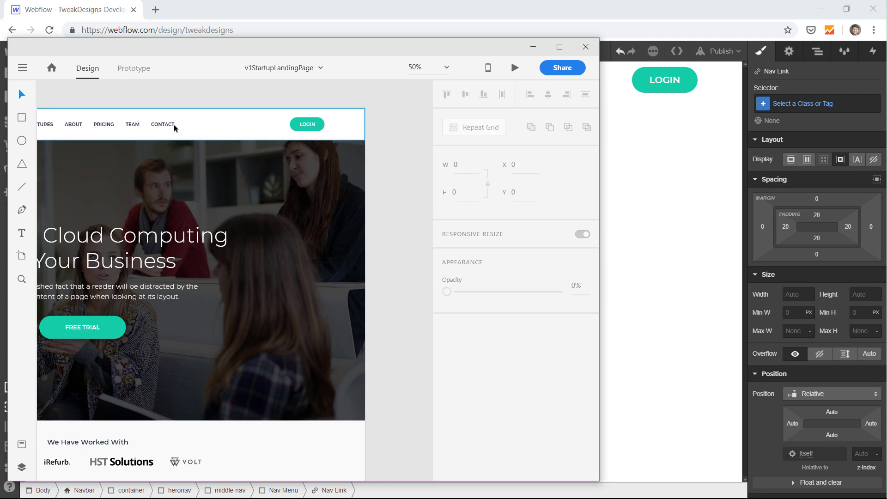
double_click(165, 128)
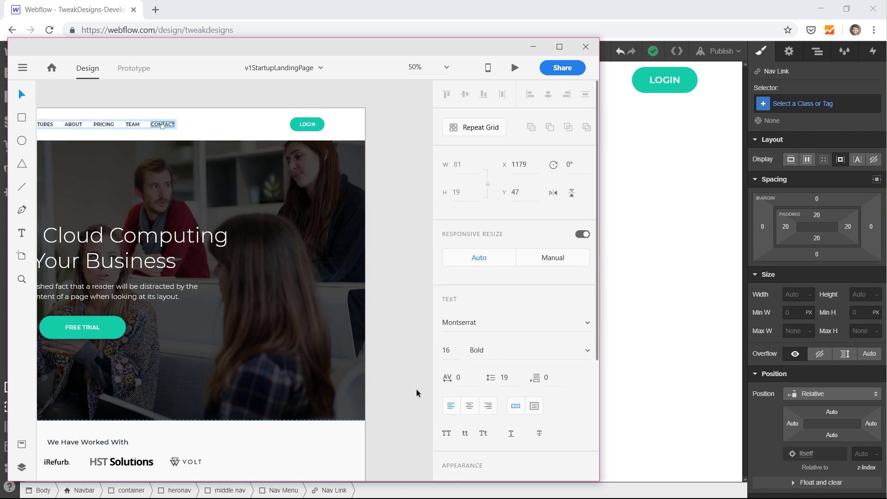
key("alt+Tab")
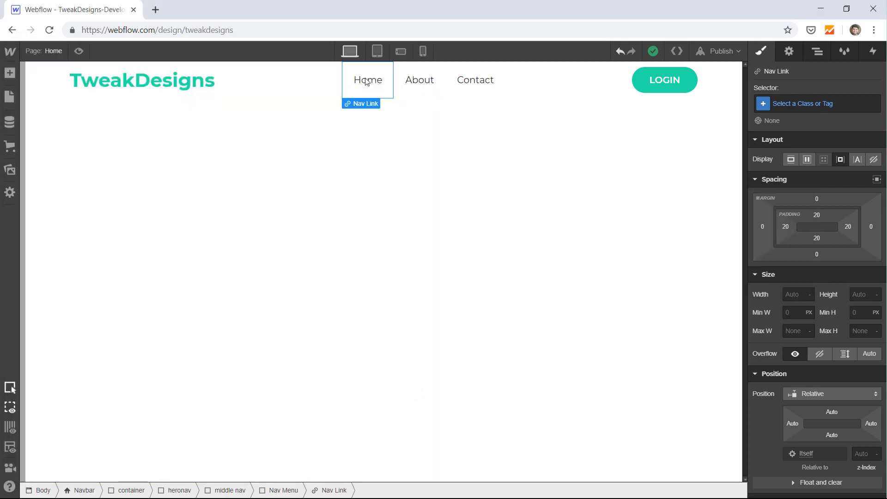
Set the Home nav link's line height to 19 px and its font weight to 700 - Bold
scroll(792, 292, "down", 7)
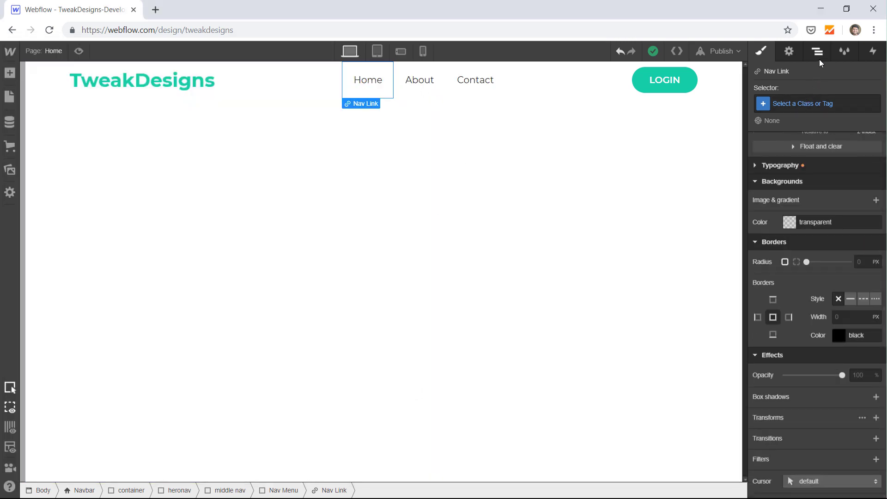
scroll(799, 185, "up", 2)
scroll(799, 187, "up", 2)
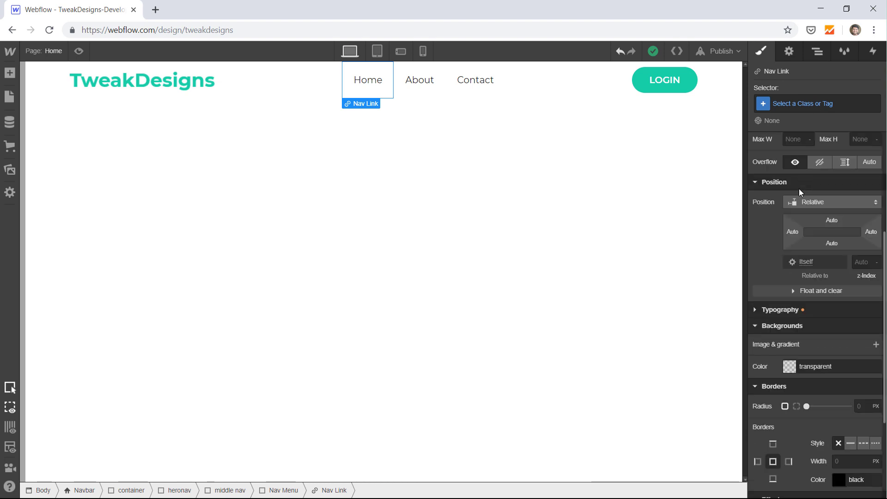
left_click(791, 310)
scroll(804, 313, "down", 2)
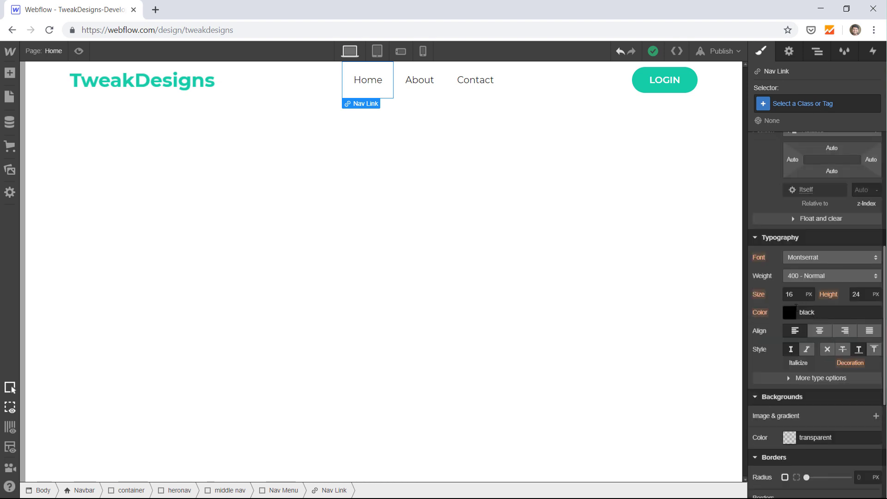
left_click(859, 295)
type("19")
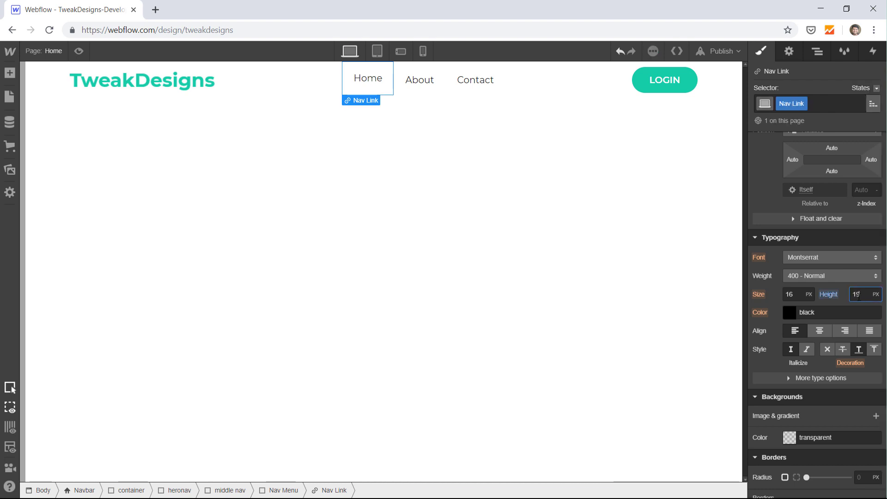
left_click(831, 274)
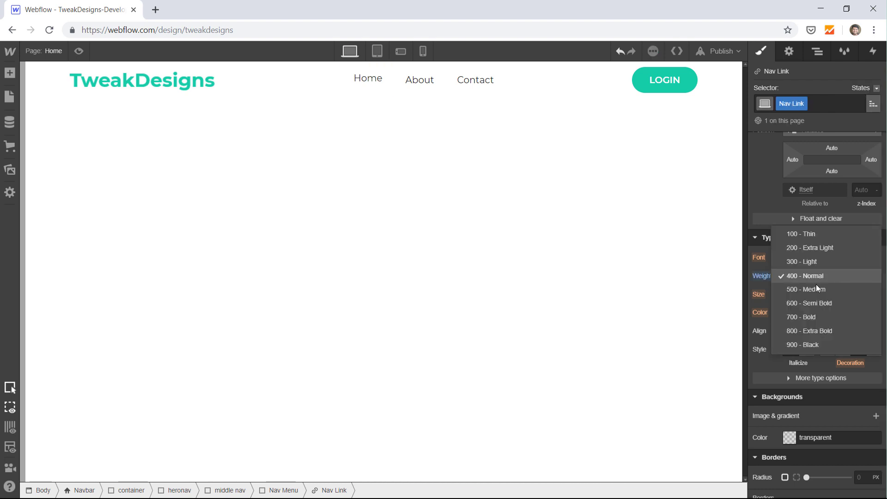
left_click(813, 316)
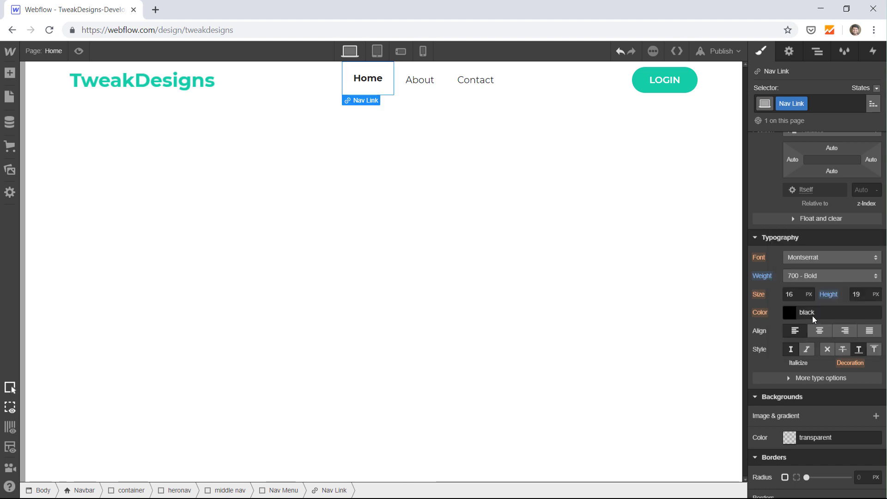
Switch to Adobe XD, get the hex code of the CONTACT link's fill color, and return to Webflow
key("alt+Tab")
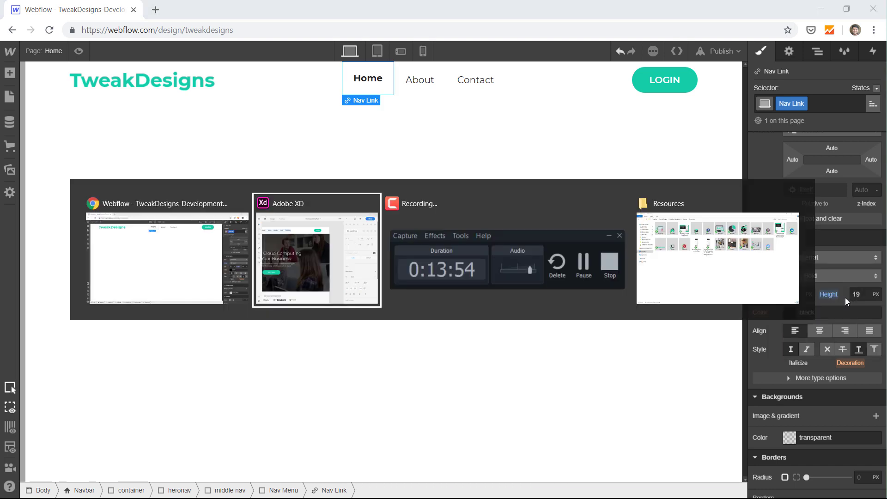
scroll(537, 290, "down", 4)
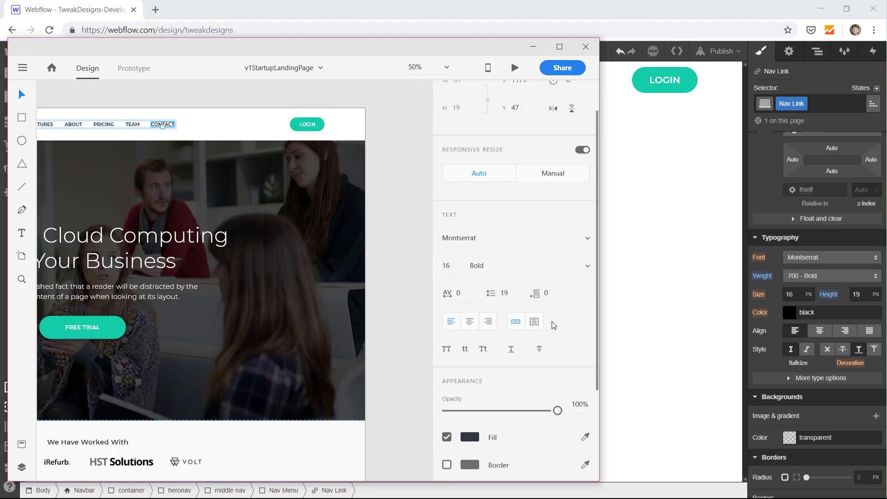
left_click(471, 349)
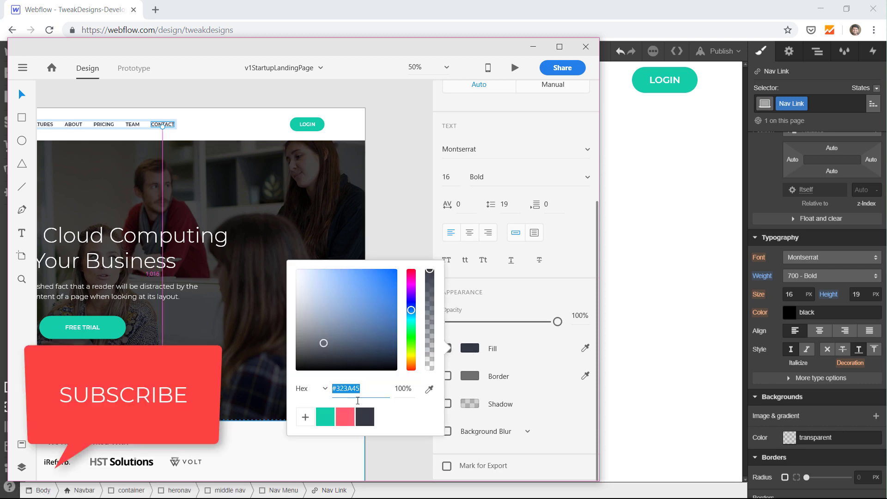
key("alt+Tab")
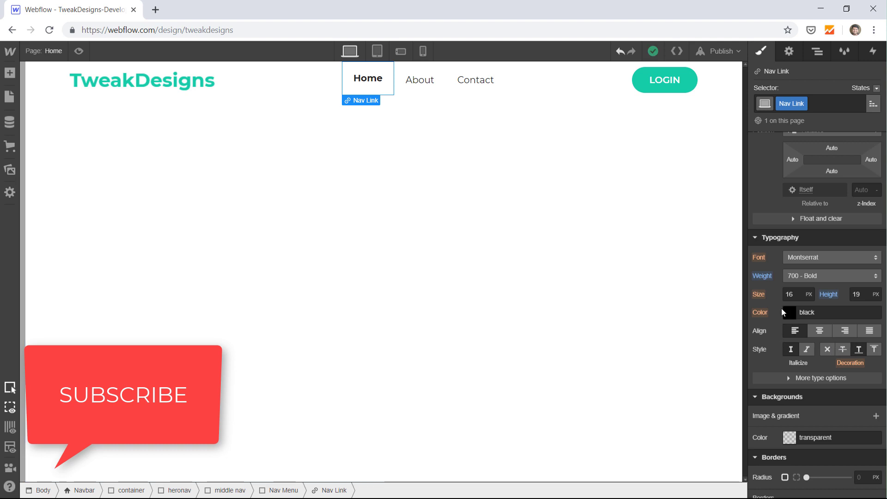
Set the Home nav link's text color to #323a45 and save that color as a swatch
left_click(789, 312)
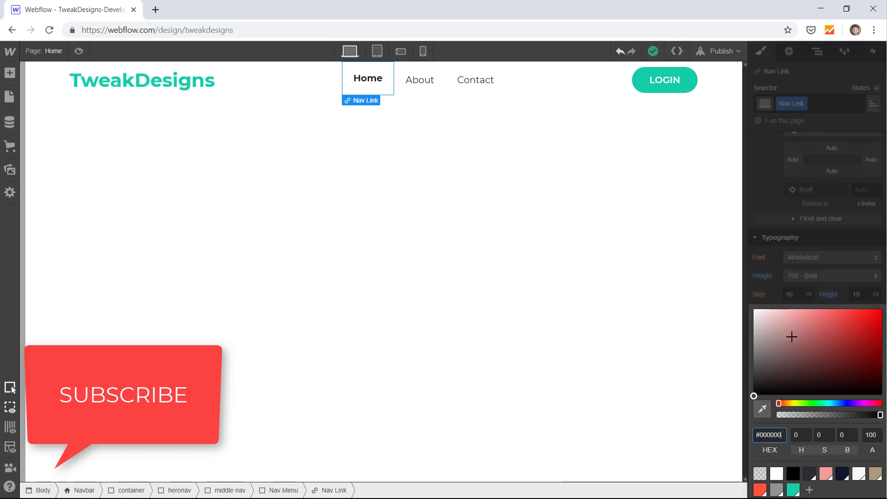
key("ctrl+a")
key("BackSpace")
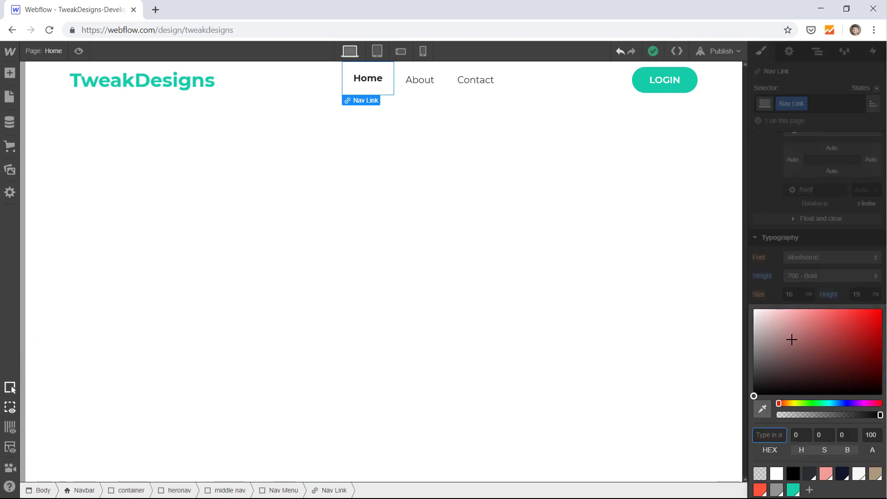
type("#323a45")
key("Return")
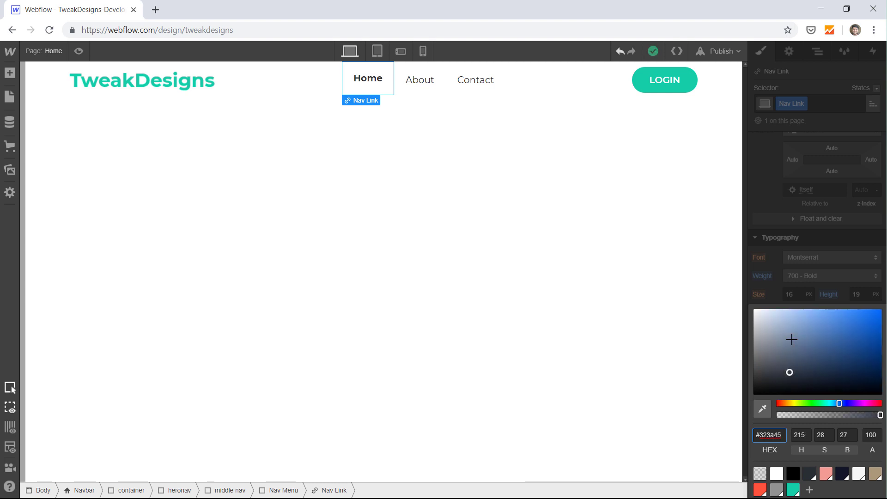
left_click(810, 488)
left_click(872, 488)
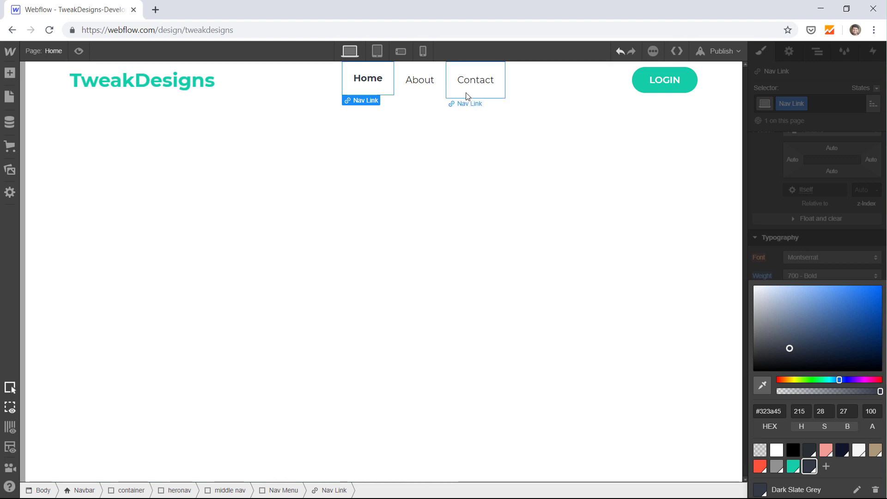
Show the page's element hierarchy and delete the About and Contact nav links, keeping only Home
left_click(818, 52)
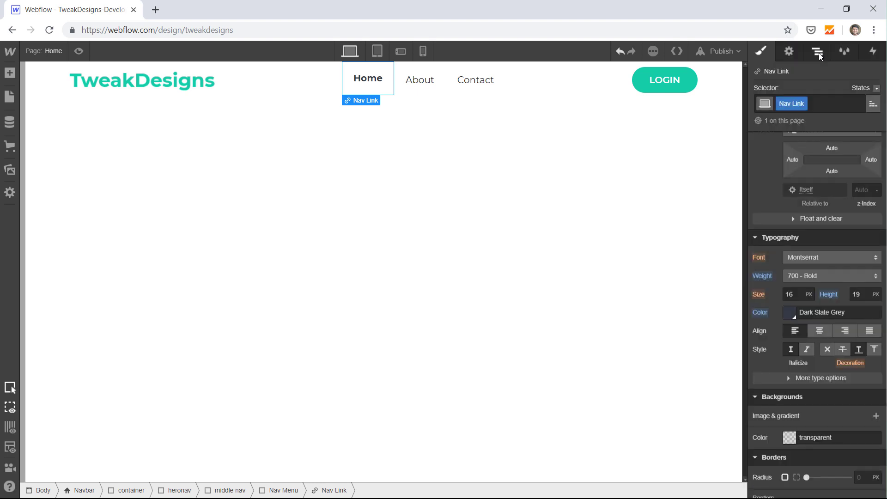
left_click(819, 53)
left_click(440, 75)
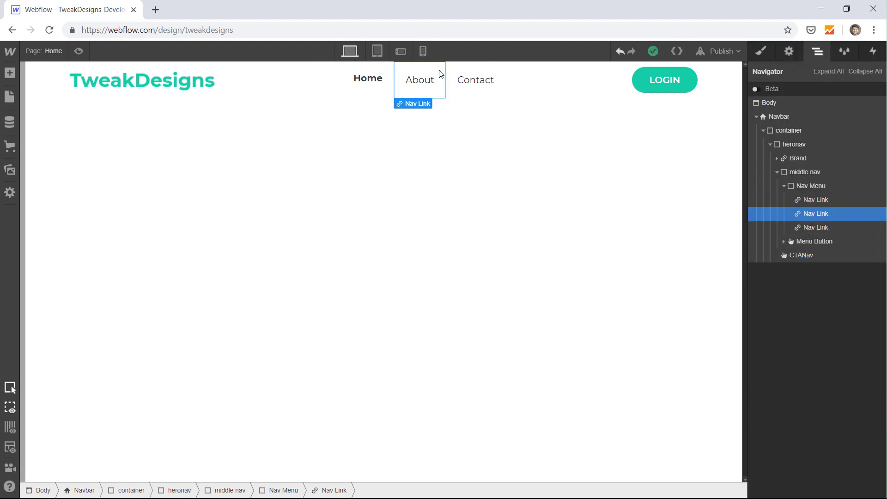
key("Delete")
key("Delete")
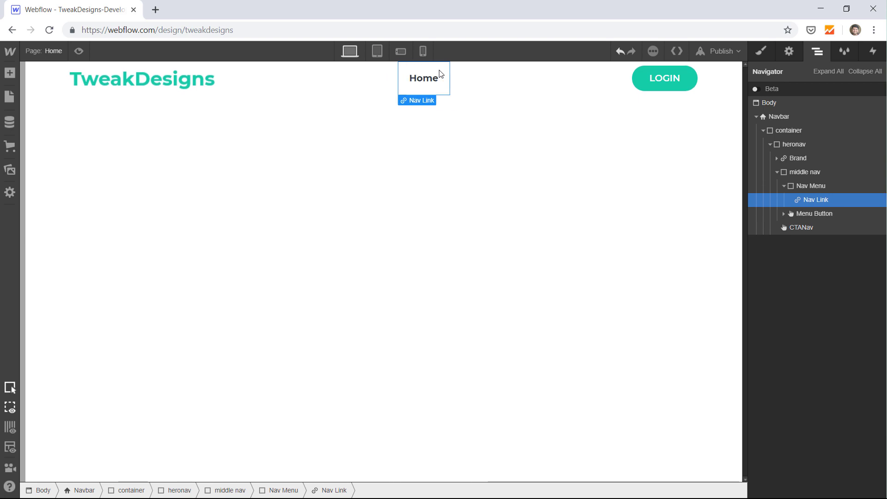
Review the navbar links in the Adobe XD design, return to Webflow, and duplicate the Home nav link five times
key("alt+Tab")
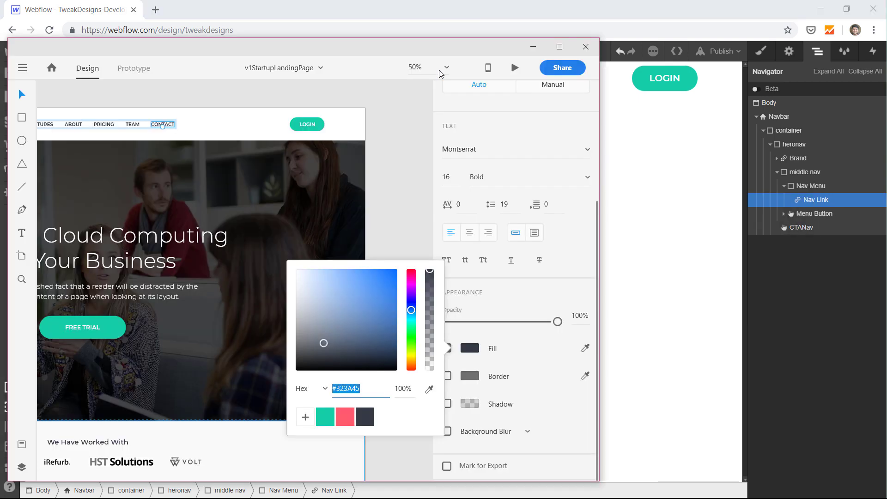
left_click(249, 97)
left_click_drag(249, 96, 404, 101)
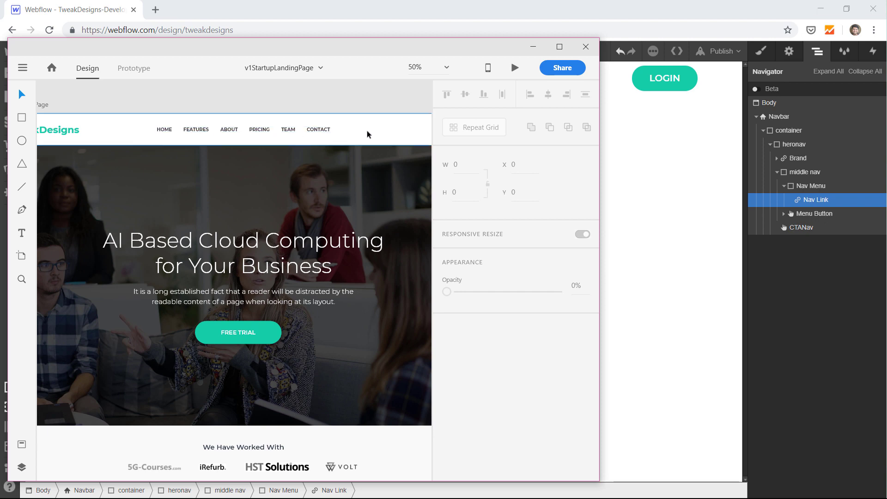
key("alt+Tab")
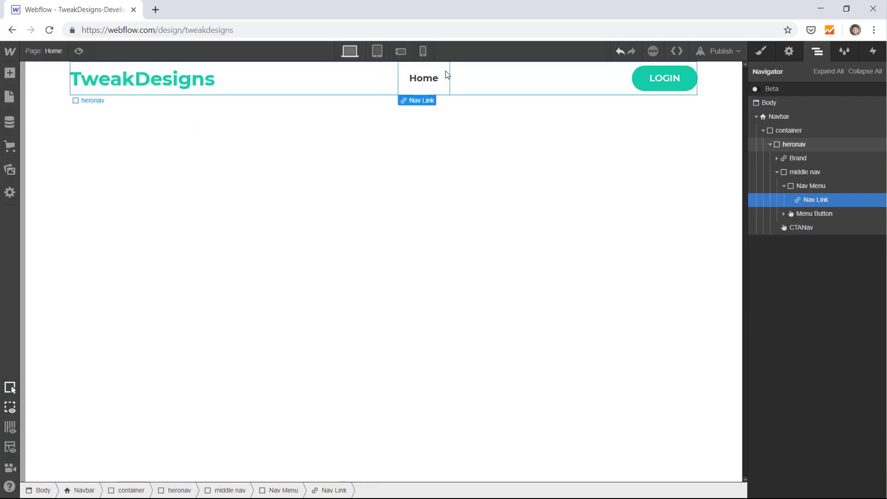
key("ctrl+d")
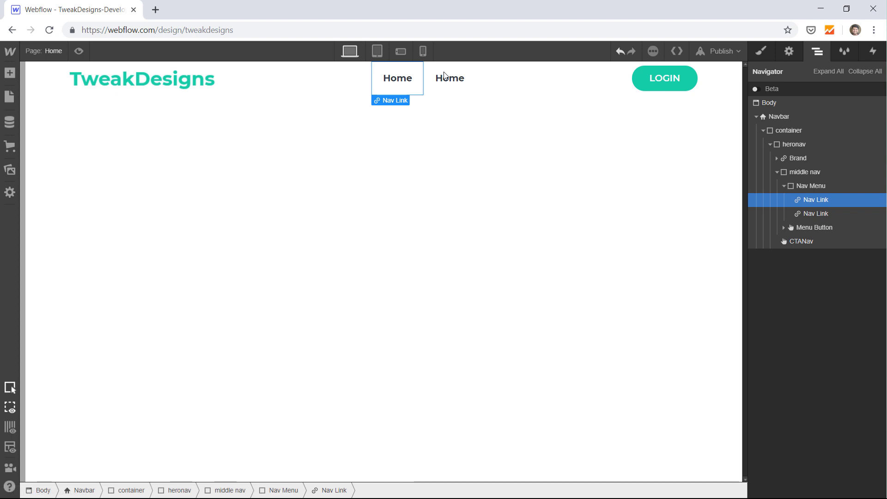
key("ctrl+d")
key("ctrl+d")
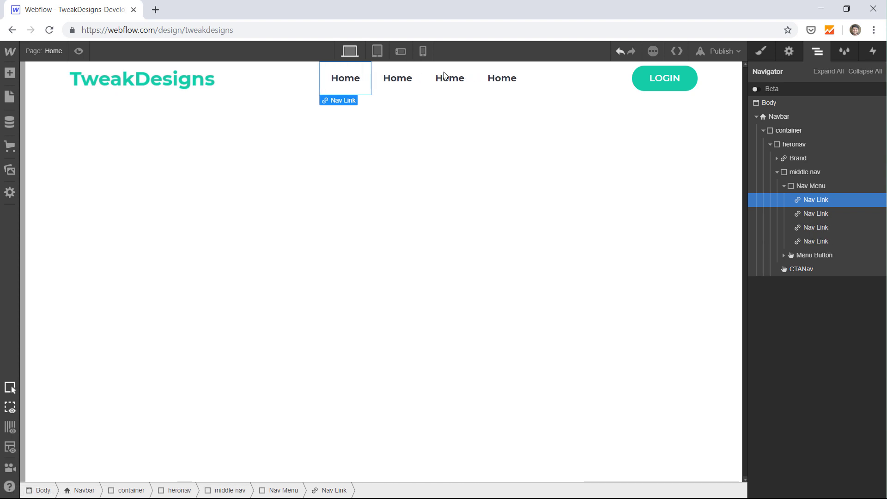
key("ctrl+d")
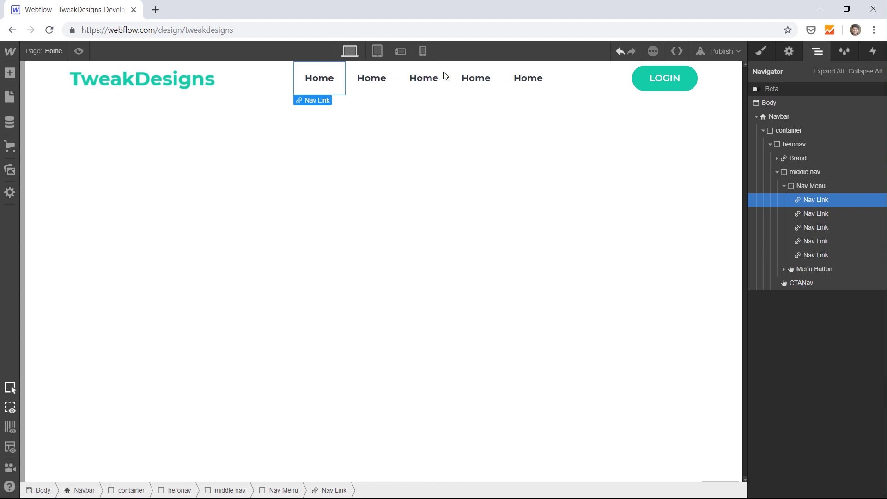
key("ctrl+d")
Check the spacing between HOME and FEATURES in Adobe XD and compare it with the Nav Link padding in Webflow
key("alt+Tab")
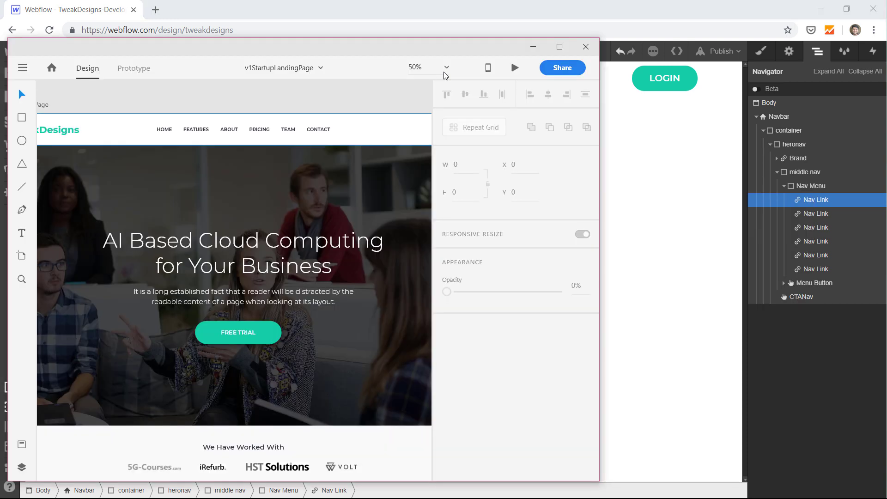
left_click(164, 130)
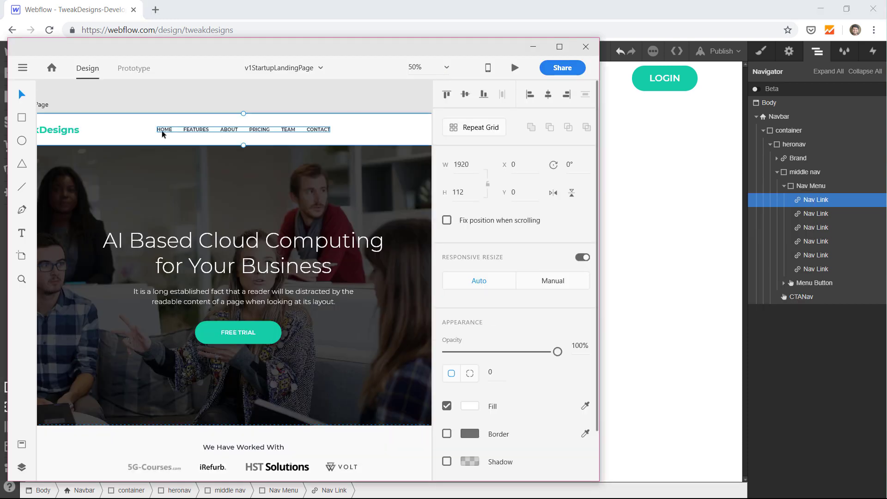
double_click(164, 129)
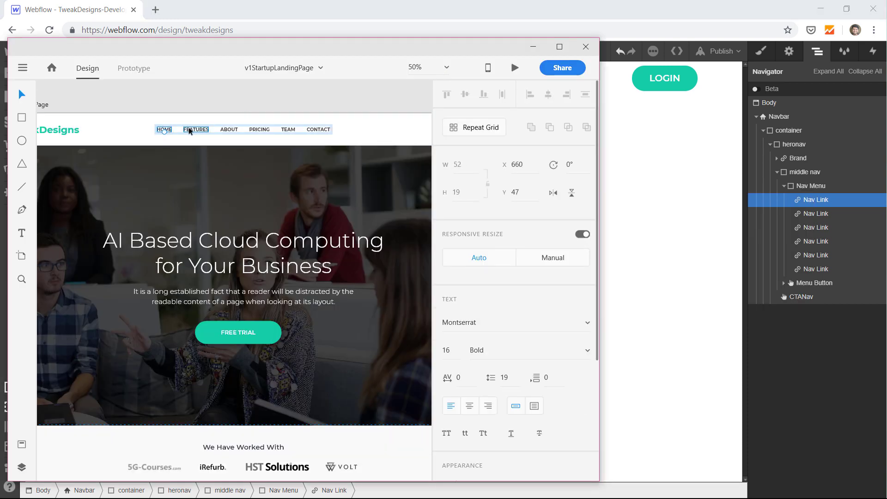
key("alt+Tab")
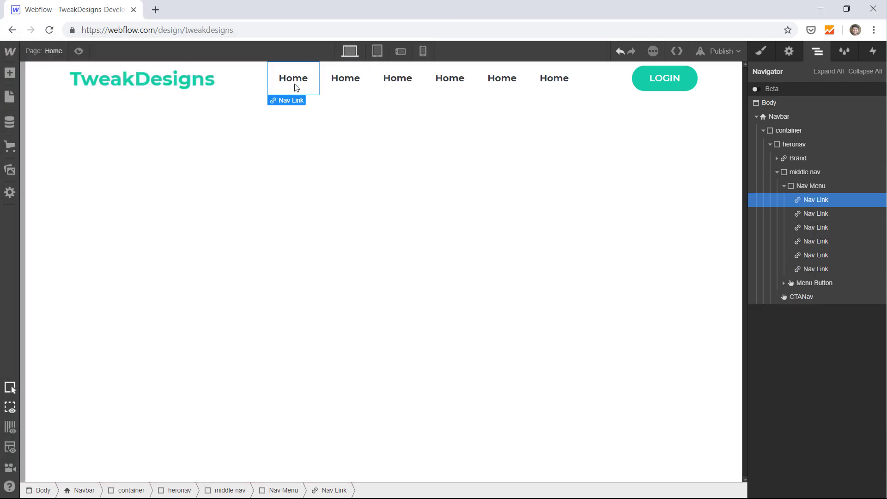
left_click(764, 57)
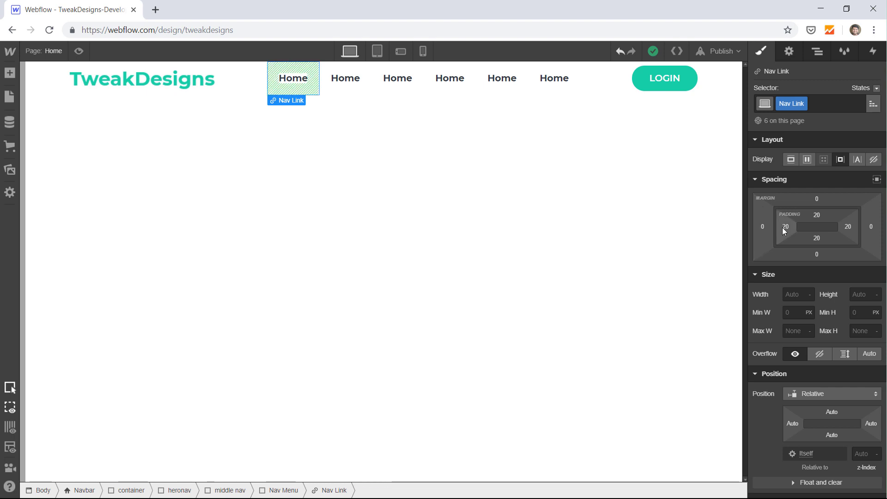
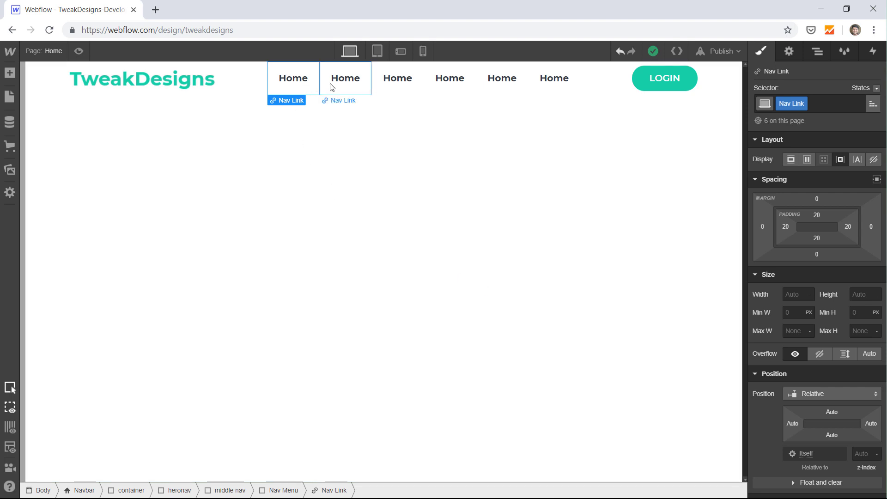
Check the second nav link's label in Adobe XD and change the second Home link's text to FEATURES in Webflow
key("alt+Tab")
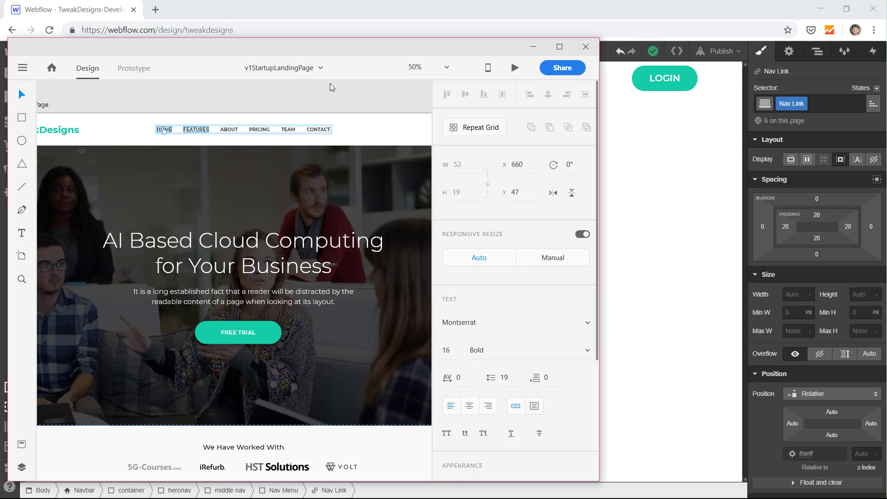
key("alt+Tab")
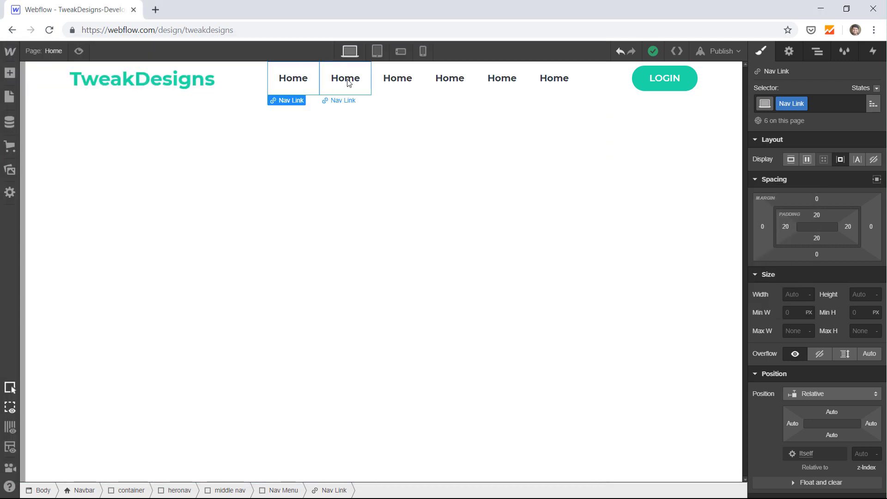
double_click(348, 79)
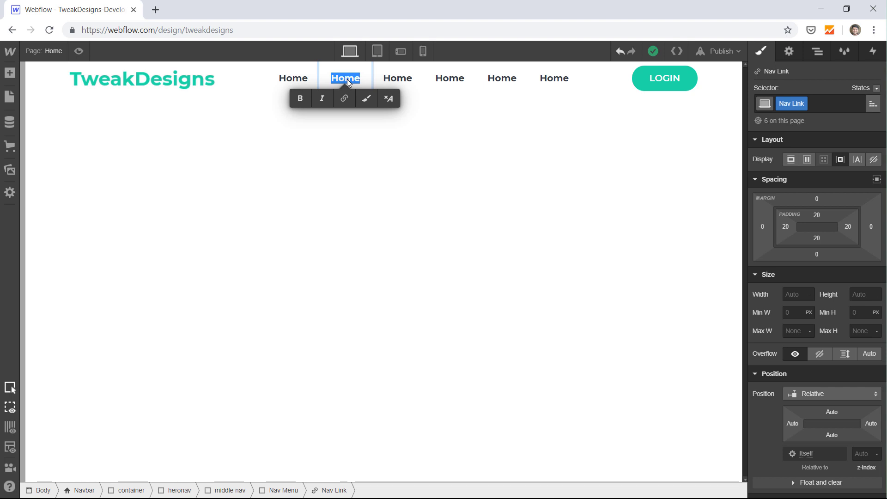
type("FEA")
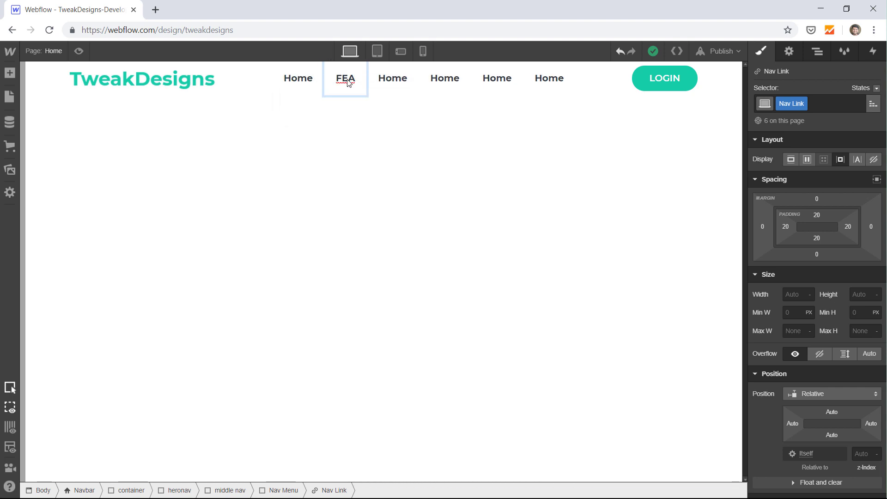
type("TURES")
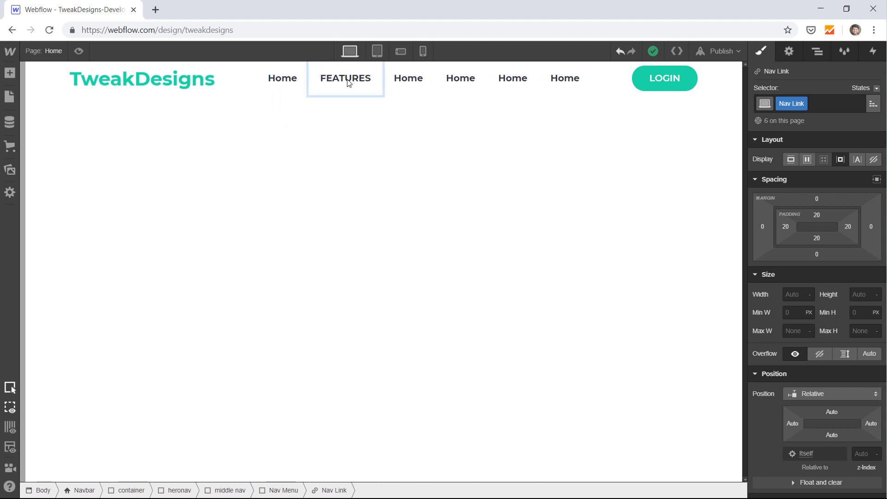
Change the text of the third and fourth navigation links to ABOUT and PRICING
left_click(415, 83)
left_click(415, 83)
double_click(415, 83)
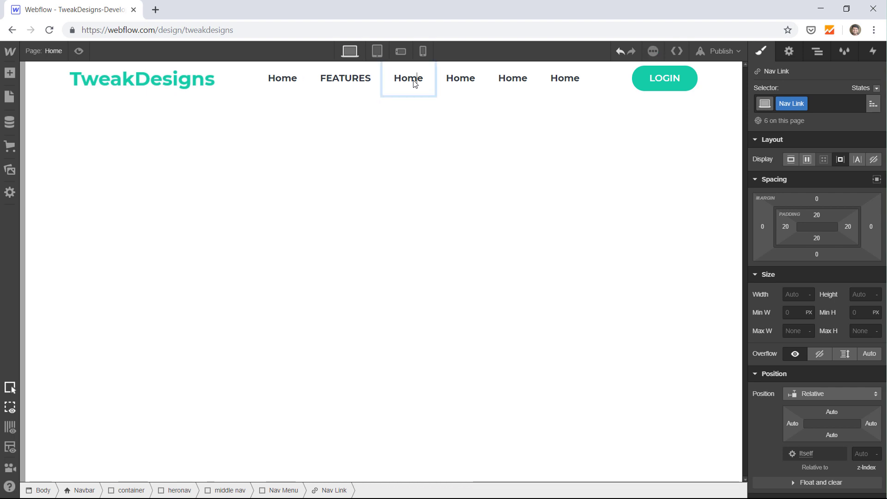
double_click(415, 83)
type("ABOUT")
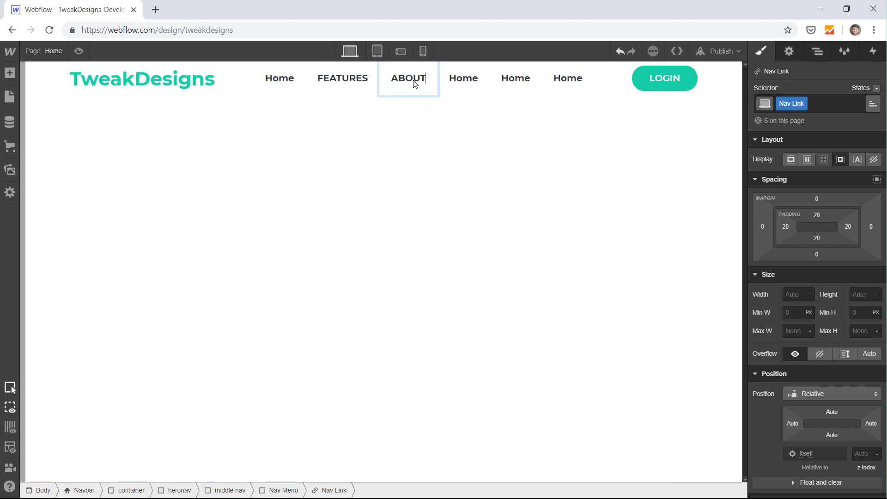
left_click(463, 80)
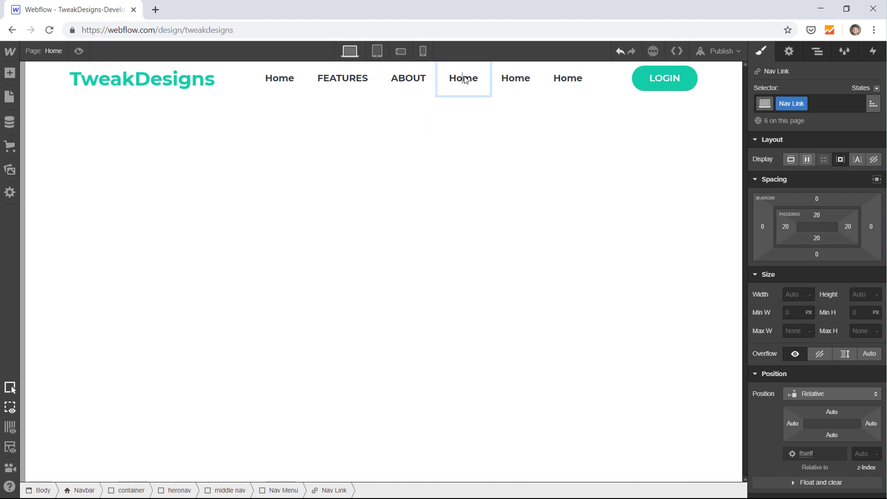
double_click(464, 80)
type("PRICING")
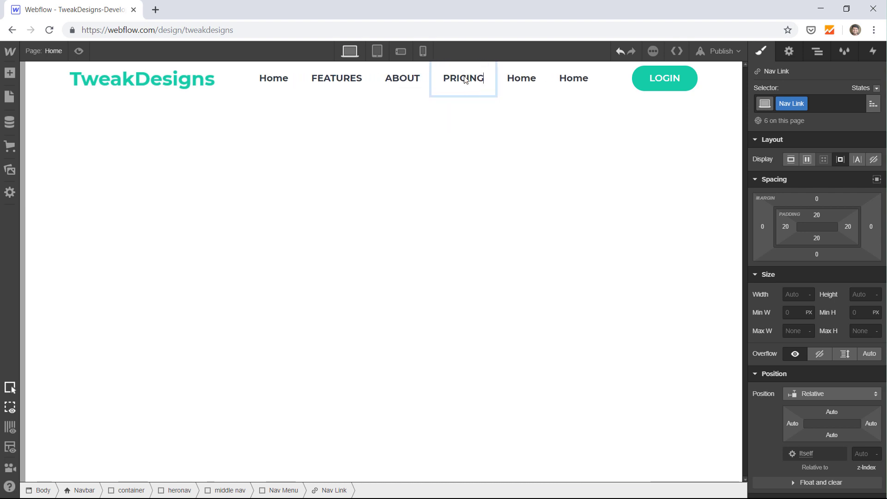
Change the text of the last two navigation links to TEAM and CONTACT, and check the navbar in preview
left_click(513, 79)
double_click(513, 79)
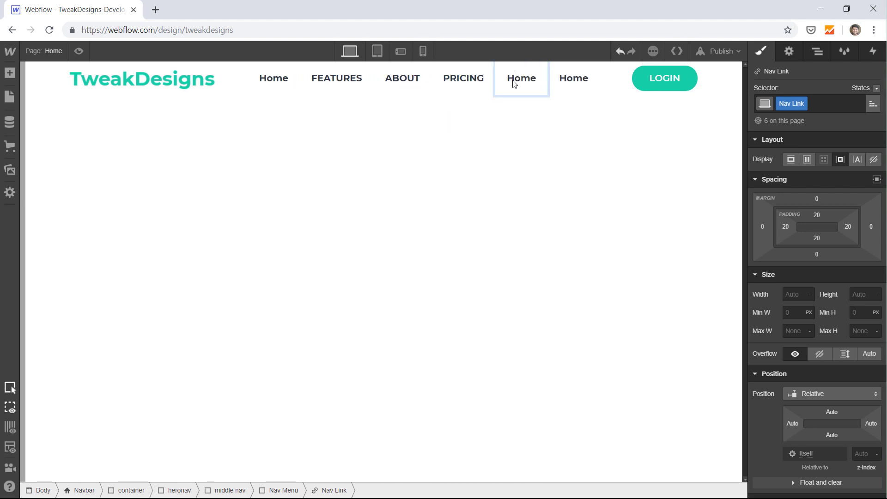
type("TEAM")
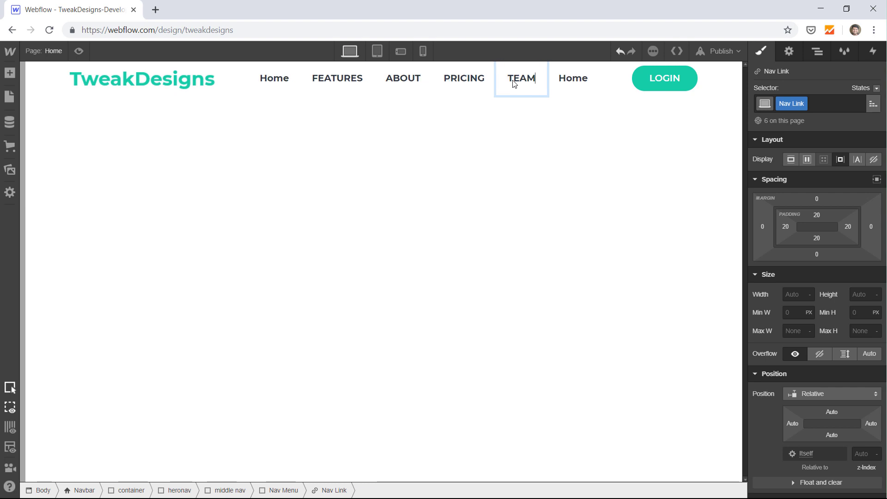
left_click(572, 82)
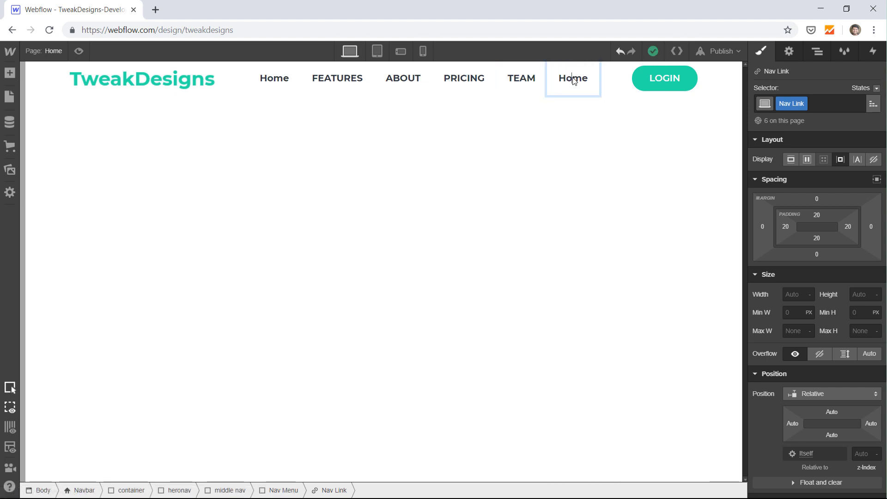
double_click(573, 80)
type("CON")
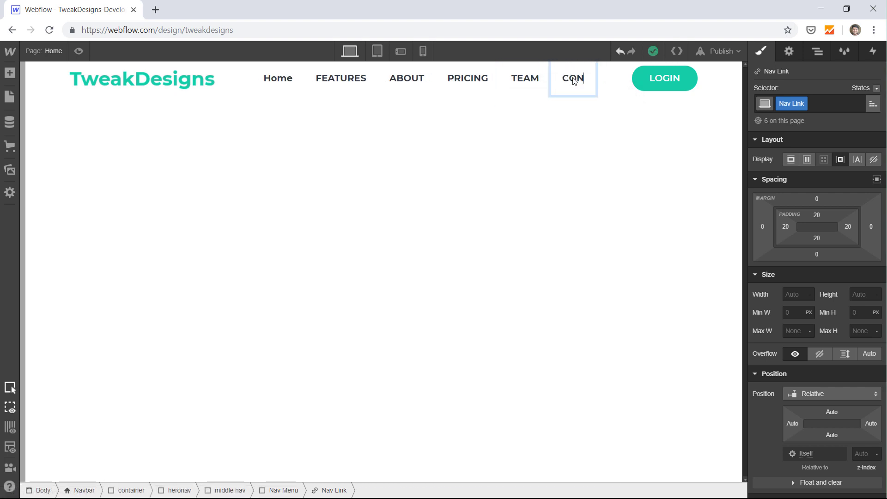
type("TACT")
left_click(505, 147)
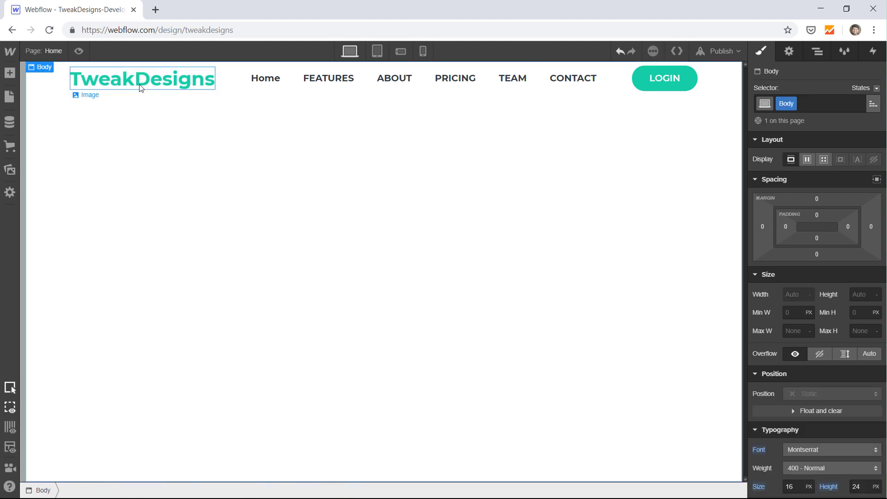
left_click(78, 52)
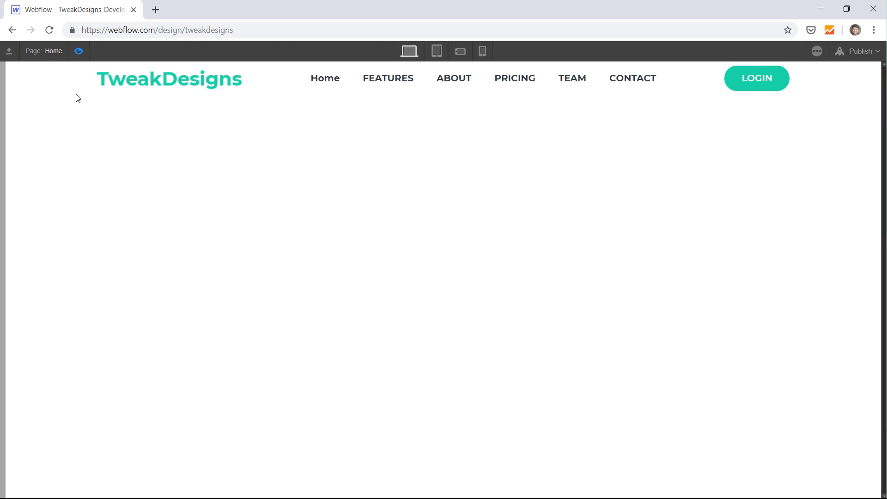
left_click(79, 52)
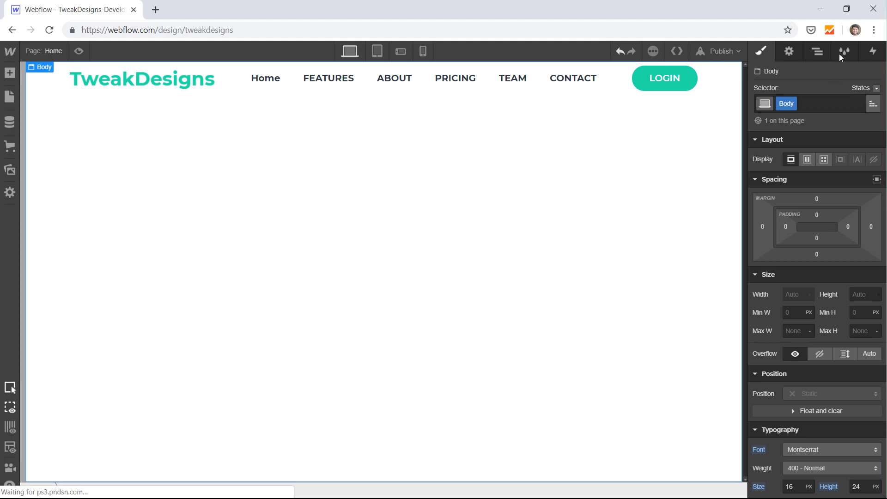
Rename the class of the container div block inside the Navbar to Sitecontainer
left_click(817, 51)
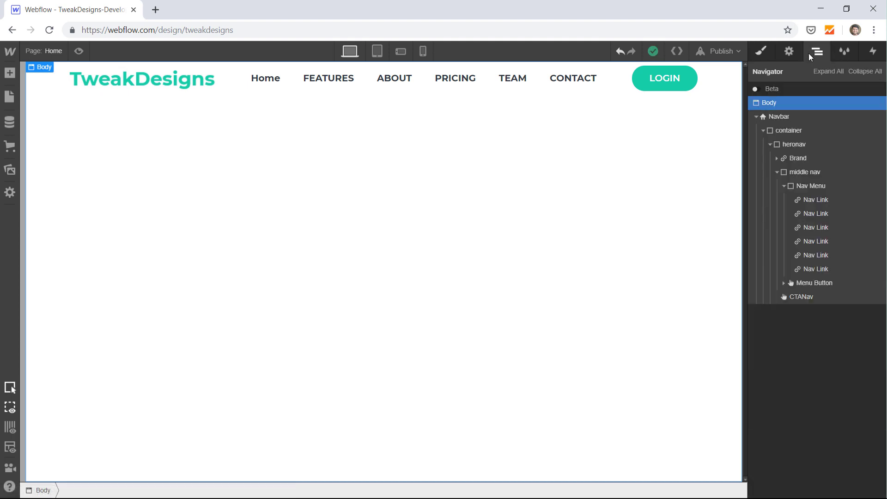
left_click(799, 132)
left_click(763, 51)
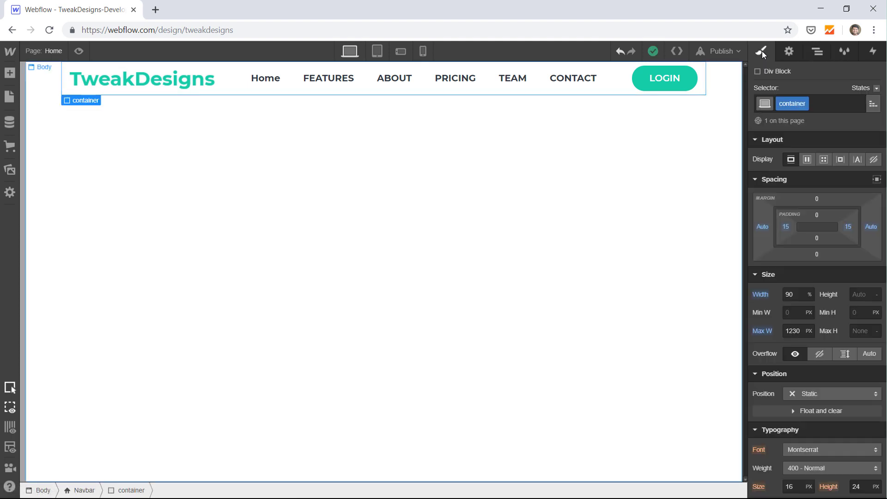
double_click(788, 105)
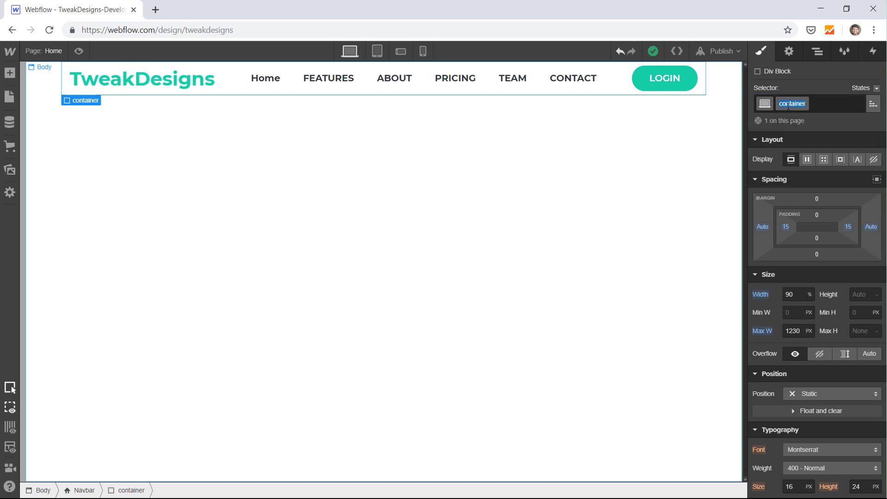
type("Site")
key("Return")
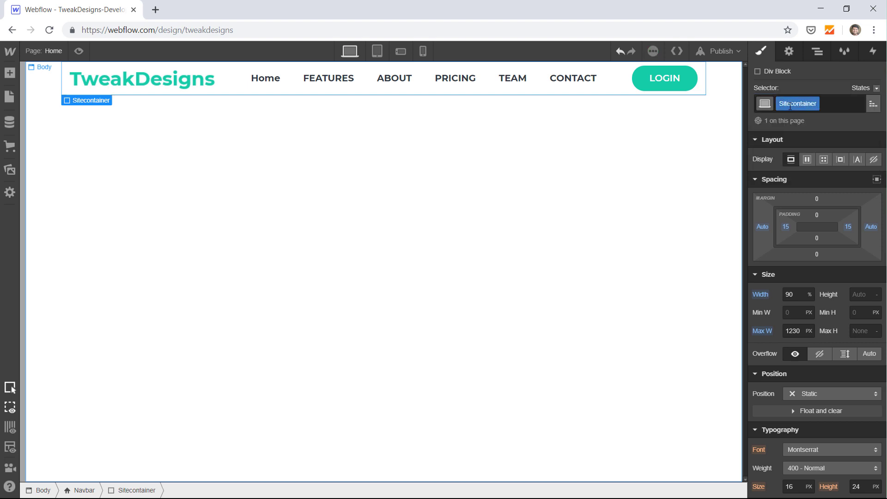
left_click(817, 51)
left_click(278, 142)
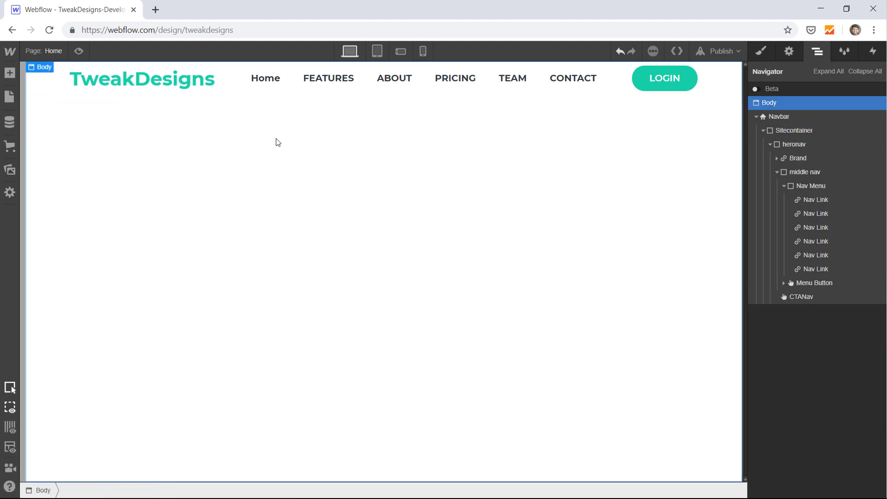
Check the page in preview and change the first navigation link's text to HOME in capitals
left_click(79, 50)
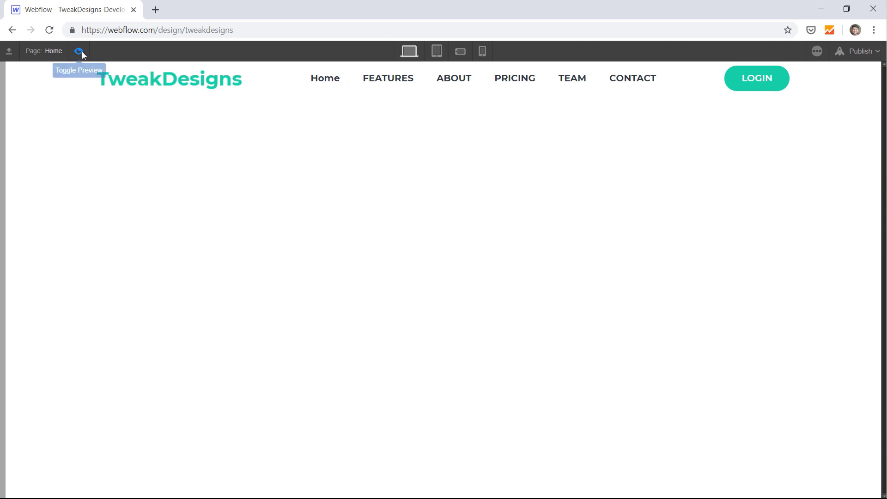
key("alt+Tab")
key("alt+Tab")
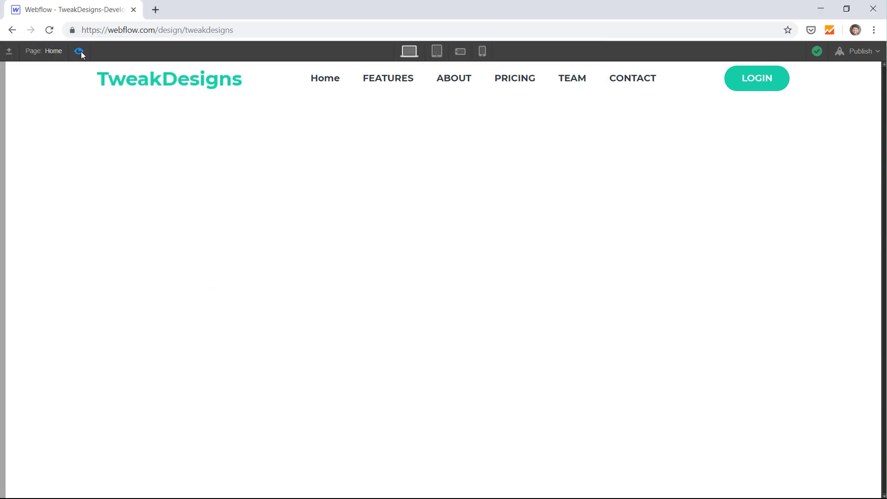
left_click(80, 51)
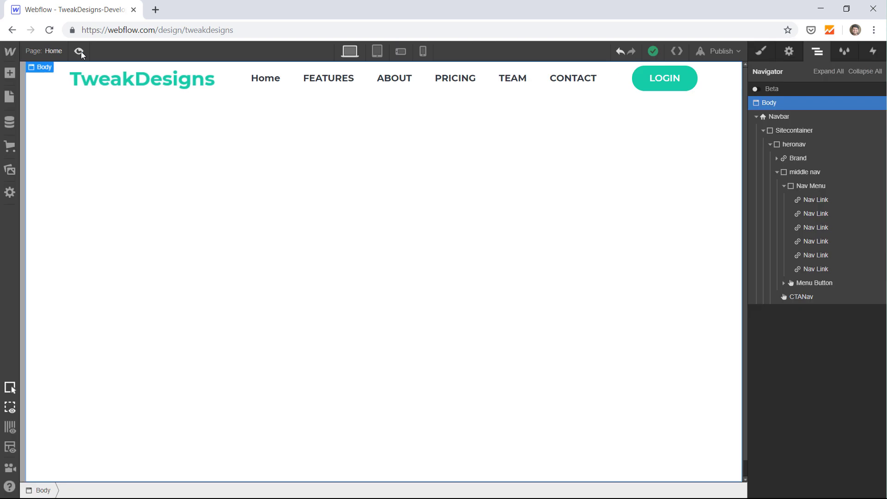
left_click(262, 84)
double_click(263, 84)
type("HOME")
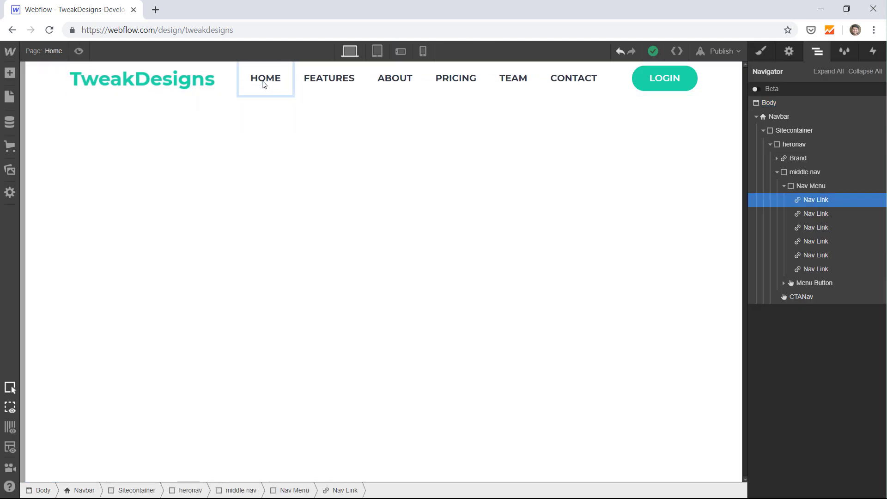
left_click(391, 240)
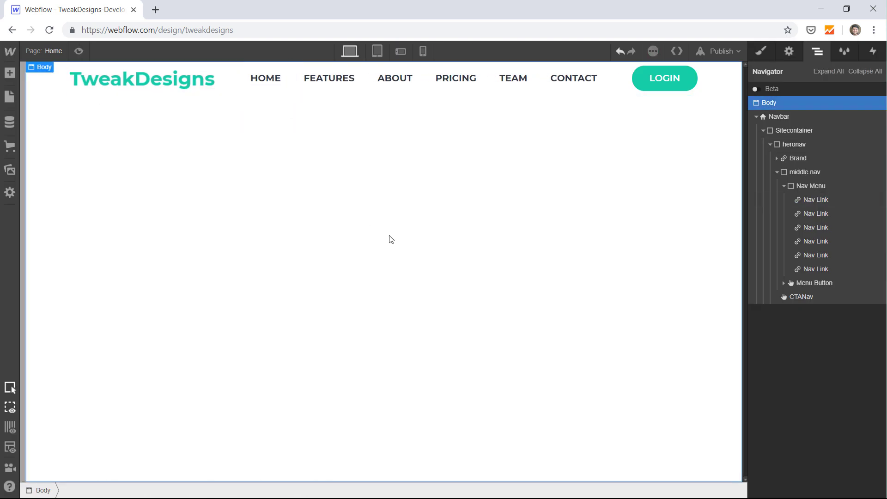
Set the font size of the Nav Link class to 14 px
left_click(263, 76)
key("s")
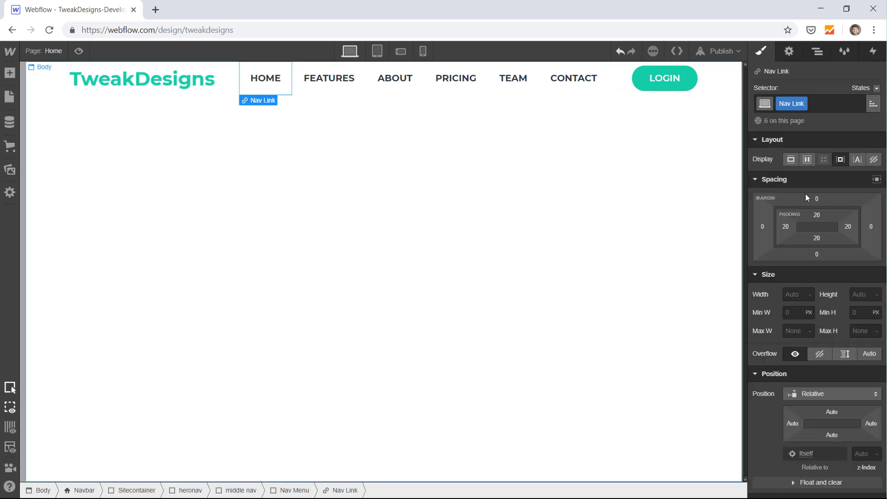
scroll(806, 300, "down", 6)
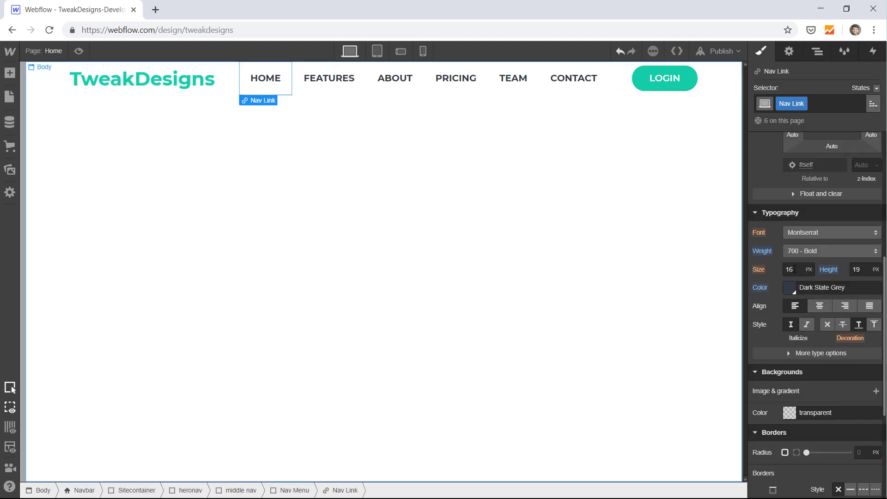
left_click(795, 268)
type("14")
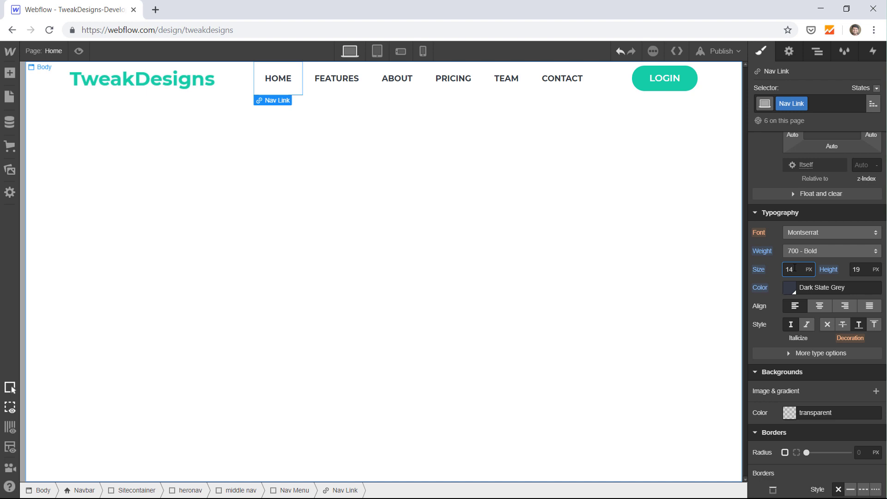
left_click(198, 243)
Preview the page and compare its navbar with the v1StartupLandingPage mockup in Adobe XD
left_click(78, 51)
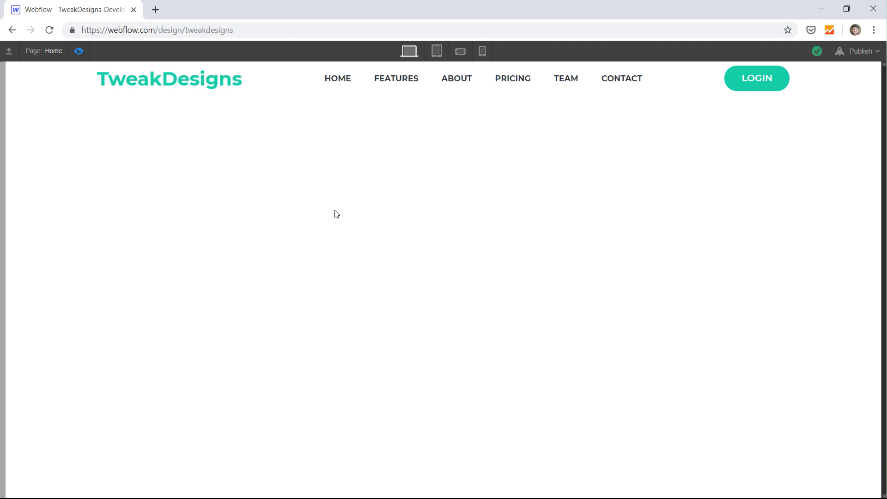
key("alt+Tab")
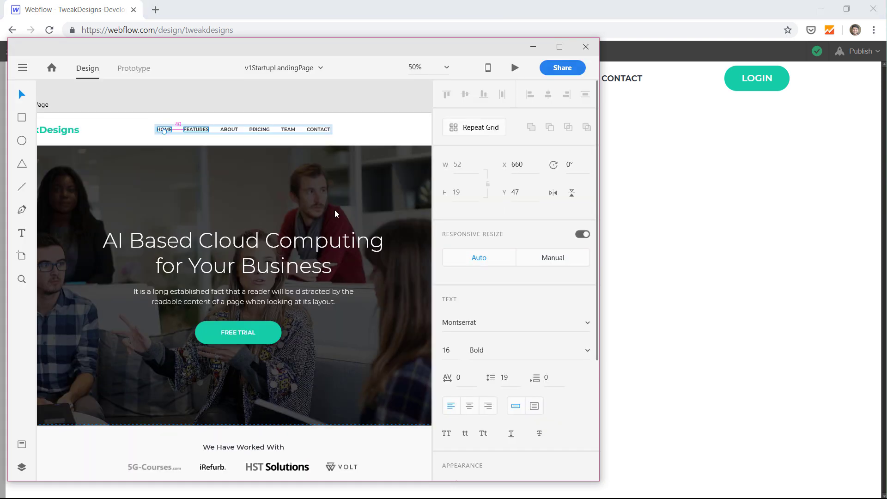
scroll(253, 143, "left", 3)
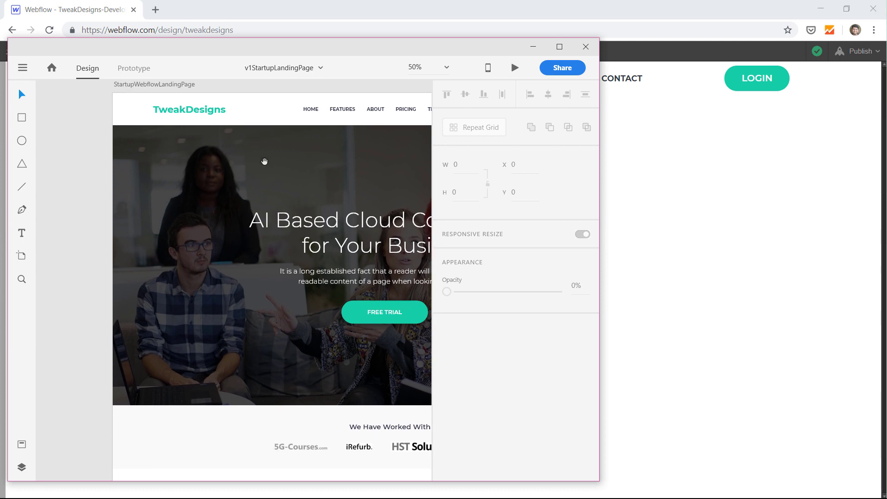
scroll(263, 160, "right", 2)
left_click(357, 3)
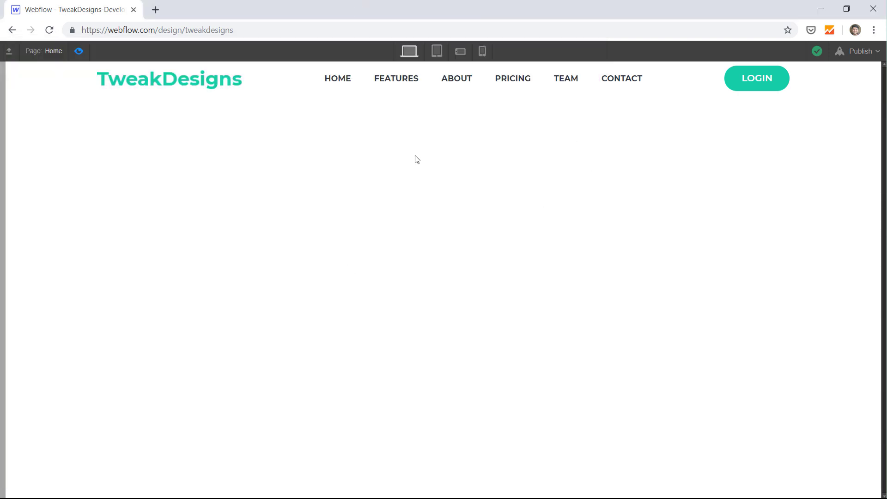
key("alt+Tab")
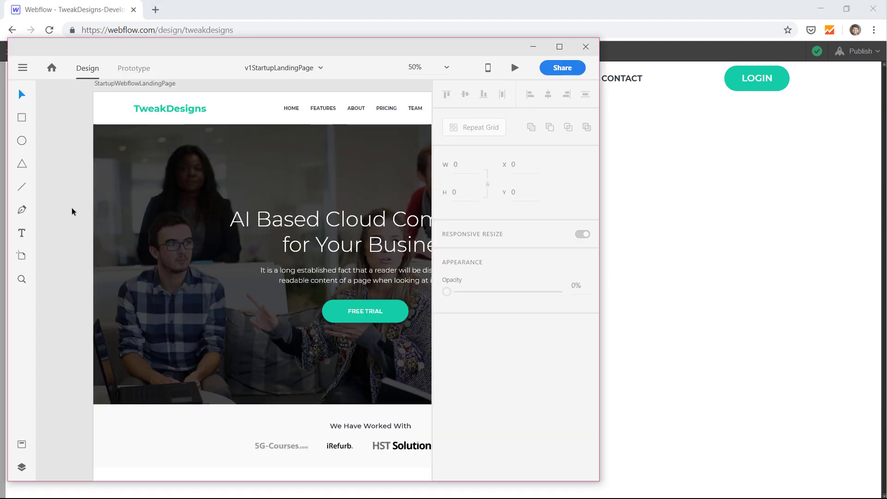
key("alt+Tab")
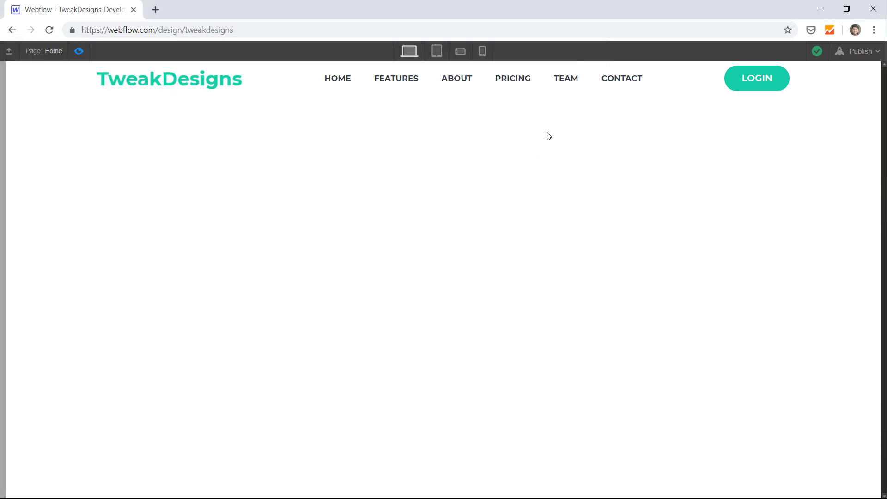
key("alt+Tab")
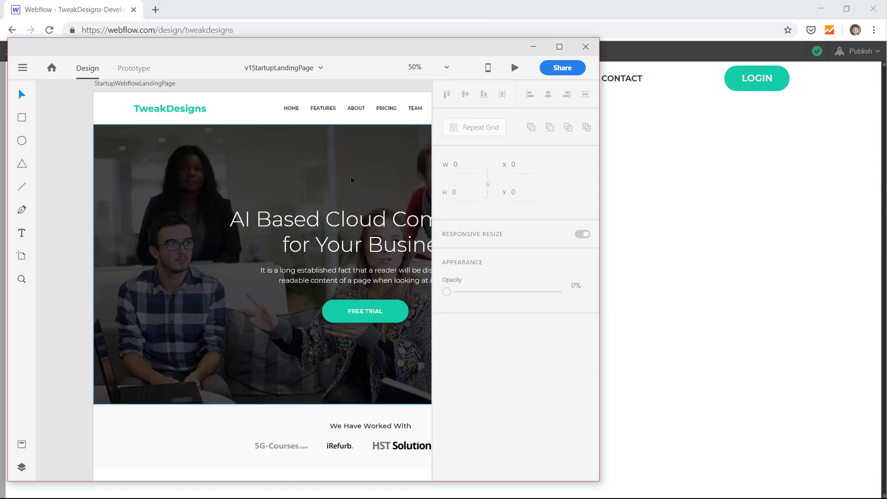
Examine the hero section below the navbar in the landing page mockup, widening the design window to show the full page width
scroll(296, 228, "down", 3)
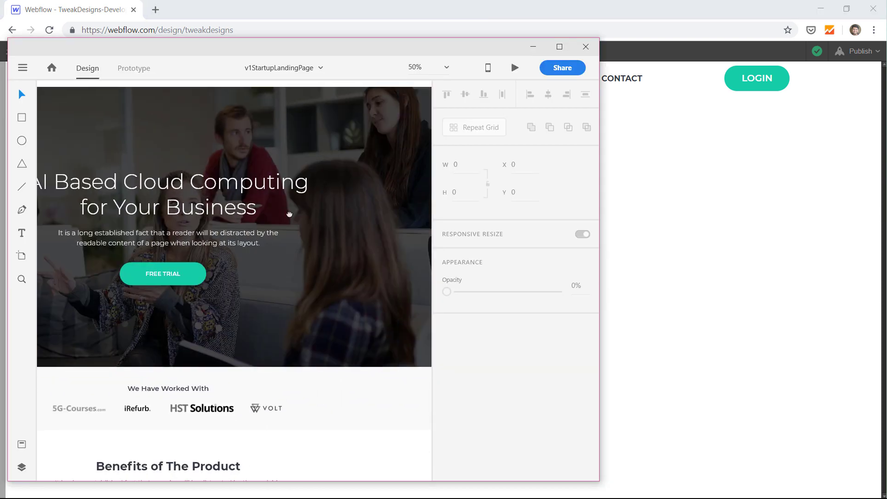
scroll(289, 217, "right", 5)
scroll(324, 231, "left", 4)
scroll(342, 236, "up", 3)
scroll(257, 233, "left", 5)
scroll(257, 233, "up", 1)
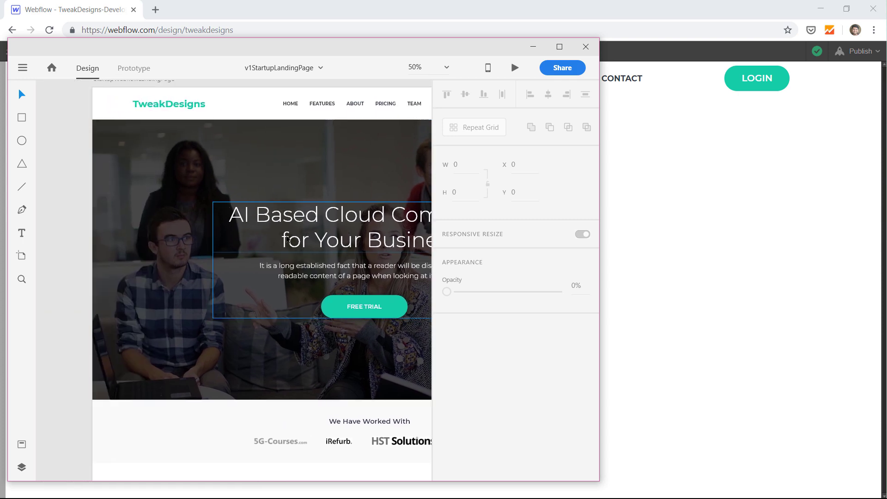
left_click_drag(600, 238, 884, 244)
scroll(683, 243, "up", 1)
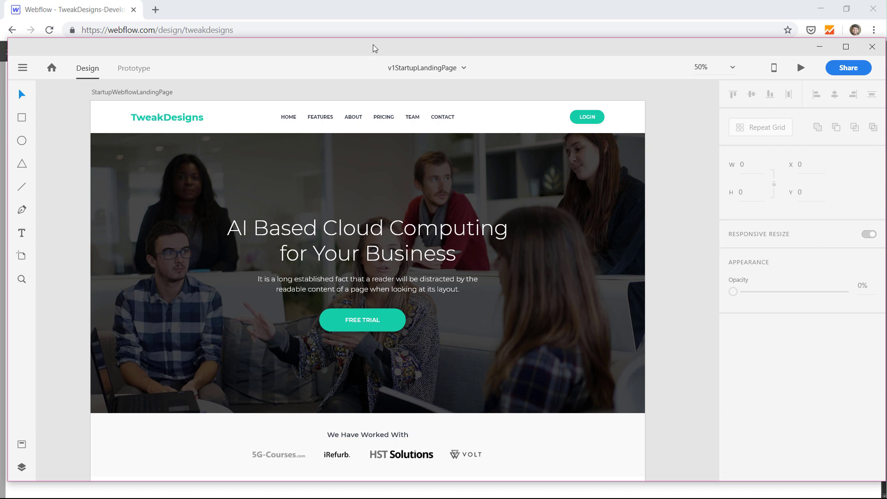
left_click_drag(374, 45, 384, 51)
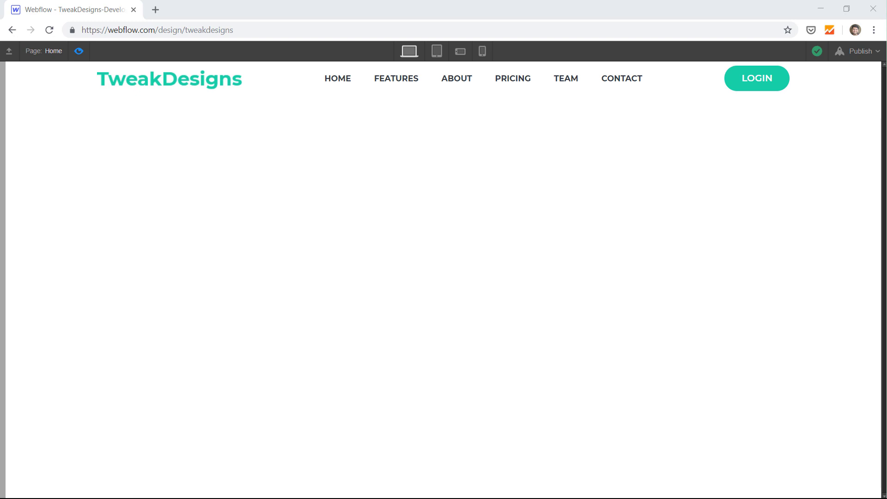
Look over the hero section in the Adobe XD mockup once more and return to Webflow, leaving the page preview
left_click(392, 4)
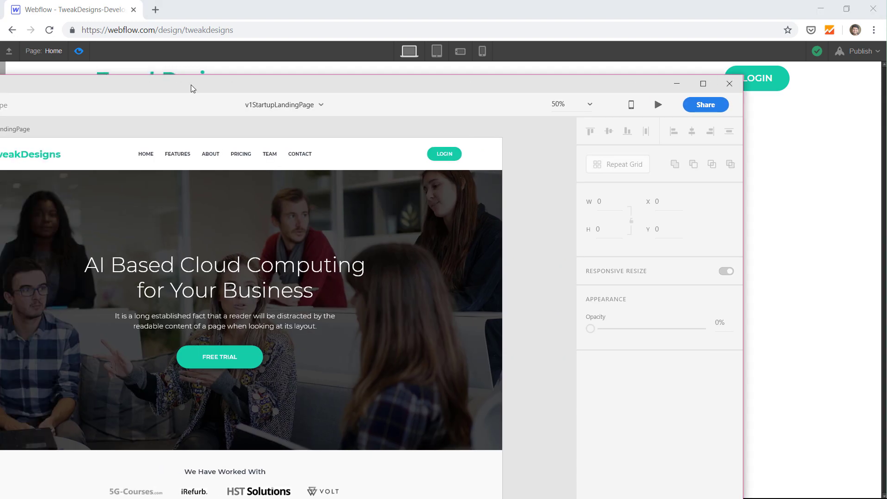
left_click_drag(192, 88, 274, 88)
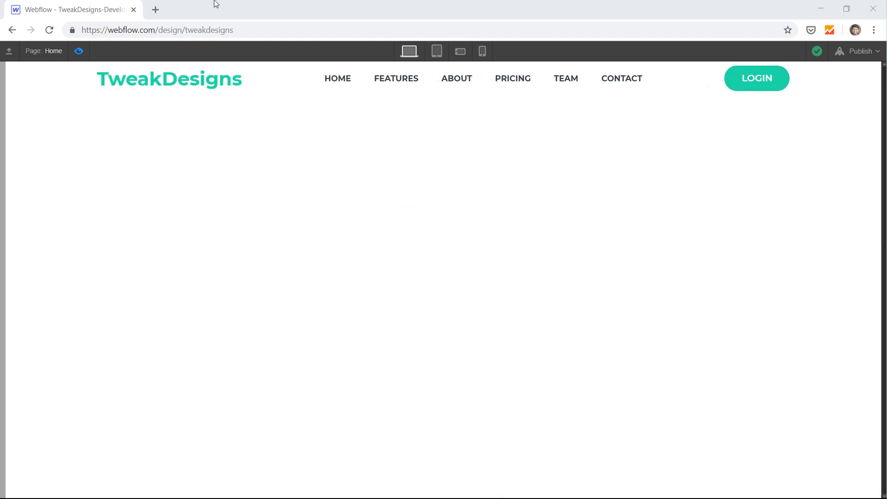
left_click(77, 55)
left_click(77, 54)
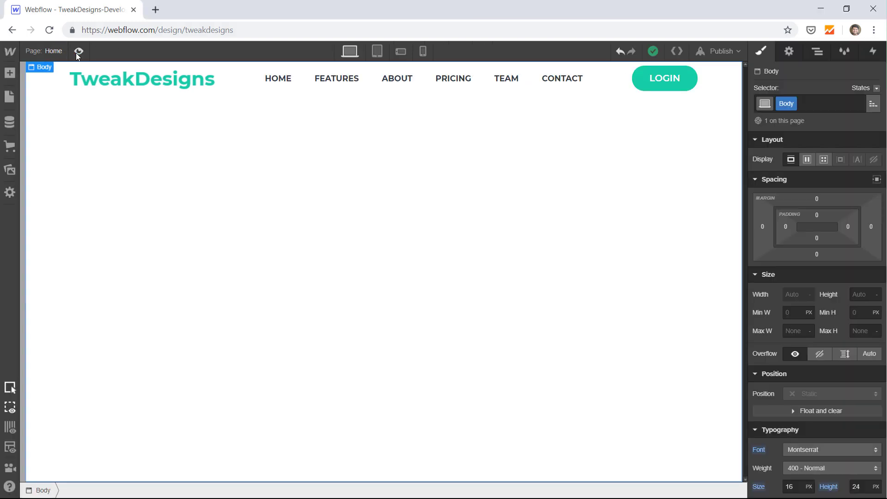
Collapse the Navbar element in the page structure and look through its style settings
left_click(817, 52)
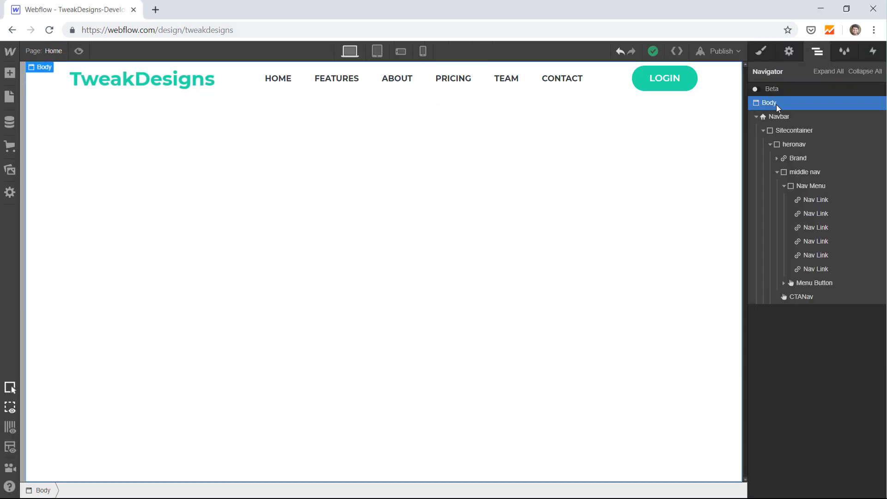
left_click(760, 115)
left_click(756, 117)
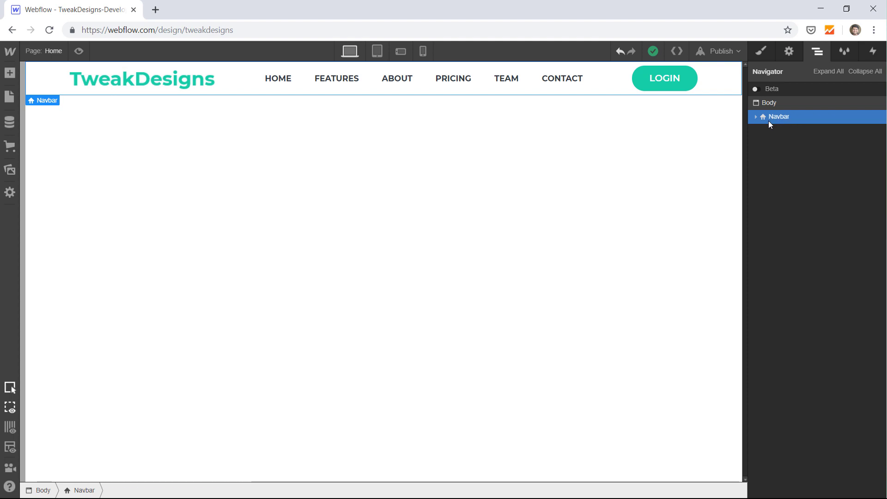
left_click(761, 52)
scroll(797, 265, "down", 3)
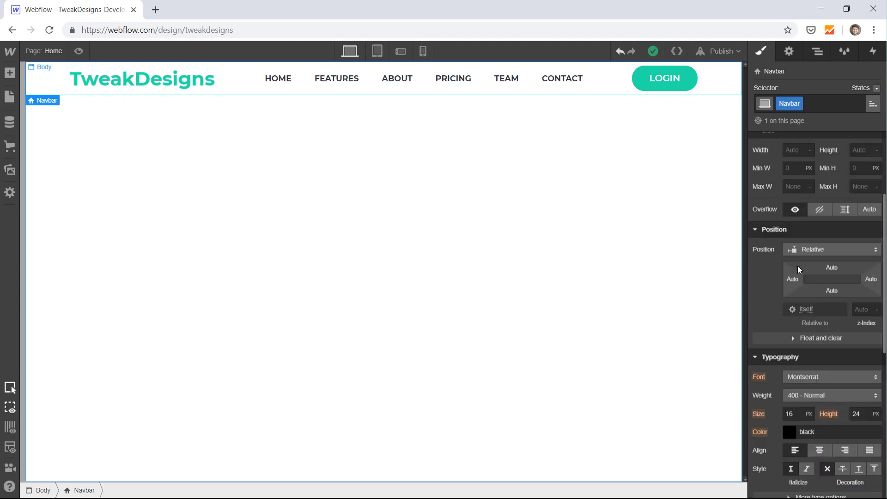
scroll(814, 245, "up", 3)
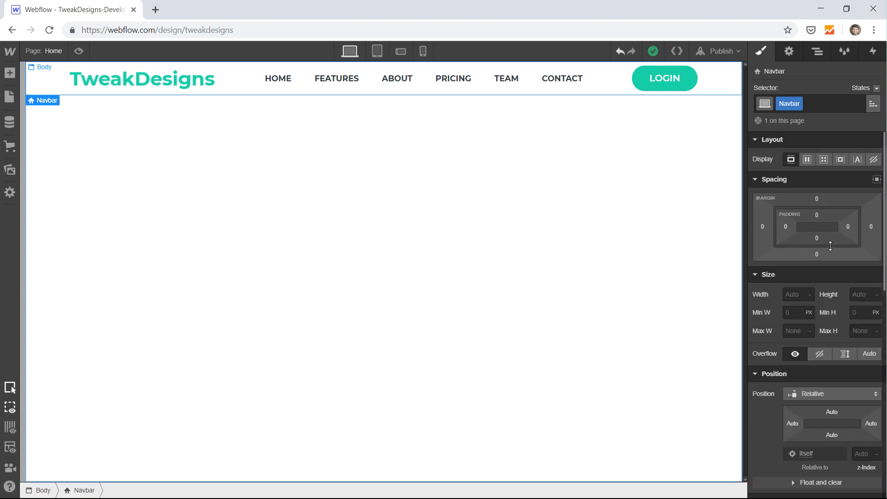
left_click(818, 52)
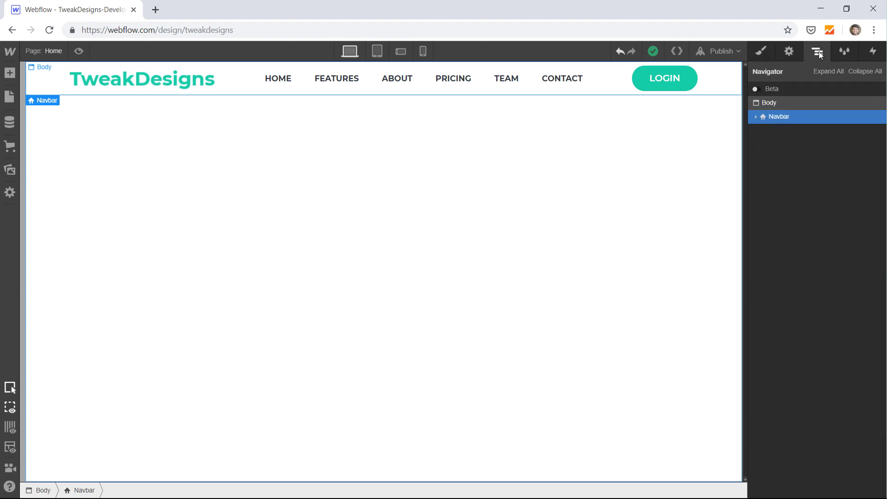
Add a Section element below the Navbar and give it the new class Hero
left_click(9, 74)
left_click_drag(44, 163, 811, 177)
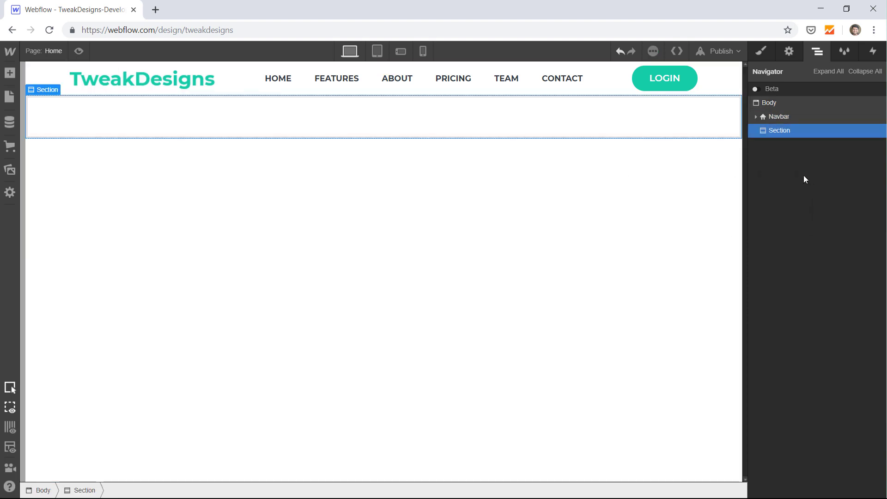
left_click(764, 59)
left_click(814, 104)
type("Hero")
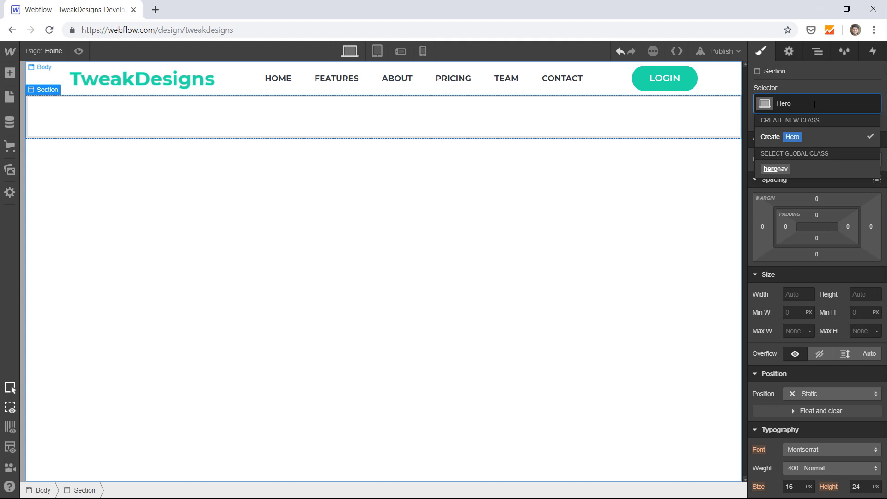
key("Return")
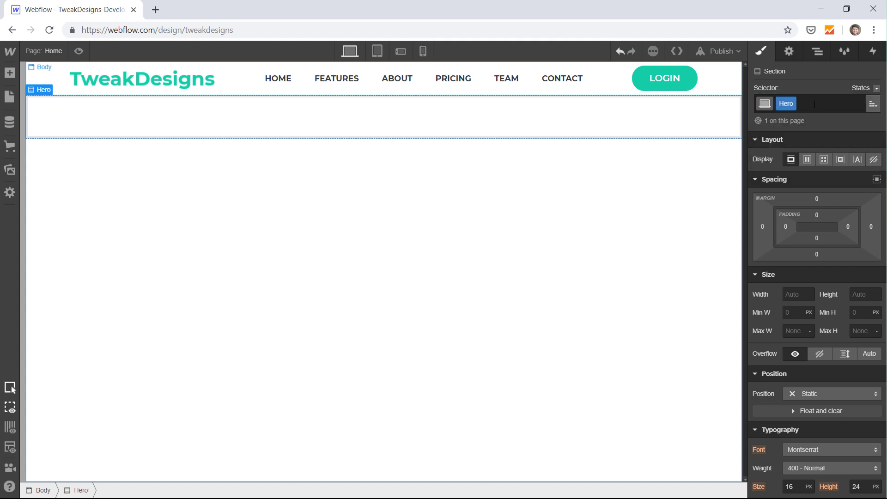
Add a Div Block inside the Hero section and show it in the page structure
left_click(817, 52)
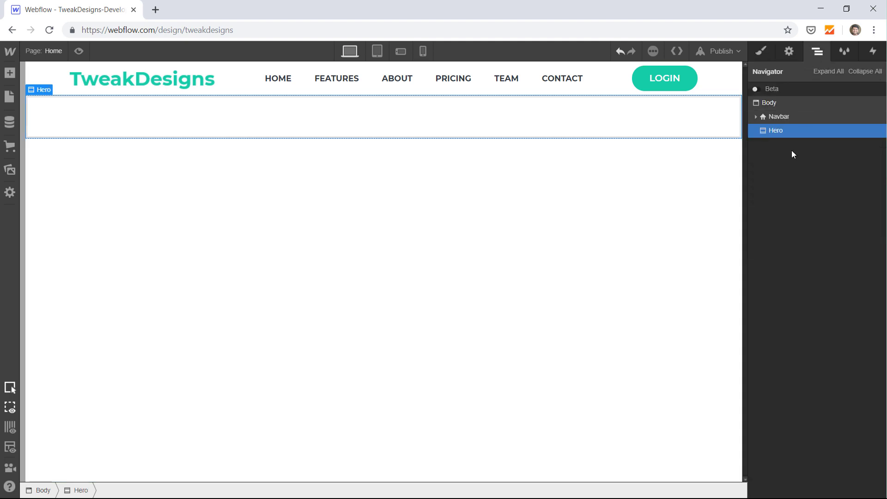
left_click(10, 72)
left_click(41, 280)
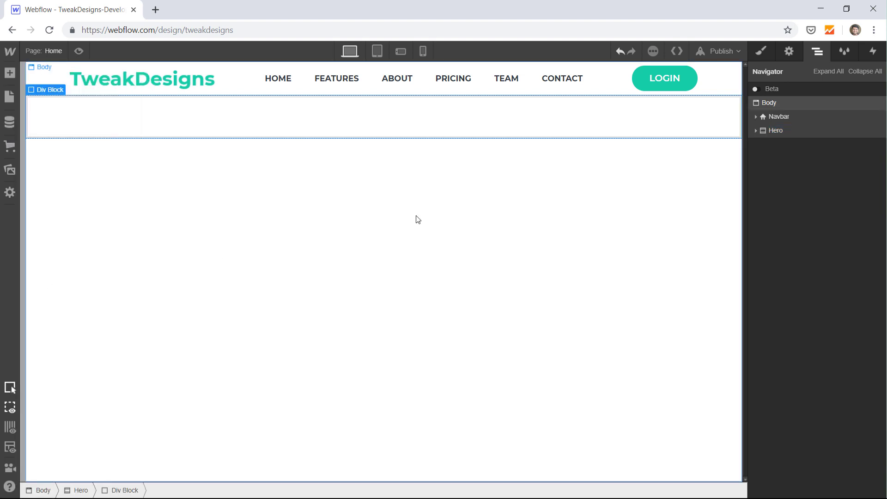
left_click(756, 131)
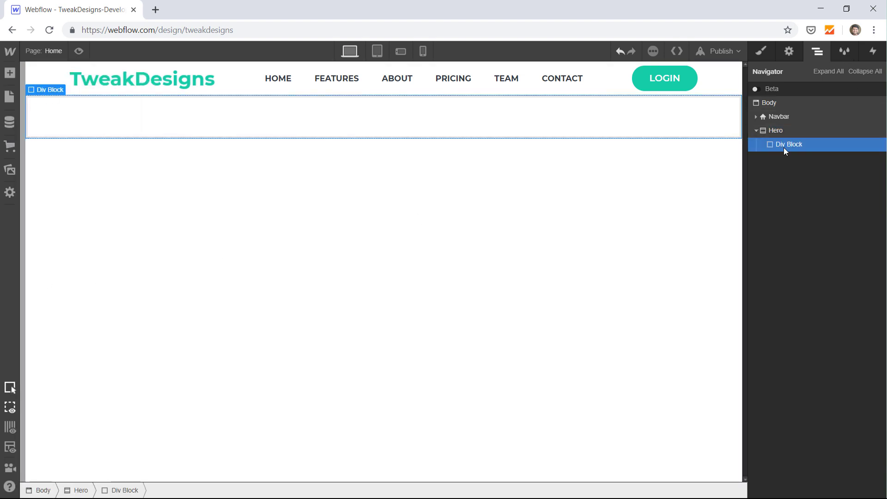
left_click(774, 130)
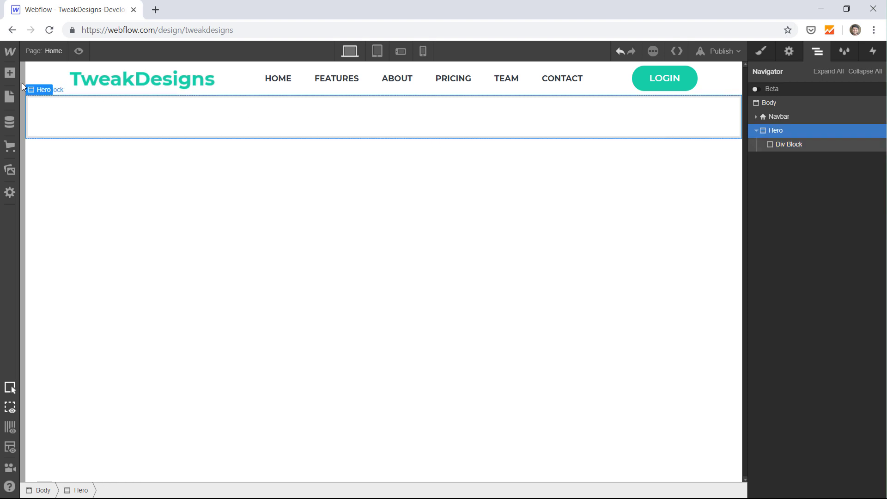
left_click(18, 73)
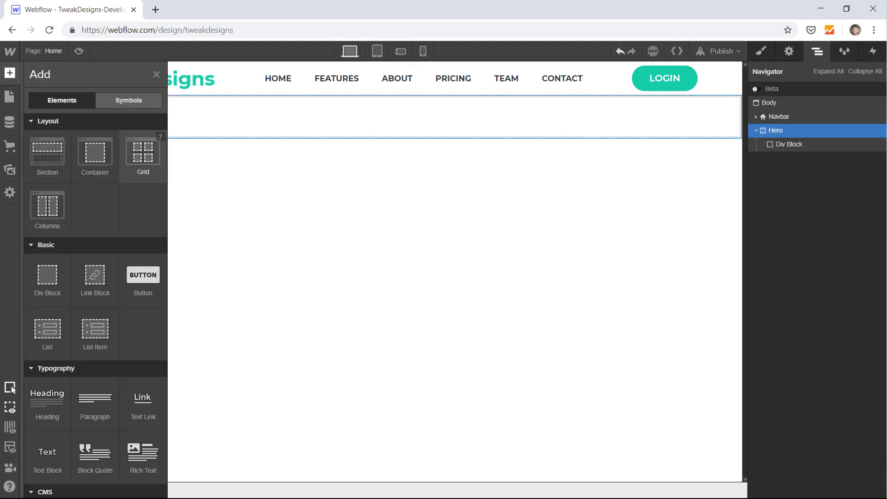
left_click(9, 73)
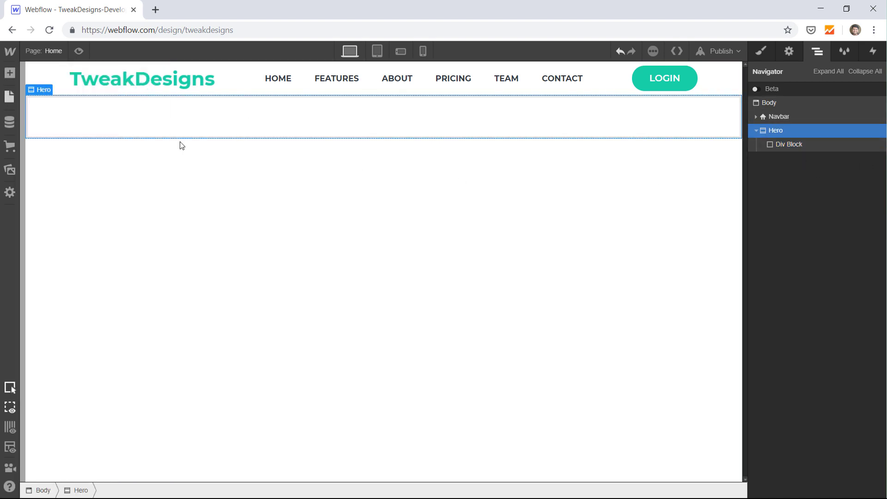
Apply the existing Sitecontainer class to the Div Block inside the Hero section
left_click(789, 144)
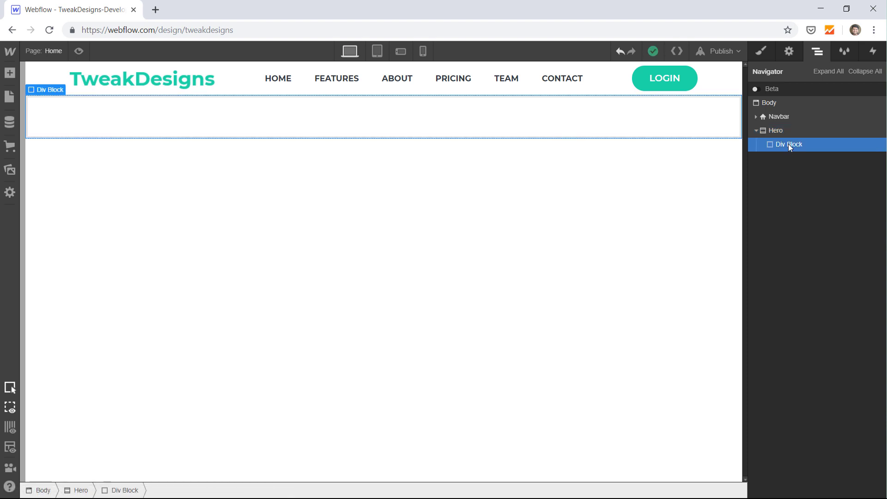
left_click(755, 53)
left_click(810, 95)
type("Site")
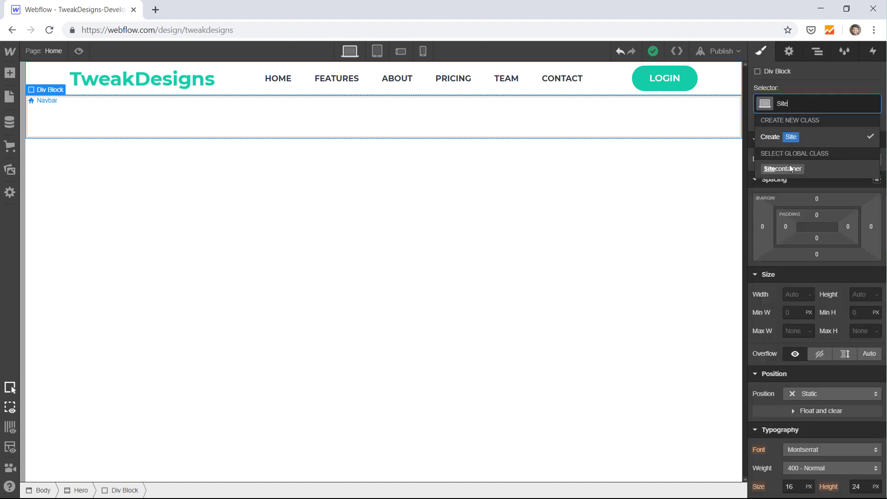
left_click(783, 170)
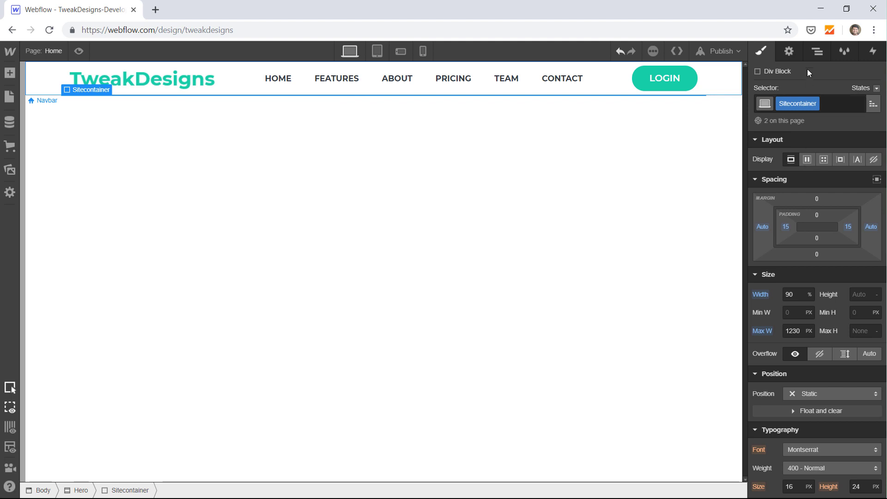
left_click(810, 57)
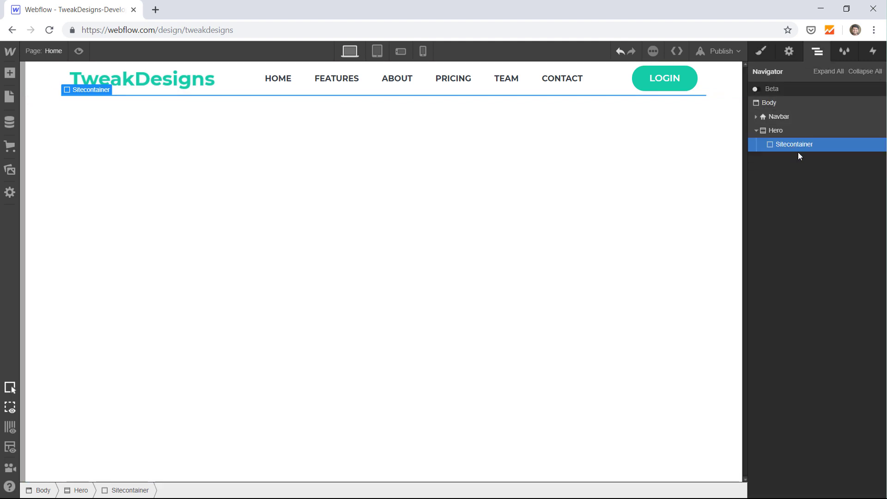
Add a background image to the Hero section, using hero_bg.png from the site's assets
left_click(794, 132)
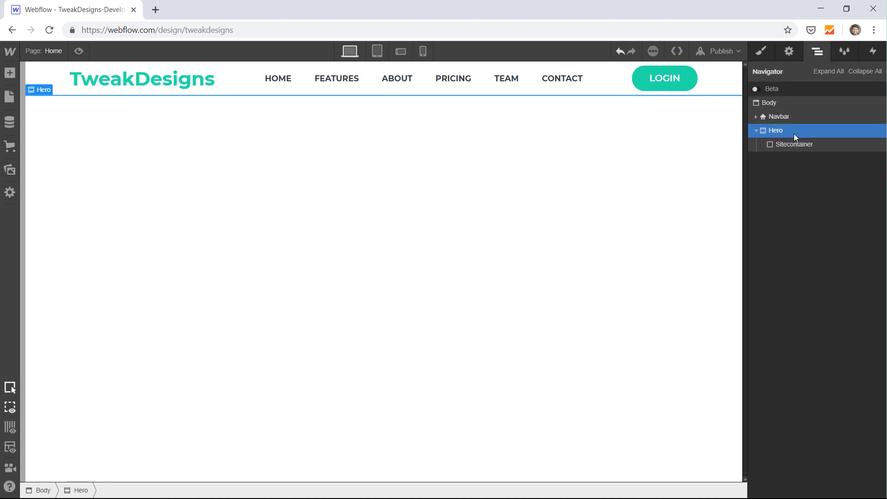
left_click(765, 51)
scroll(837, 290, "down", 8)
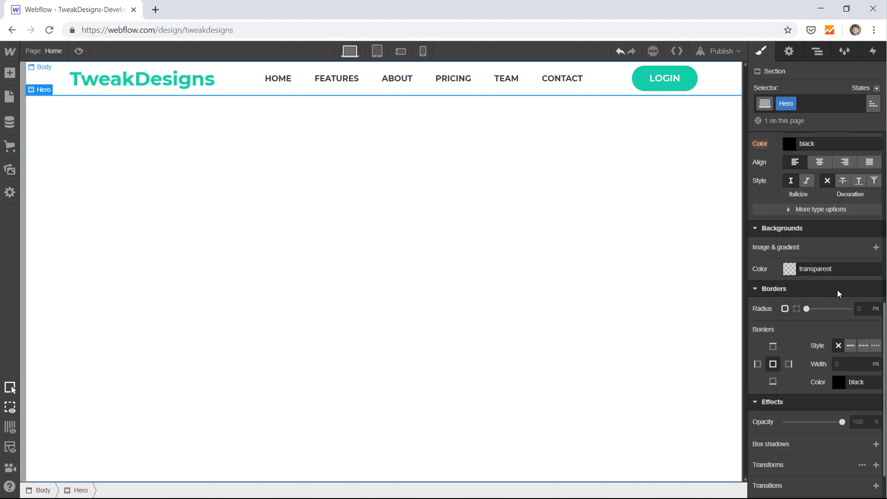
left_click(876, 248)
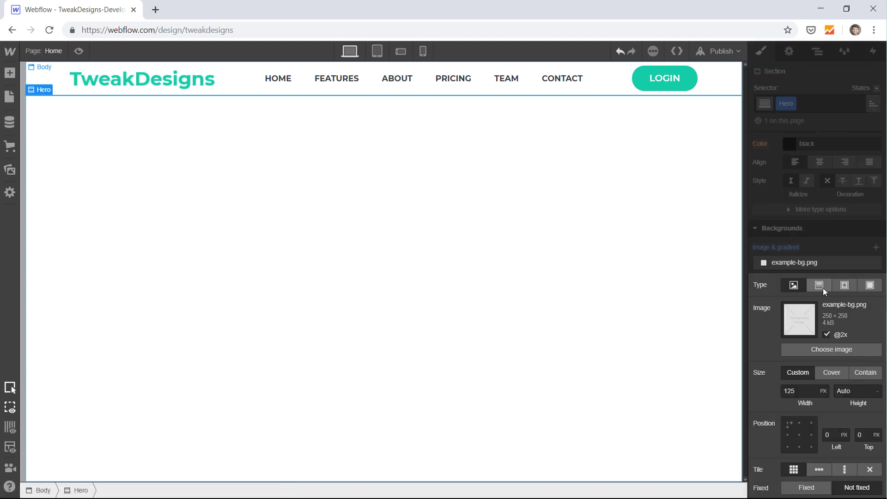
left_click(817, 348)
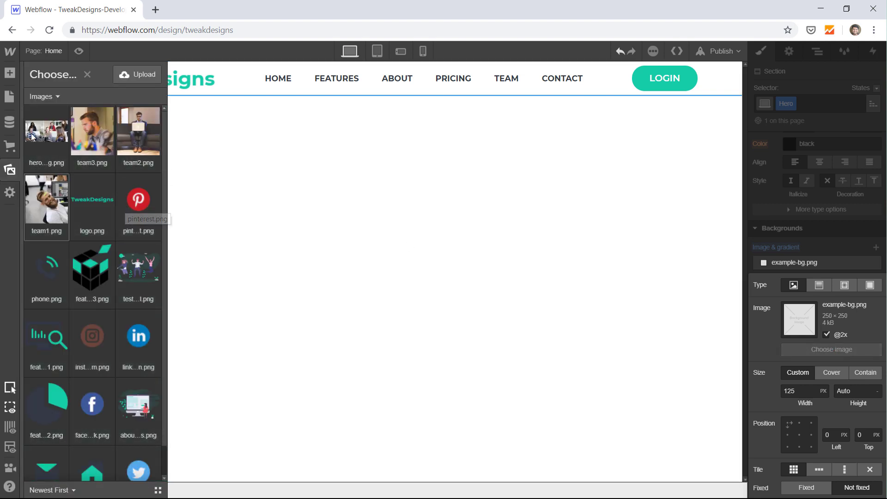
left_click(44, 130)
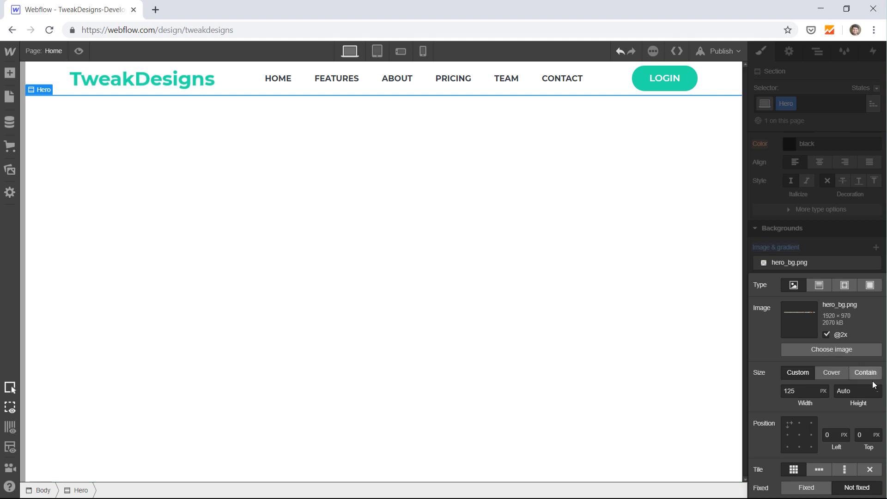
Set the Hero background image to Cover size, centred at 50% left and 50% top, without tiling
left_click(827, 371)
left_click(800, 434)
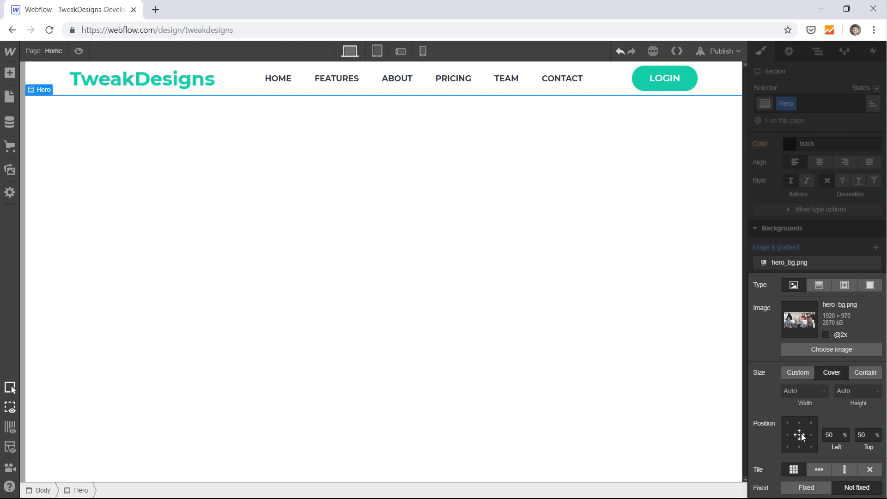
left_click(870, 469)
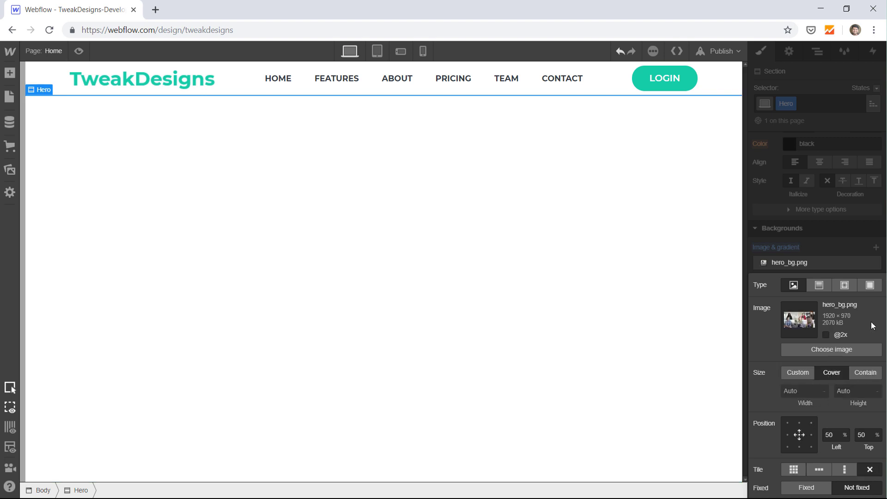
left_click(839, 234)
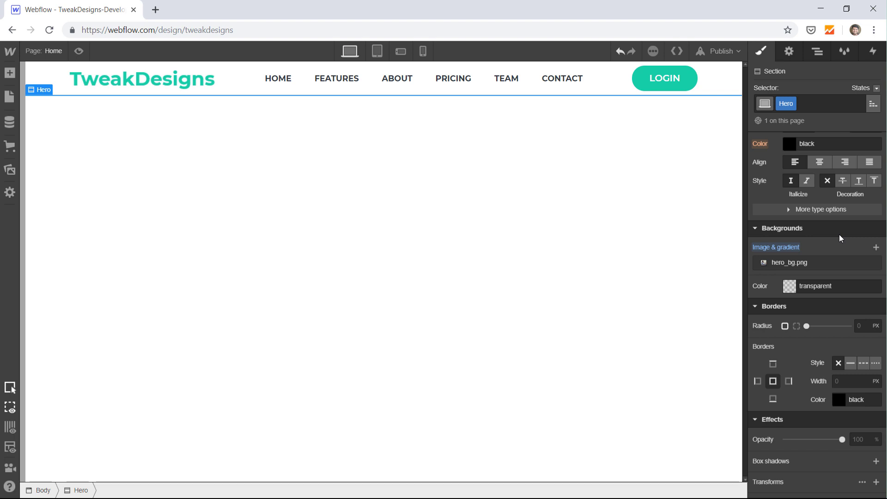
Add a solid color overlay of rgba(0, 0, 0, 0.5) above the Hero background image
left_click(876, 249)
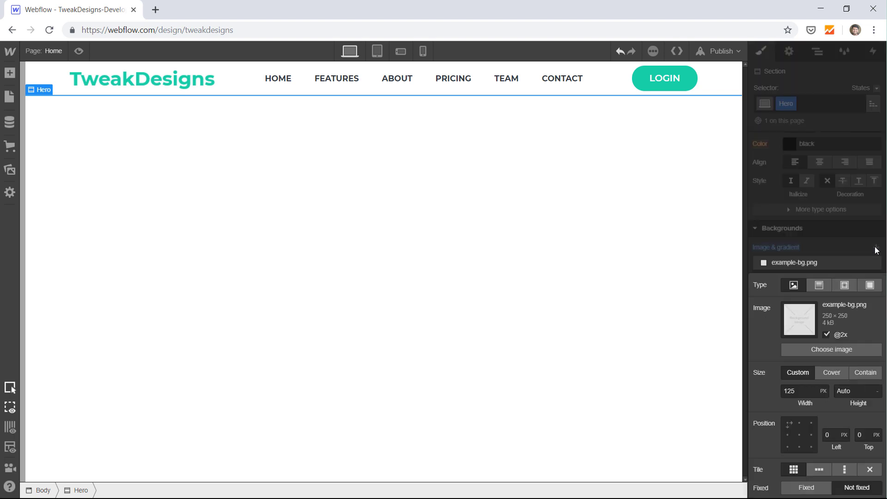
left_click(870, 288)
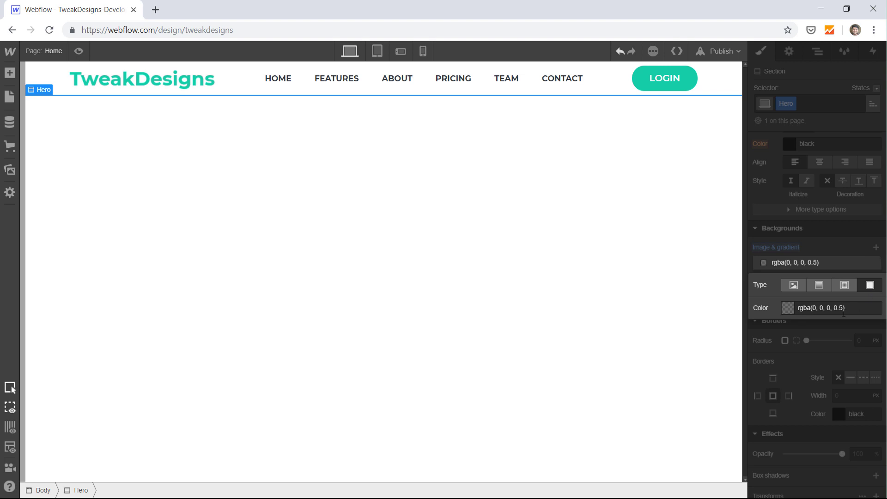
left_click(816, 342)
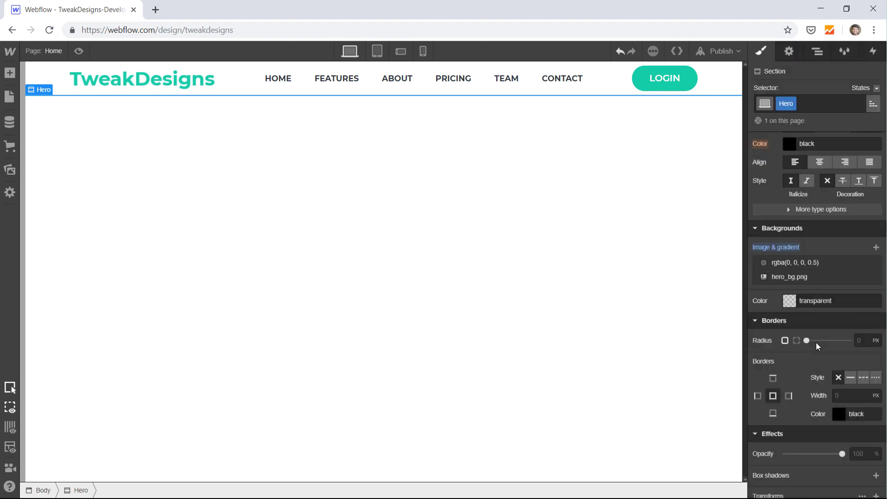
mouse_move(804, 266)
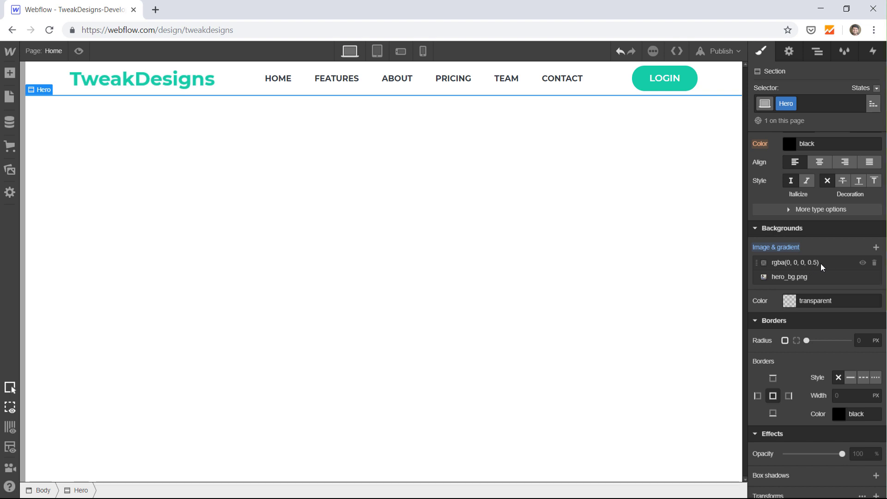
Switch to the Adobe XD mockup and select the hero's heading, text and button group to examine its layout
left_click(817, 52)
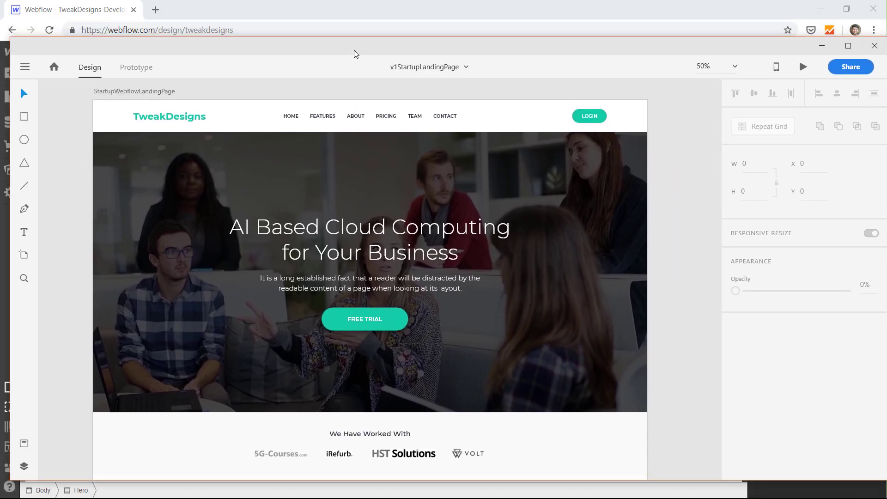
left_click(328, 237)
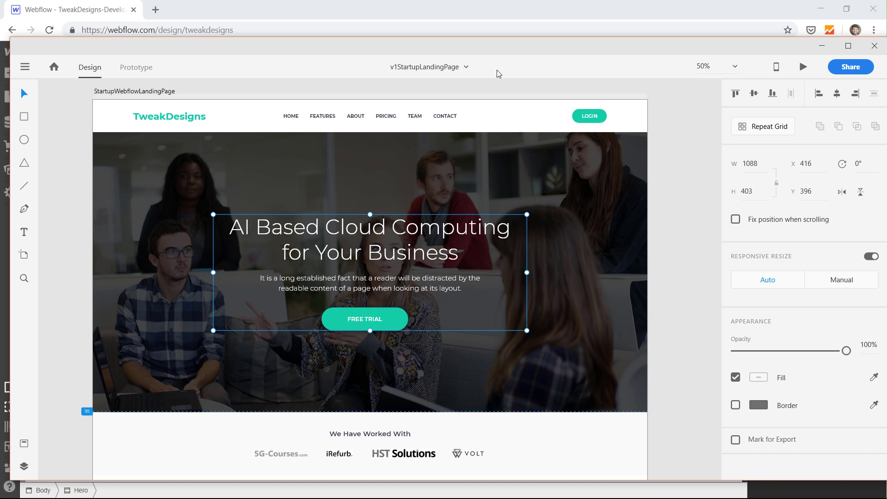
Switch back to Webflow and add an H1 heading inside the Hero section's Sitecontainer
left_click(822, 45)
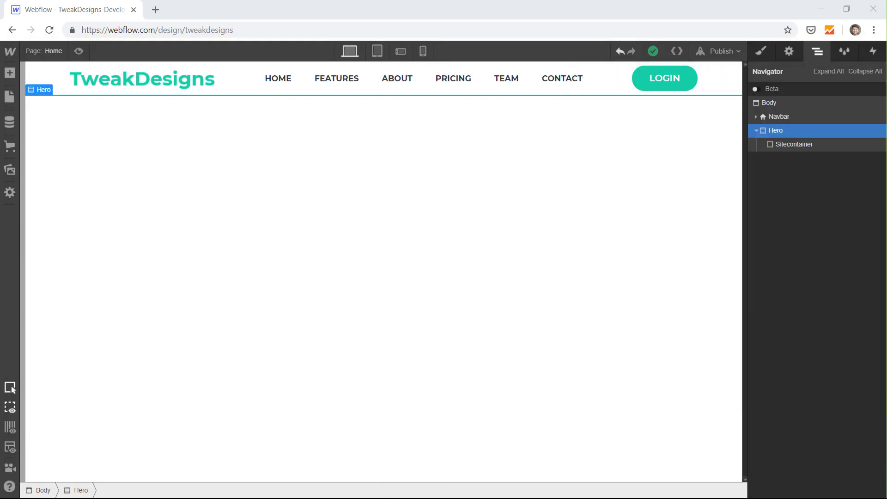
left_click(823, 146)
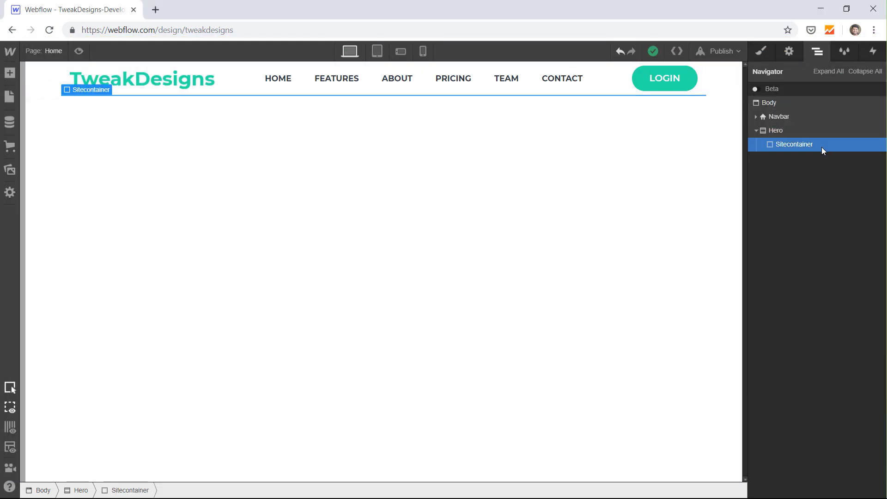
left_click(9, 73)
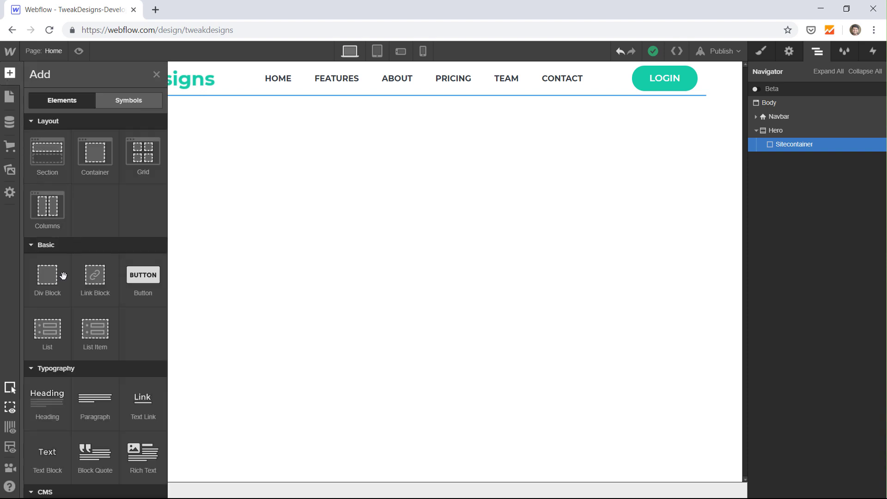
scroll(37, 287, "down", 5)
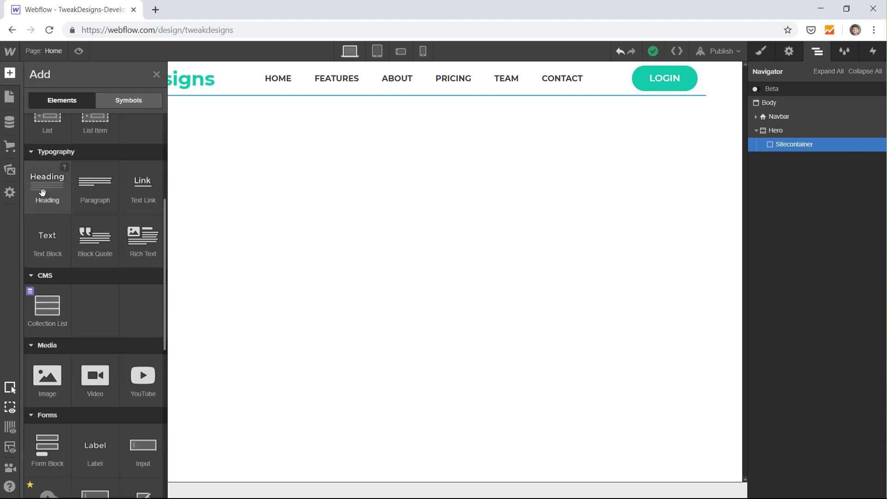
left_click(42, 192)
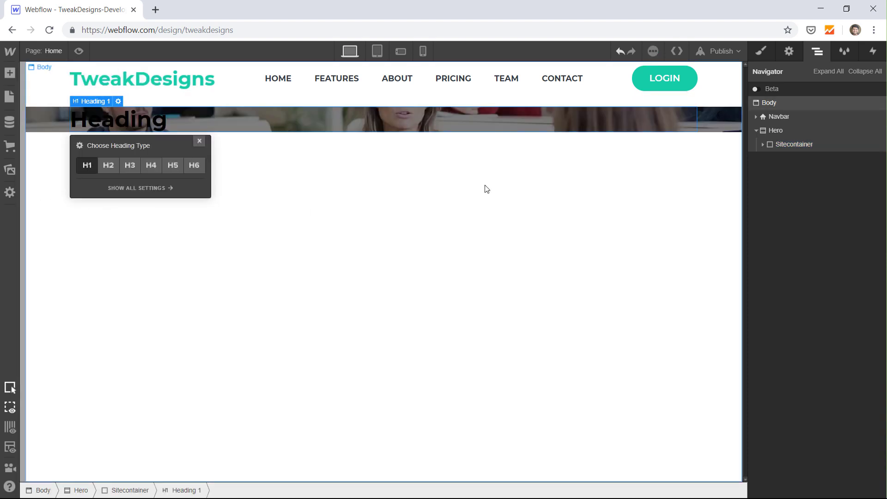
left_click(765, 145)
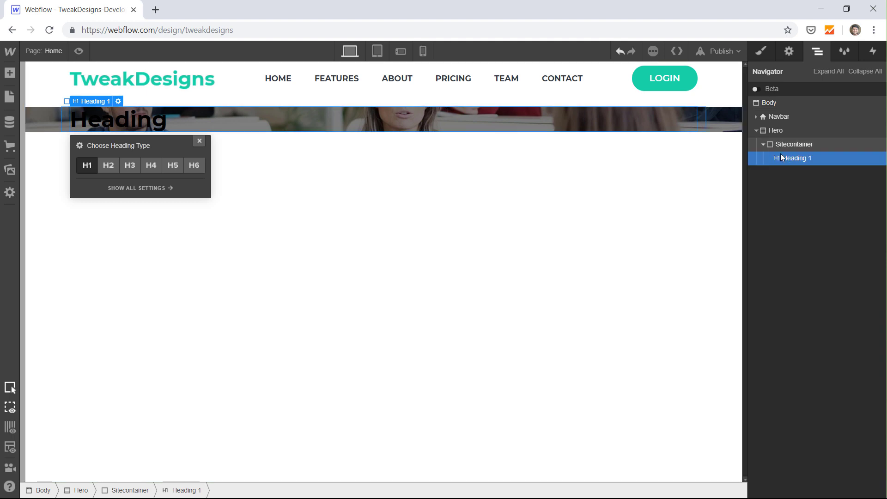
Add a paragraph and a button below the heading in the Hero's Sitecontainer
left_click(772, 143)
left_click(7, 72)
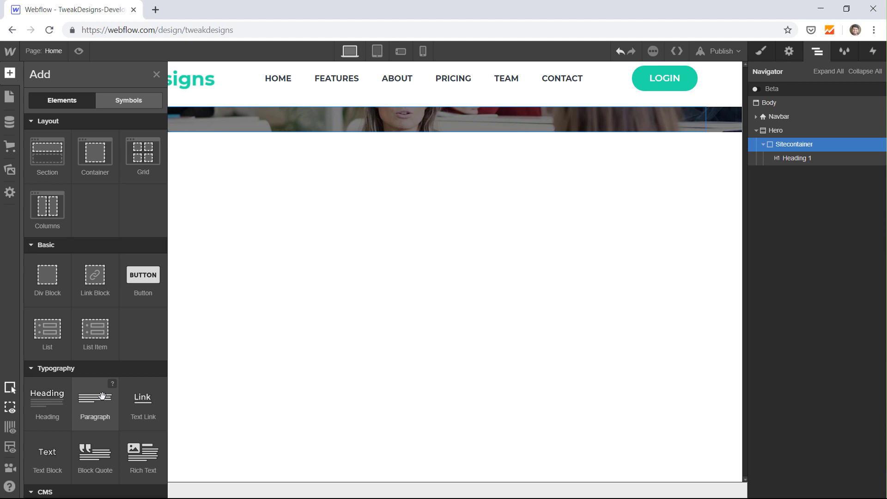
left_click(106, 396)
left_click(8, 73)
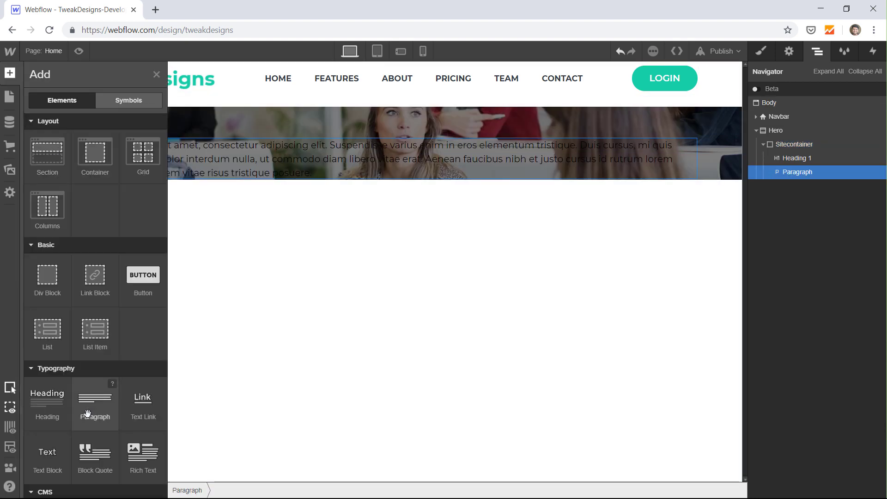
scroll(90, 412, "down", 2)
left_click(146, 202)
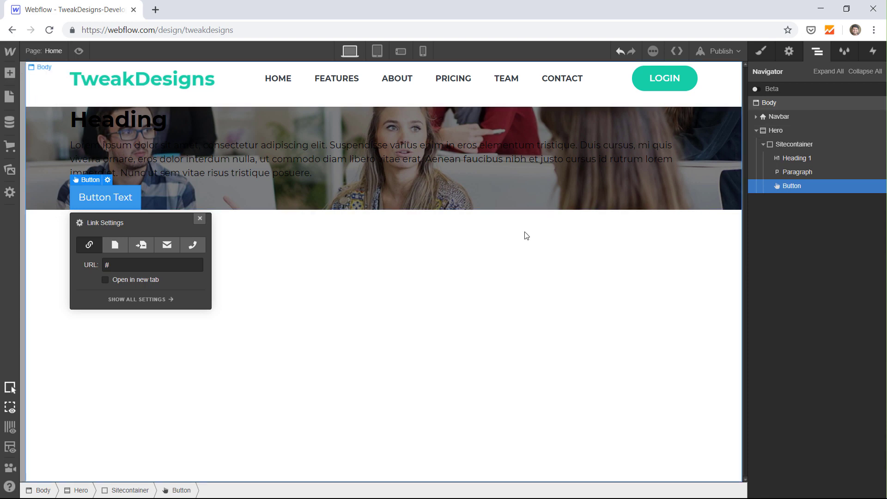
Give the Hero section a horizontal flex layout with centred alignment and centred justification
left_click(811, 157)
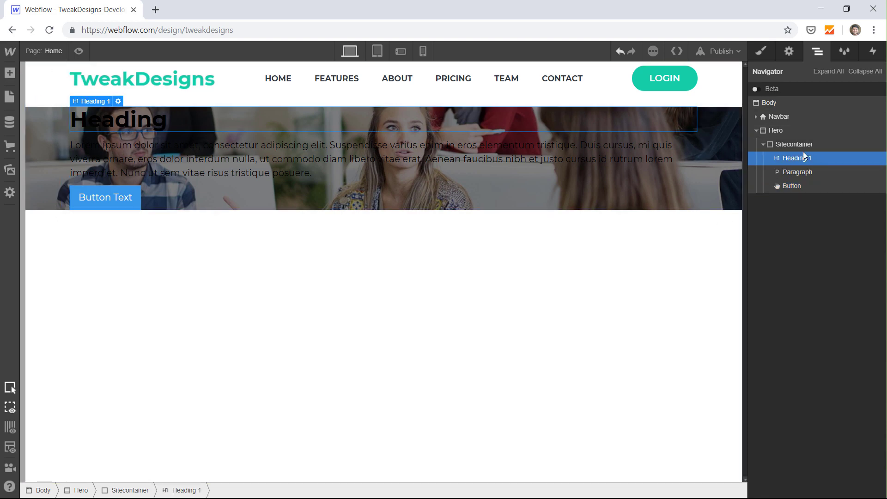
left_click(780, 134)
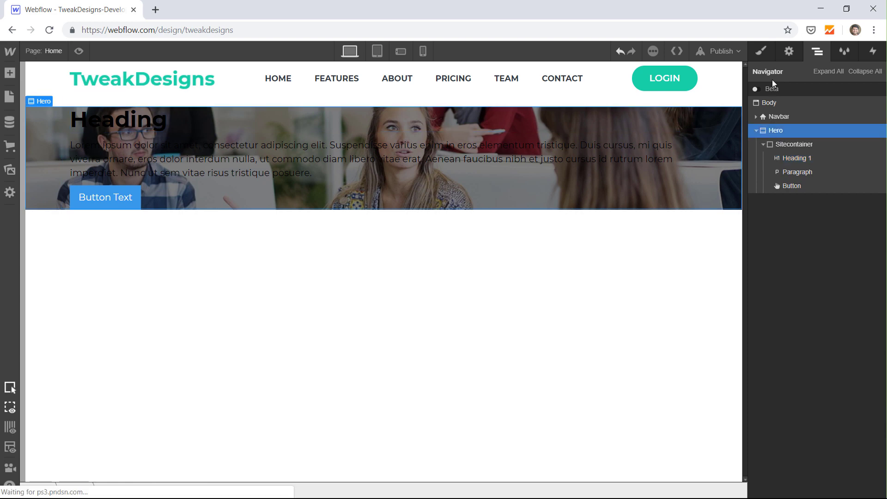
left_click(765, 56)
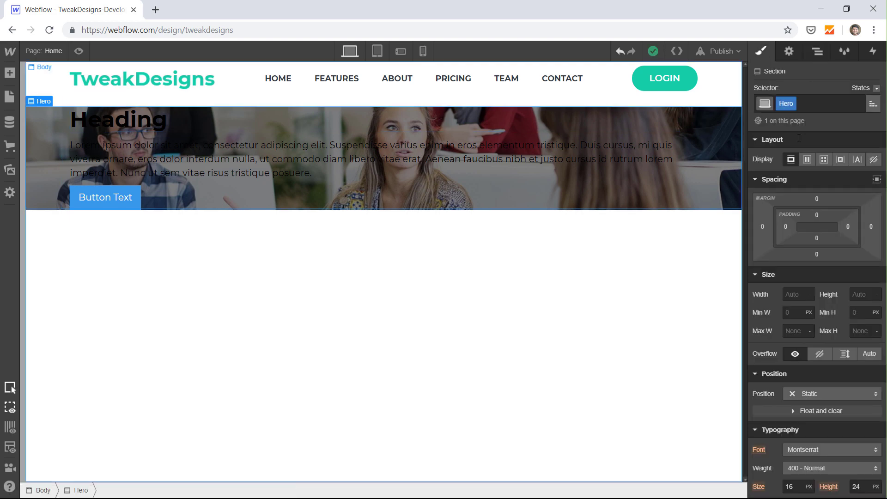
left_click(808, 162)
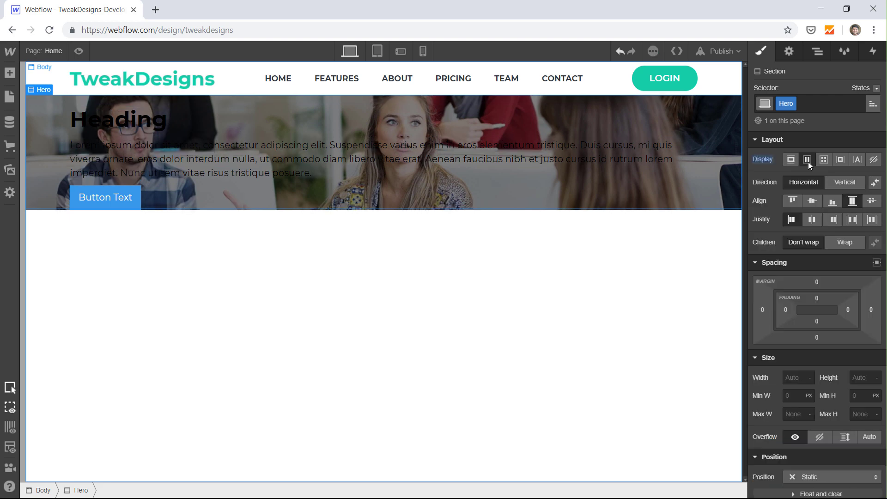
left_click(812, 200)
left_click(812, 219)
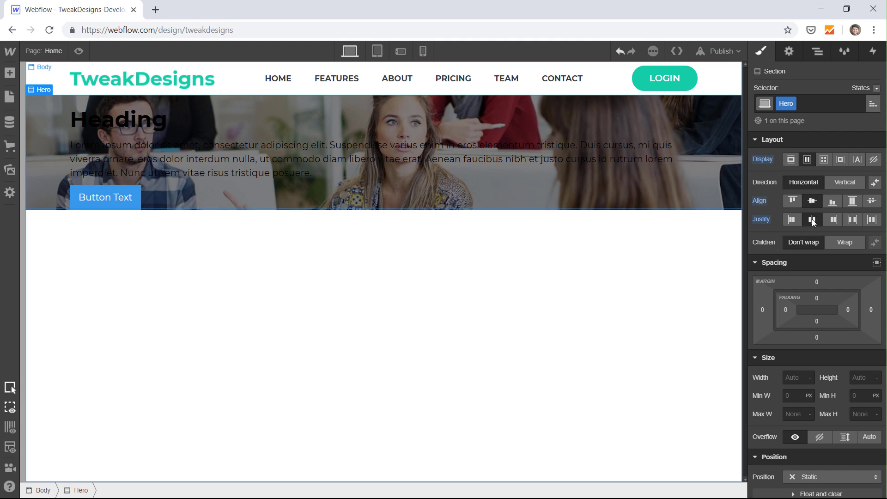
Insert a div block above the heading in the Sitecontainer and give it the class HeroContent
left_click(818, 56)
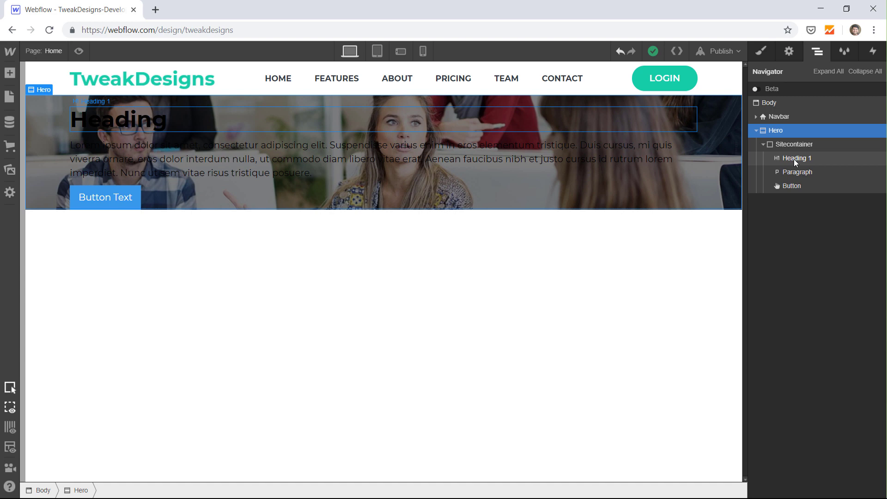
left_click(9, 73)
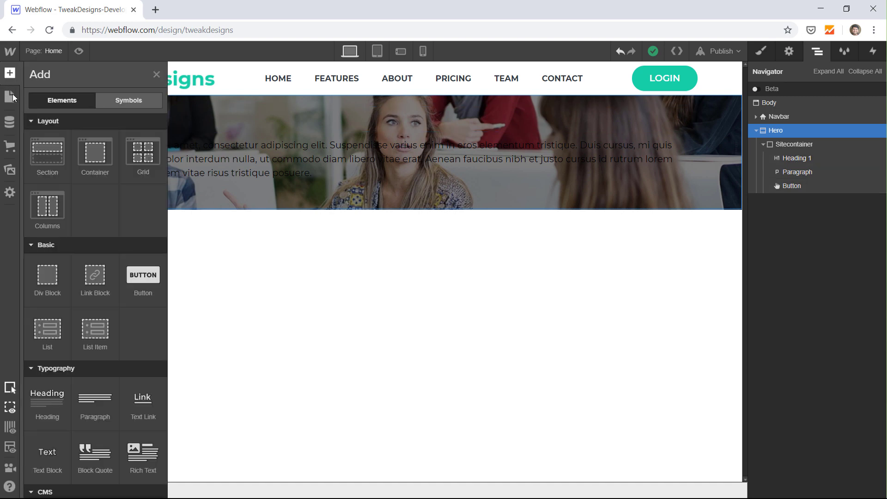
left_click_drag(42, 283, 795, 157)
left_click(761, 51)
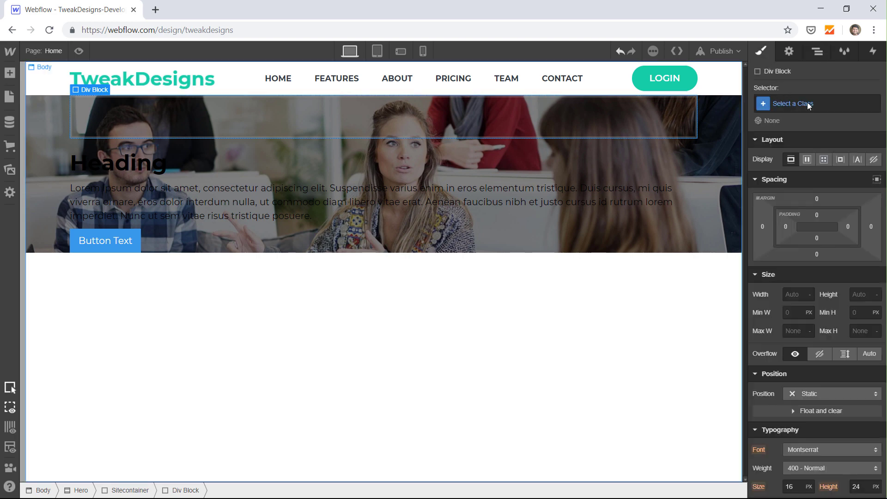
left_click(809, 104)
type("Hero")
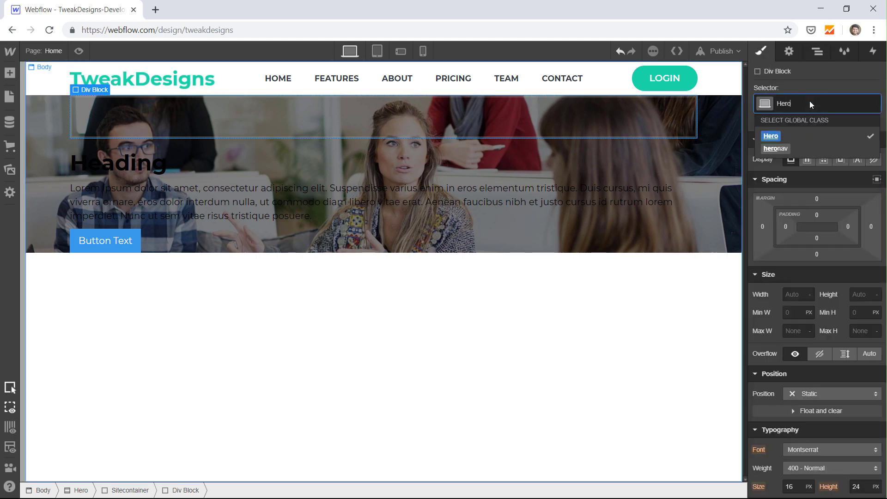
type("Content")
key("Return")
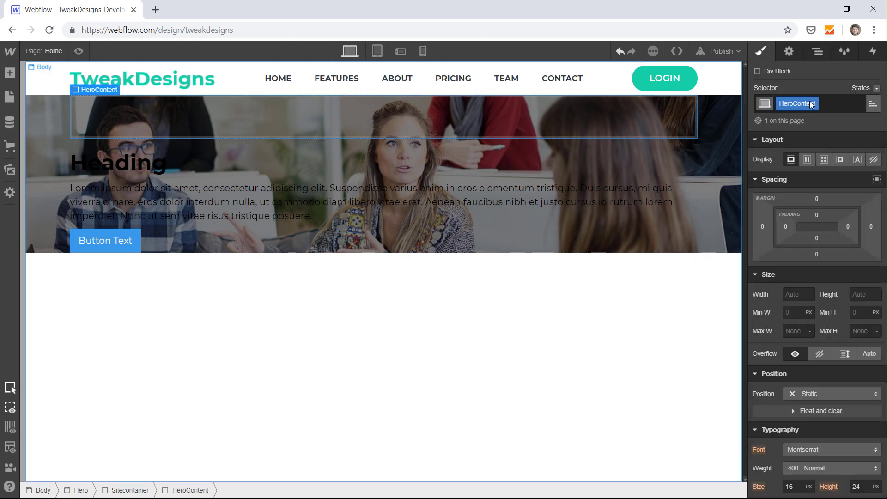
Nest the heading, paragraph and button inside the HeroContent div and select that div
left_click(818, 51)
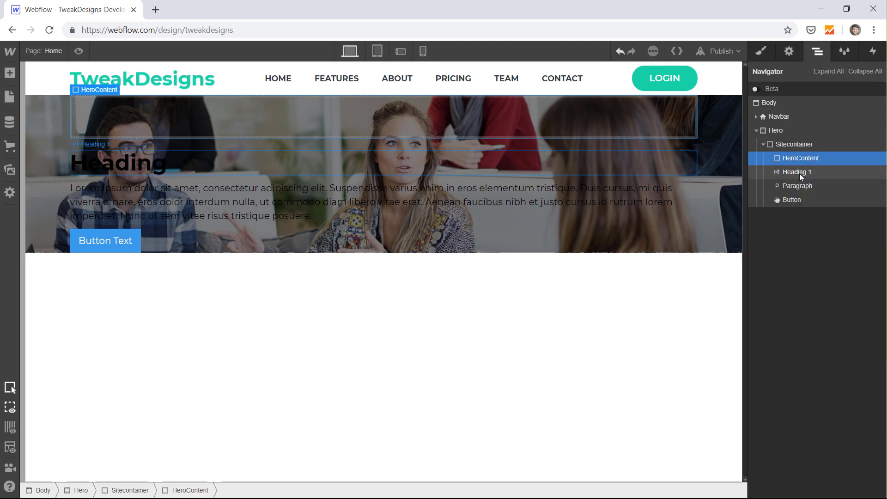
left_click(800, 173)
left_click_drag(807, 162, 816, 192)
left_click(800, 197)
left_click(796, 159)
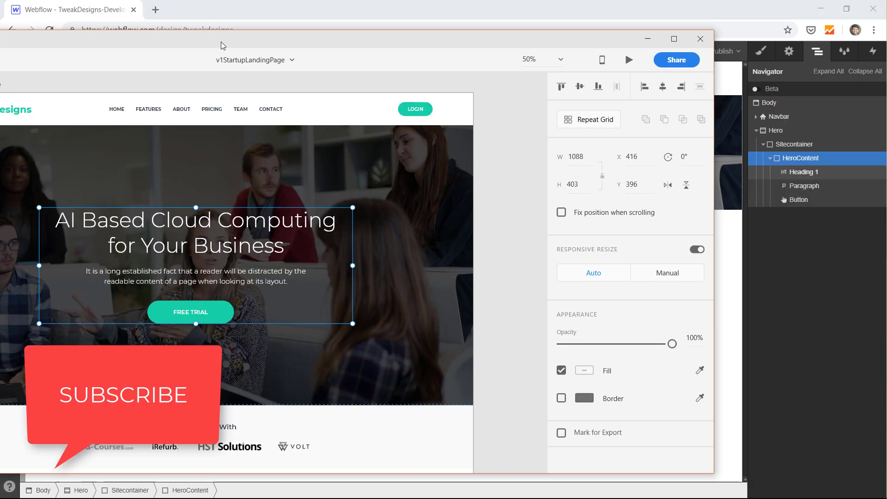
Check the content group's width in the XD mockup and try a fixed 1088 px width on HeroContent
left_click_drag(222, 41, 387, 55)
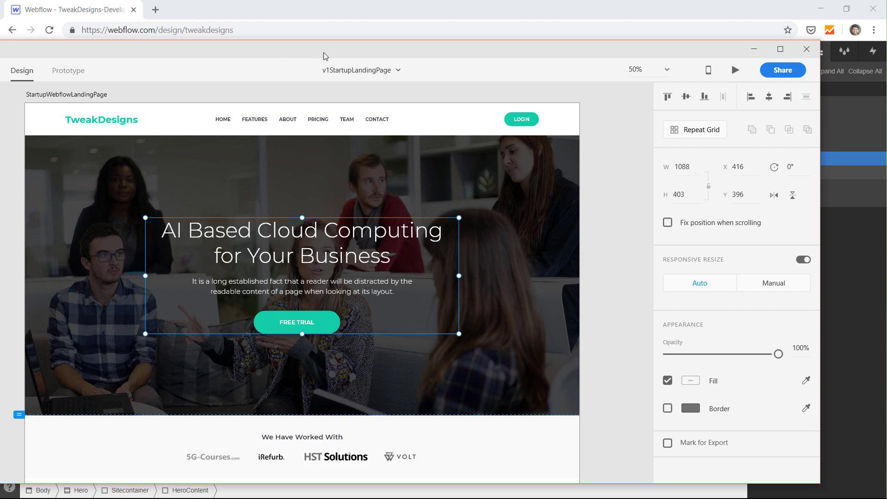
key("alt+Tab")
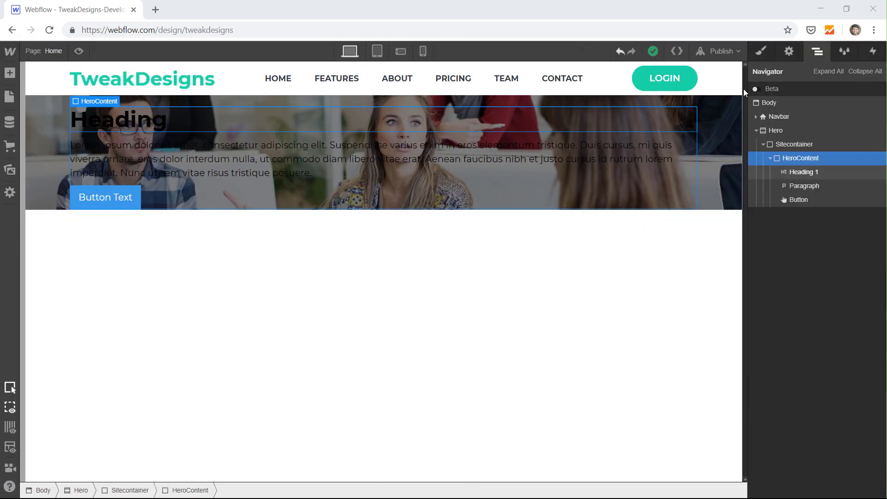
left_click(761, 51)
left_click(796, 295)
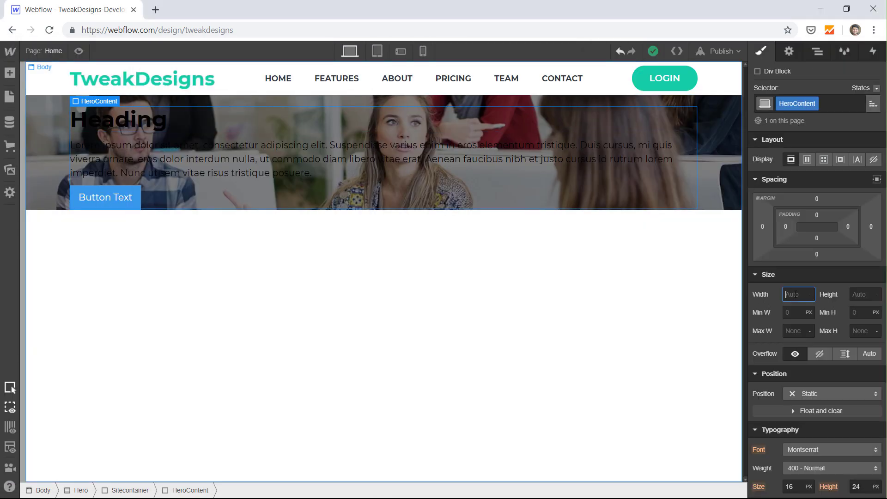
type("1088")
key("Return")
left_click(769, 292)
left_click(769, 309)
Set HeroContent's maximum width to 1088 px
left_click(791, 330)
type("1038")
left_click(817, 51)
key("s")
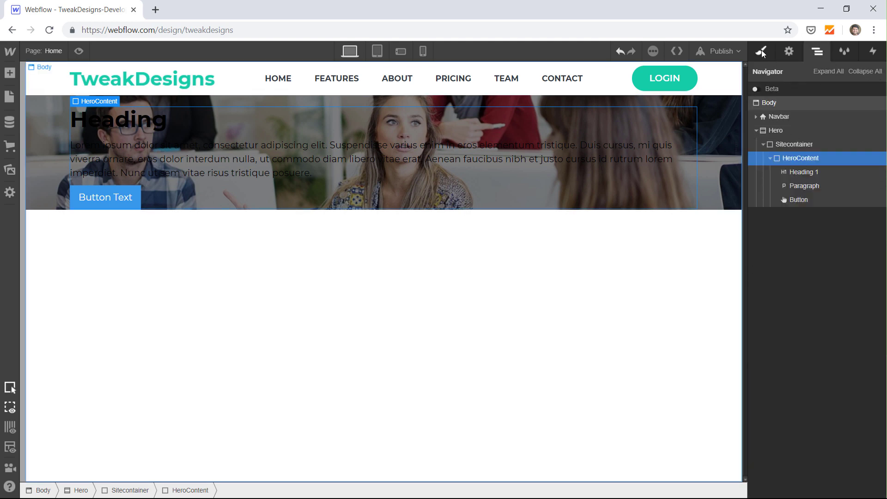
Give HeroContent a flex layout with vertical direction and centred justification, matching the stacked content in the XD mockup
left_click(808, 159)
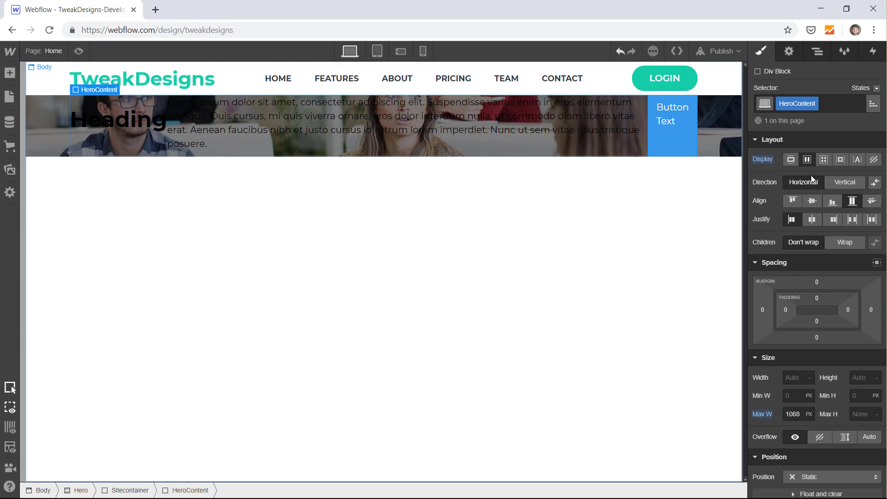
key("alt+Tab")
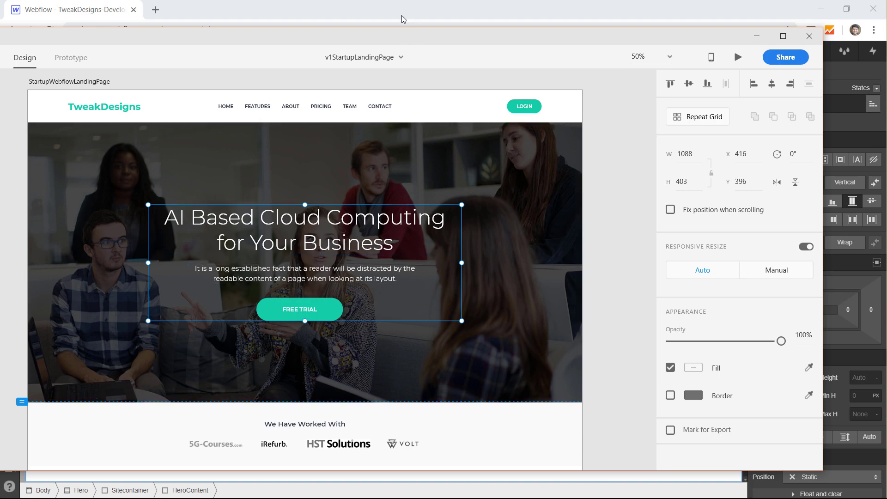
key("alt+Tab")
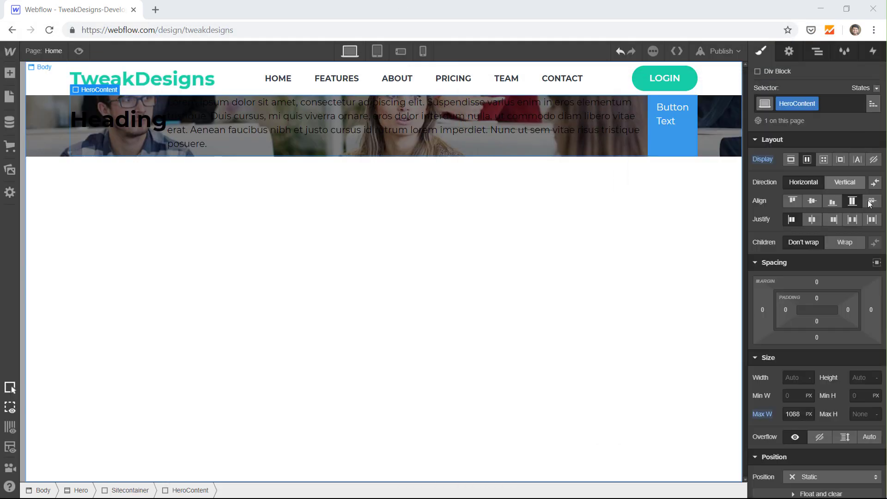
left_click(846, 183)
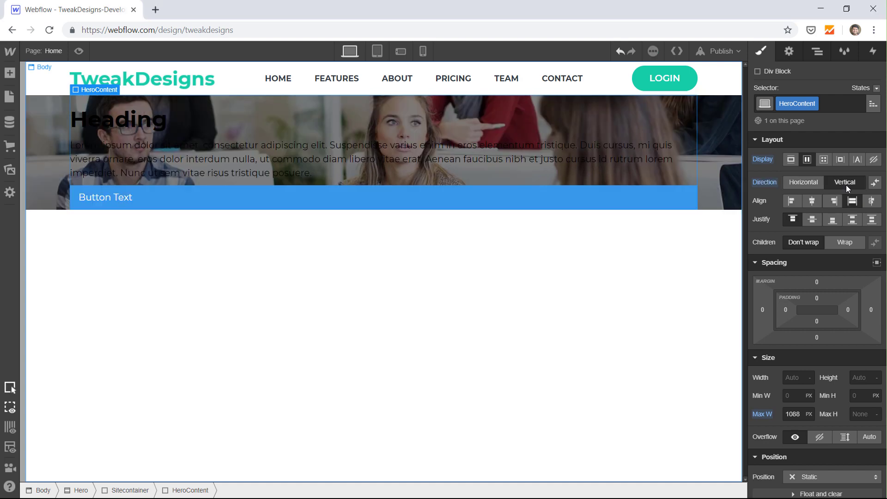
left_click(812, 220)
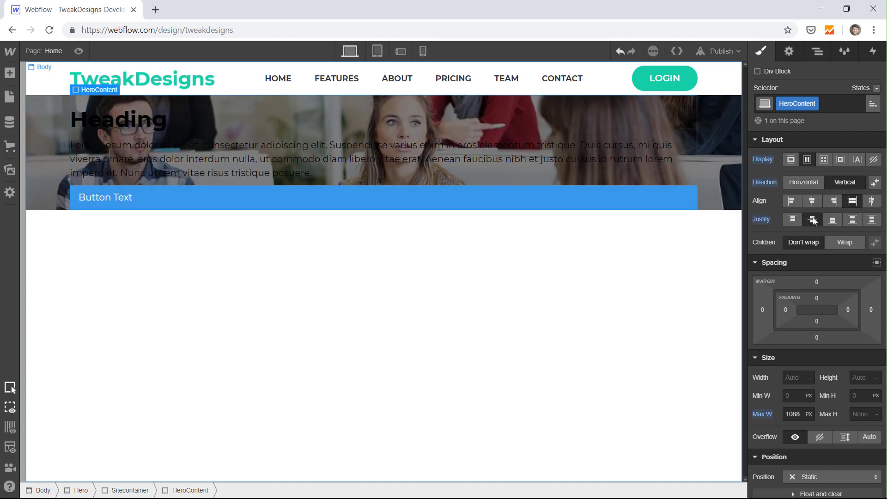
left_click(853, 221)
left_click(812, 221)
left_click(820, 50)
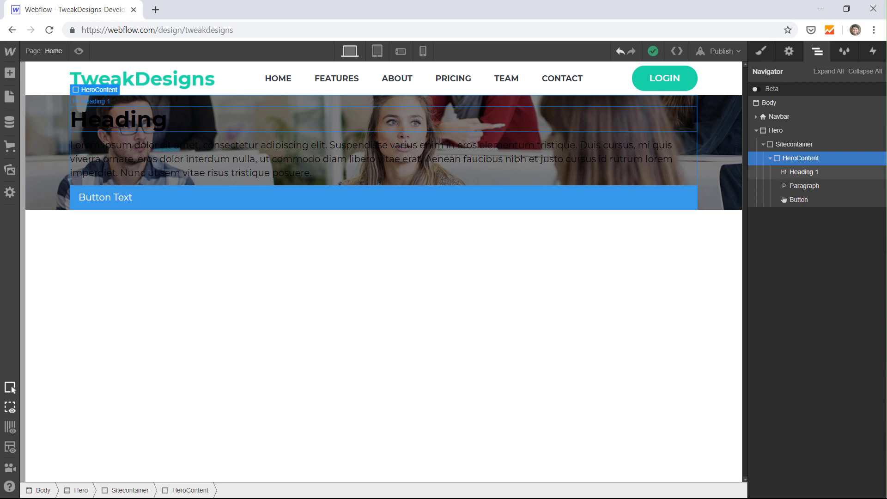
left_click(353, 254)
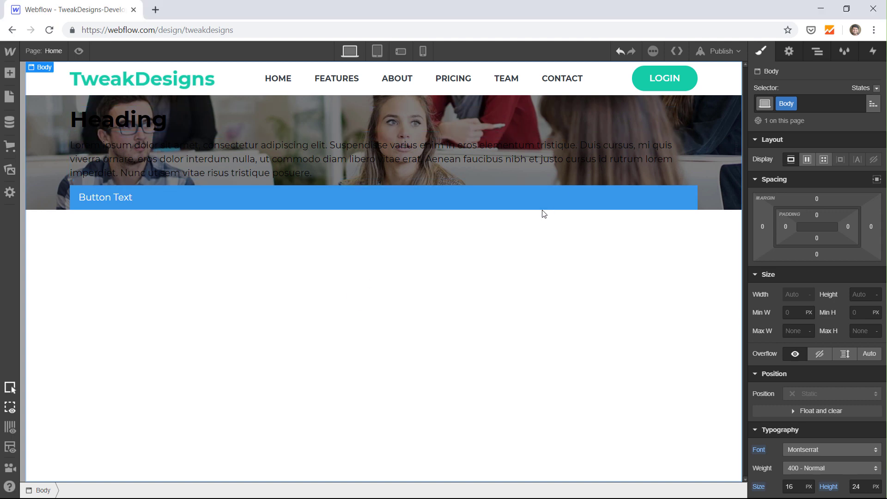
left_click(797, 332)
type("8")
key("BackSpace")
left_click(687, 341)
Select the HeroContent div and set its maximum width to 800 px
left_click(818, 52)
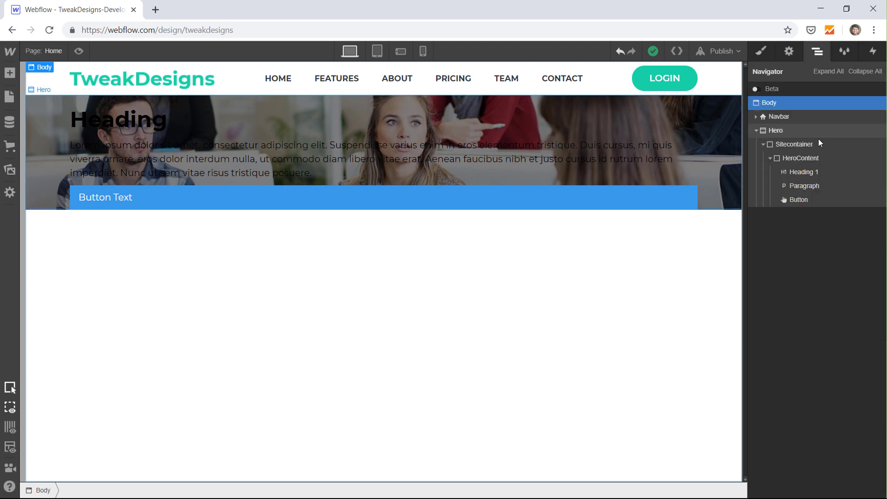
left_click(809, 157)
left_click(761, 51)
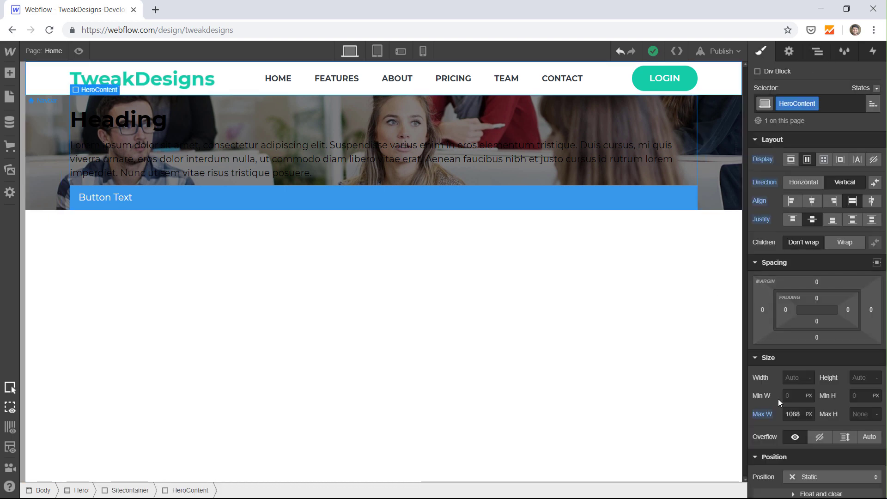
left_click(793, 414)
type("800")
key("Return")
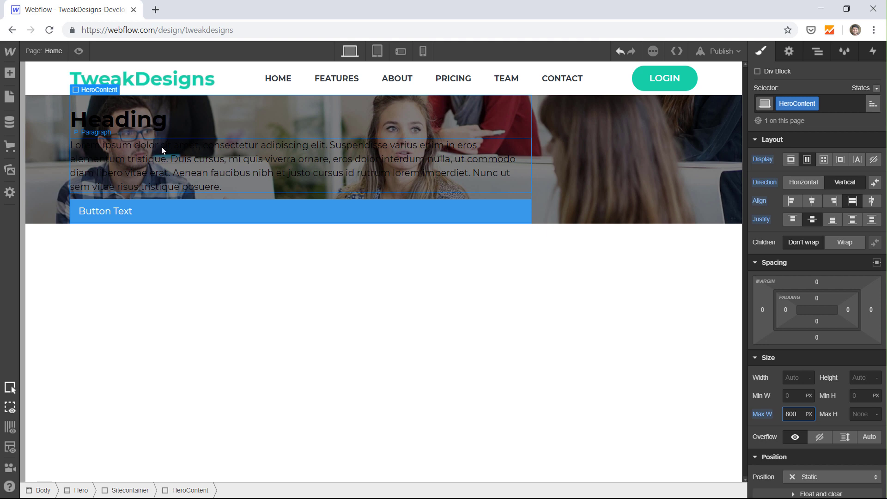
Align HeroContent's children to the centre, centre the div with automatic side margins, and preview the page
left_click(812, 202)
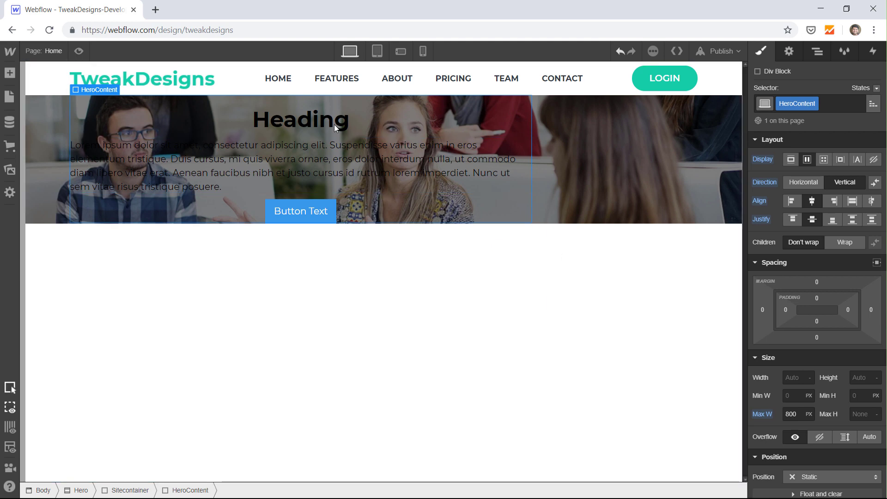
left_click(876, 264)
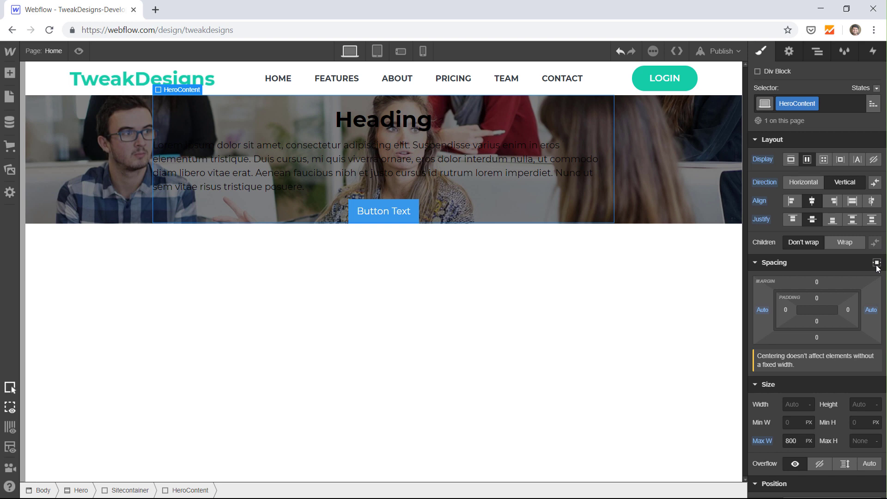
left_click(79, 52)
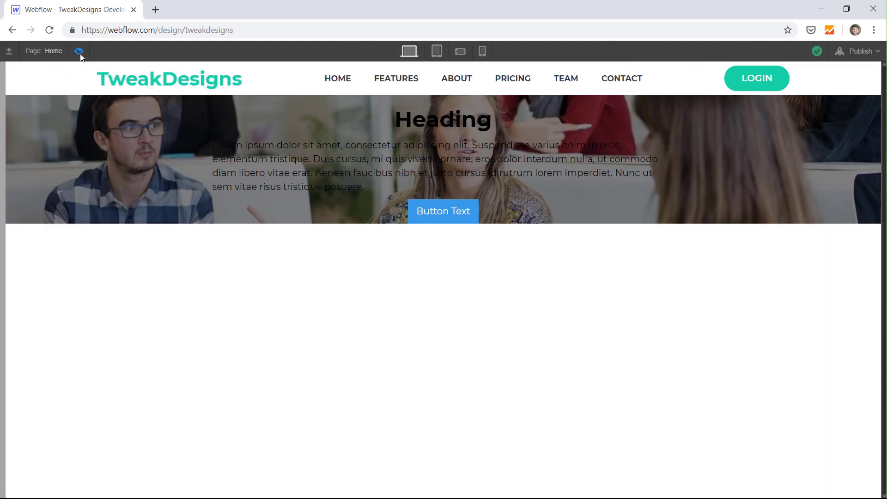
left_click(80, 52)
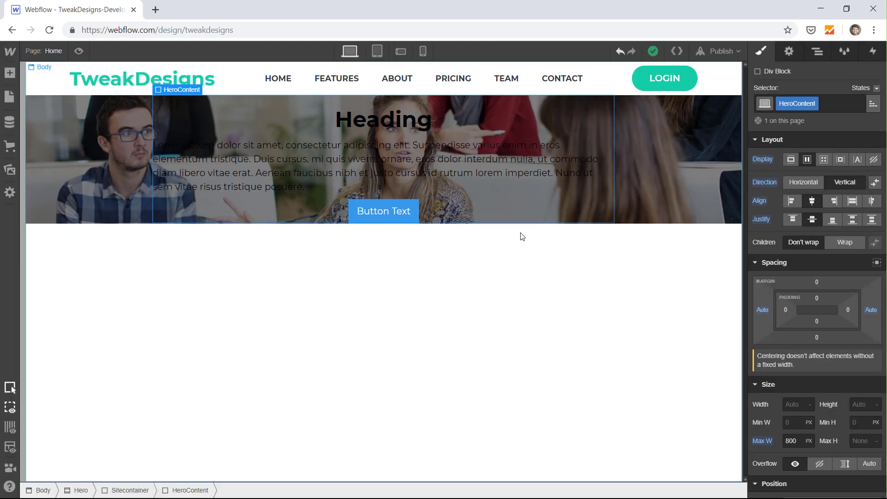
Switch to the Adobe XD mockup to examine the hero content's vertical placement, and return to Webflow
key("alt+Tab")
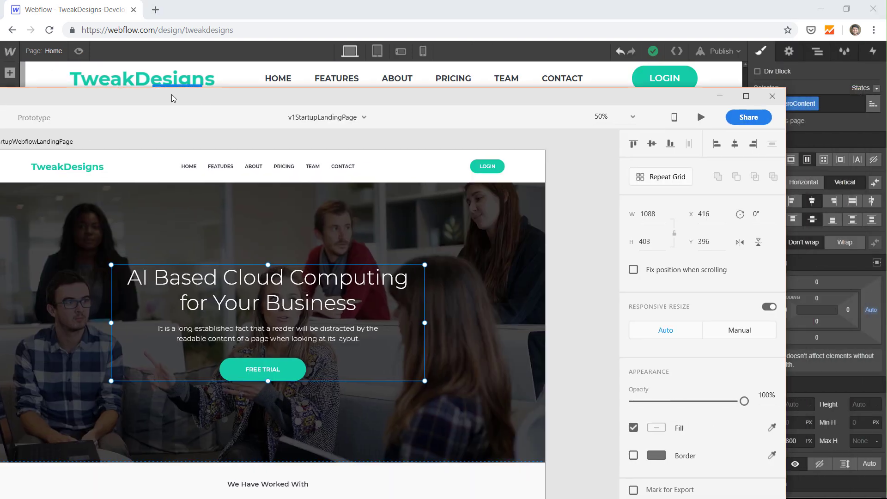
left_click_drag(171, 94, 273, 96)
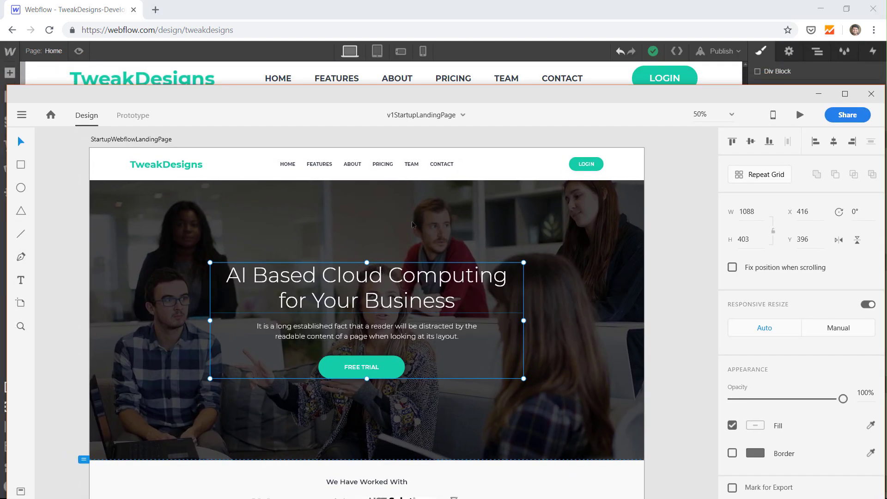
key("alt+Tab")
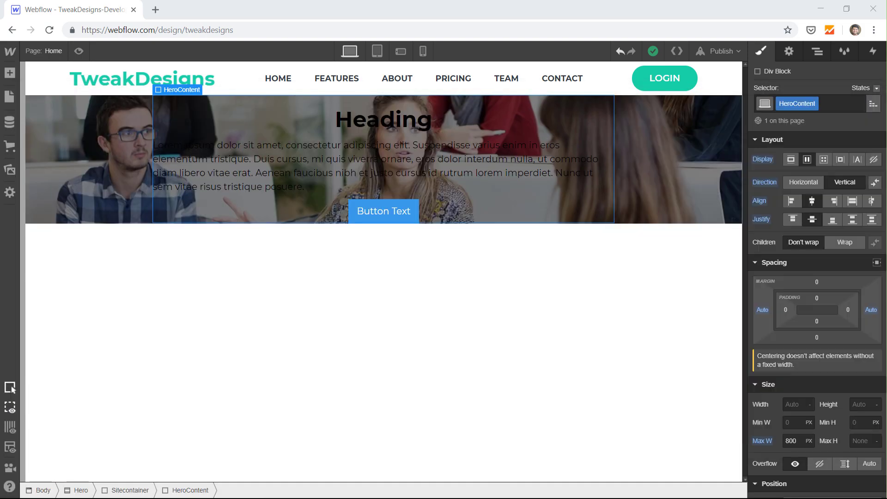
Select the HeroContent div and try a top padding of 280 px
left_click(403, 162)
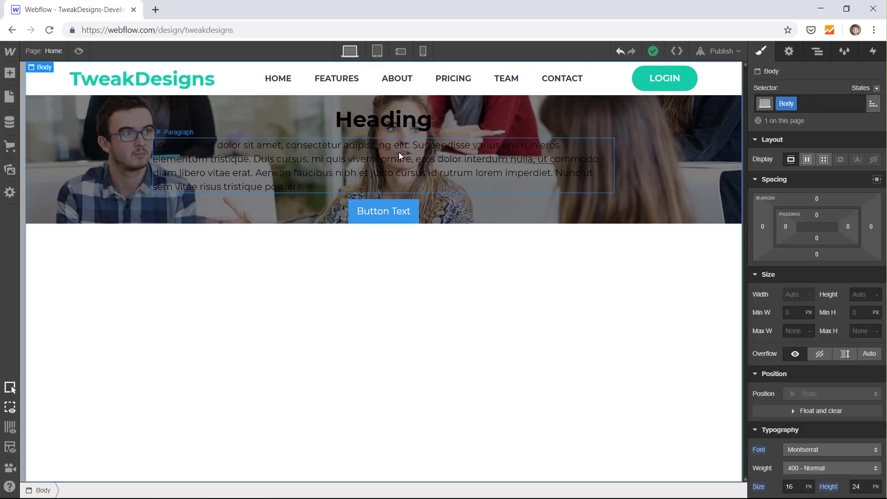
left_click(398, 151)
left_click(596, 123)
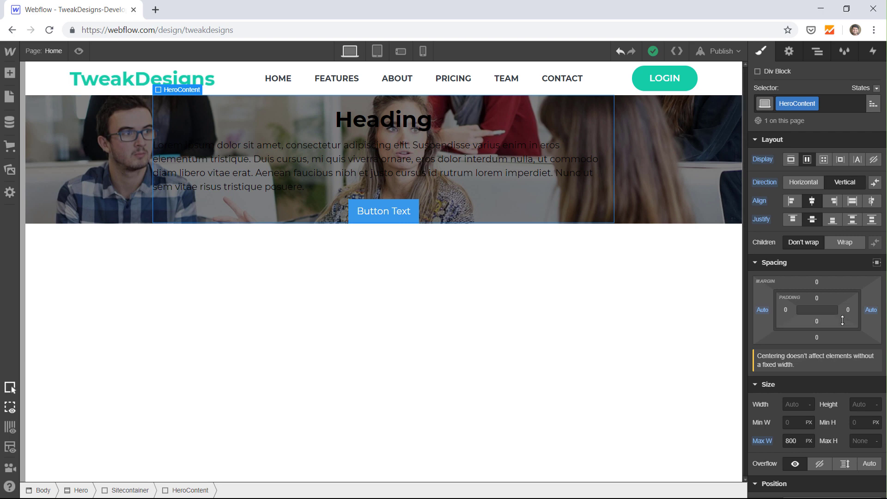
left_click(818, 298)
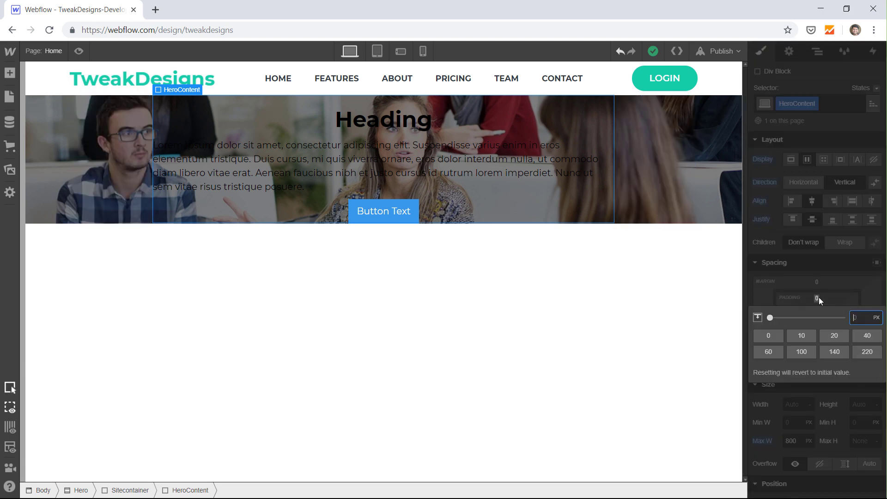
type("280")
key("Return")
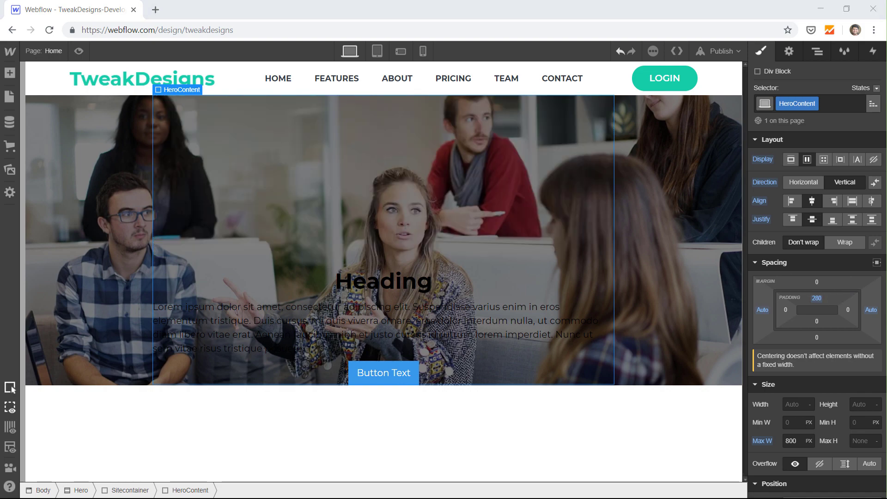
Set HeroContent's top and bottom padding to 150 px each and preview the page
left_click(817, 299)
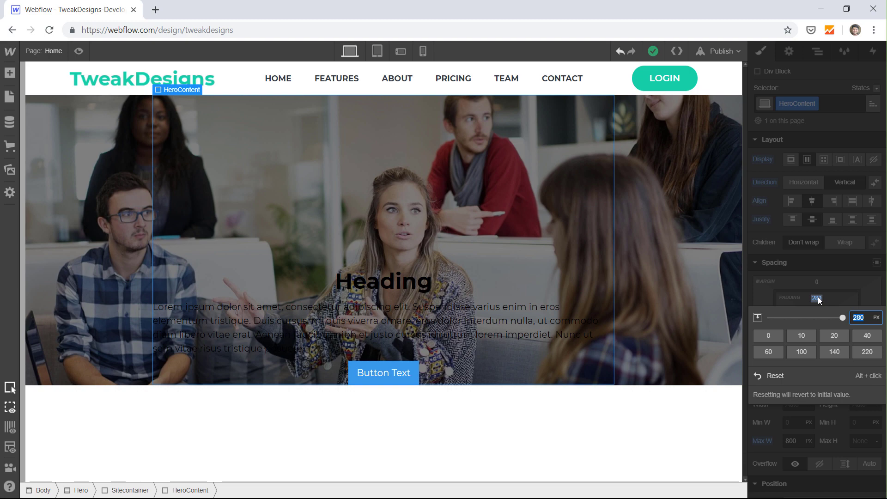
type("150")
key("Return")
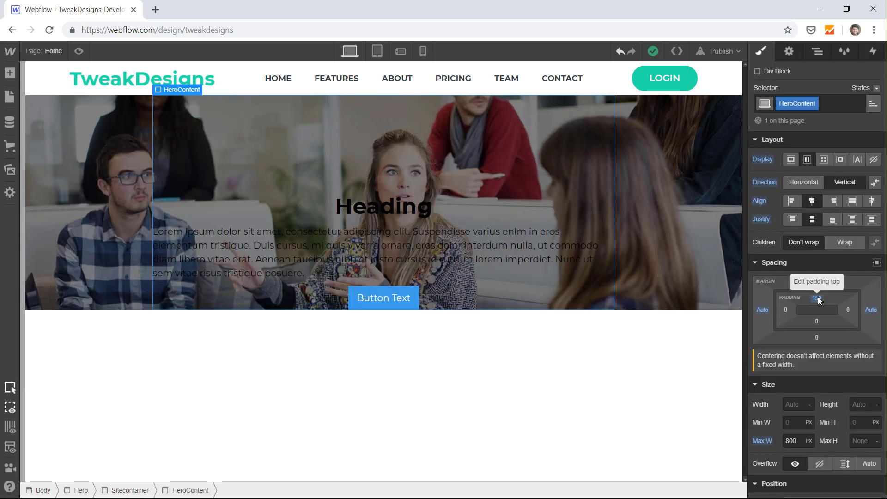
left_click(816, 323)
type("150")
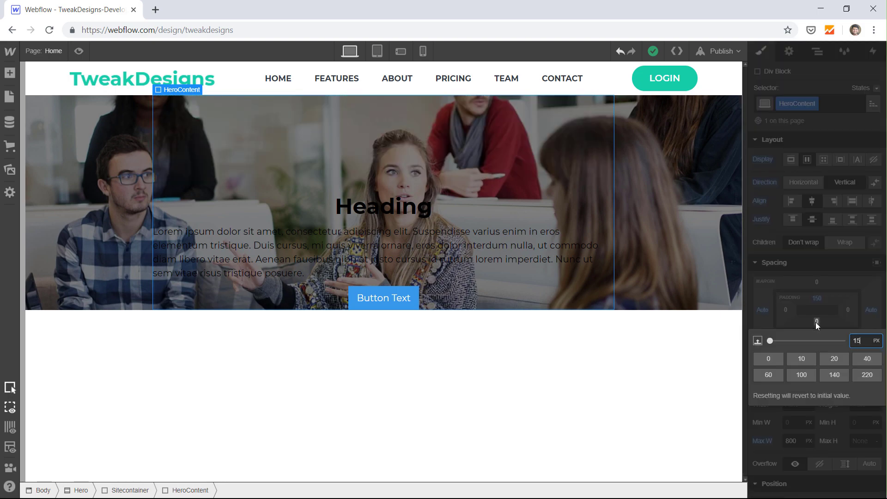
key("Return")
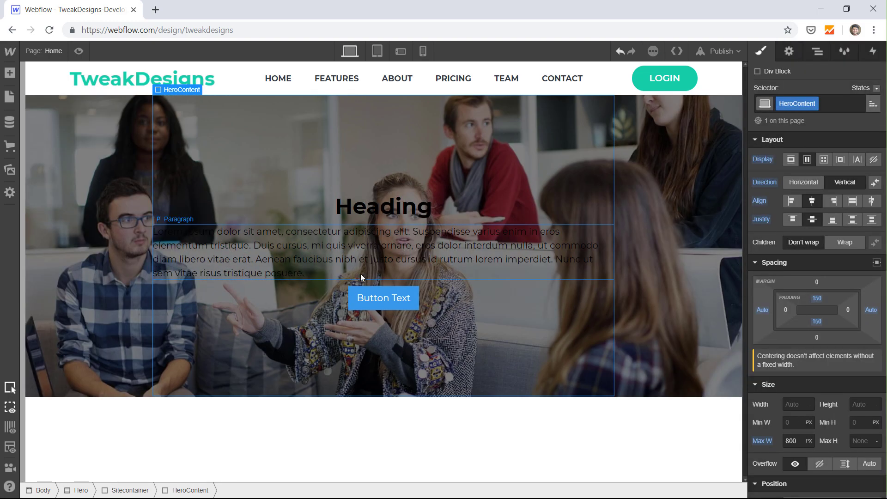
left_click(79, 51)
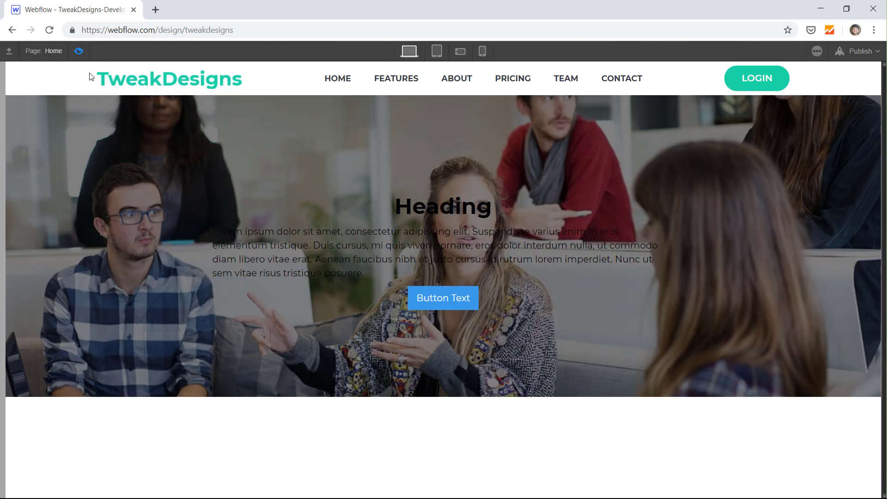
left_click(79, 52)
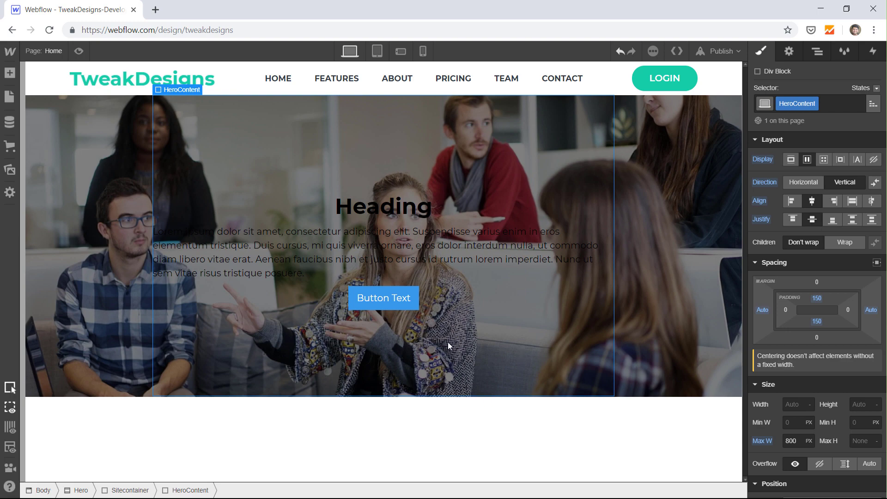
Select the hero heading and check the matching heading's font size, weight and line spacing in the Adobe XD mockup
left_click(409, 210)
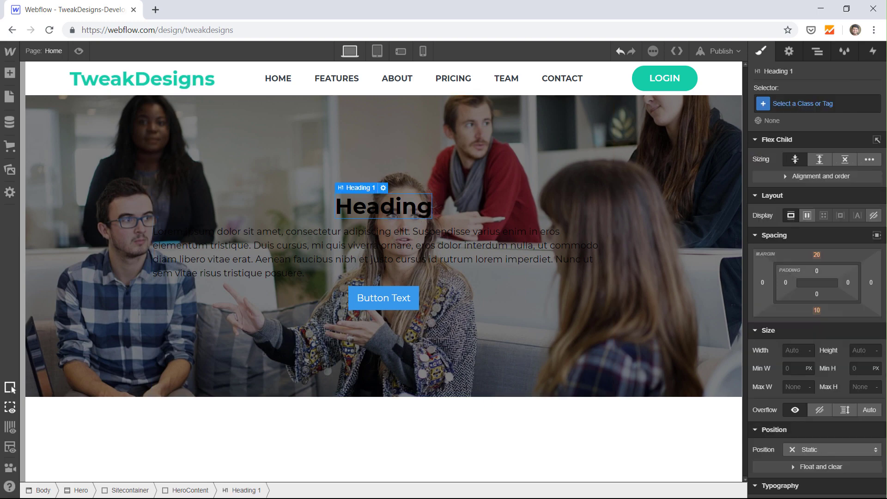
key("alt+Tab")
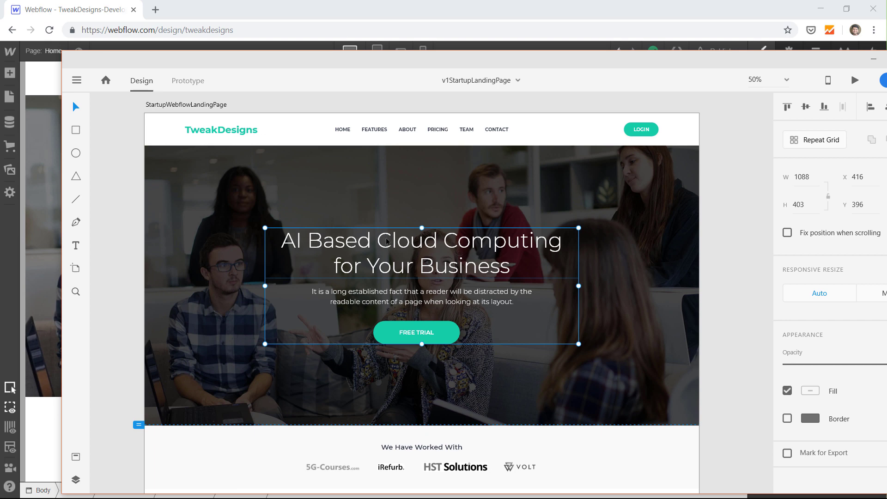
left_click_drag(517, 65, 443, 20)
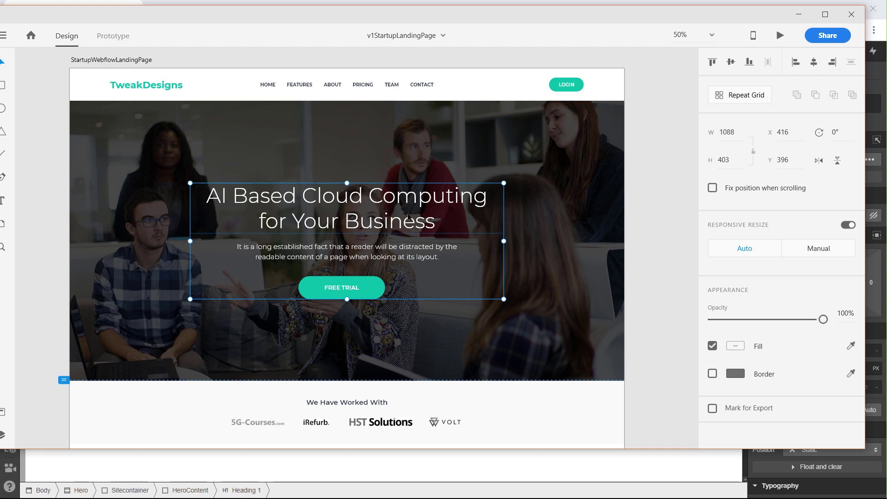
double_click(409, 217)
scroll(719, 205, "down", 3)
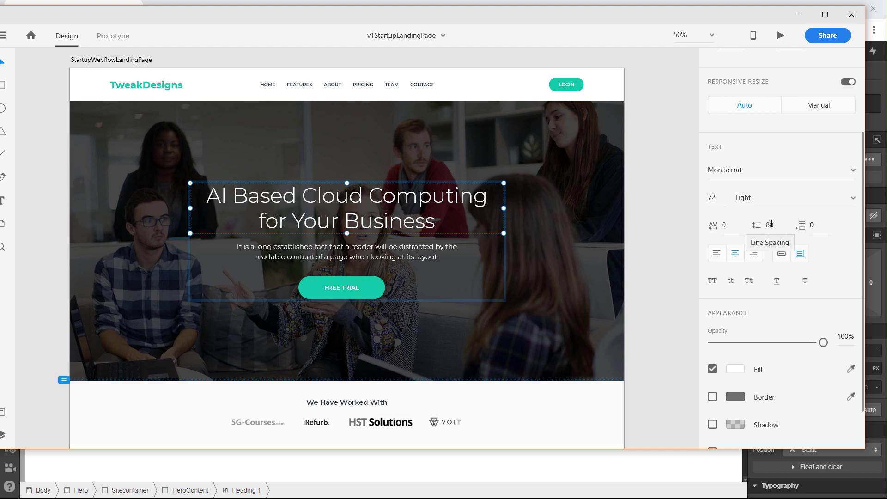
left_click(532, 3)
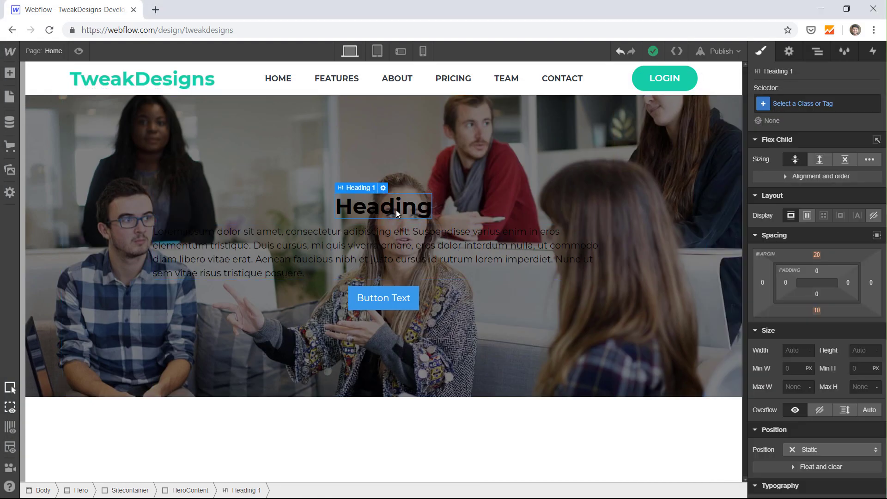
Set the hero heading's font size to 72 px, weight to 300 - Light and line height to 88 px
scroll(814, 277, "down", 6)
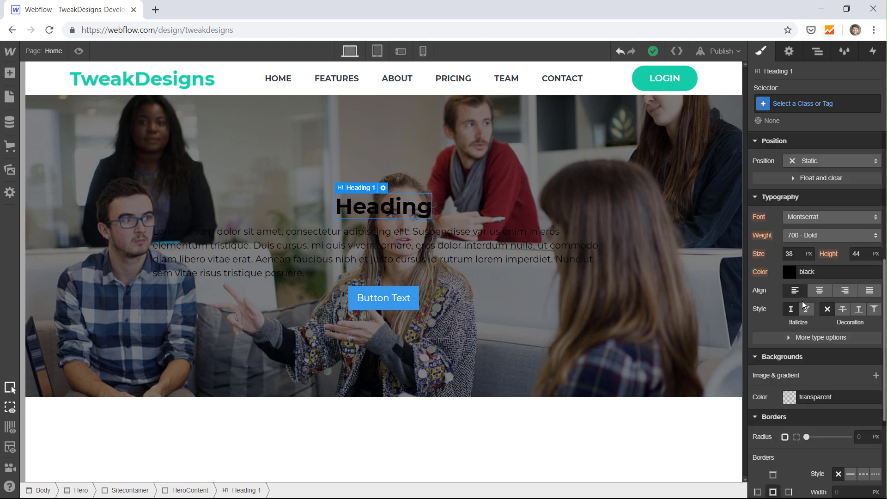
left_click(790, 254)
type("72")
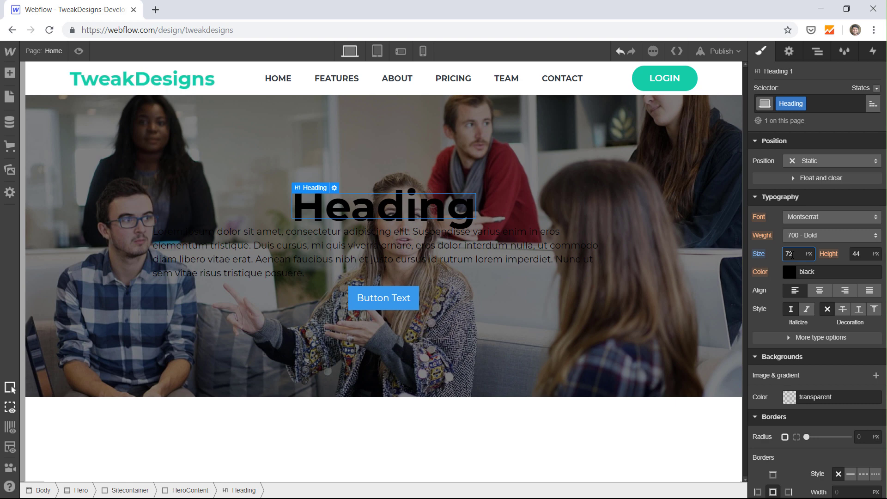
left_click(839, 237)
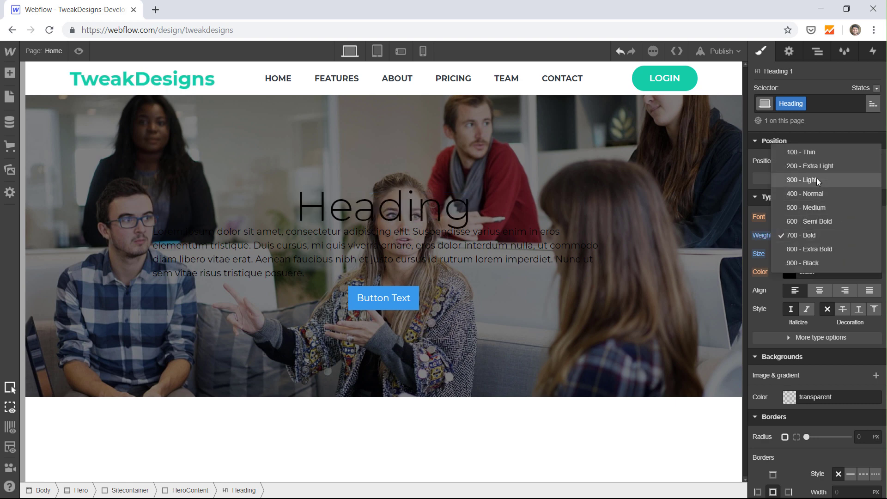
left_click(817, 178)
left_click(862, 255)
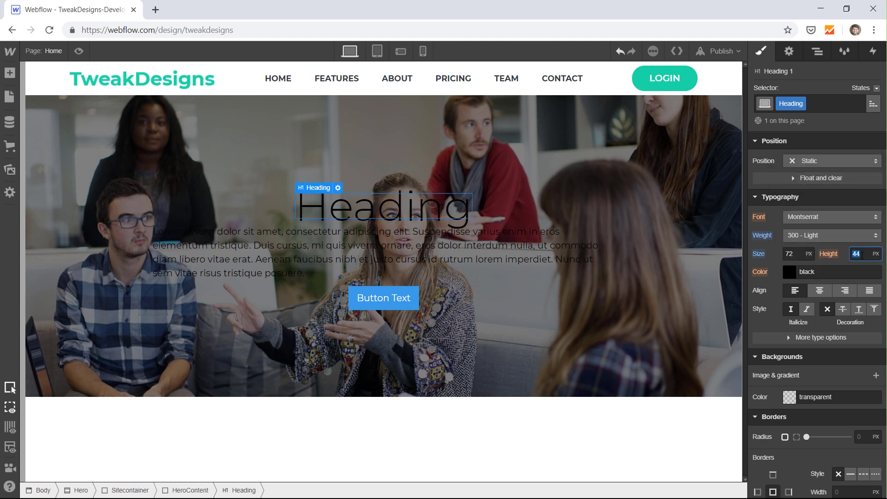
type("88")
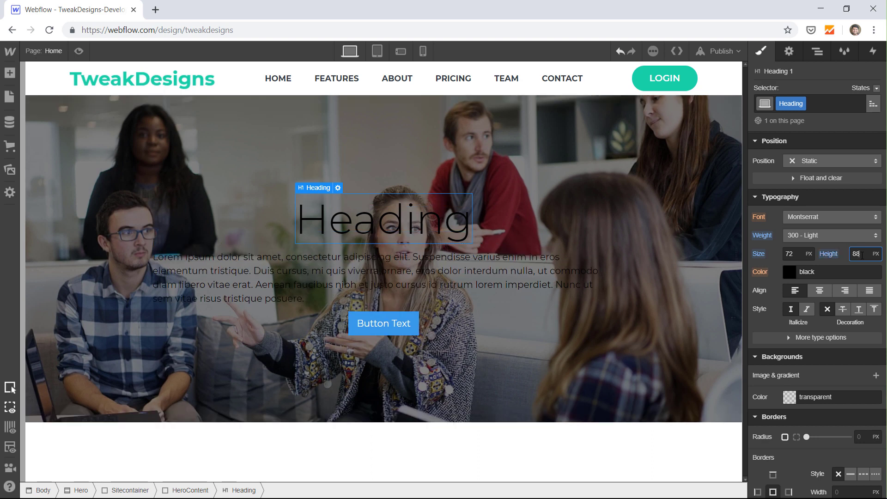
Colour the hero heading white and replace its text with "AI Based Cloud Computing for Your Business"
left_click(788, 272)
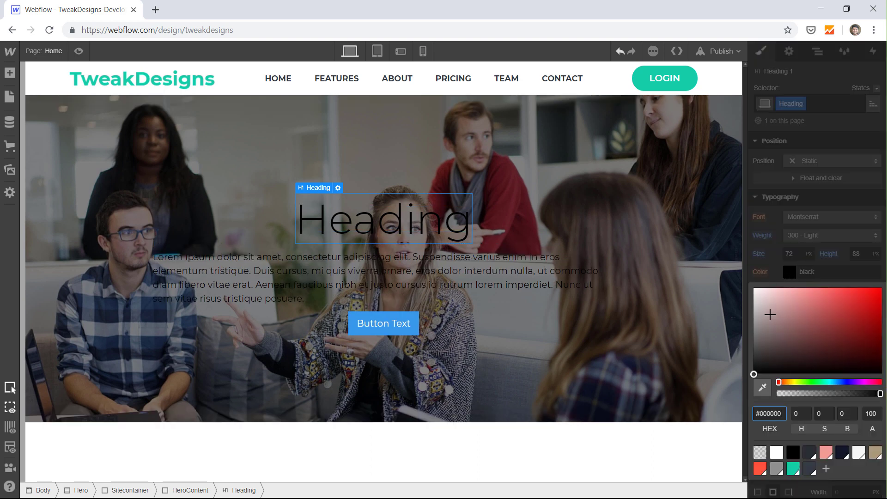
left_click_drag(769, 313, 752, 285)
left_click(398, 228)
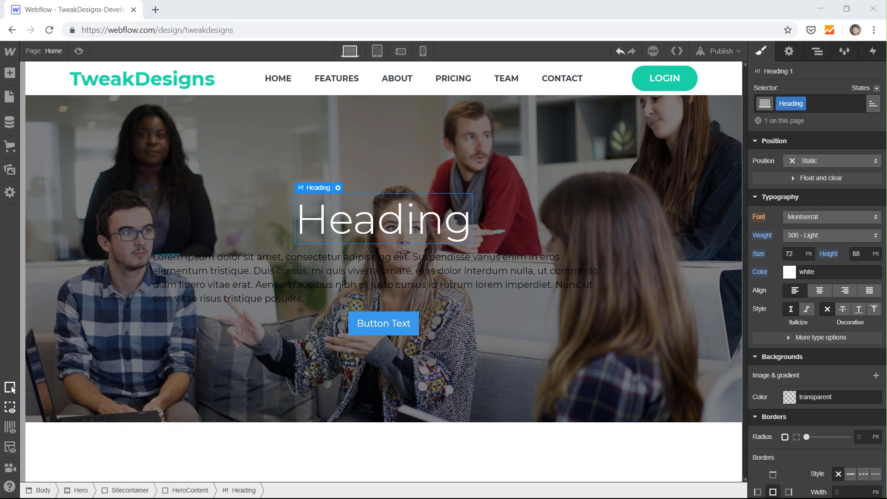
double_click(412, 232)
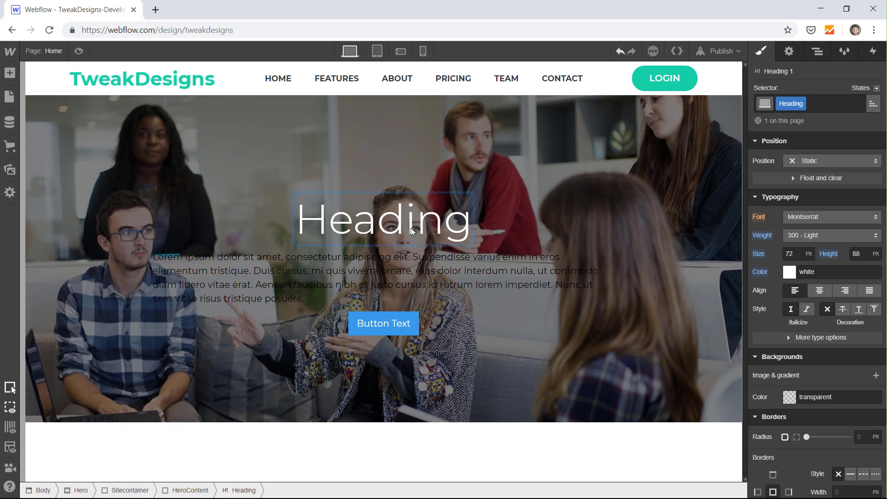
type("AI Based Cloud Computing for Your Business")
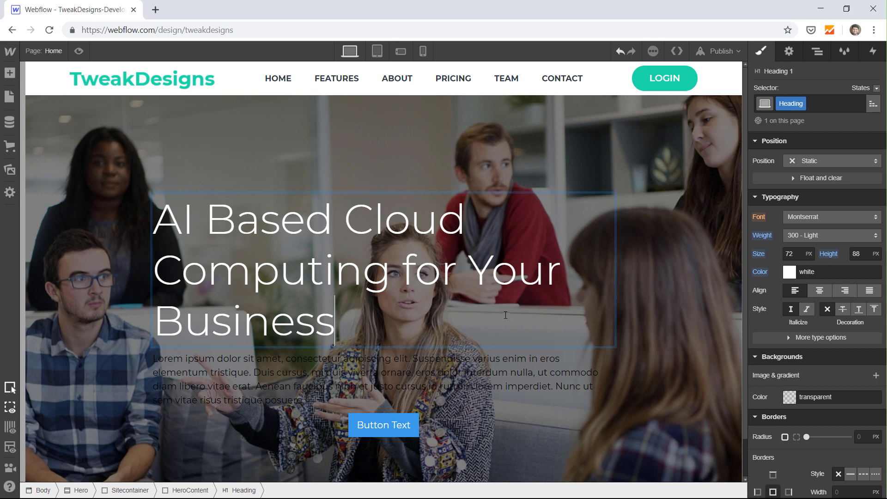
left_click(399, 370)
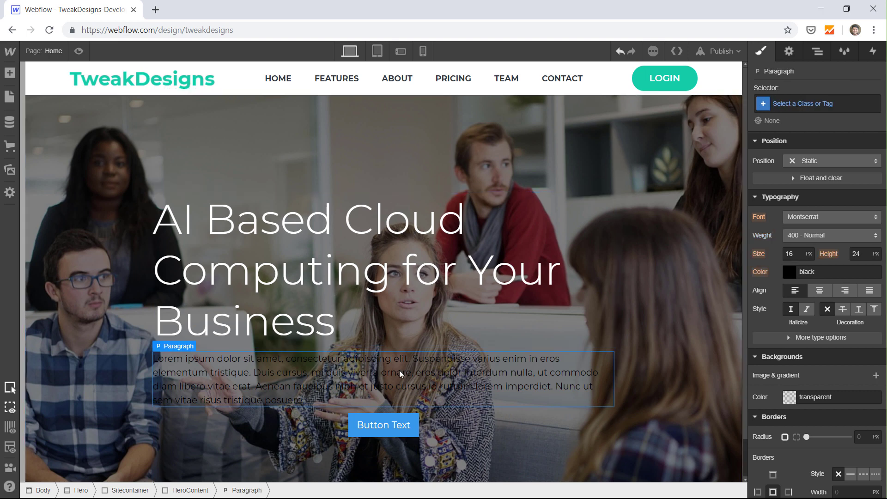
Select the hero heading and preview the page to examine how its text wraps and aligns
left_click(312, 271)
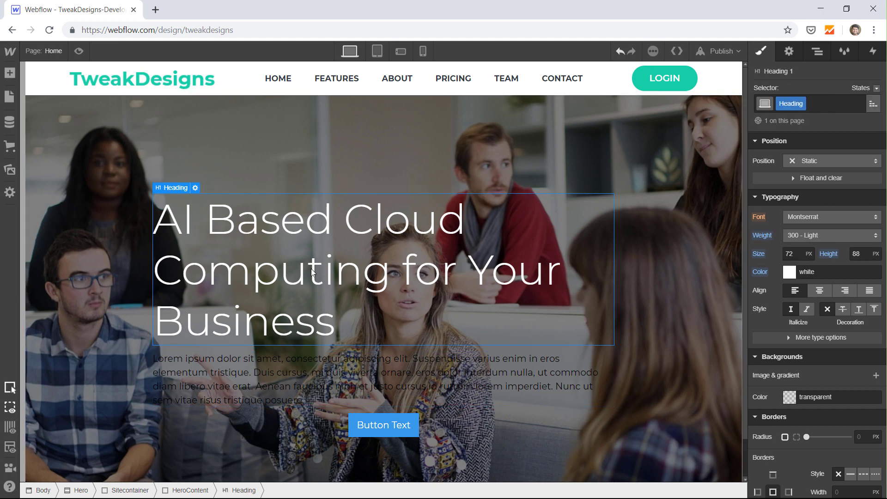
left_click(79, 52)
left_click(79, 51)
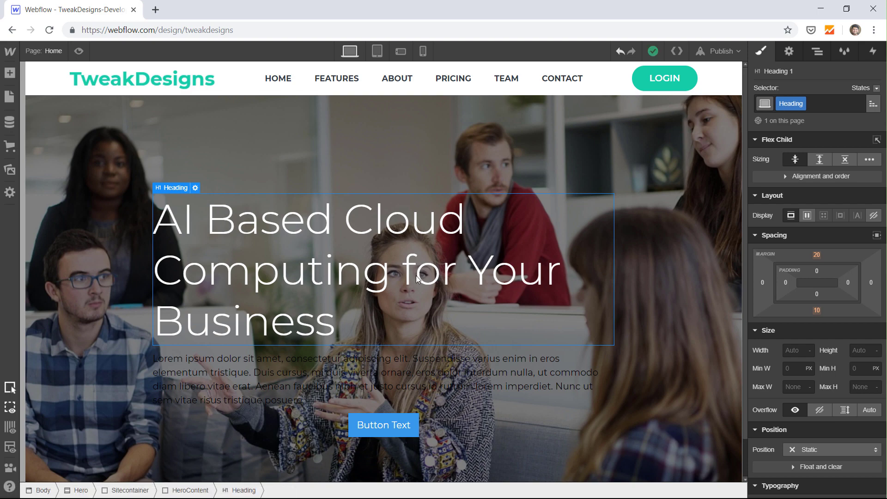
scroll(445, 275, "down", 1)
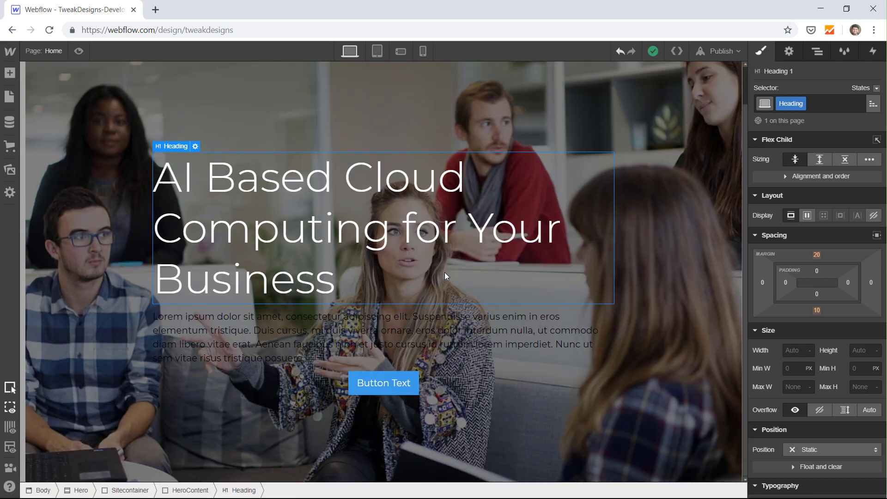
Replace the hero paragraph's text with "It is a long established fact that a reader will be distracted by the readable content of a page when looking at its layout."
left_click(218, 335)
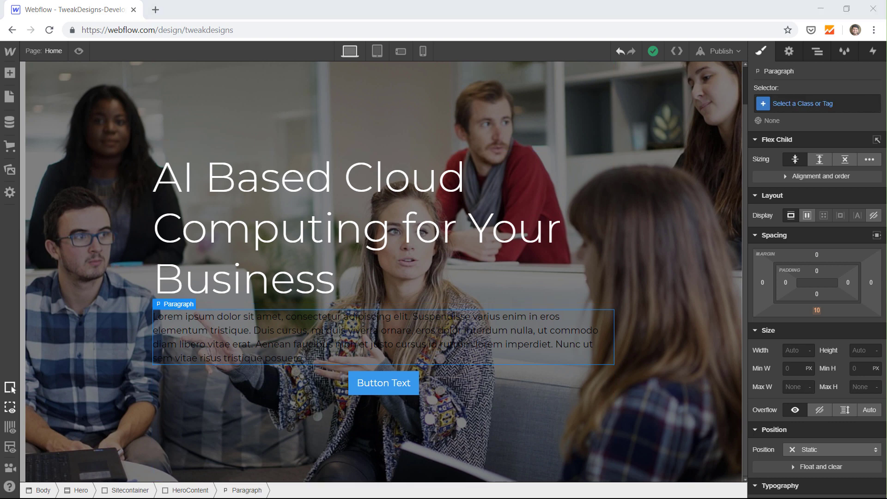
double_click(339, 323)
key("ctrl+a")
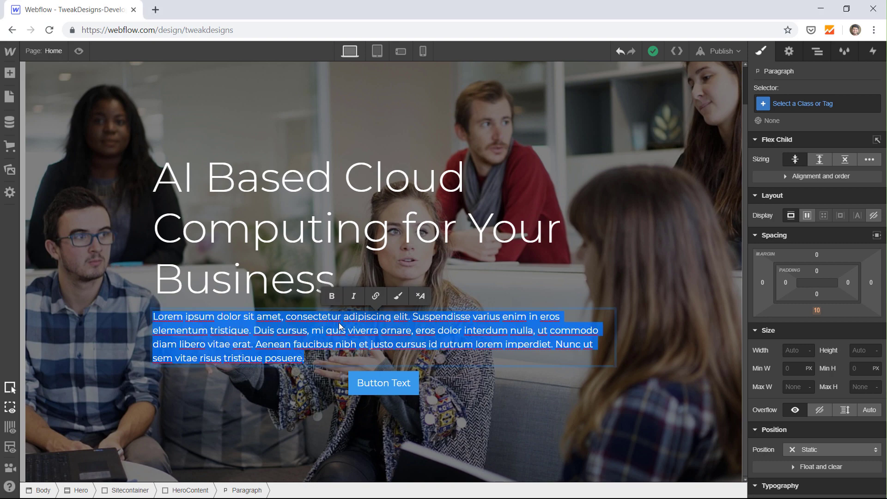
type("It is a long established fact that a reader will be distracted by the readable content of a page when looking at its layout.")
Change the hero button's label to "FREE TRIAL"
left_click(392, 386)
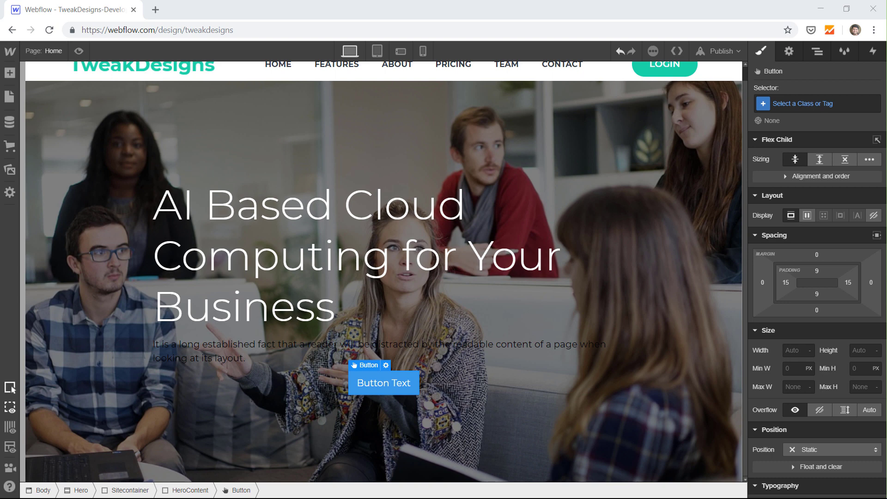
left_click(379, 380)
double_click(375, 383)
key("ctrl+a")
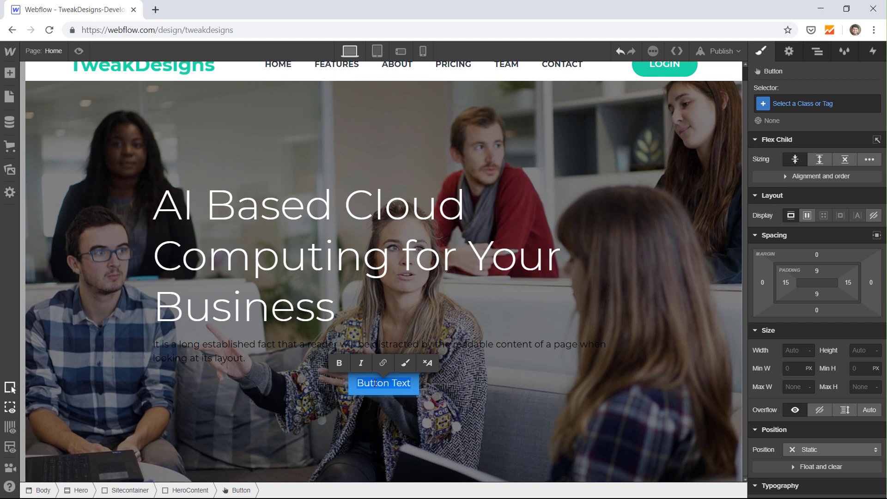
type("FREE TRIAL")
left_click(463, 407)
Centre-align the text of the hero heading
left_click(266, 360)
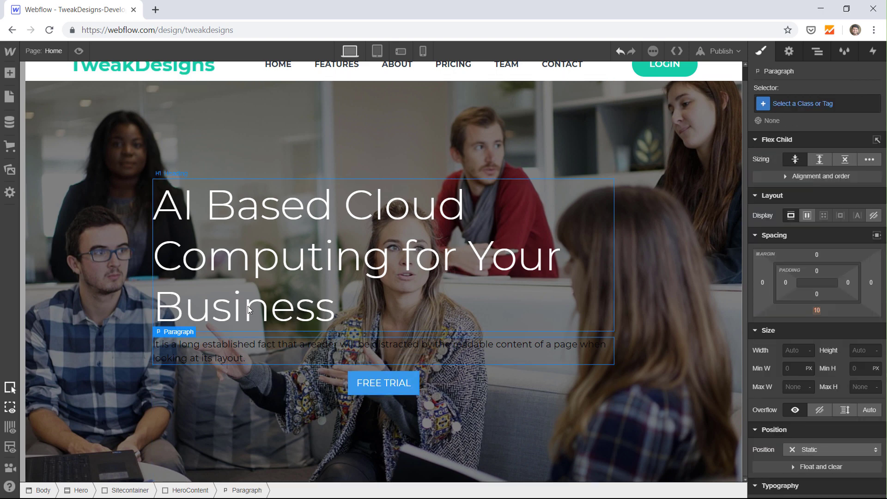
left_click(331, 280)
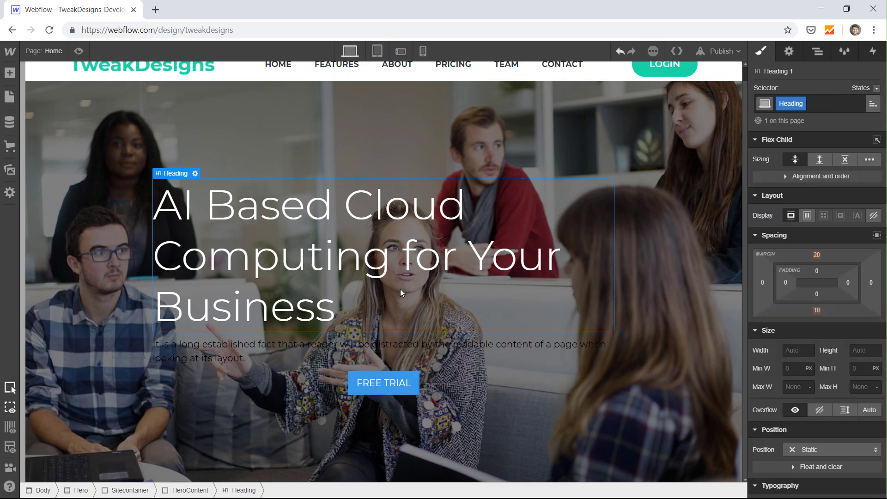
scroll(827, 314, "down", 5)
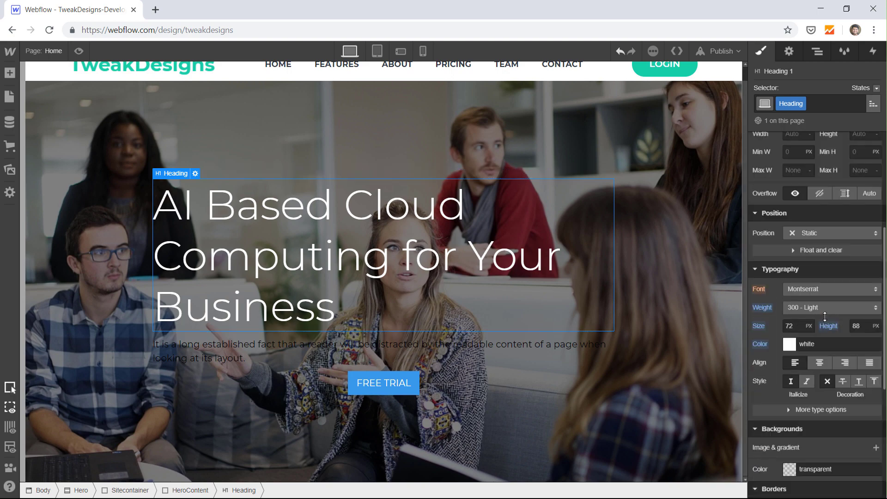
scroll(831, 317, "down", 2)
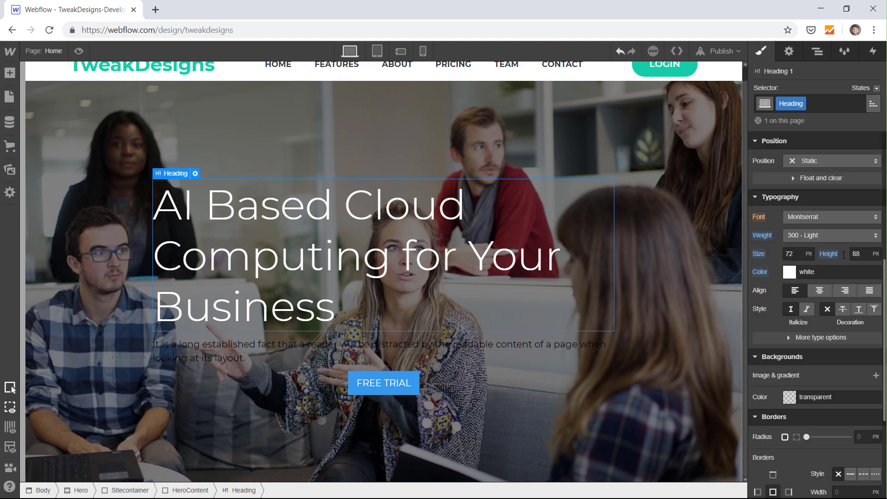
left_click(818, 293)
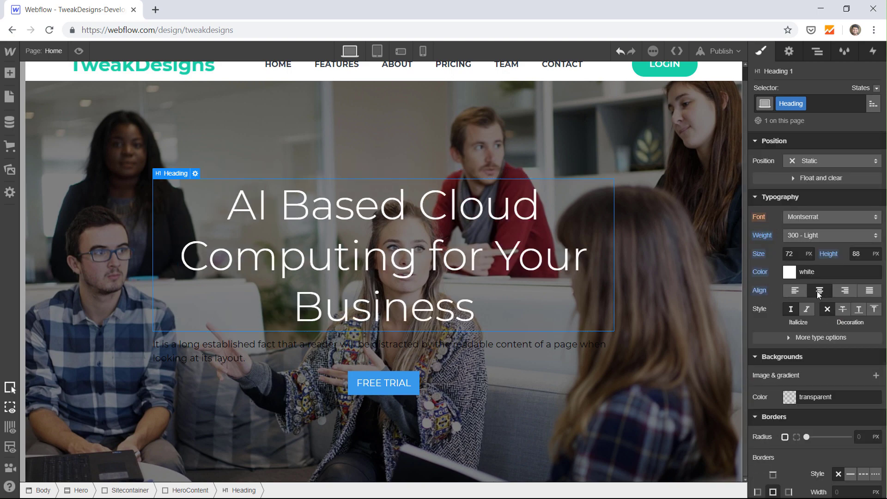
Select the hero paragraph and check the matching paragraph's font size, weight and line spacing in the Adobe XD mockup
left_click(232, 350)
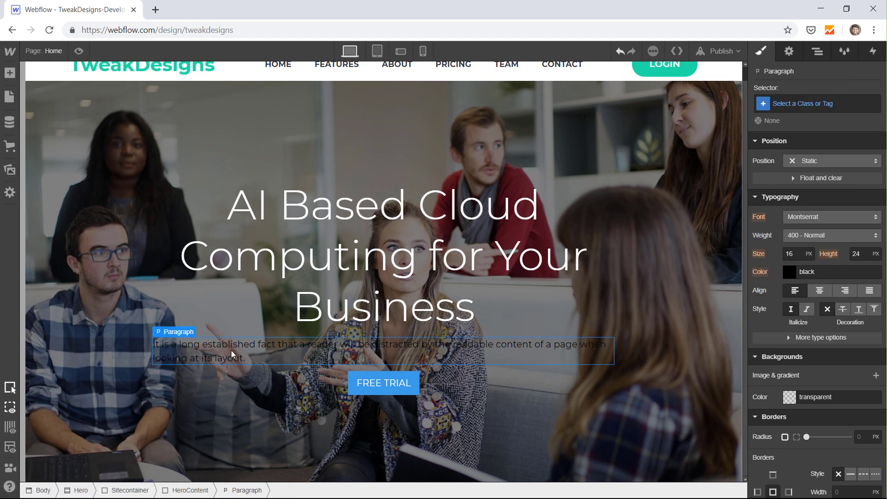
key("alt+Tab")
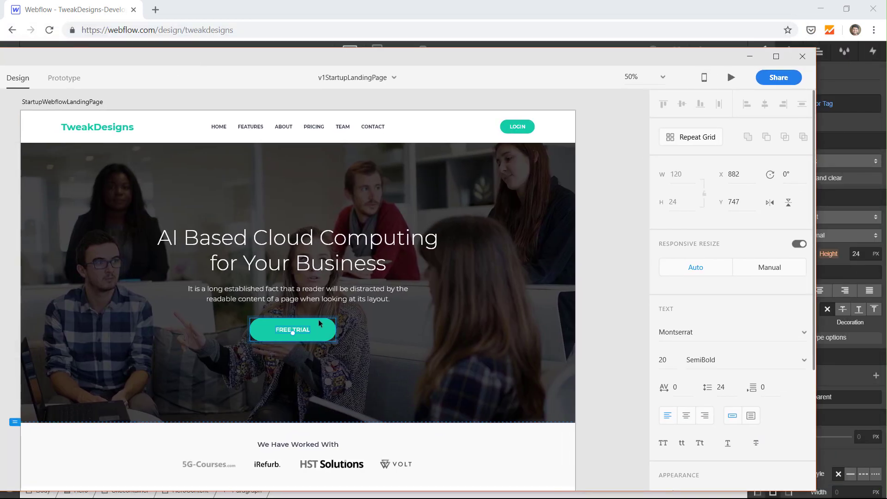
left_click(316, 298)
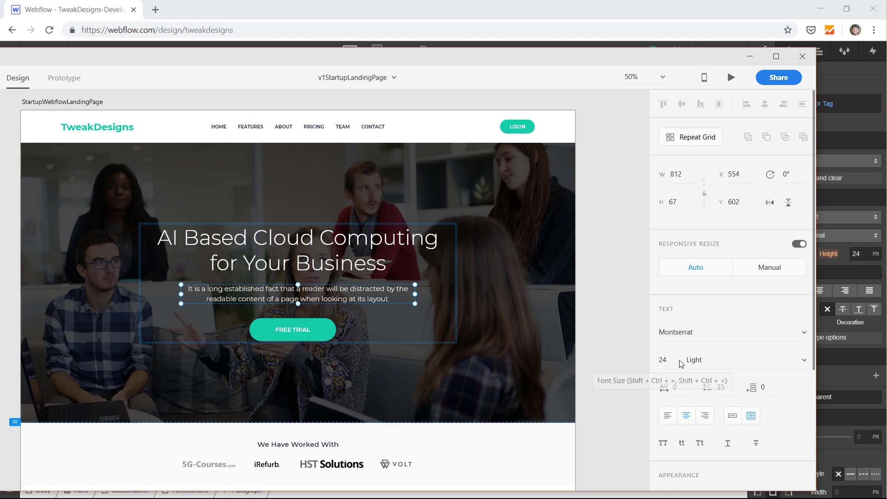
left_click(601, 4)
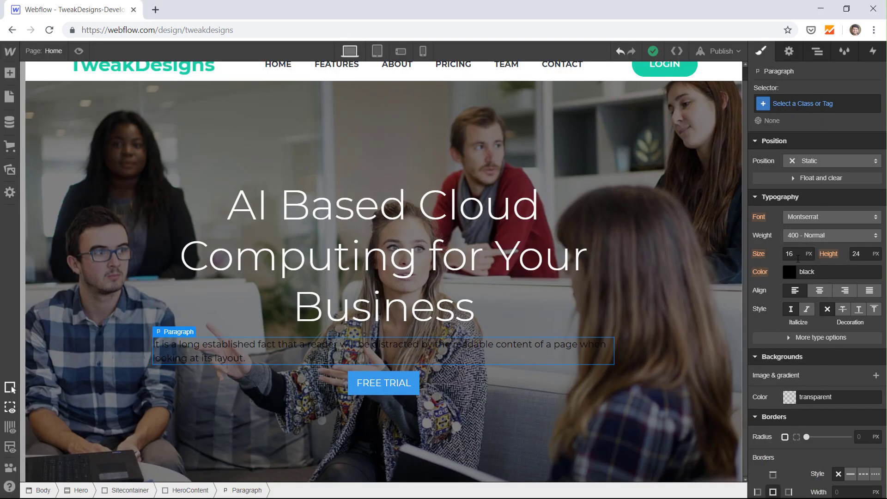
Set the hero paragraph's font size to 24 px, weight to 300 - Light, line height to 35 px and colour to white
left_click(798, 259)
type("24")
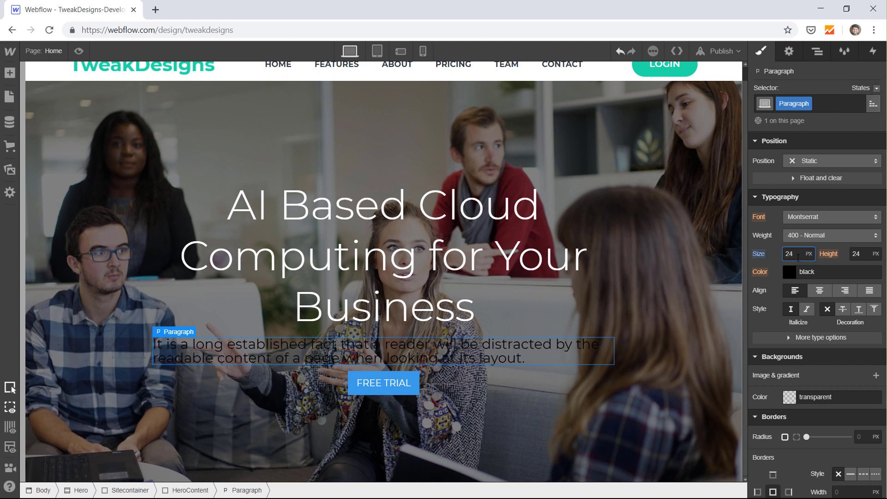
left_click(841, 234)
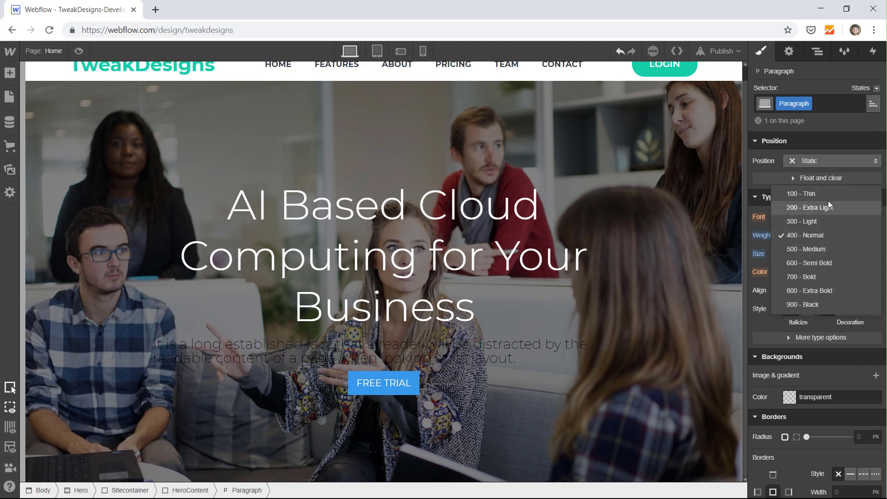
left_click(817, 221)
left_click(862, 254)
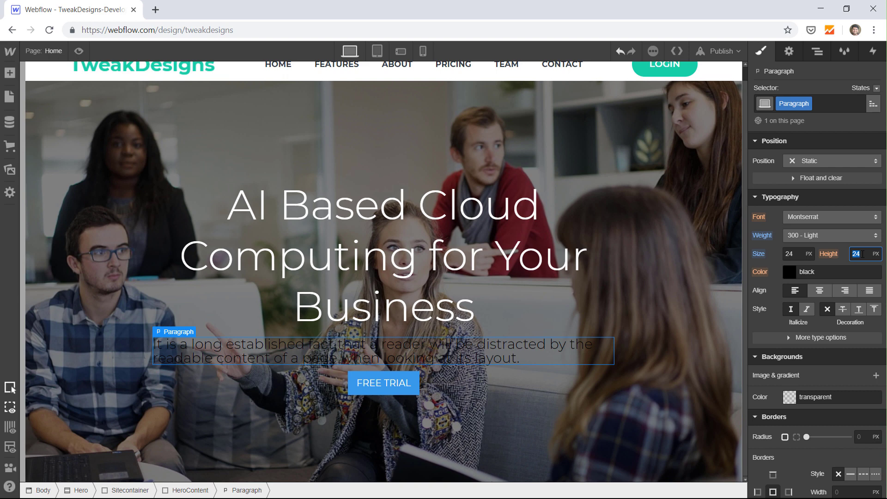
type("35")
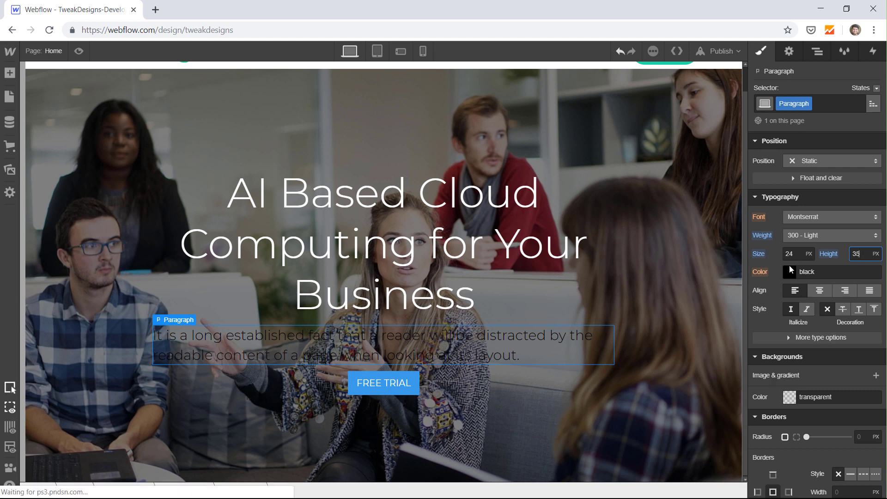
left_click(789, 271)
left_click(779, 306)
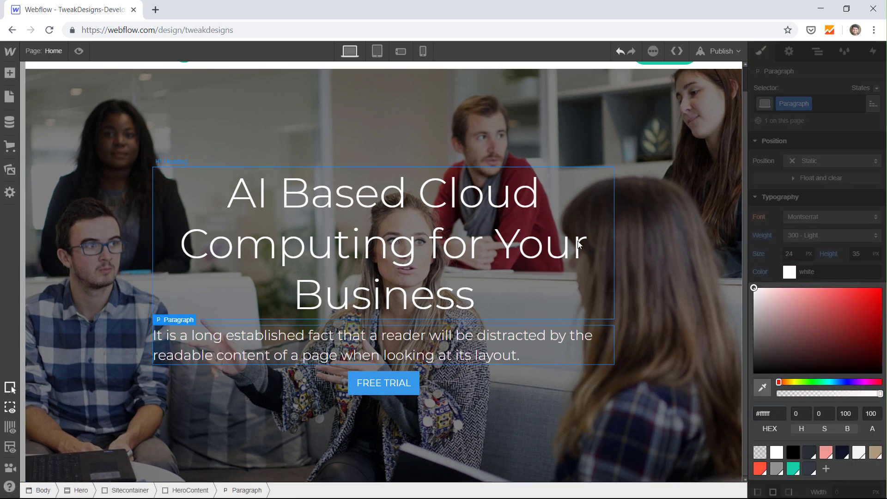
Set the maximum width of the HeroContent div block to 1000 px
left_click(596, 258)
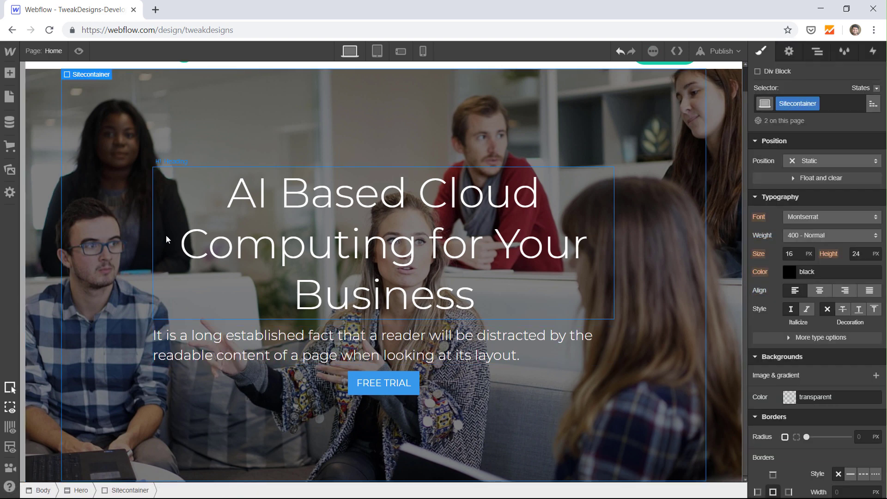
left_click(293, 156)
scroll(828, 194, "up", 3)
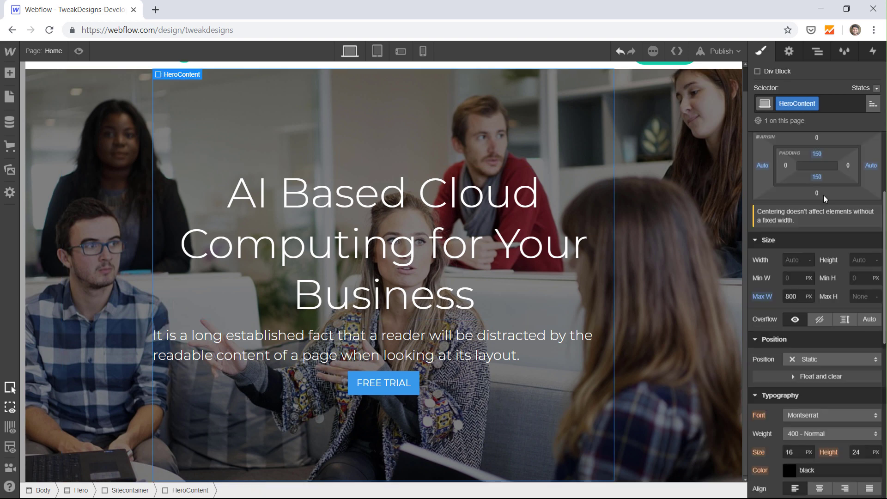
left_click(791, 296)
type("1000")
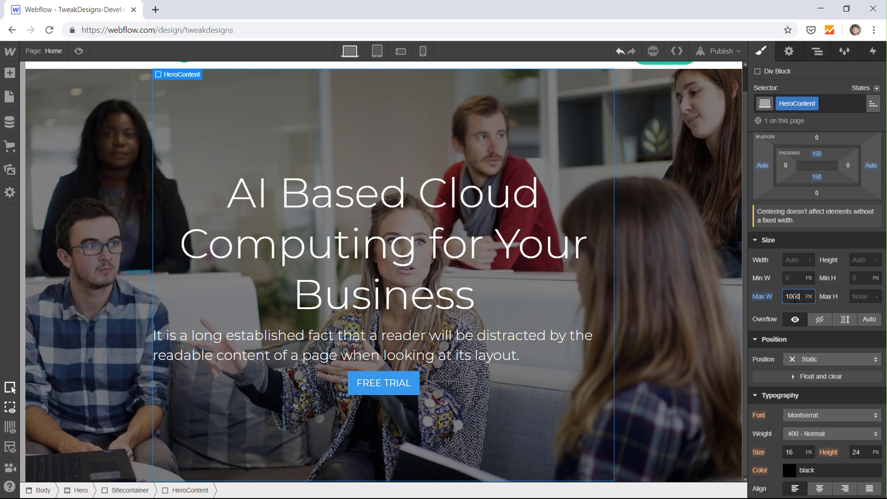
key("Return")
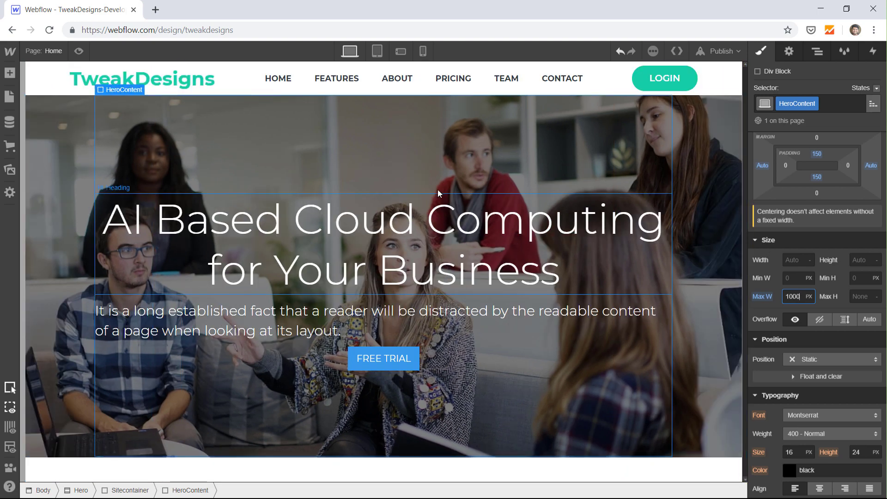
Set the colour of the Hero section's black background overlay to rgba(0, 0, 0, 0.92)
left_click(57, 178)
scroll(818, 337, "down", 4)
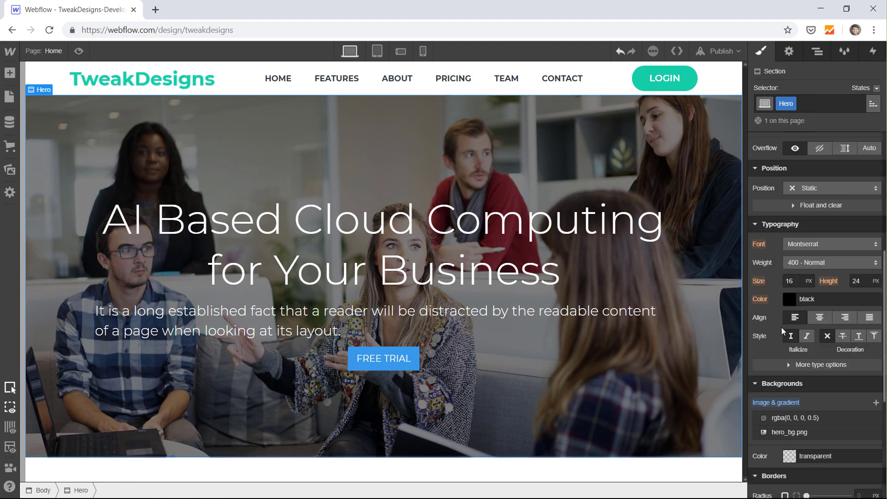
scroll(804, 327, "down", 2)
left_click(831, 346)
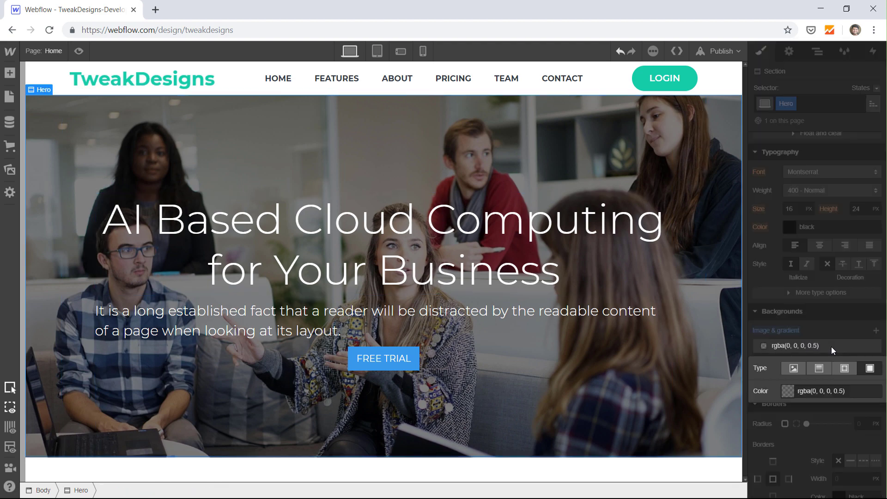
left_click(845, 393)
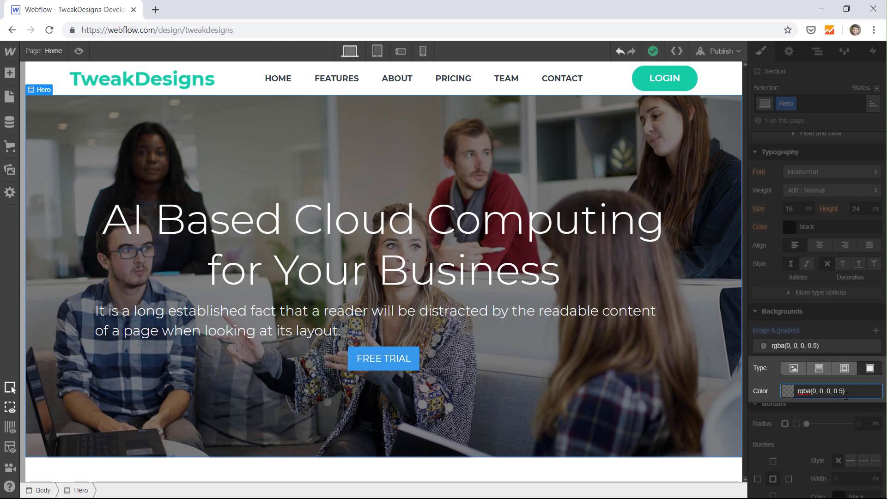
key("BackSpace")
type("92")
key("Return")
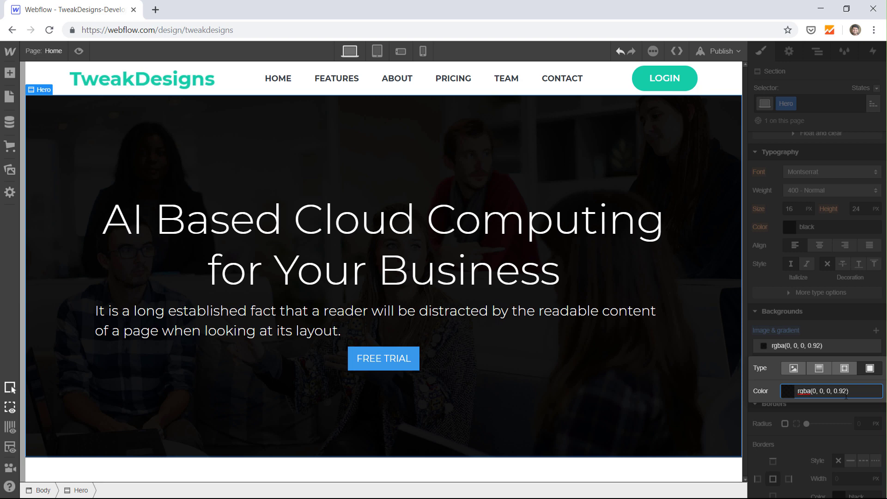
Try a lighter Hero background overlay of rgba(0, 0, 0, 0.29)
key("BackSpace")
key("Return")
key("BackSpace")
type("29")
key("Return")
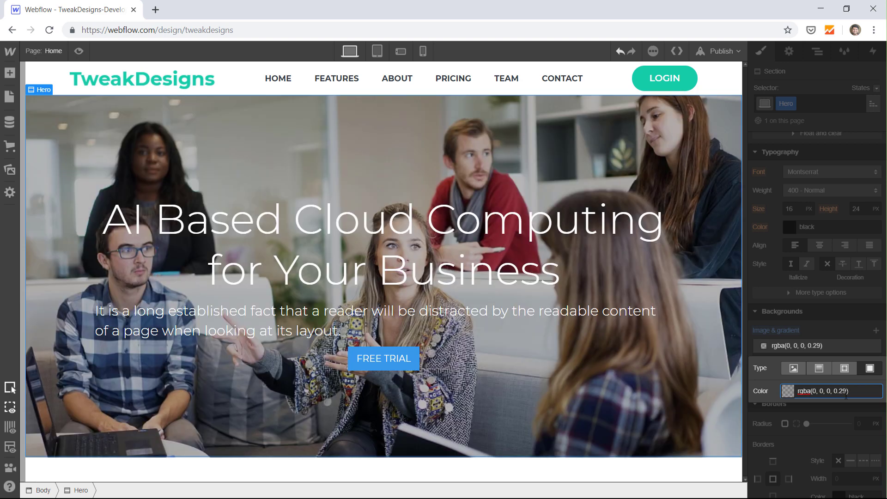
Raise the Hero overlay's opacity through 0.6 and 0.7 to a final colour of rgba(0, 0, 0, 0.8)
key("BackSpace")
key("BackSpace")
type("6")
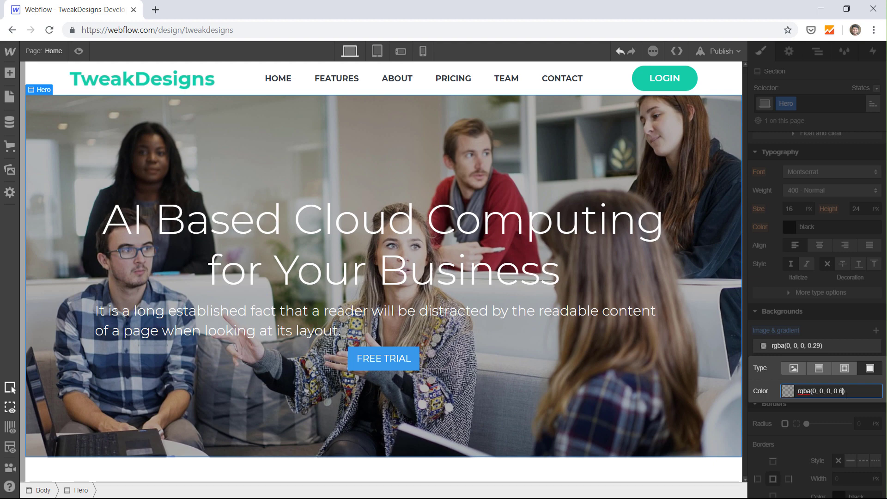
key("Return")
key("BackSpace")
type("7")
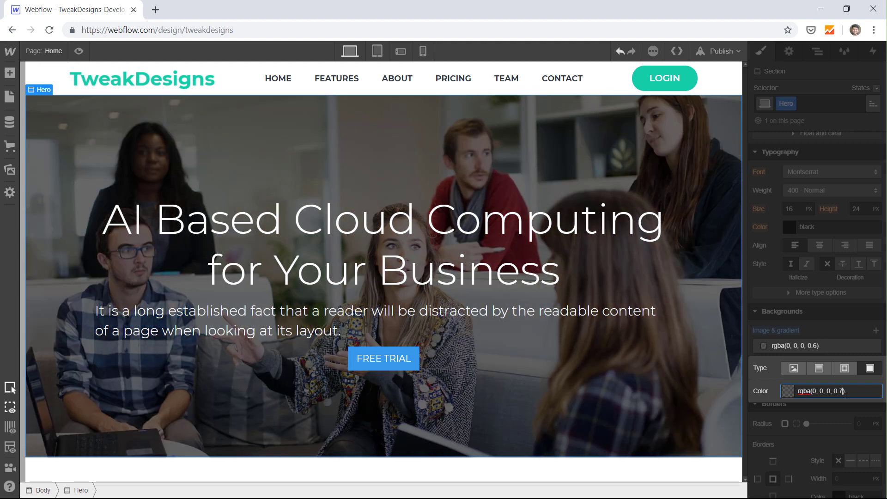
key("Return")
key("BackSpace")
type("8")
key("Return")
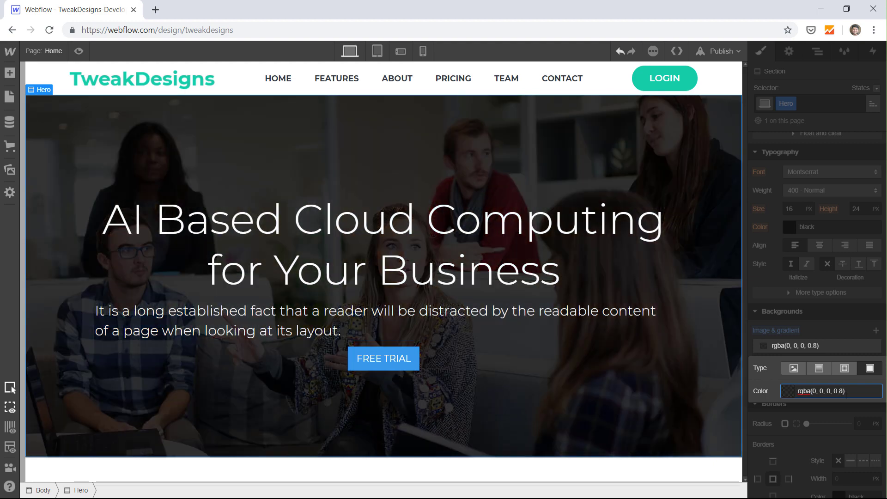
Preview the page to examine the hero's overlay darkness and text alignment, and return to the designer
left_click(277, 183)
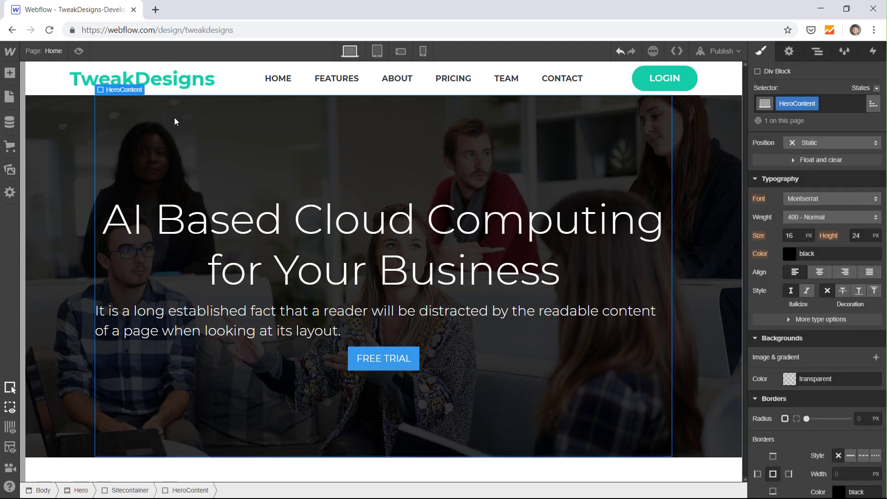
left_click(79, 57)
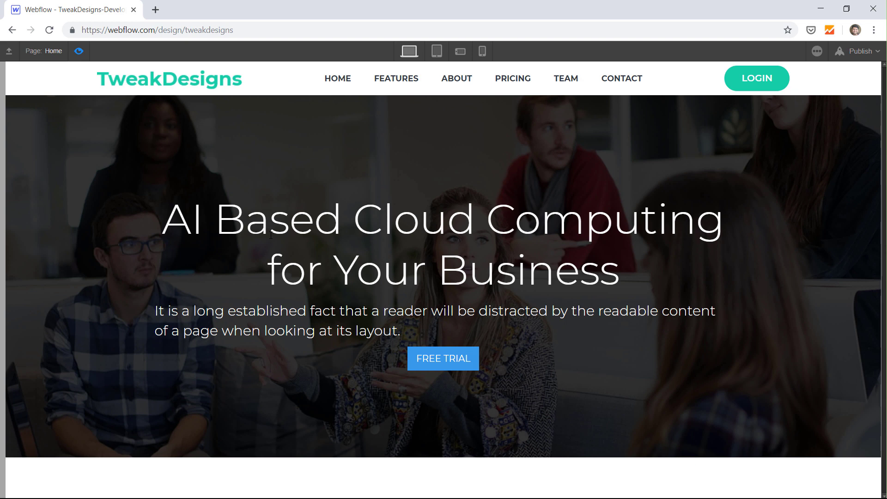
left_click(78, 52)
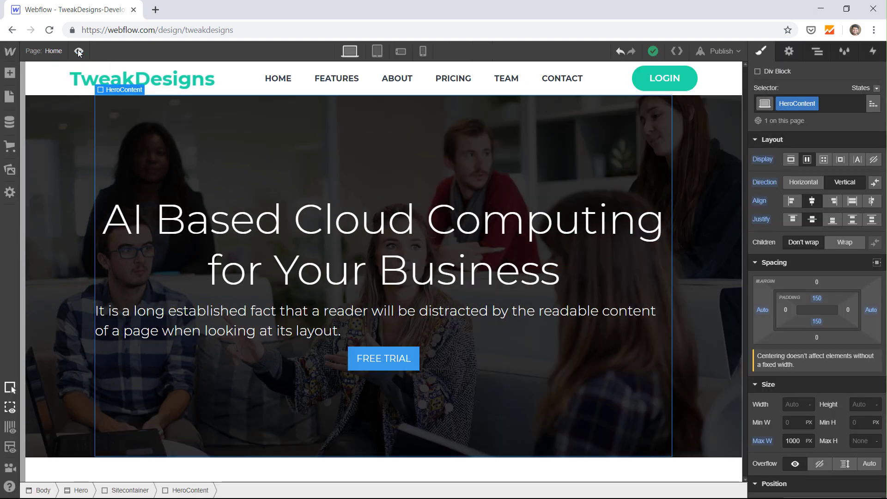
Centre-align the text of the hero paragraph below the heading
left_click(266, 228)
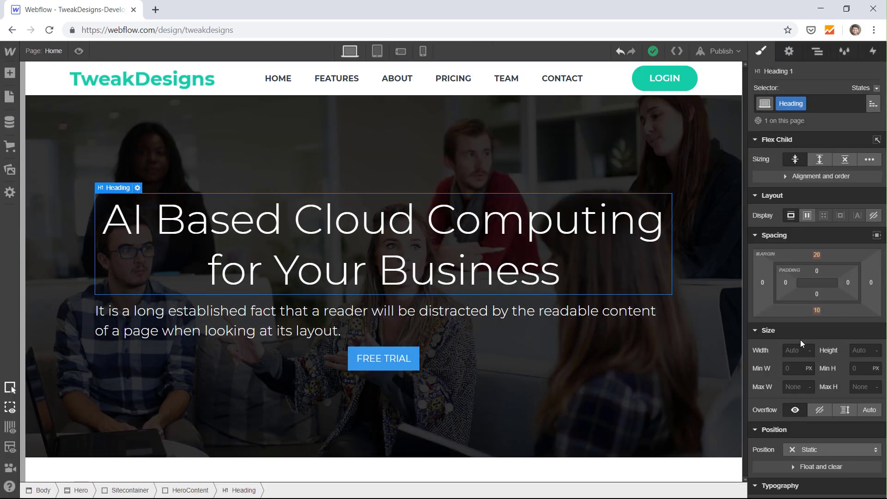
scroll(827, 354, "down", 2)
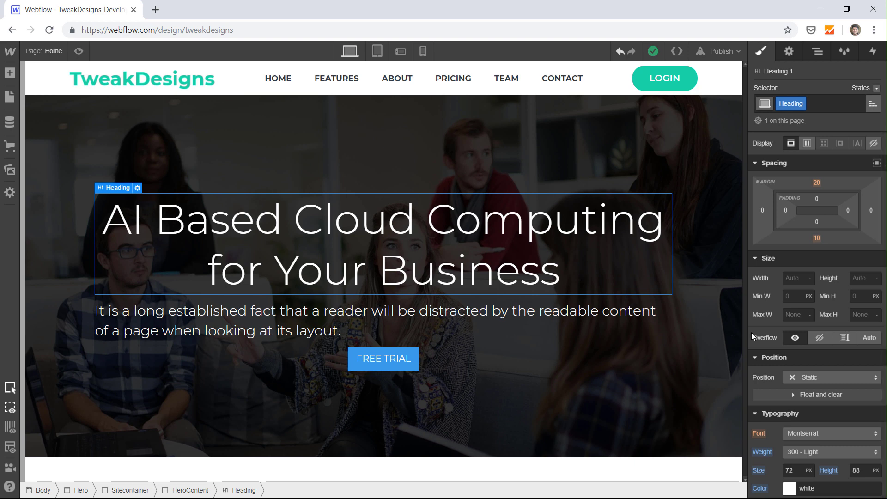
left_click(239, 327)
scroll(818, 366, "down", 4)
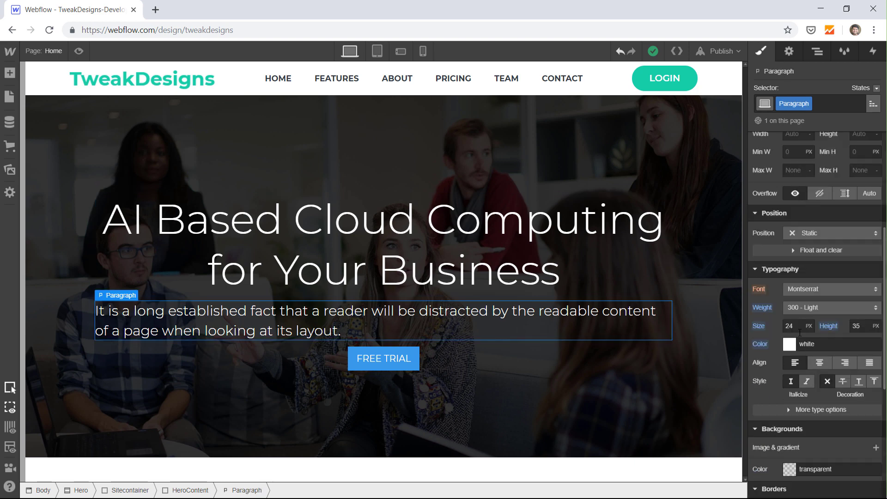
left_click(820, 364)
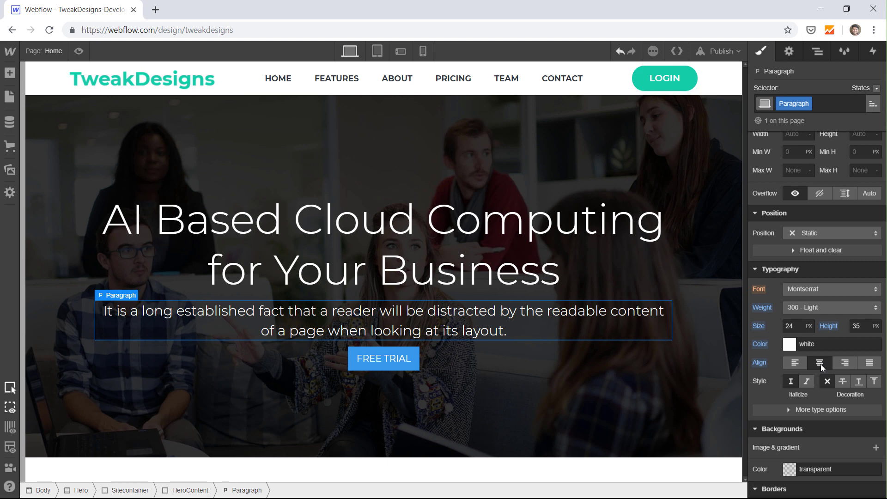
Review the hero heading's typography, preview the page to check the centred text, and return to the designer
left_click(311, 234)
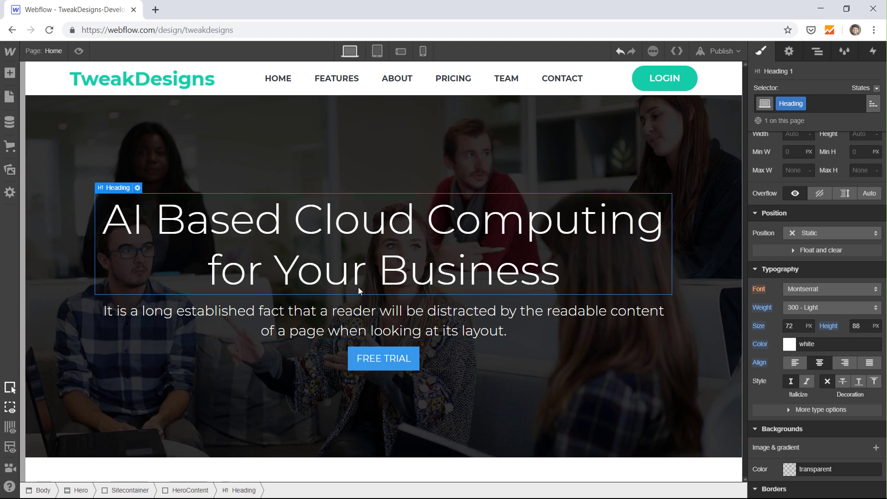
left_click(348, 314)
left_click(358, 287)
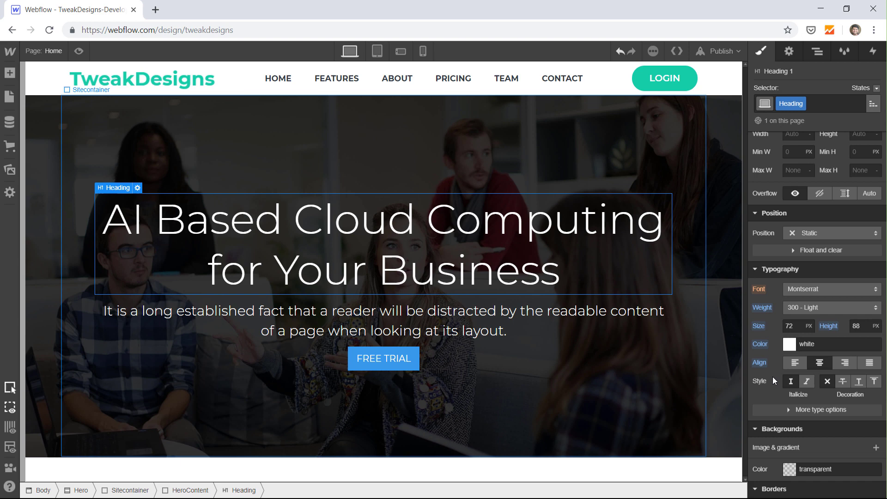
left_click(790, 325)
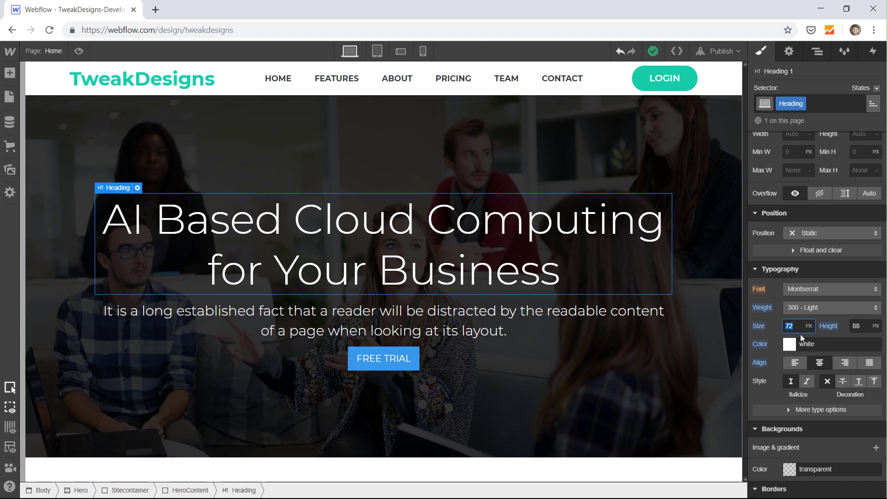
left_click(211, 155)
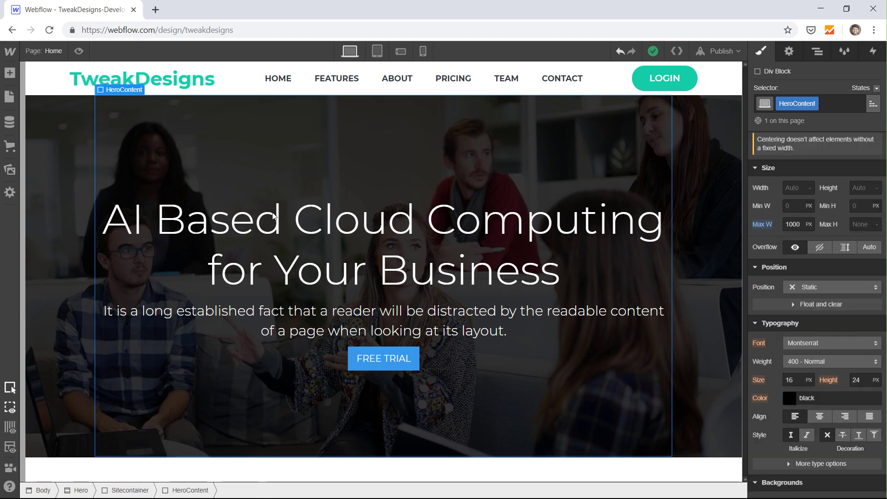
left_click(286, 222)
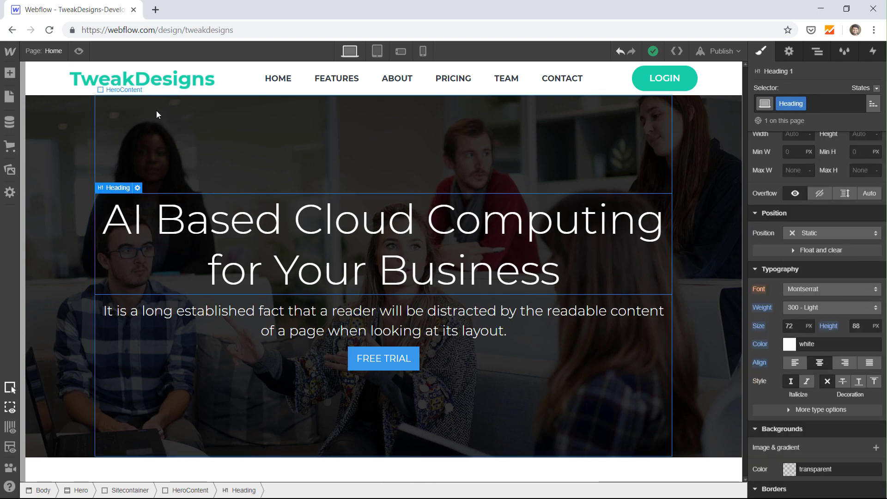
left_click(78, 51)
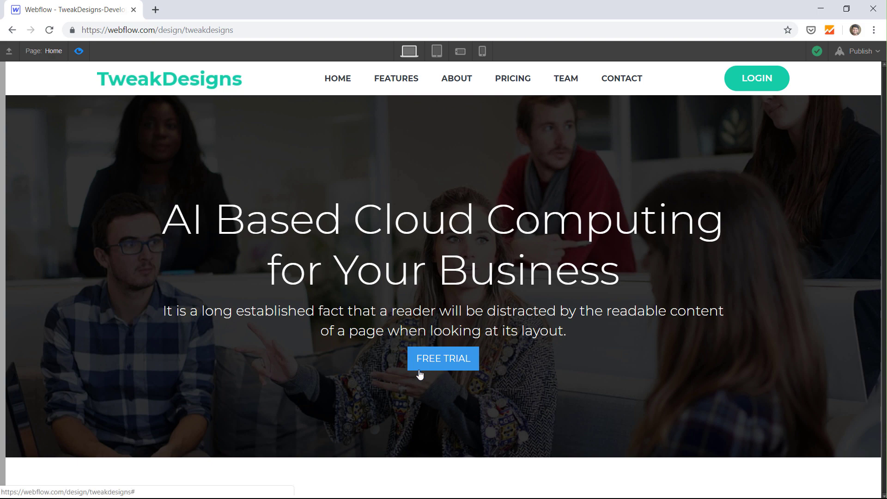
left_click(78, 53)
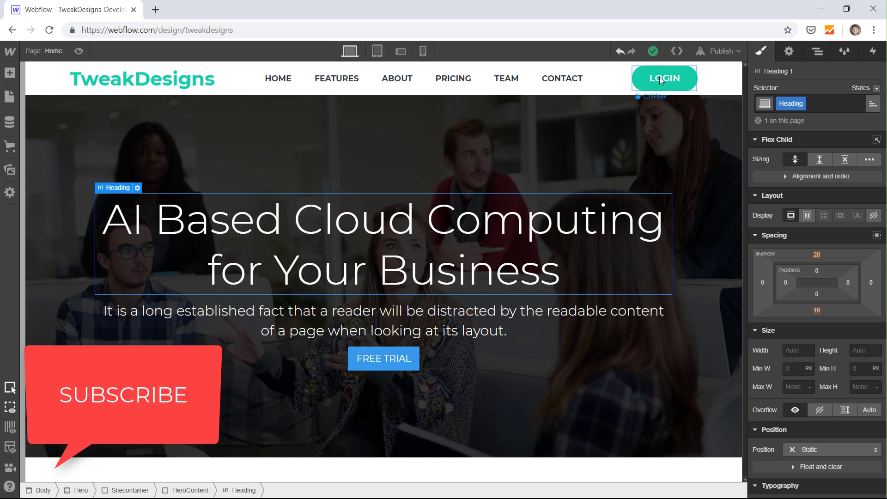
Apply the existing CTANav class from the navbar's LOGIN button to the hero's FREE TRIAL button
left_click(695, 80)
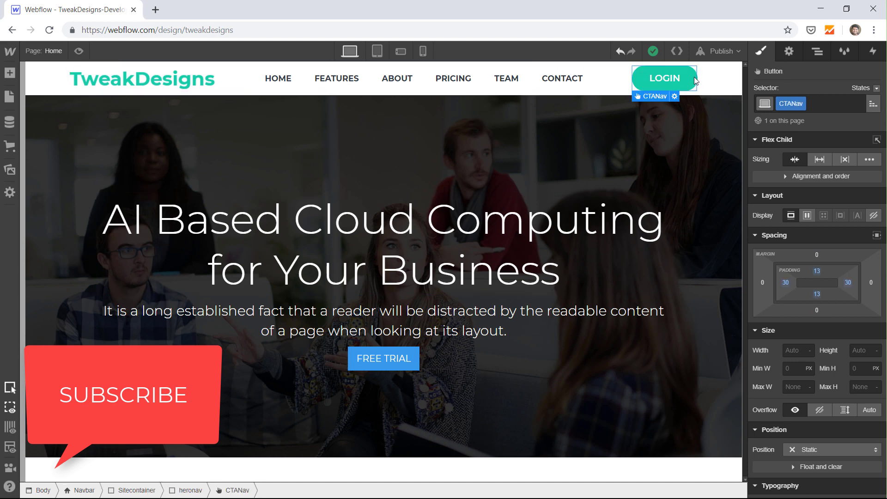
left_click(412, 354)
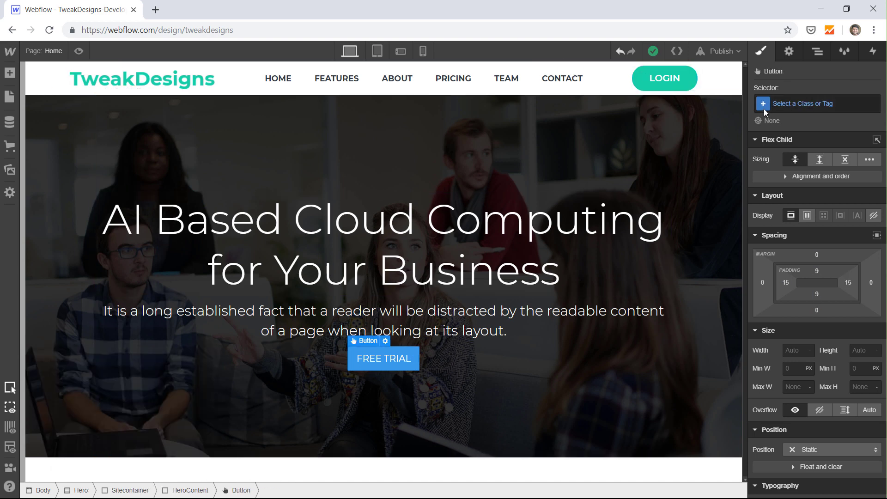
left_click(784, 110)
type("cta")
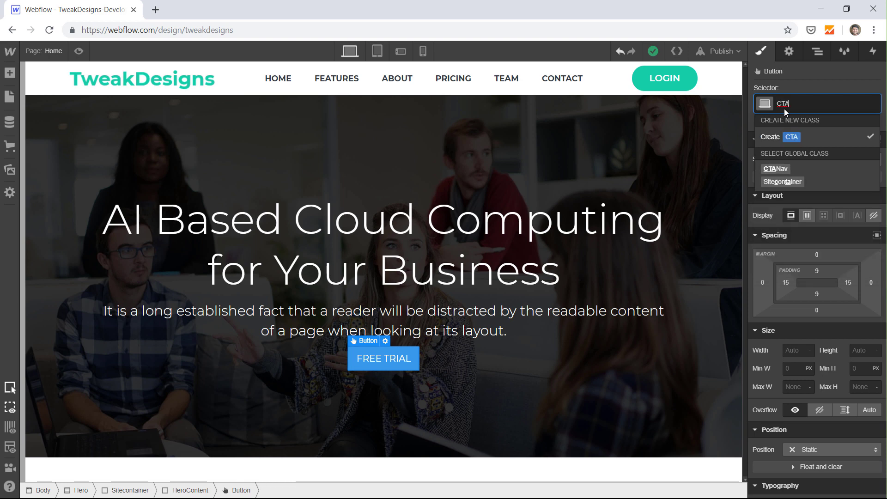
left_click(783, 170)
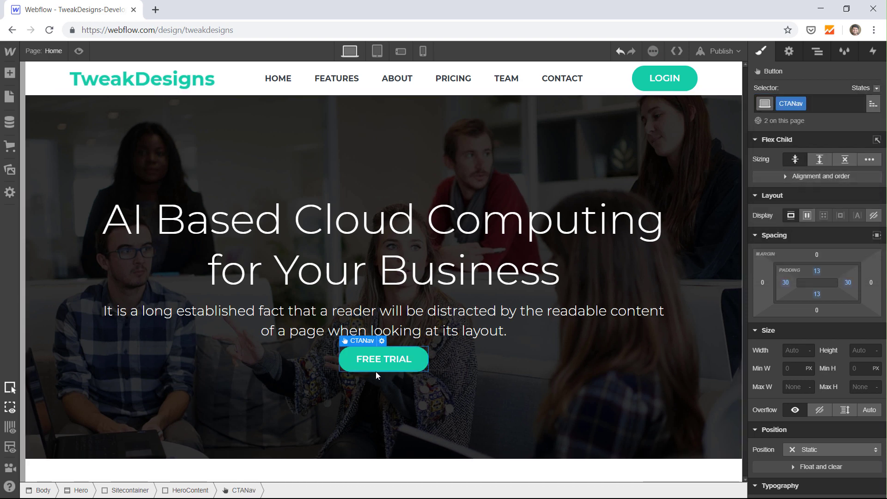
Add a new combo class named CTAHero to the hero's FREE TRIAL button
left_click(535, 370)
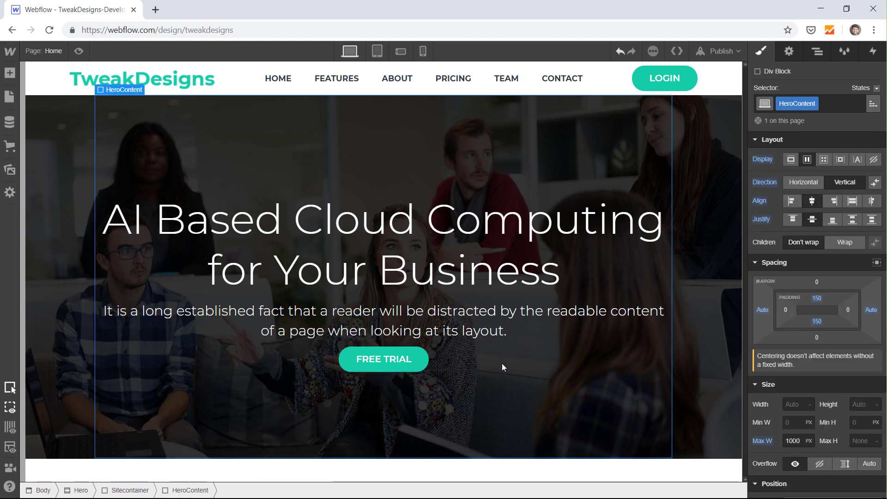
left_click(419, 277)
left_click(411, 333)
left_click(409, 356)
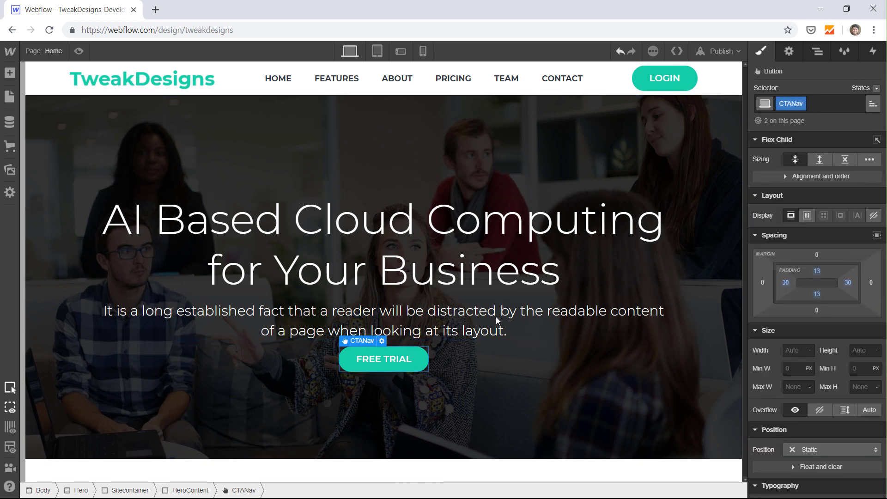
left_click(817, 110)
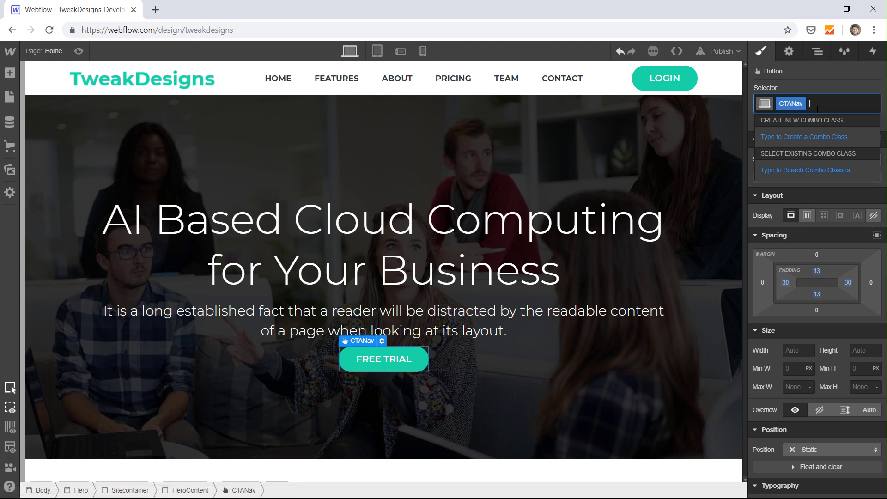
type("CTAHero")
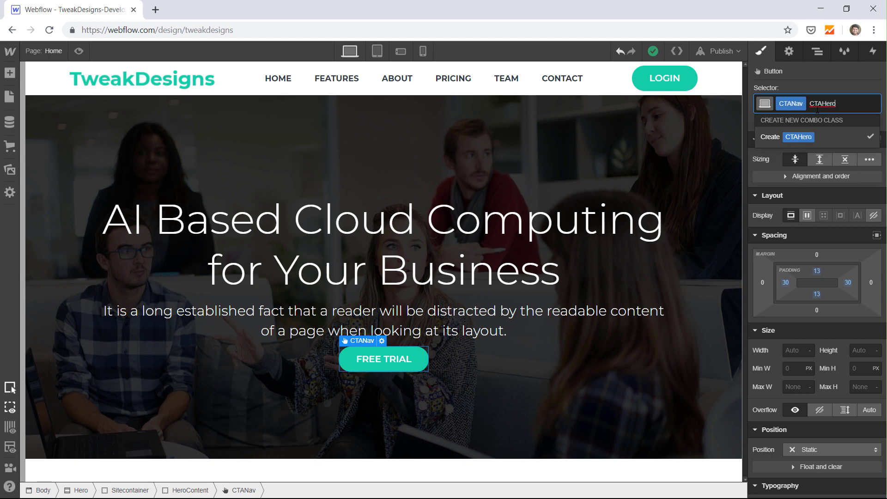
key("Return")
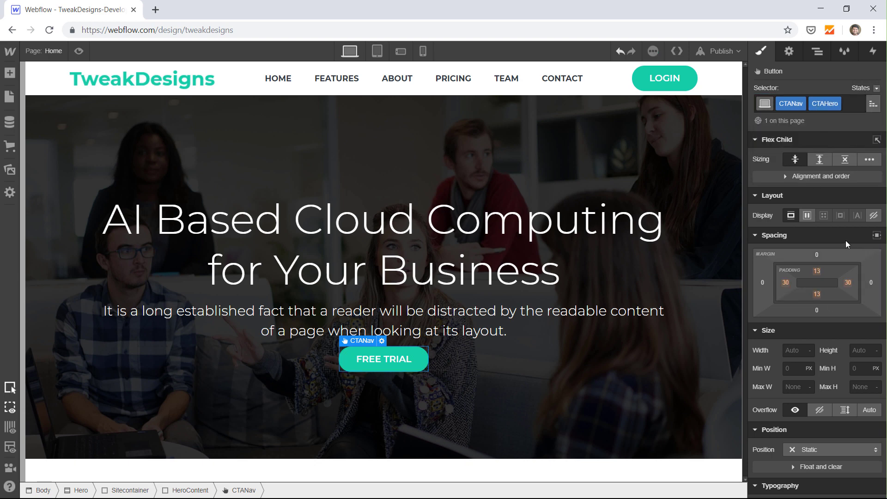
Set the FREE TRIAL button's top and bottom padding to 16 px
left_click(817, 270)
type("16")
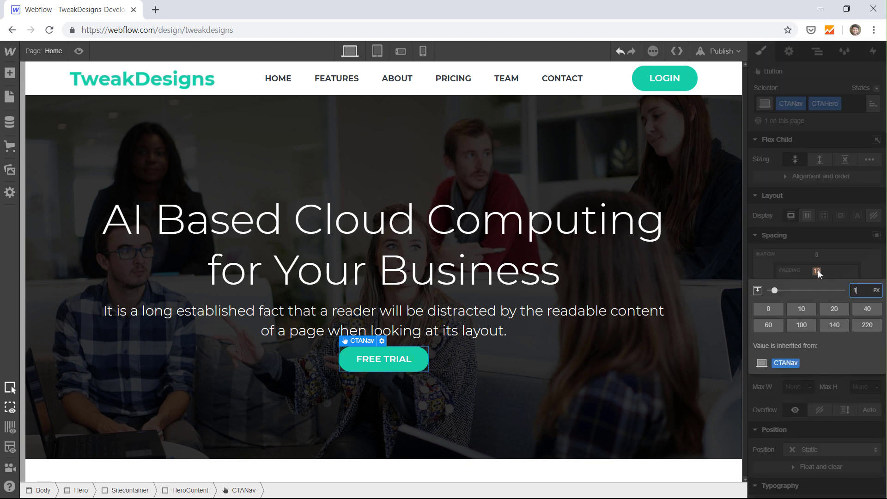
key("Return")
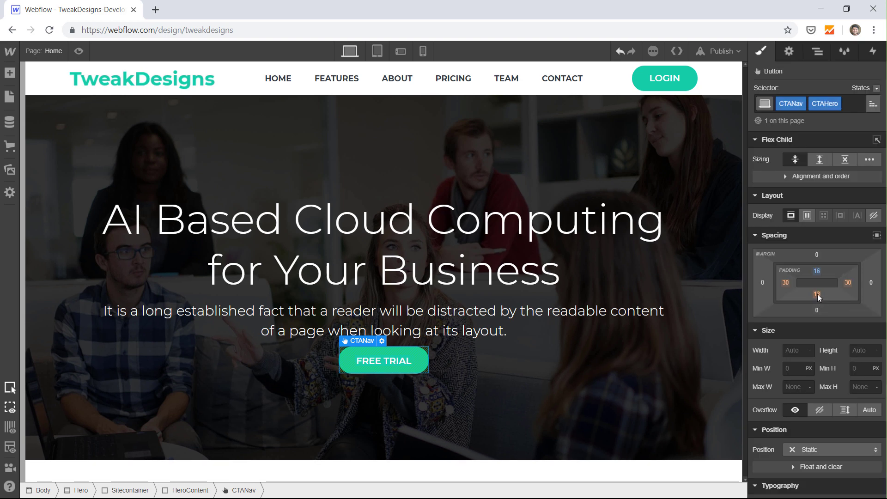
left_click(817, 294)
type("16")
key("Return")
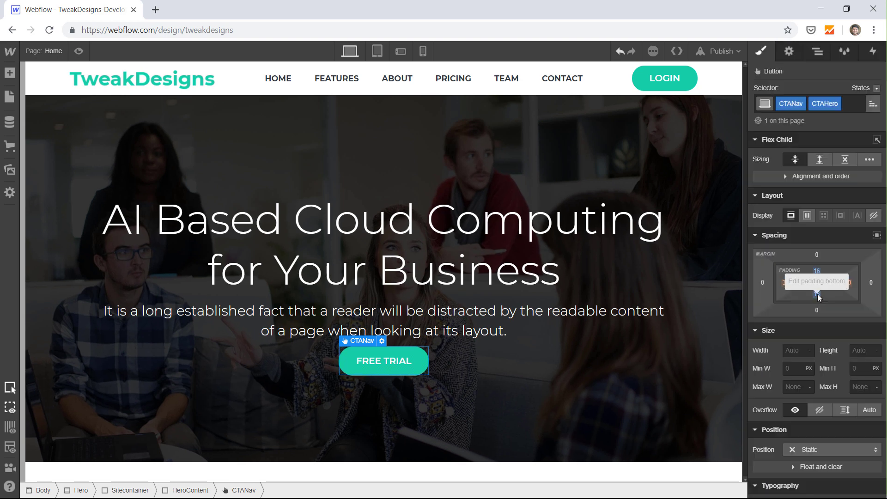
Set the FREE TRIAL button's left and right padding to 40 px
left_click(784, 283)
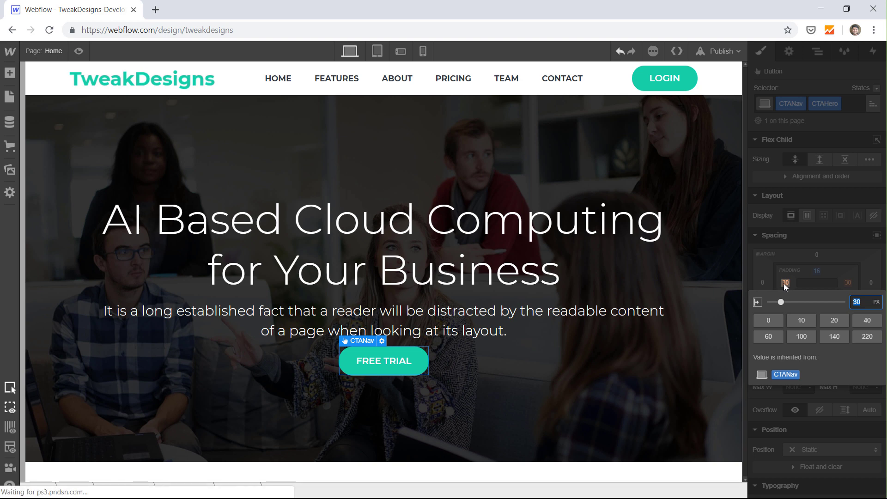
type("40")
key("Return")
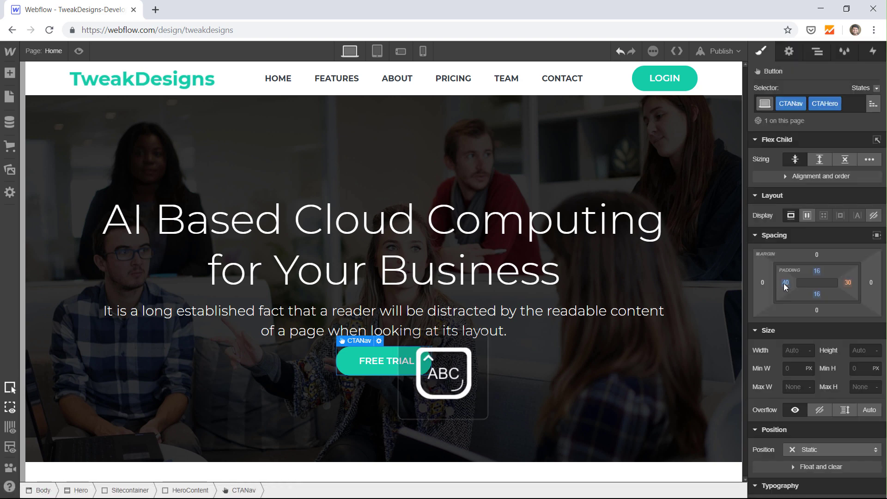
key("Caps_Lock")
left_click(847, 282)
type("40")
key("Return")
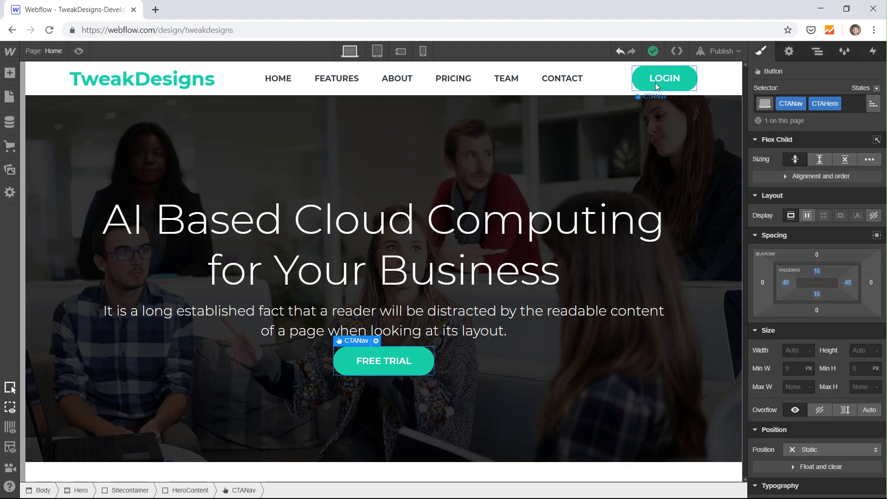
Switch to the Adobe XD mockup to measure the spacing between the hero's heading and paragraph, and return to Webflow
left_click(369, 326)
left_click(361, 276)
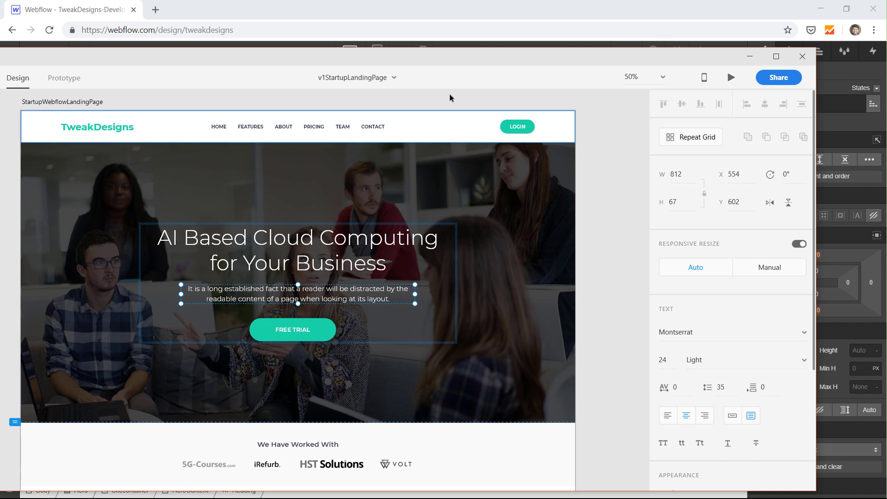
mouse_move(363, 58)
left_mouse_down()
mouse_move(477, 54)
mouse_move(362, 52)
left_mouse_up()
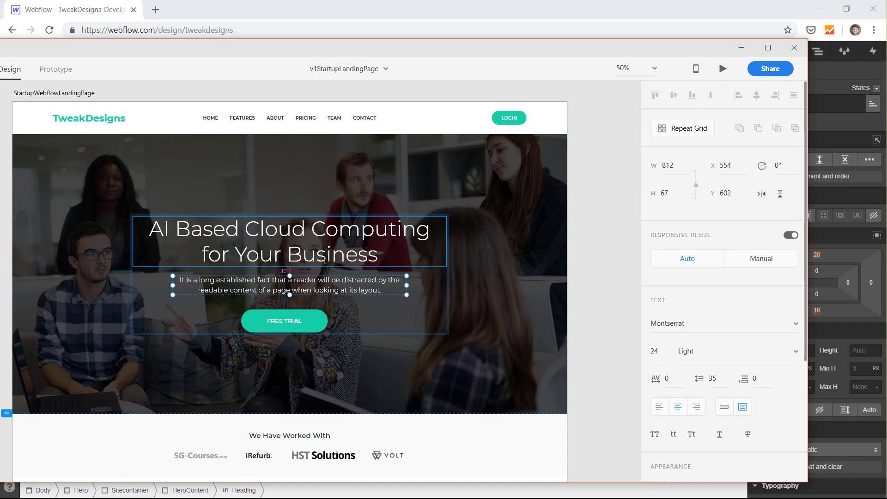
left_click(324, 261)
left_click(319, 288)
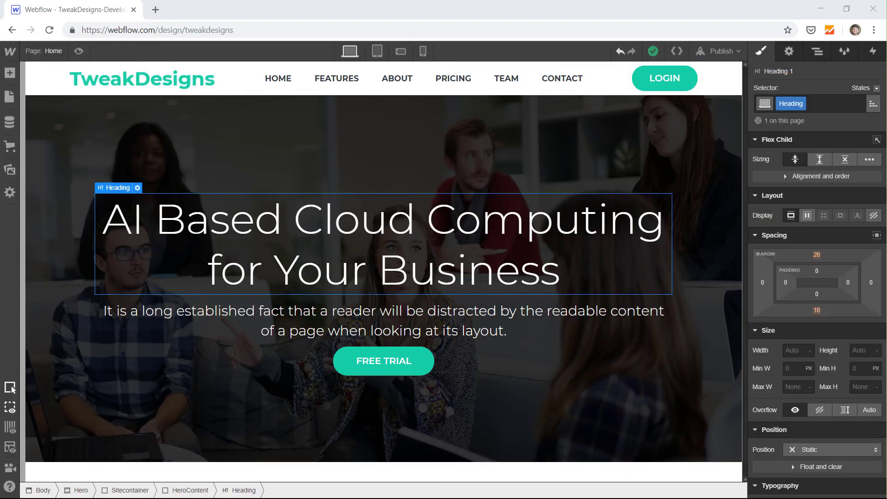
Set the hero heading's top and bottom margins to 0 and the paragraph's bottom margin to 50 px
left_click(816, 310)
left_click(804, 347)
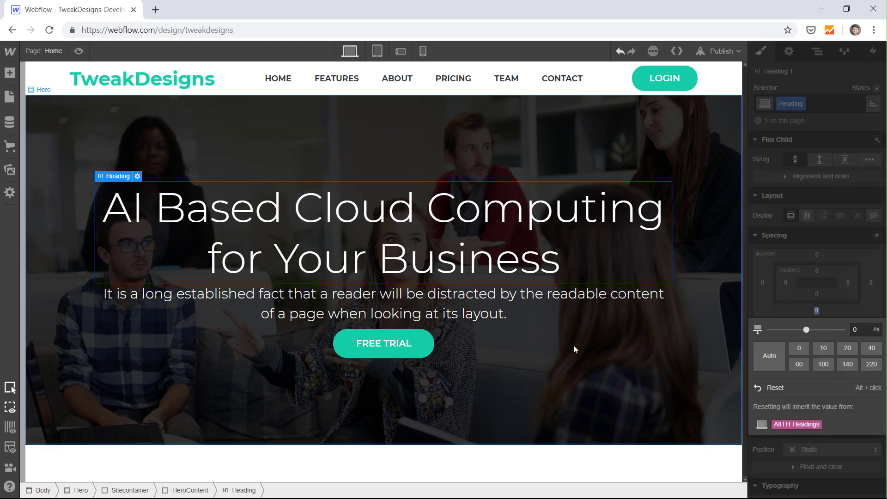
left_click(422, 301)
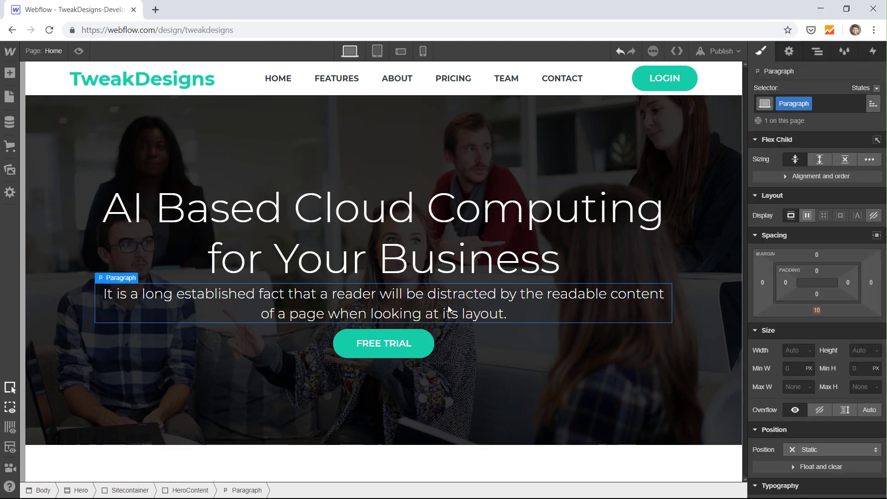
left_click(817, 311)
type("50")
key("Return")
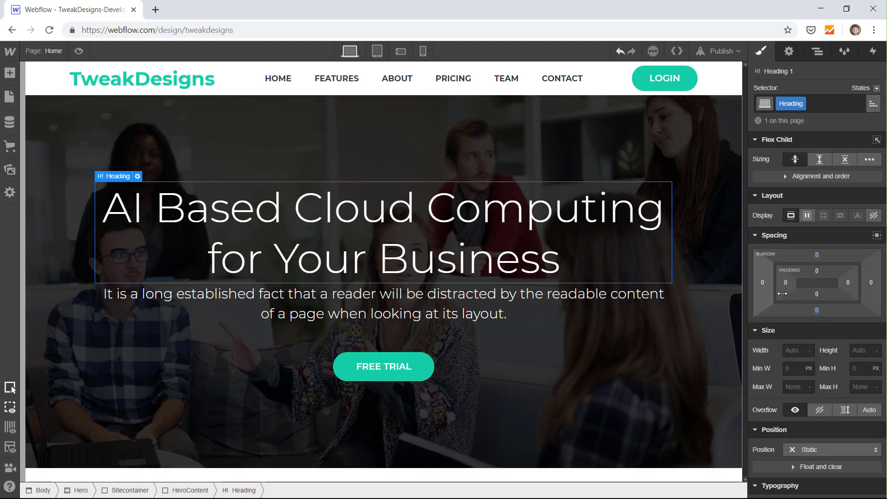
Set the hero paragraph's top padding to 30 px and select the FREE TRIAL button
left_click(816, 271)
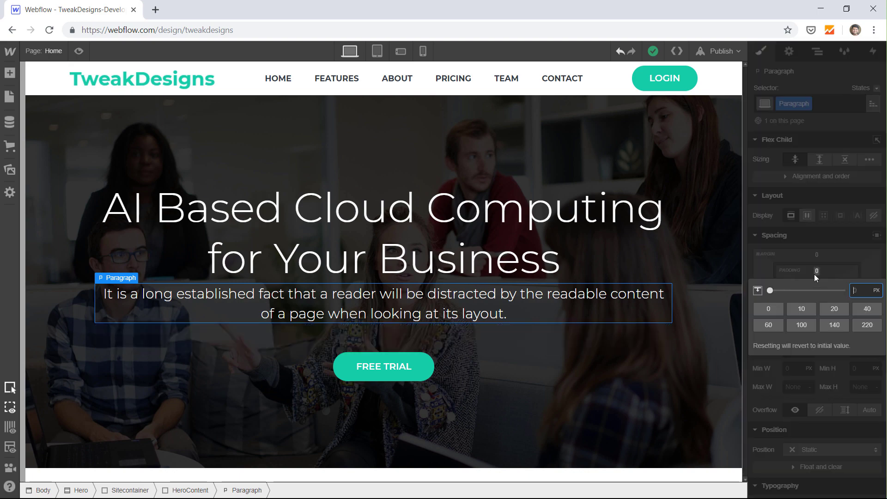
type("30")
key("Return")
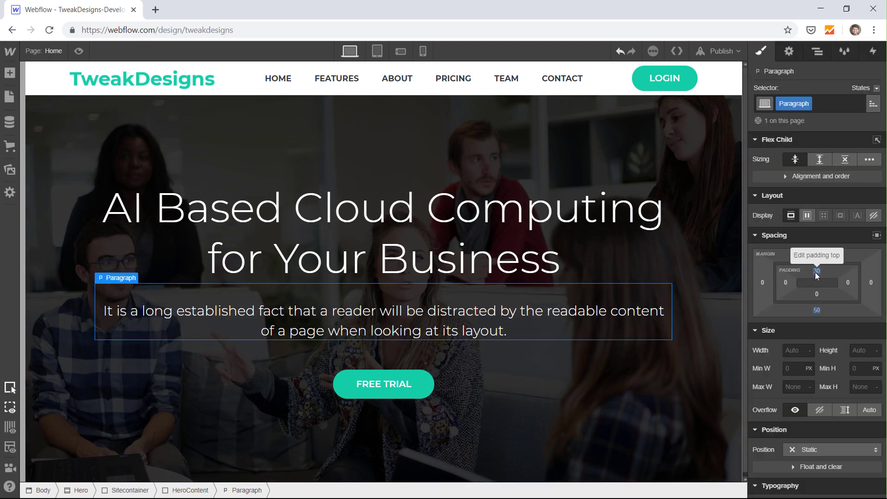
left_click(415, 377)
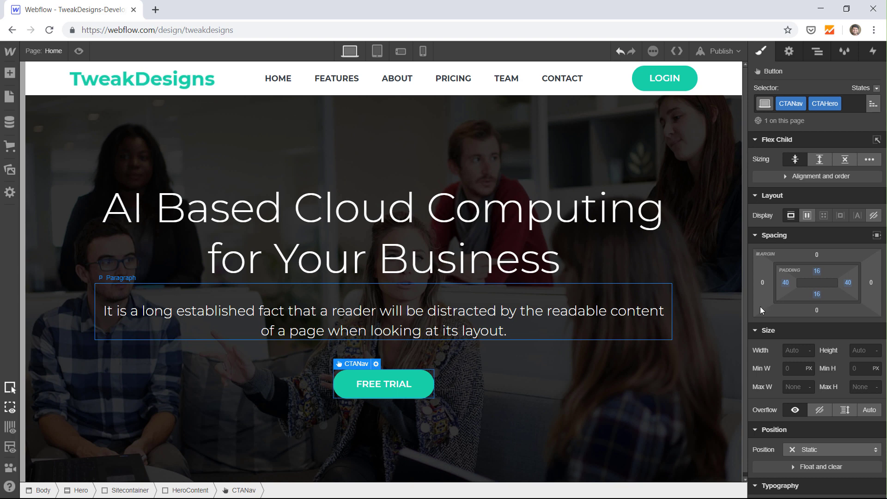
Set the hero paragraph's bottom padding to 50 px and its bottom margin to 0
left_click(432, 342)
left_click(423, 334)
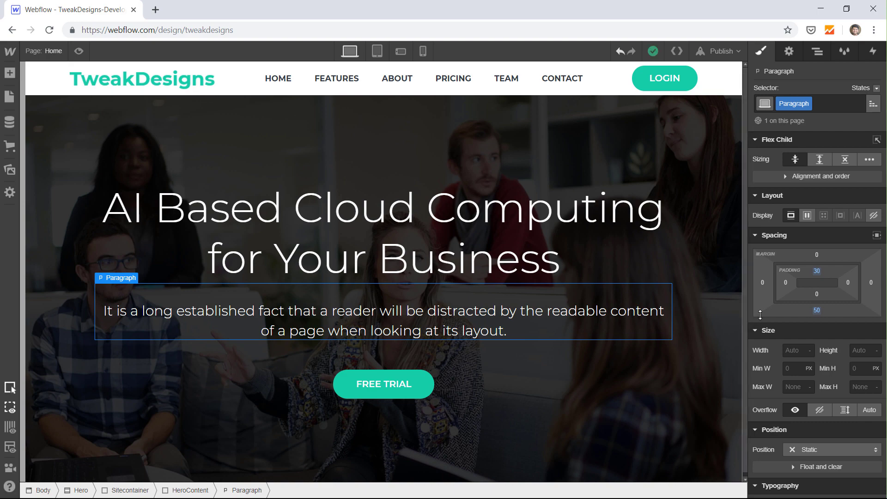
left_click(817, 294)
type("50")
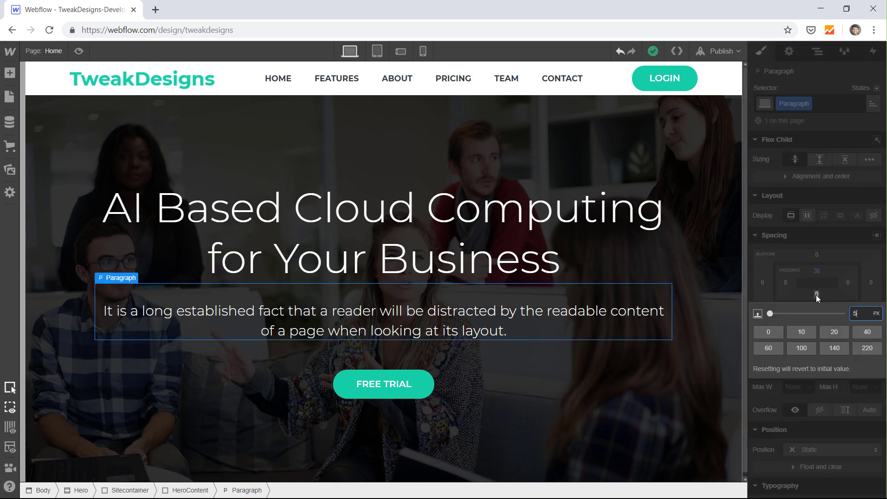
key("Return")
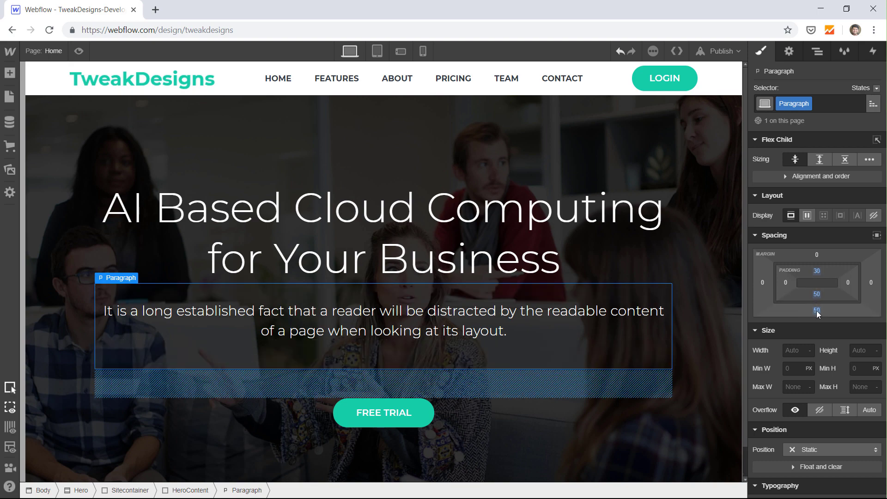
left_click(818, 311)
left_click(798, 349)
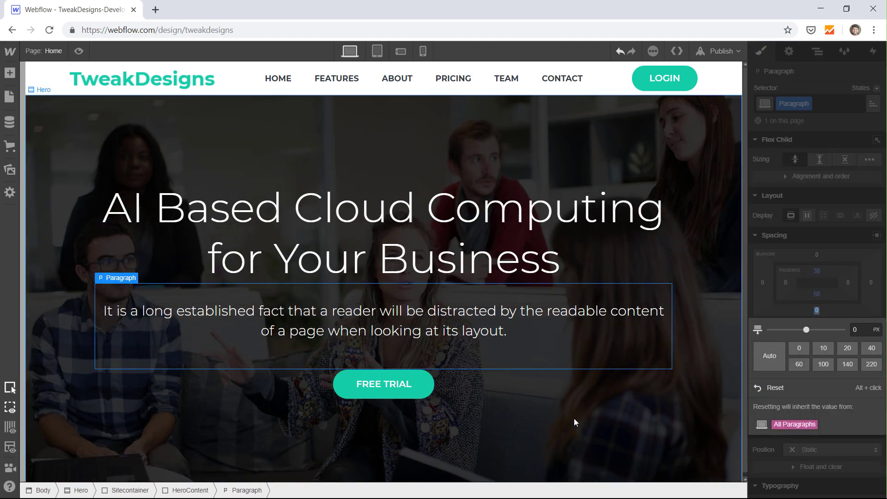
left_click(545, 424)
left_click(448, 317)
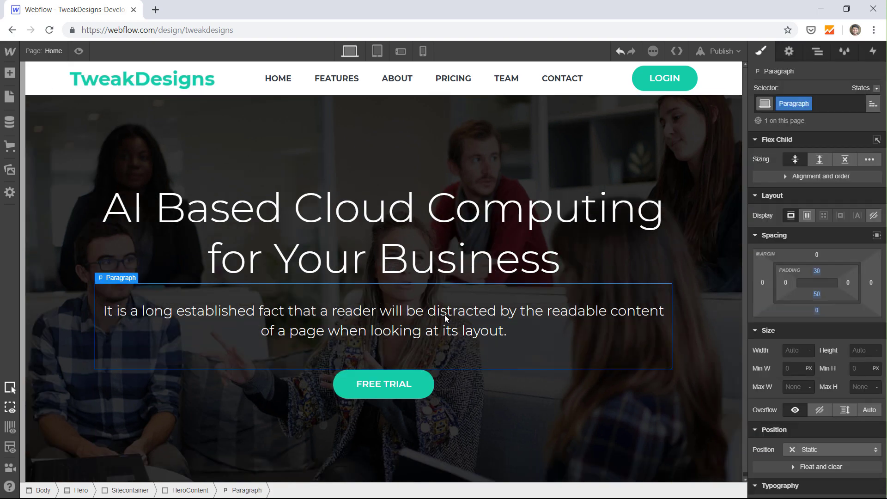
Reduce the hero paragraph's top padding to 15 px and its bottom padding to 30 px
left_click(816, 271)
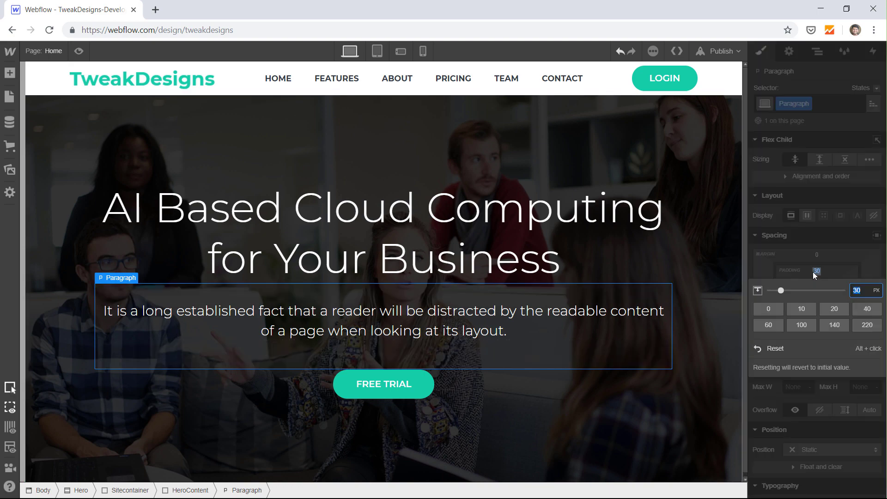
type("20")
key("Return")
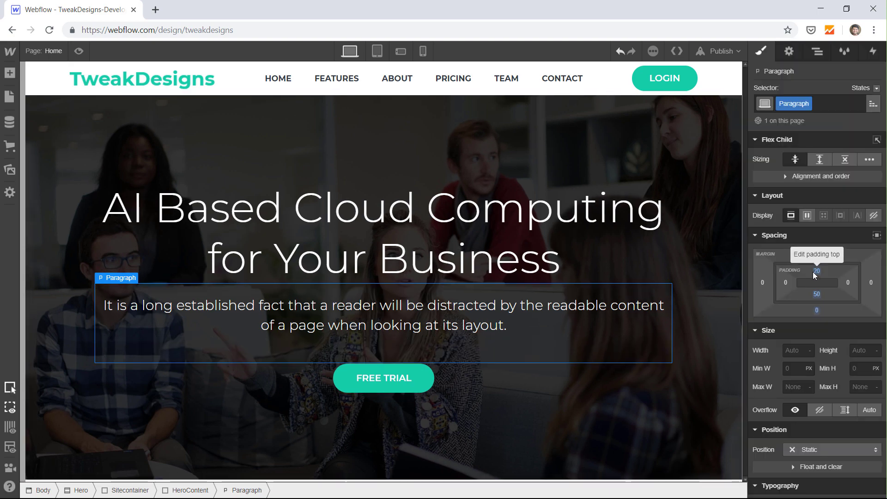
left_click(815, 272)
type("15")
key("Return")
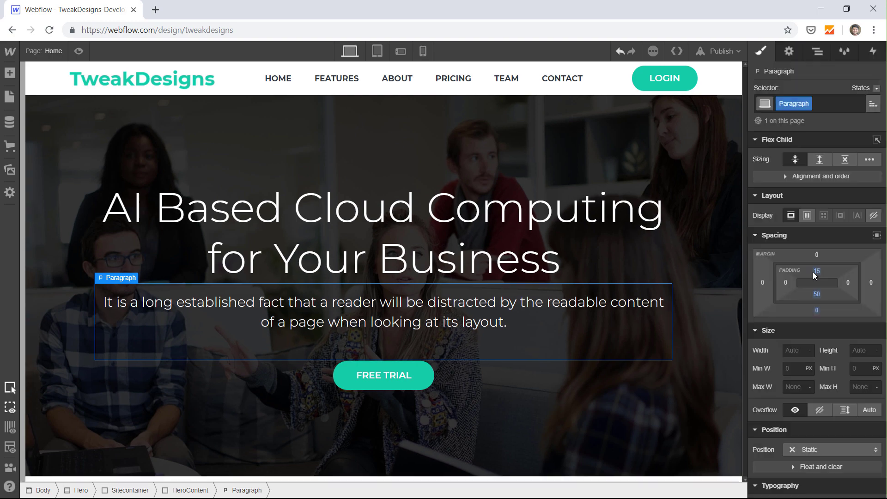
left_click(817, 293)
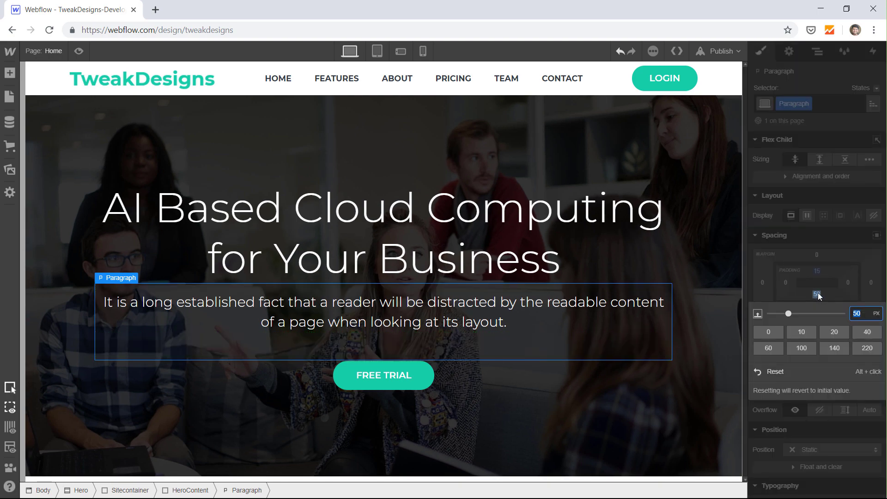
type("30")
key("Return")
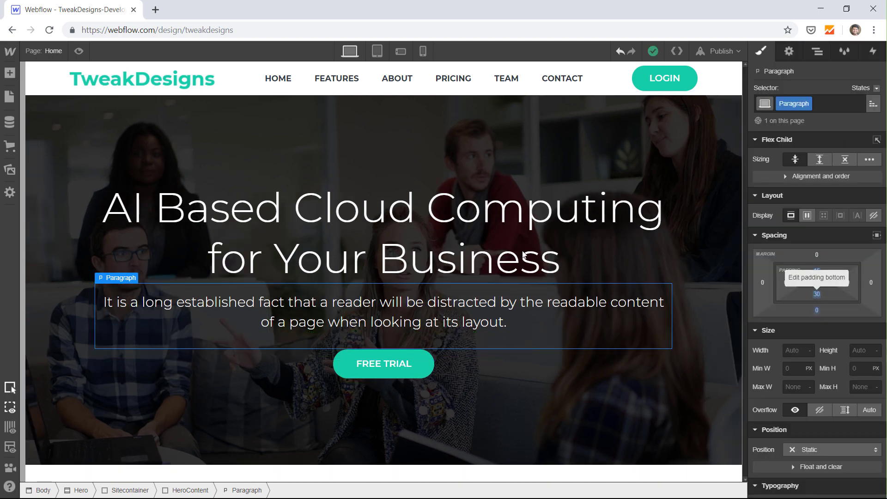
Preview the hero, check the logo's spacing in the Adobe XD mockup's navigation bar, and return to the Webflow editor
left_click(79, 51)
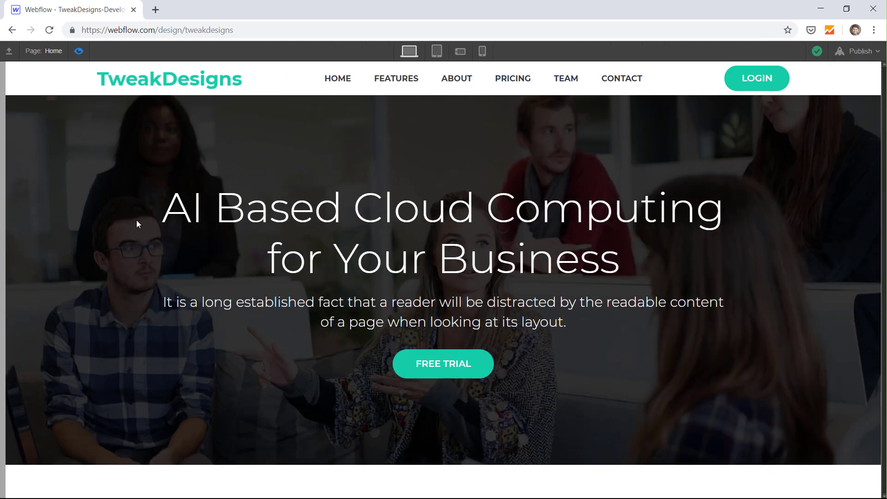
left_click_drag(157, 209, 390, 210)
left_click_drag(595, 302, 413, 234)
left_click(587, 303)
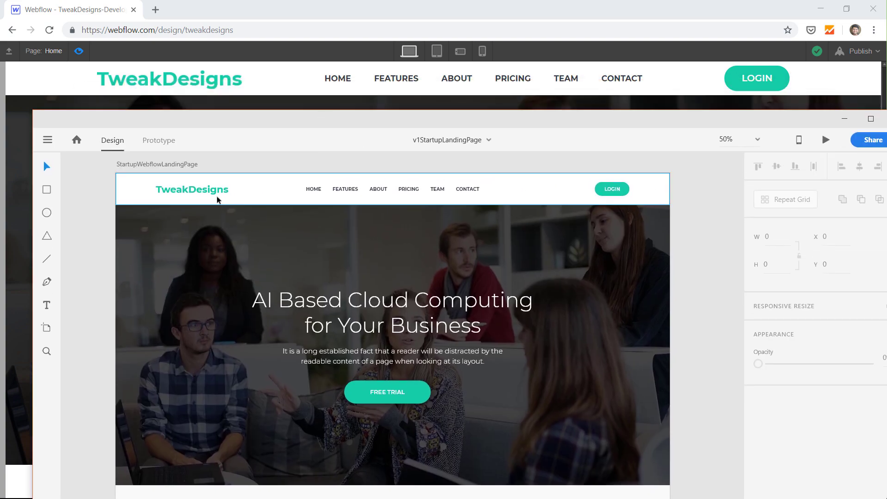
left_click(192, 191)
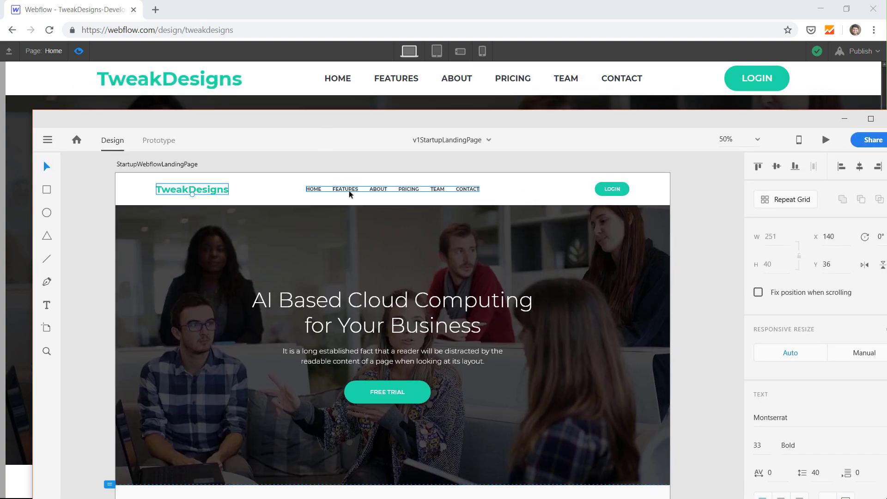
key("alt")
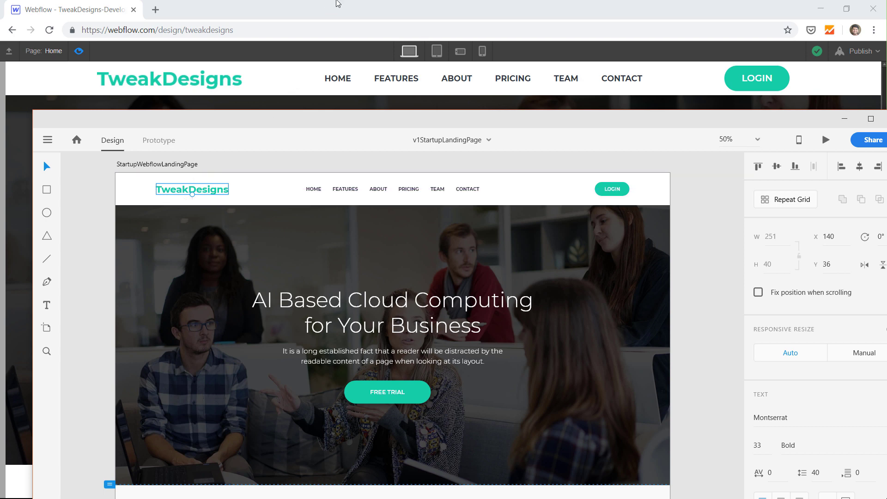
left_click(339, 5)
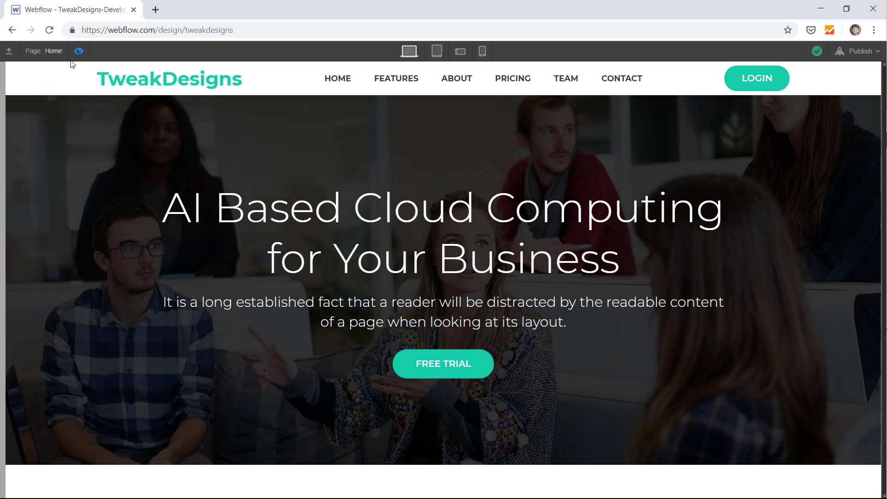
left_click(80, 52)
Select the Navbar and set its top padding to 15 px after trying 30 px
left_click(47, 82)
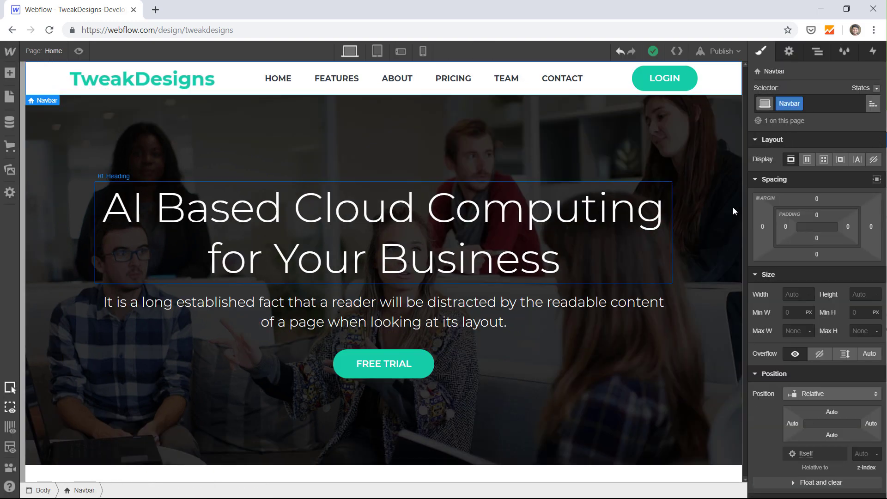
left_click(818, 53)
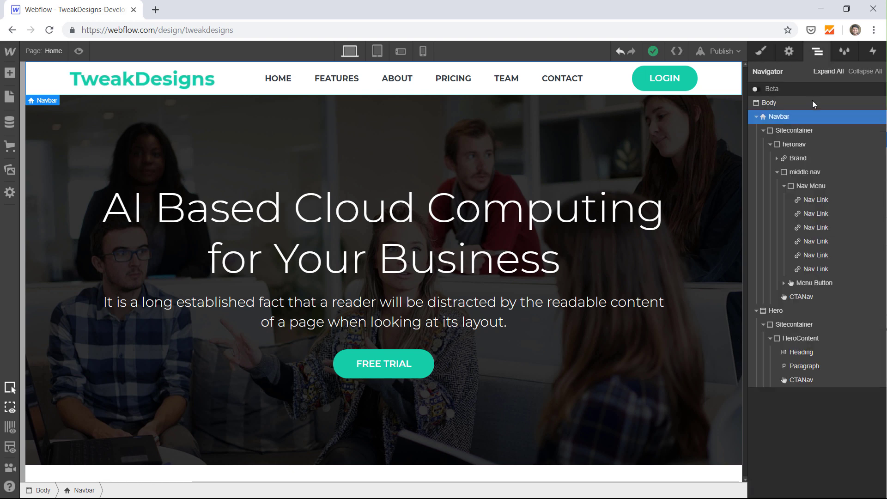
left_click(762, 52)
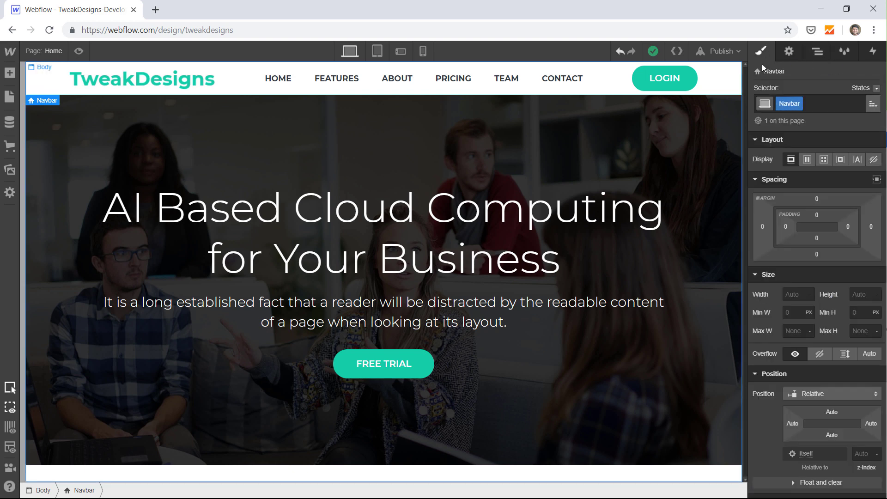
left_click(817, 215)
type("30")
key("Return")
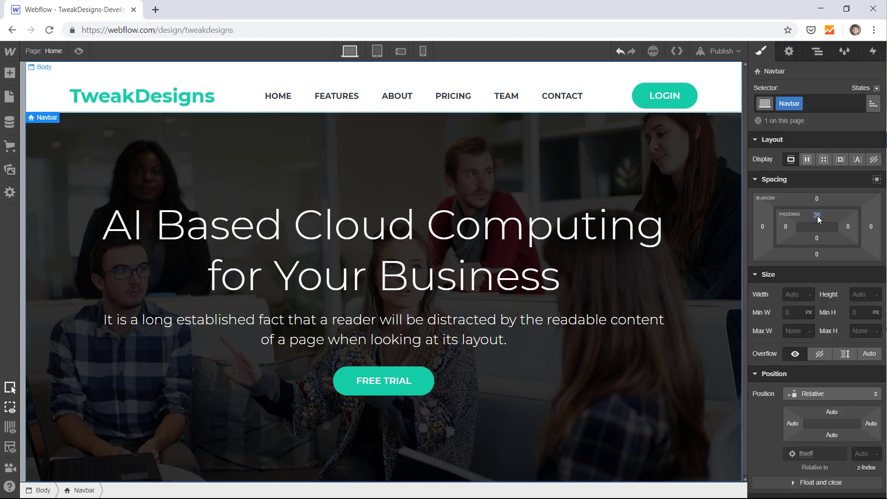
left_click(817, 215)
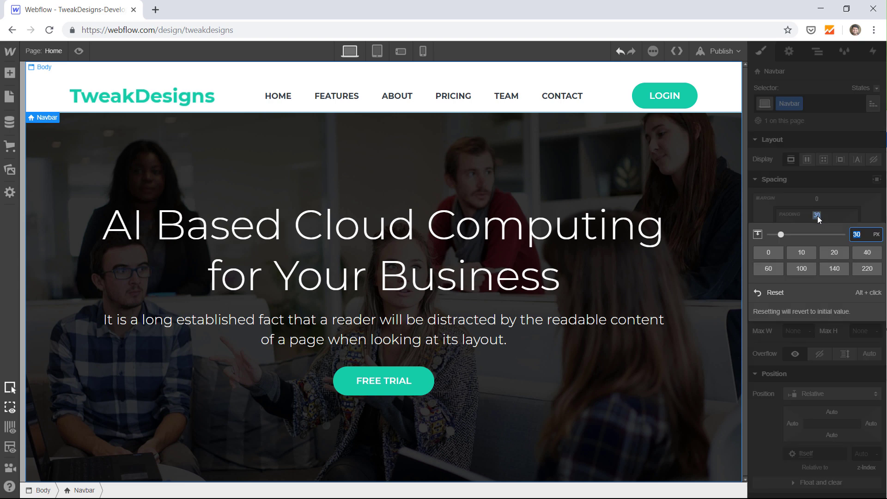
type("15")
key("Return")
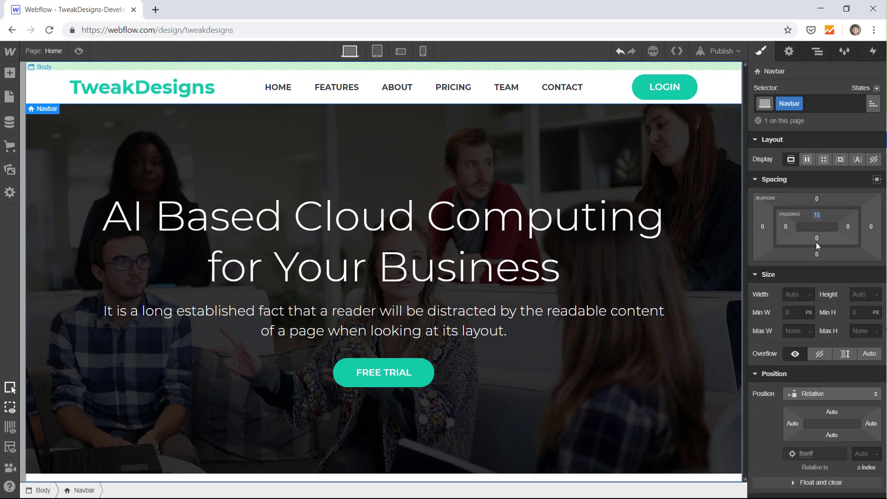
Set the Navbar's bottom padding to 15 px and preview the page briefly
left_click(816, 239)
type("15")
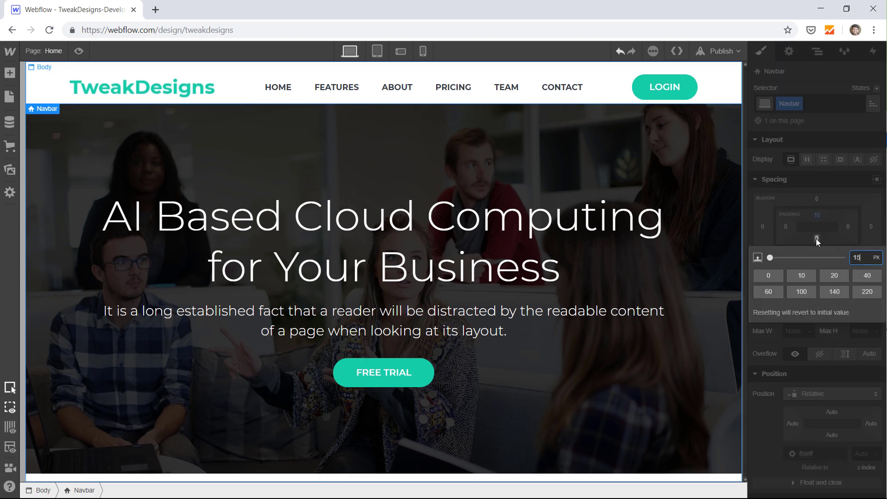
key("Return")
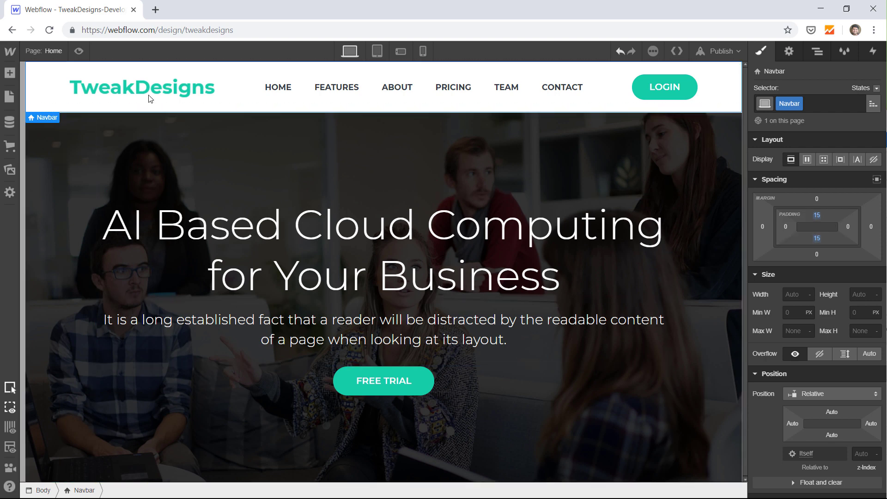
left_click(78, 51)
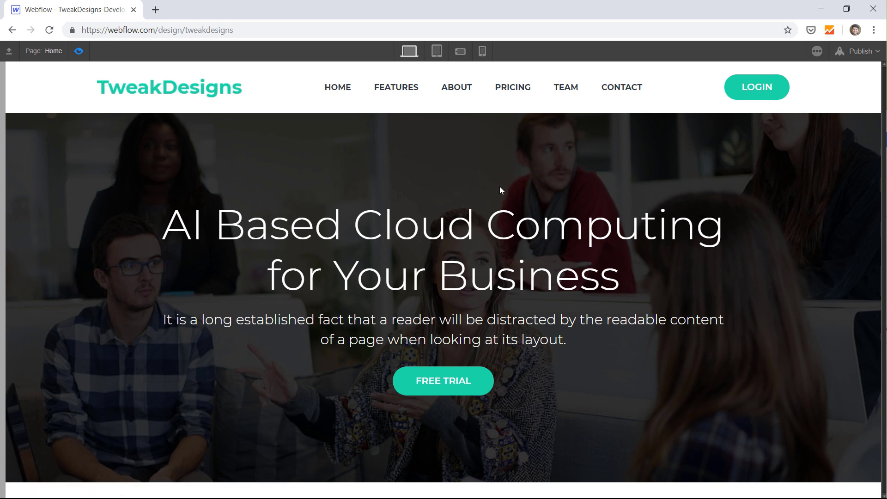
left_click(79, 54)
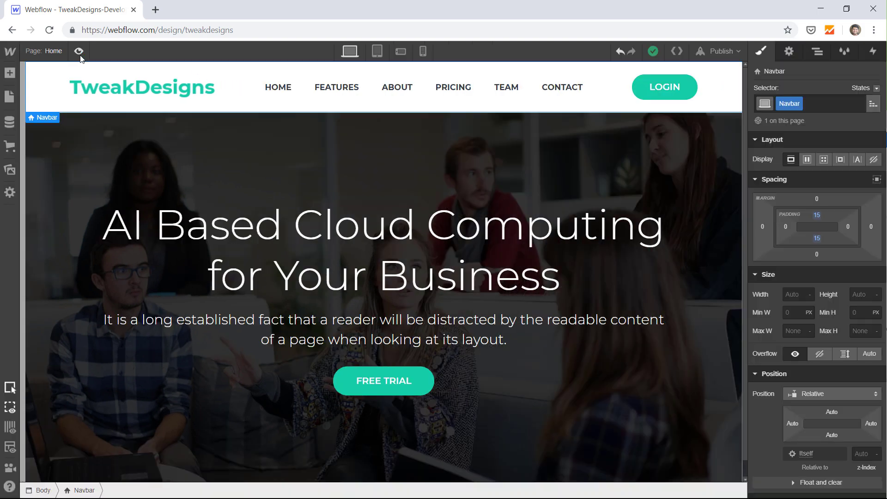
Give the LOGIN button's Hover state a darker green background colour, #089c7f
left_click(692, 86)
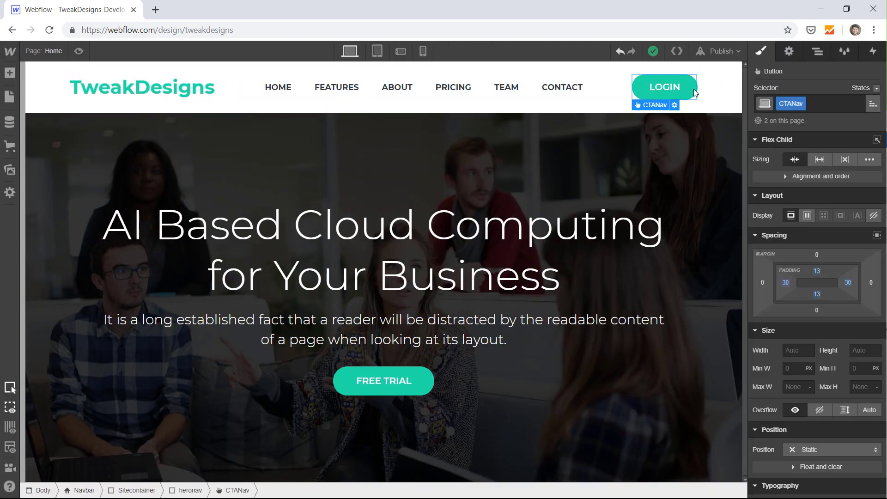
left_click(876, 88)
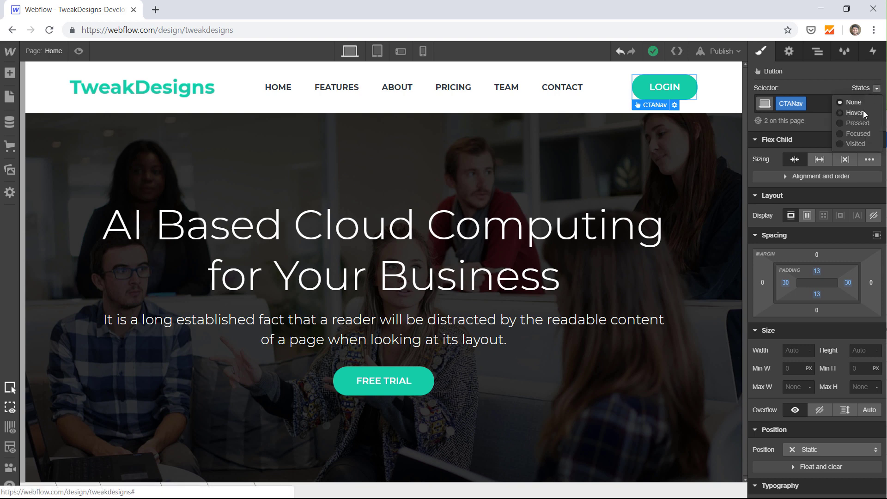
left_click(863, 112)
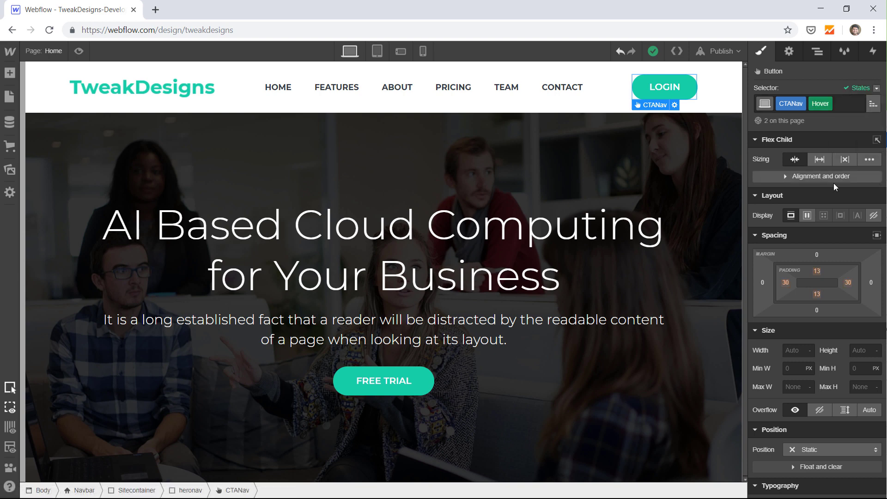
scroll(815, 318, "down", 5)
scroll(815, 319, "down", 6)
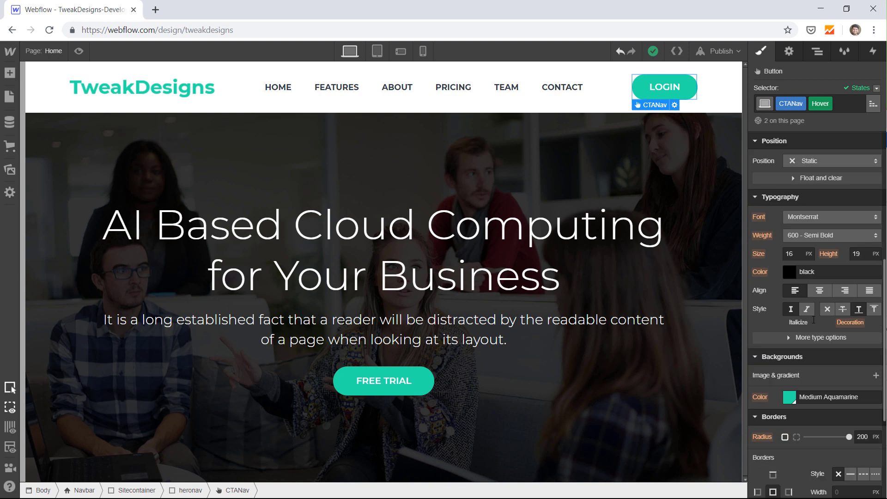
left_click(790, 222)
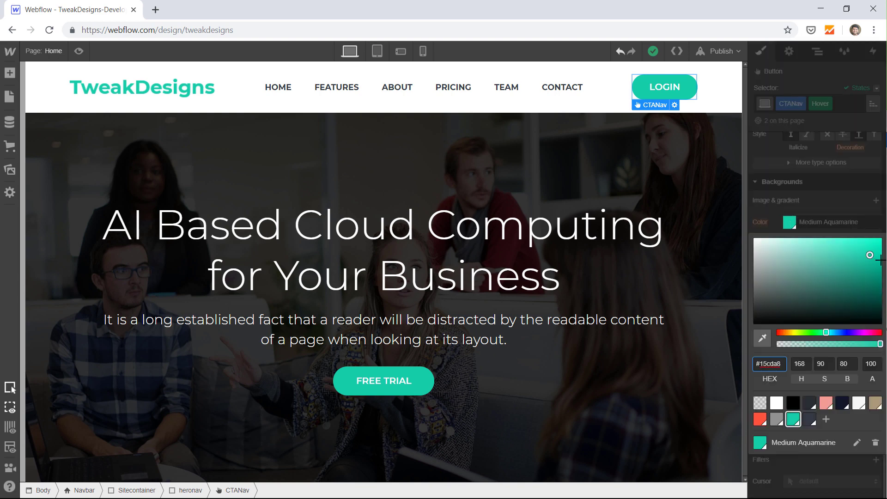
left_click_drag(870, 255, 876, 272)
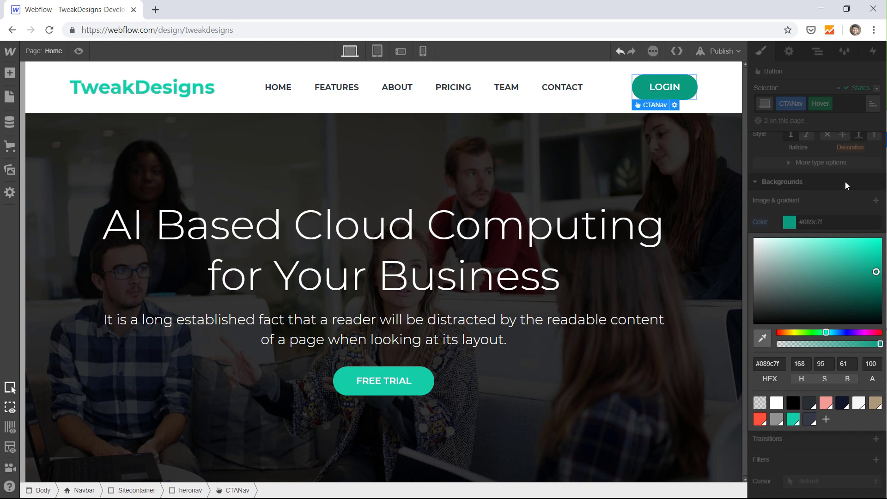
left_click(845, 182)
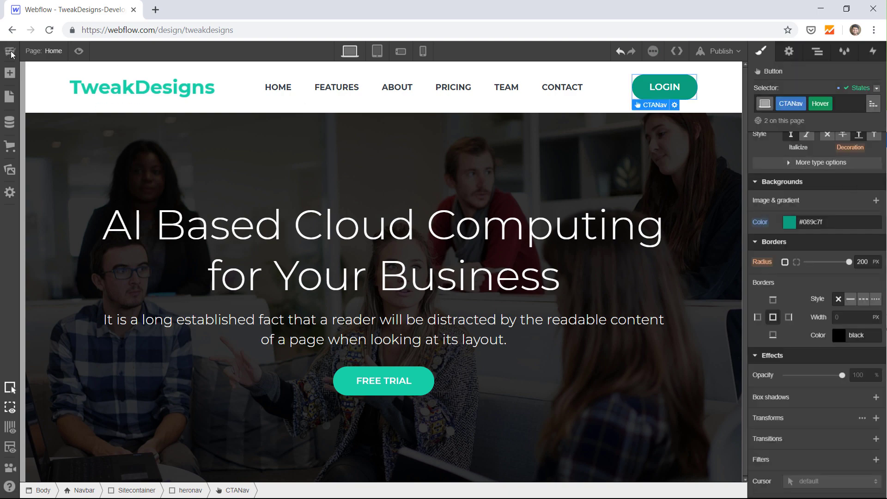
Preview the LOGIN button's hover effect and return its style editing to the None state
left_click(78, 51)
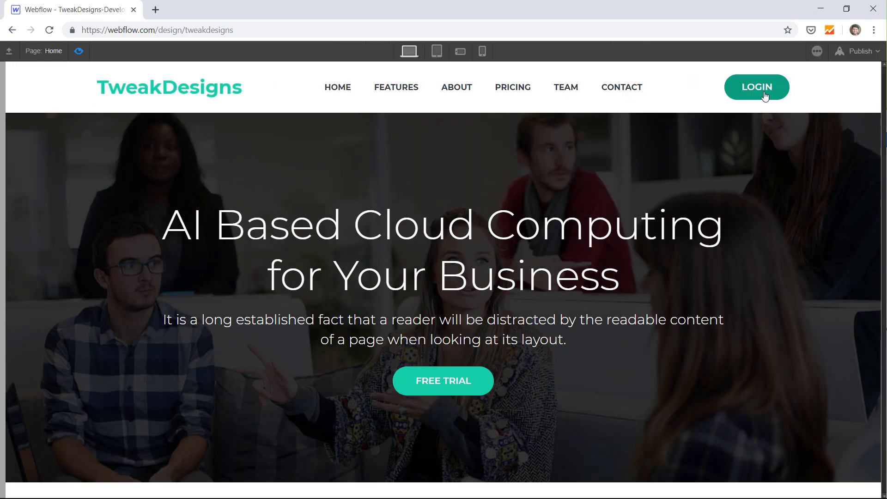
left_click(78, 51)
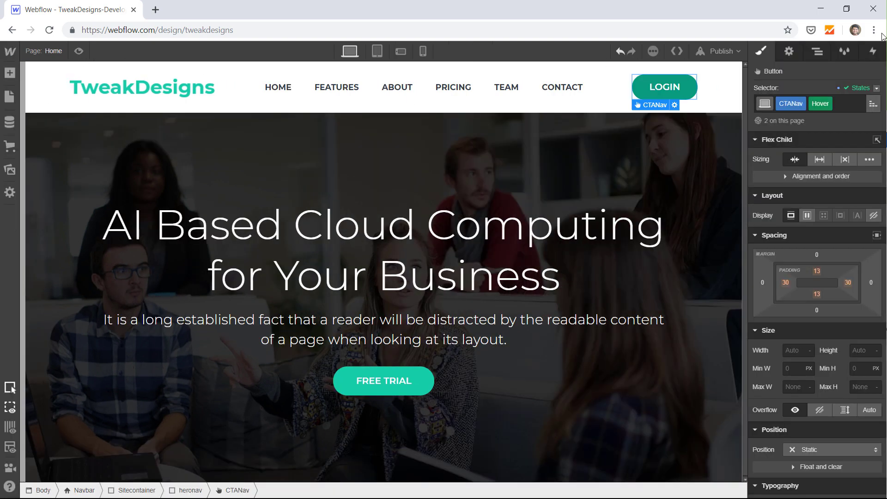
left_click(877, 88)
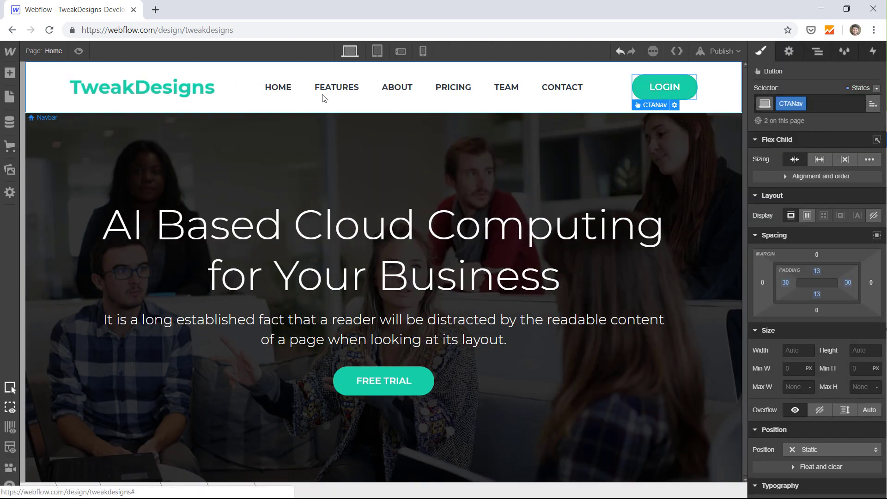
Preview the hover effect of the LOGIN button, then select the hero's FREE TRIAL button and preview its hover effect too
left_click(78, 51)
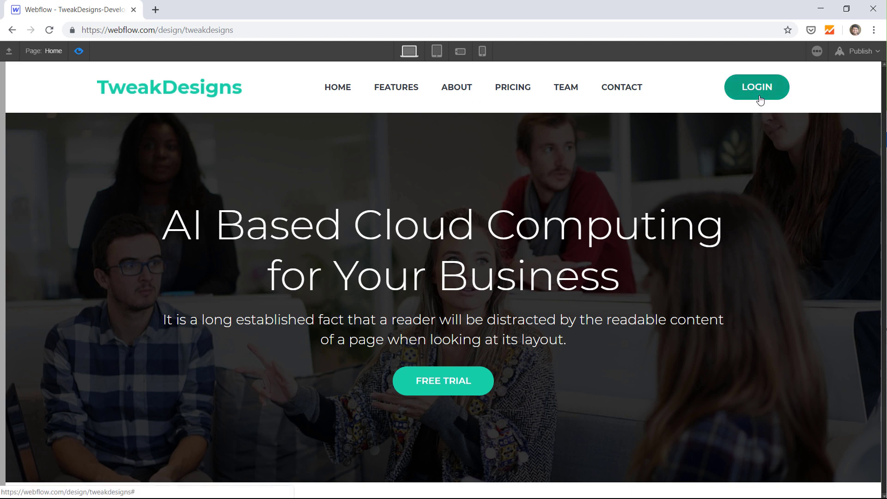
left_click(78, 54)
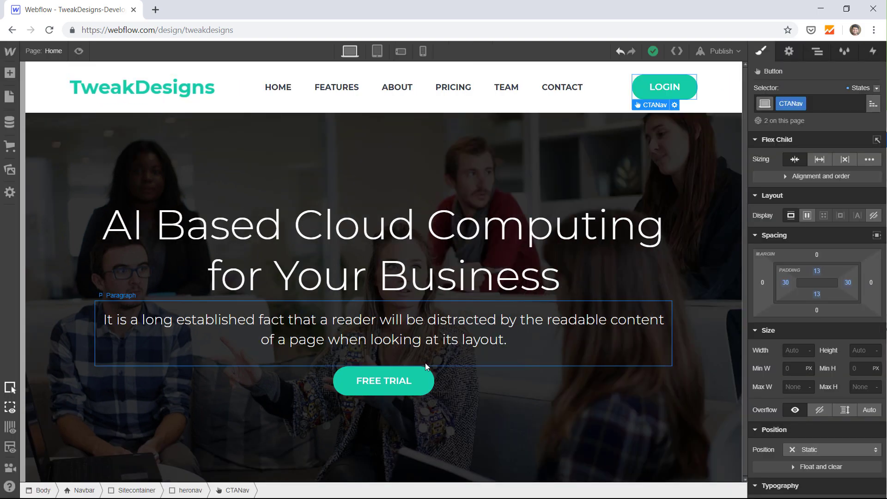
left_click(423, 377)
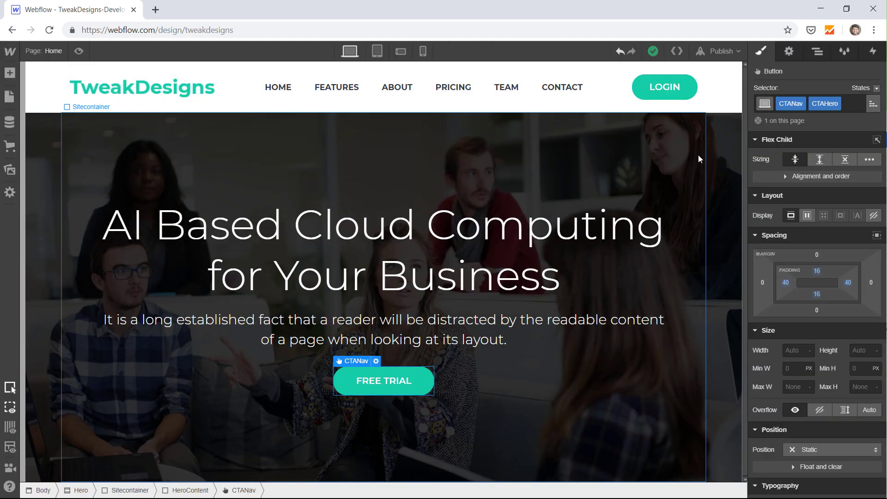
key("ctrl+shift+p")
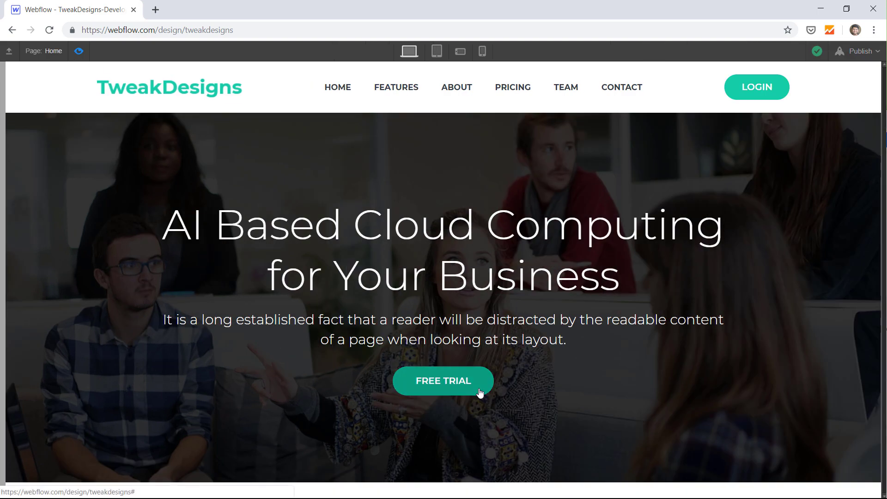
left_click(75, 54)
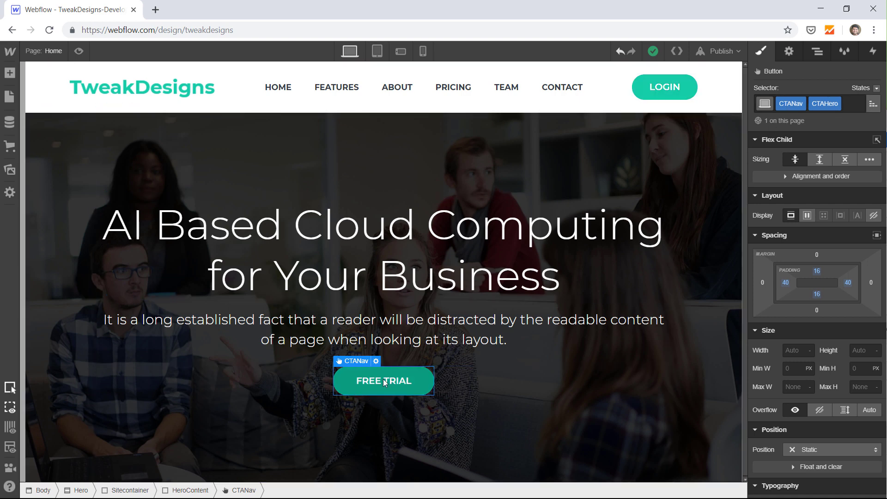
Examine the finished navbar and hero section in preview, checking the heading text, and return to the design view
left_click(81, 52)
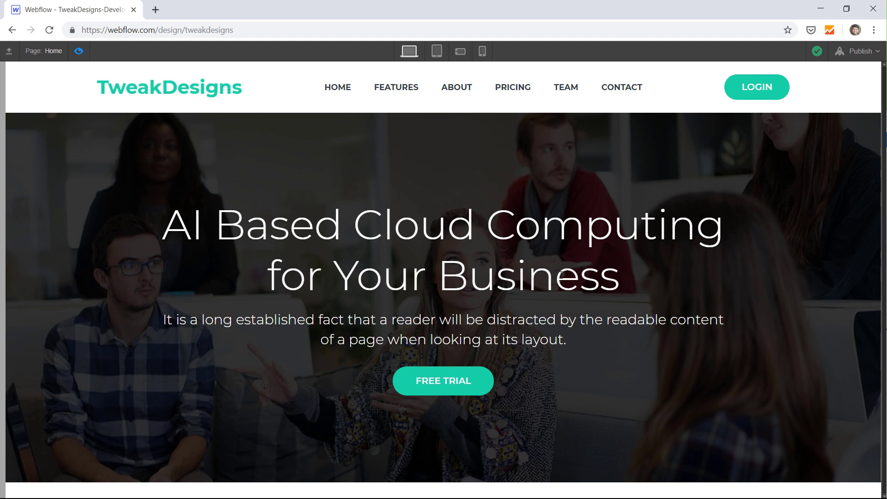
left_click_drag(581, 338, 228, 248)
left_click(321, 238)
left_click_drag(162, 220, 513, 226)
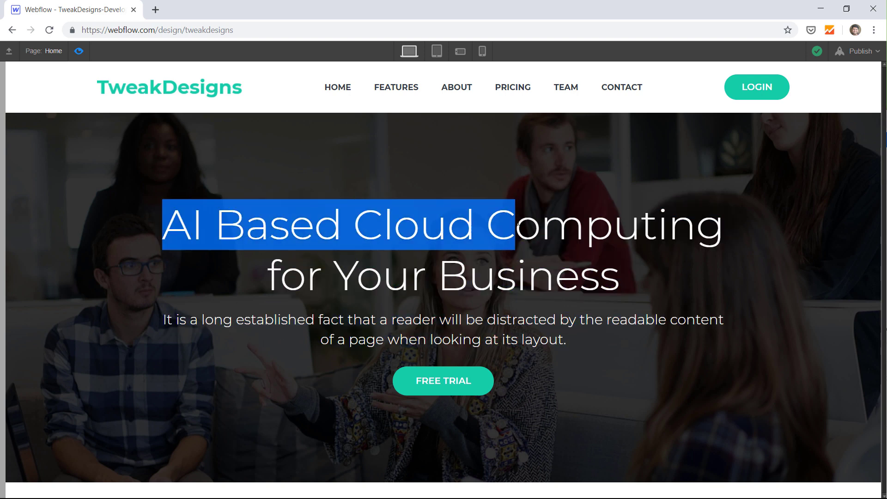
left_click(513, 226)
left_click(79, 51)
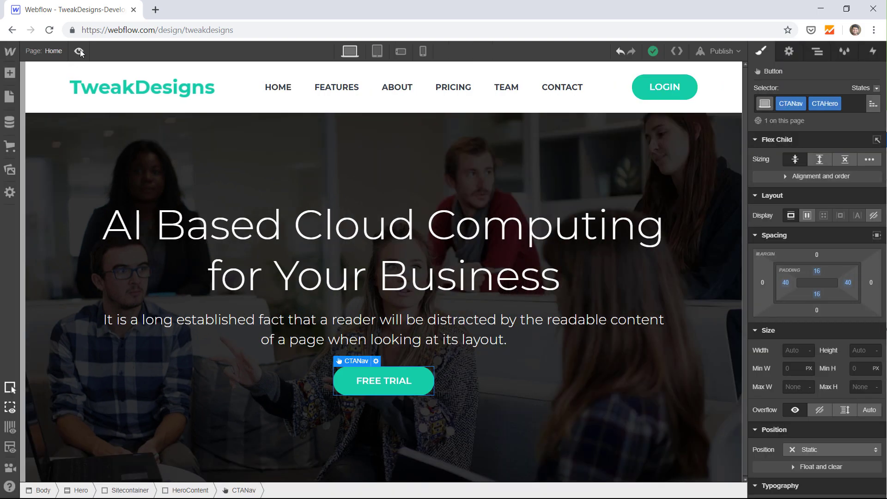
left_click(85, 54)
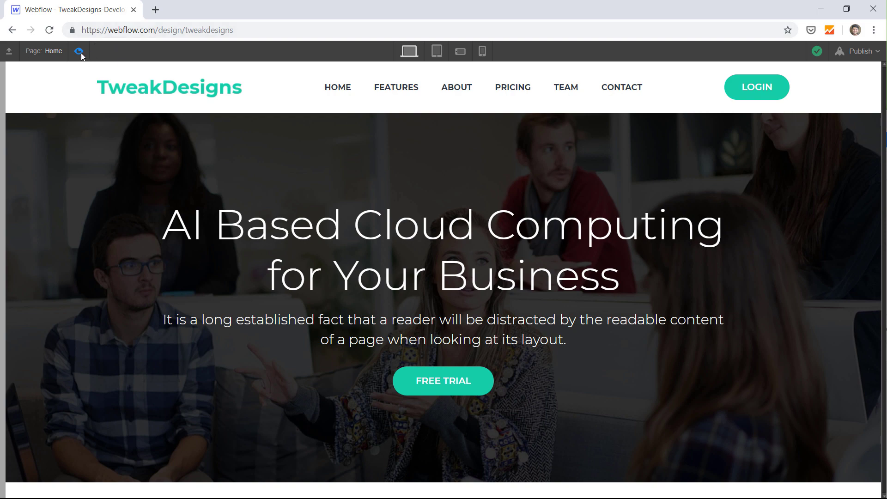
left_click(79, 52)
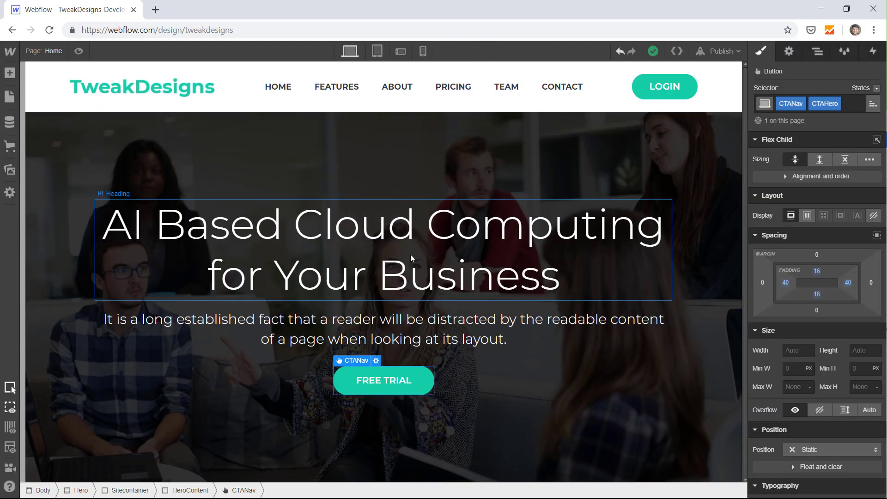